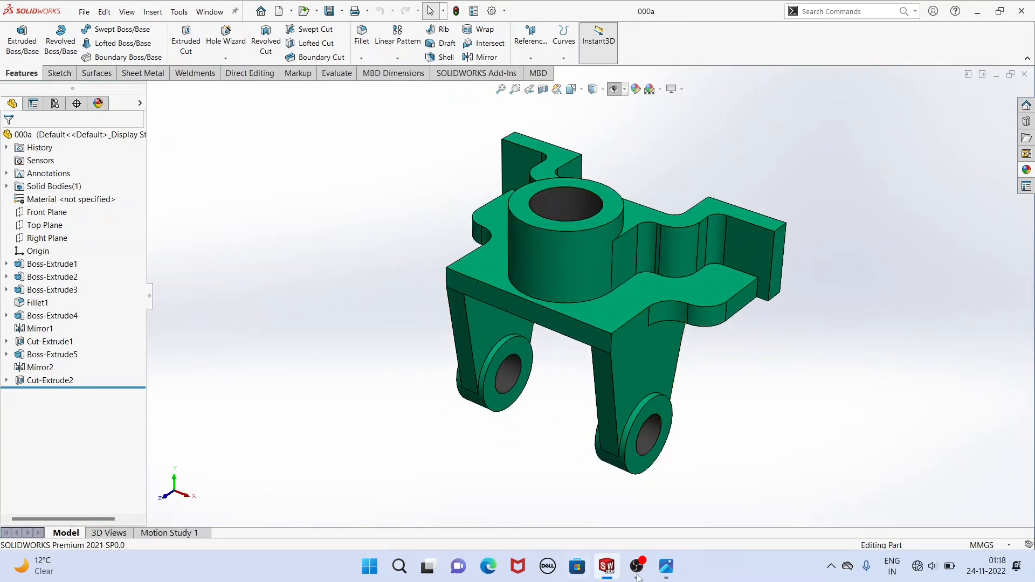
Check the reference drawing in the image viewer, and replace the open part 000a with a new part document.
{"action": "left_click", "coordinate": [671, 575]}
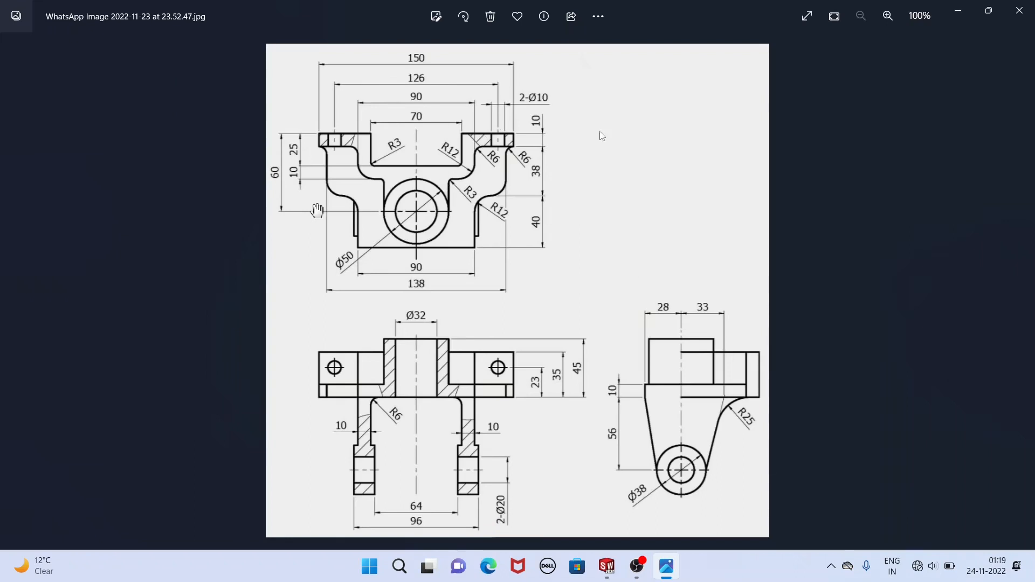
{"action": "left_click", "coordinate": [957, 11]}
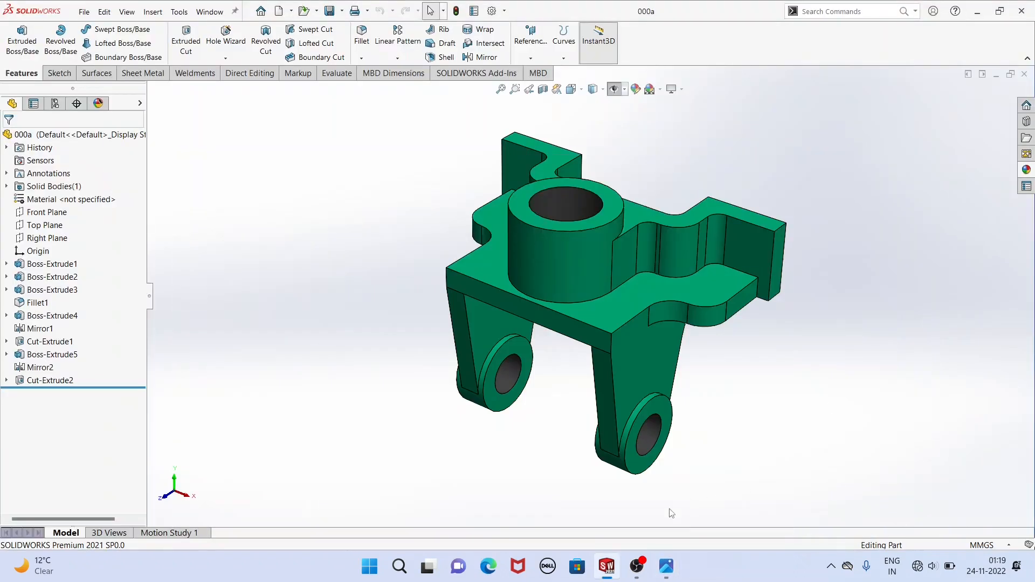
{"action": "left_click", "coordinate": [1025, 74]}
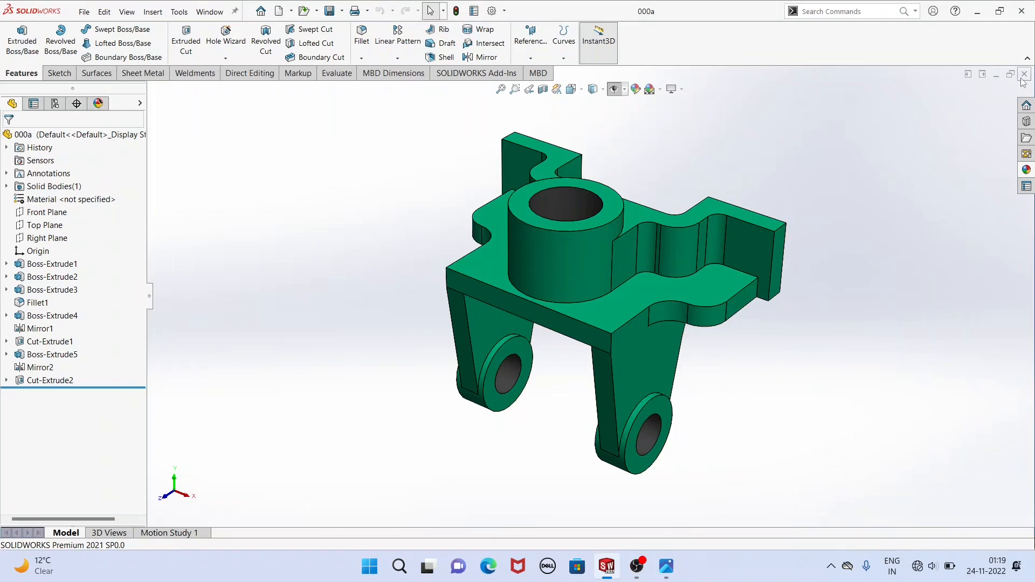
{"action": "left_click", "coordinate": [84, 12]}
{"action": "left_click", "coordinate": [98, 31]}
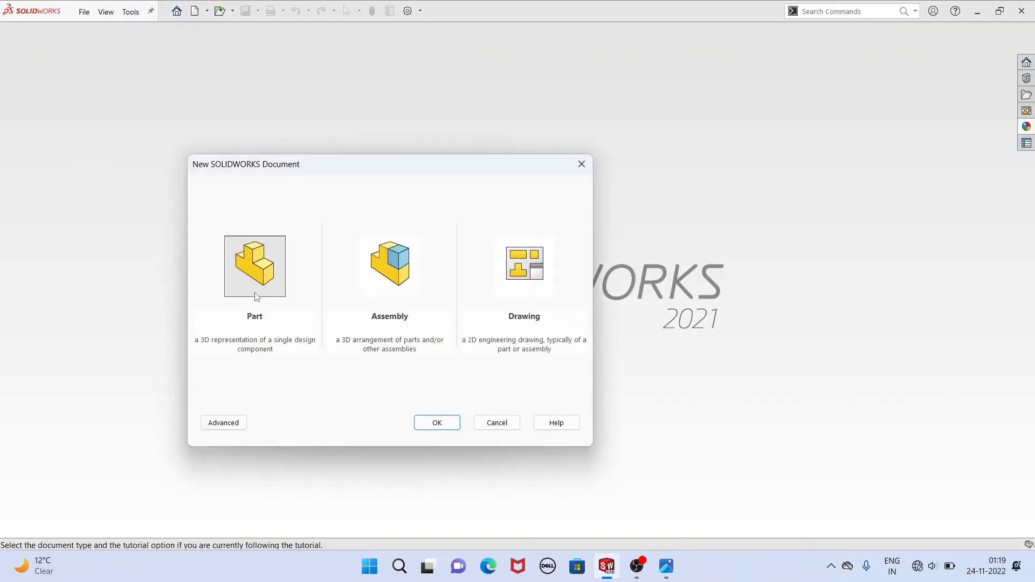
{"action": "left_click", "coordinate": [435, 419]}
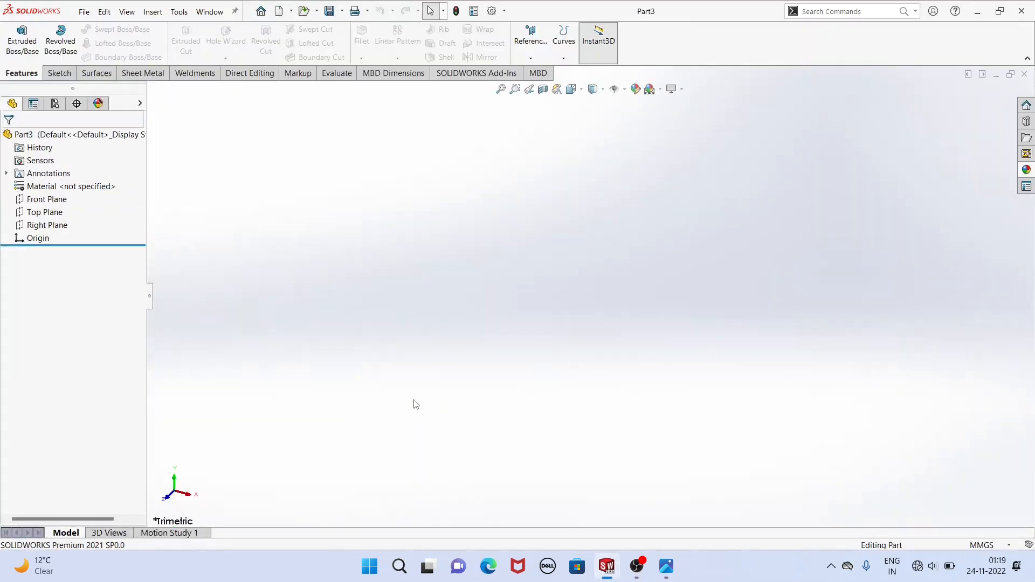
Start a sketch on the Top Plane and draw a 50 mm diameter circle centred on the origin, checking the size against the reference drawing.
{"action": "left_click", "coordinate": [60, 212]}
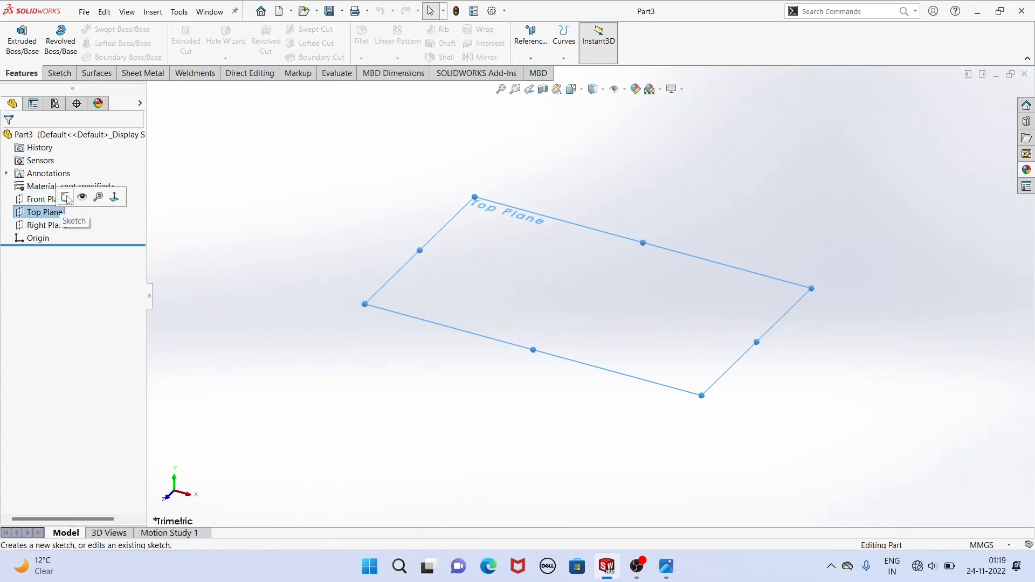
{"action": "left_click", "coordinate": [65, 198]}
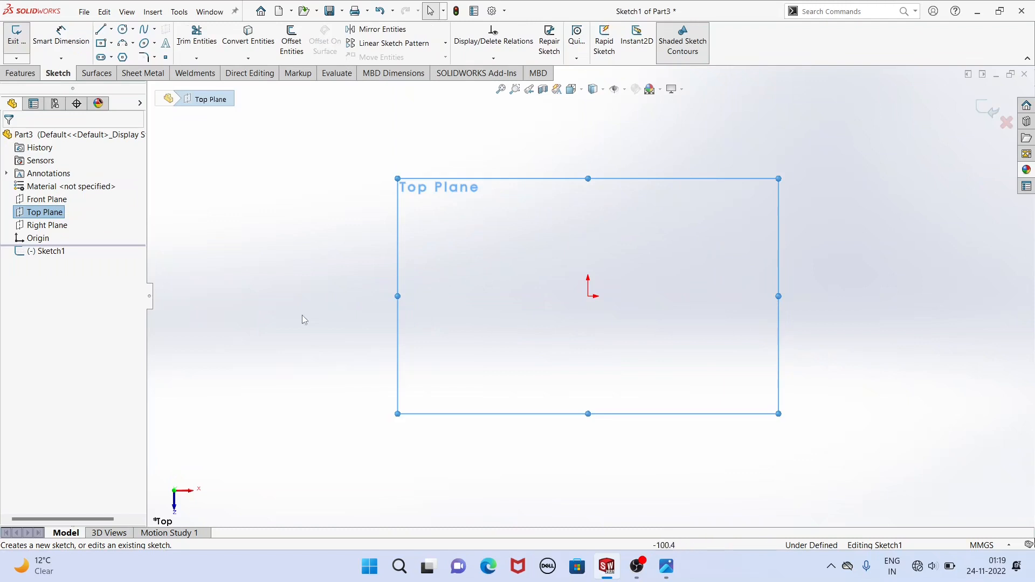
{"action": "left_click", "coordinate": [123, 30]}
{"action": "left_click", "coordinate": [664, 565]}
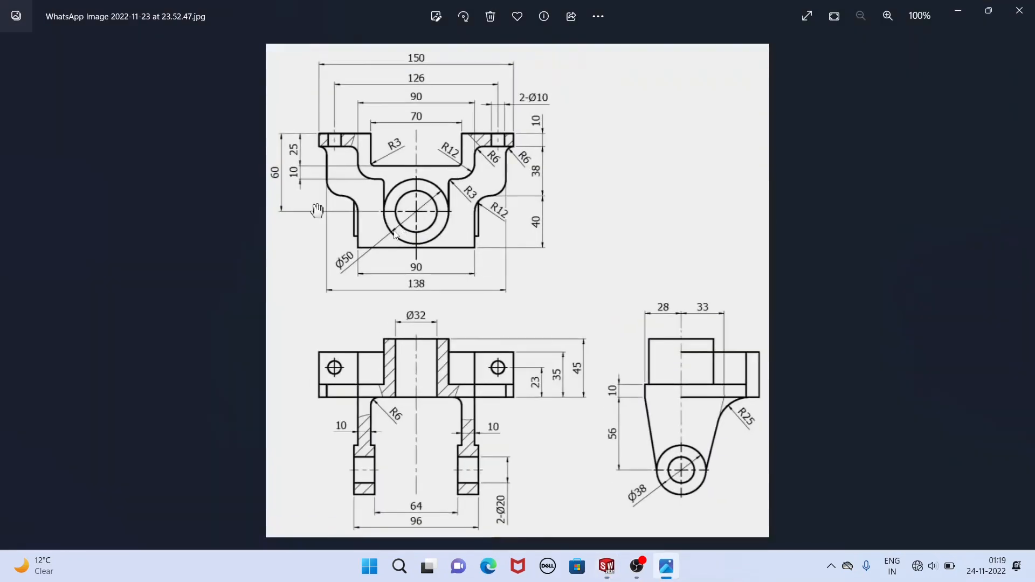
{"action": "left_click", "coordinate": [608, 563]}
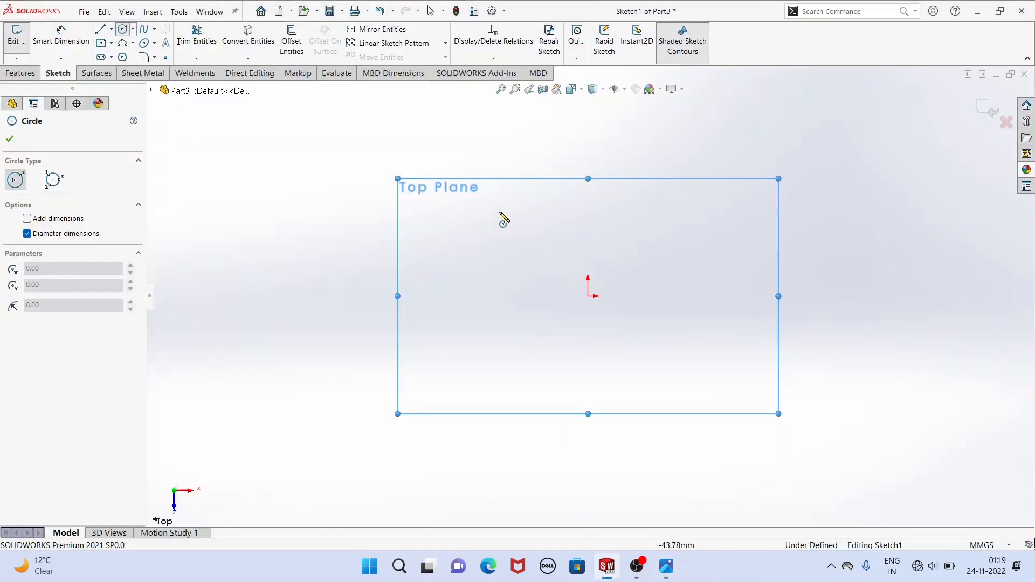
{"action": "left_click", "coordinate": [588, 296]}
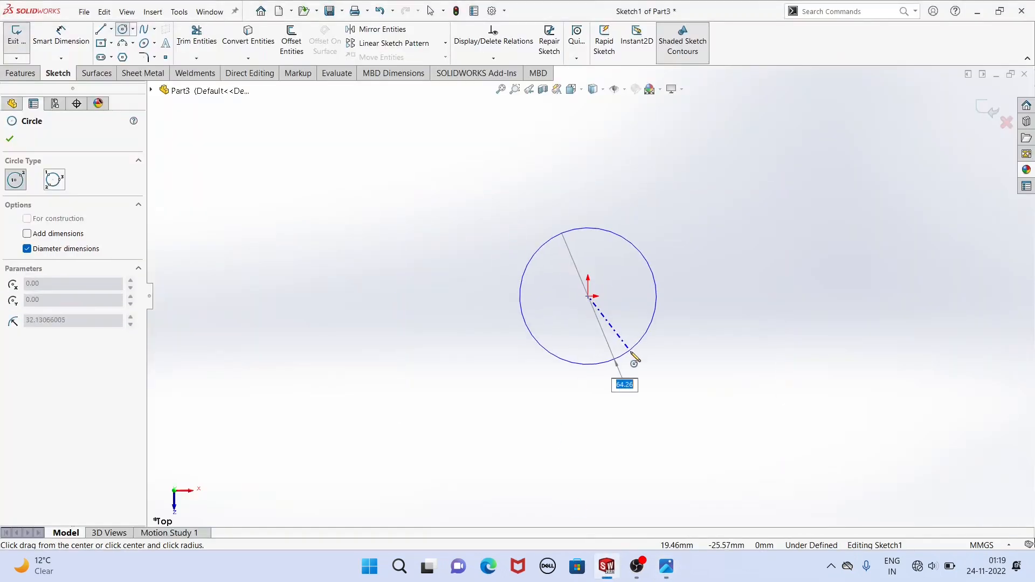
{"action": "type", "text": "5"}
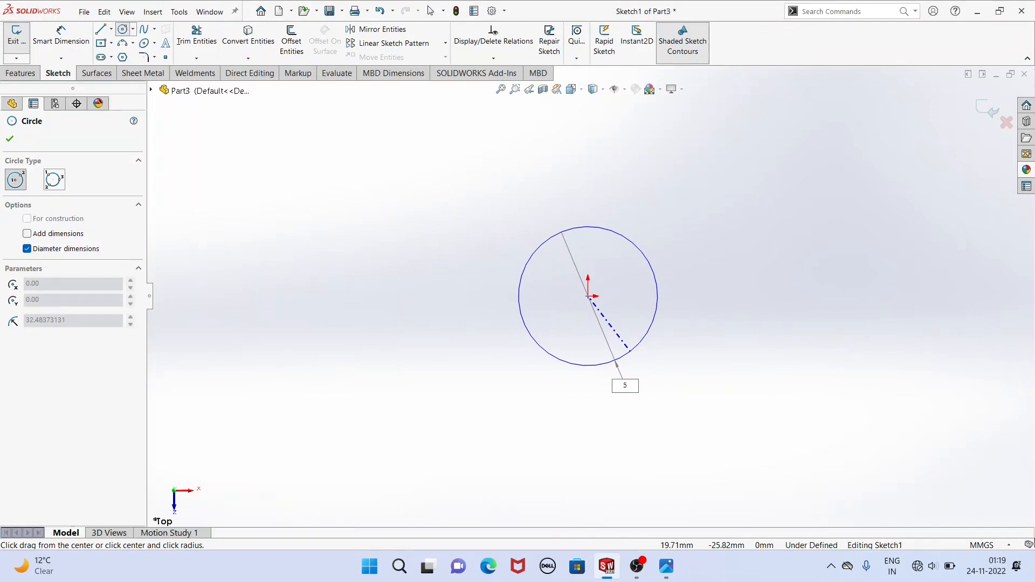
{"action": "type", "text": ".0"}
{"action": "key", "text": "Return"}
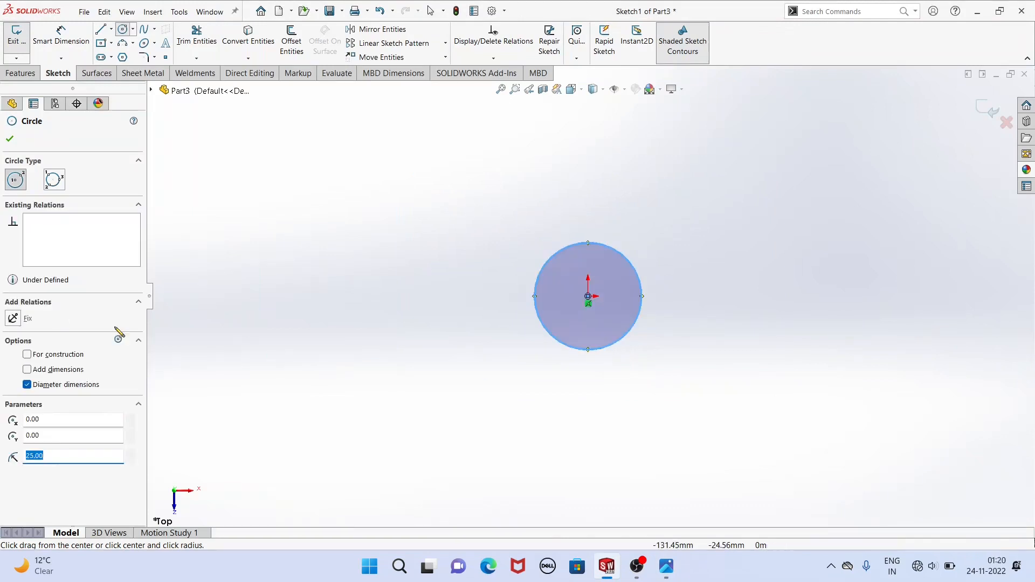
{"action": "left_click", "coordinate": [9, 140]}
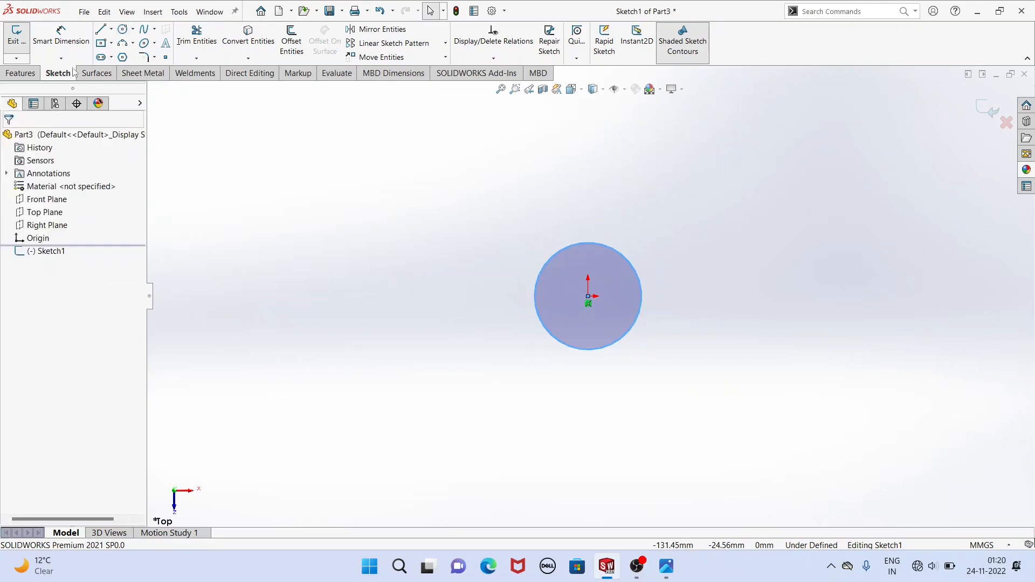
{"action": "left_click", "coordinate": [466, 252]}
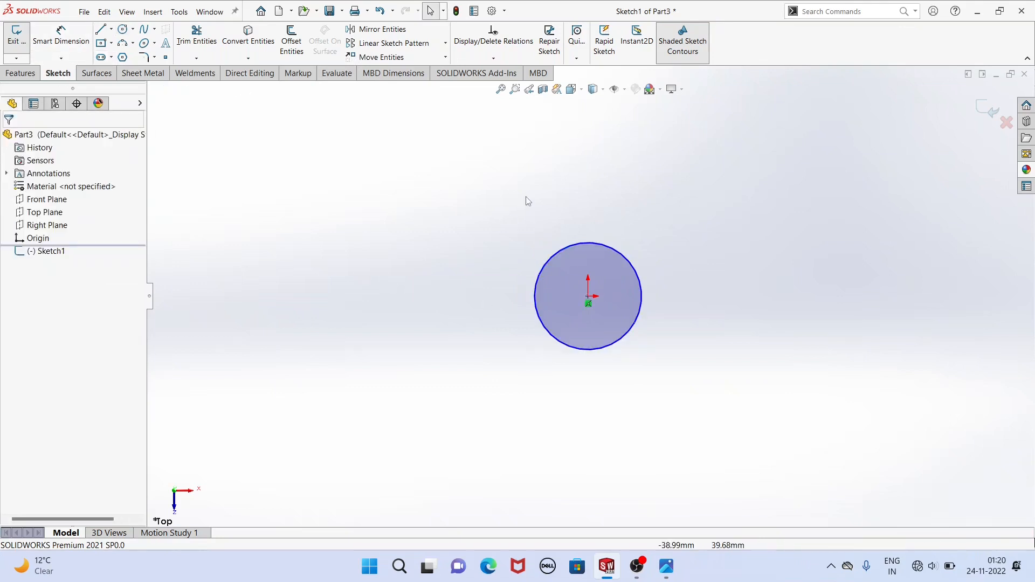
Sketch a horizontal line about 29 mm long above the circle and to its left as the start of the bracket outline.
{"action": "scroll", "coordinate": [611, 189], "scroll_direction": "up", "scroll_amount": 1}
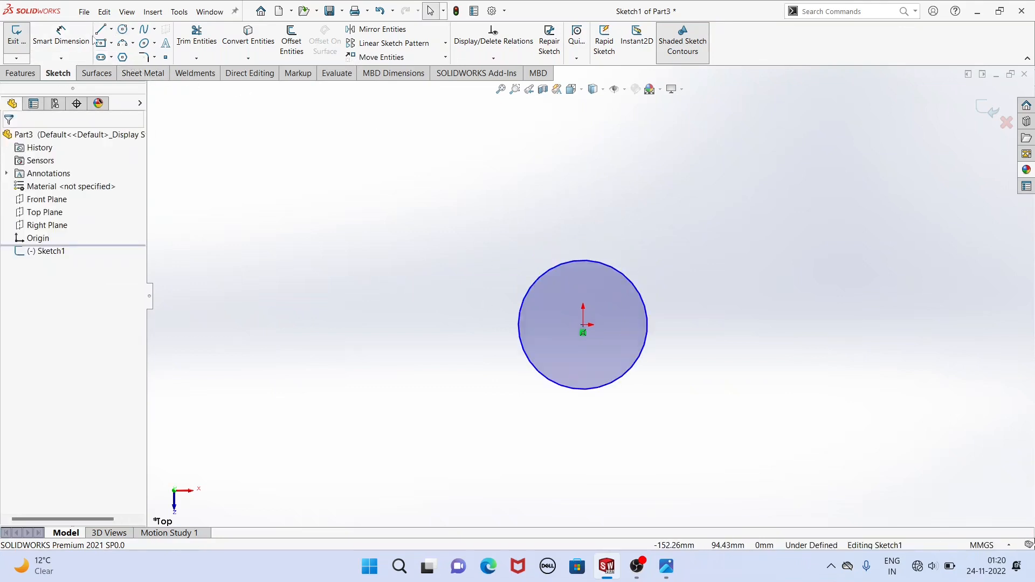
{"action": "key", "text": "l"}
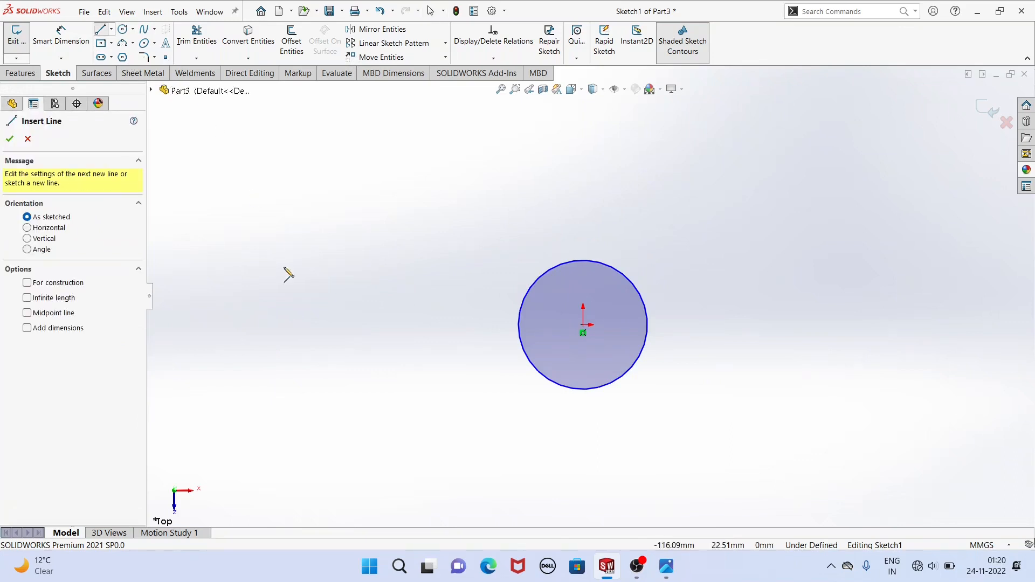
{"action": "left_click", "coordinate": [394, 190]}
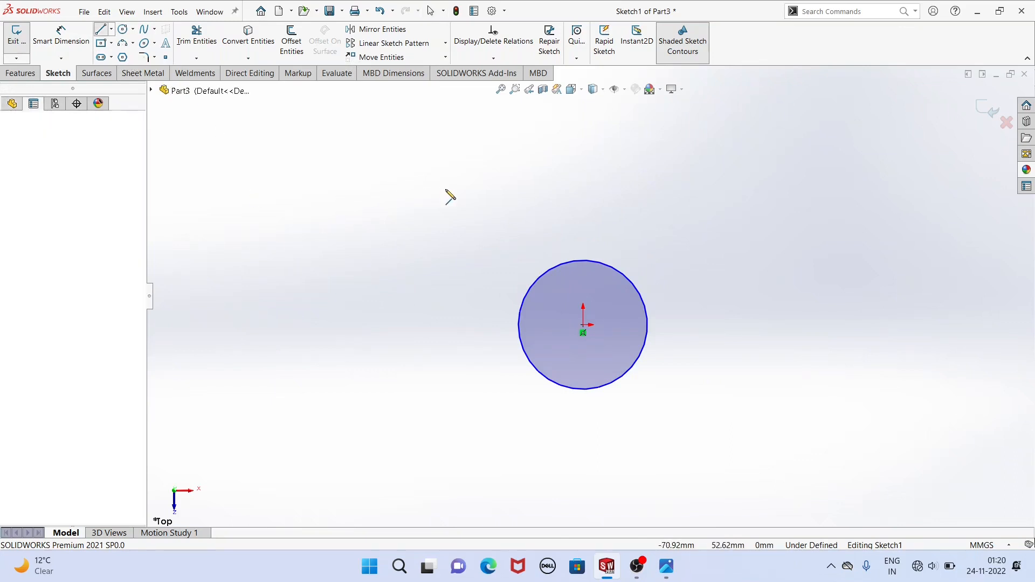
{"action": "left_click", "coordinate": [469, 190]}
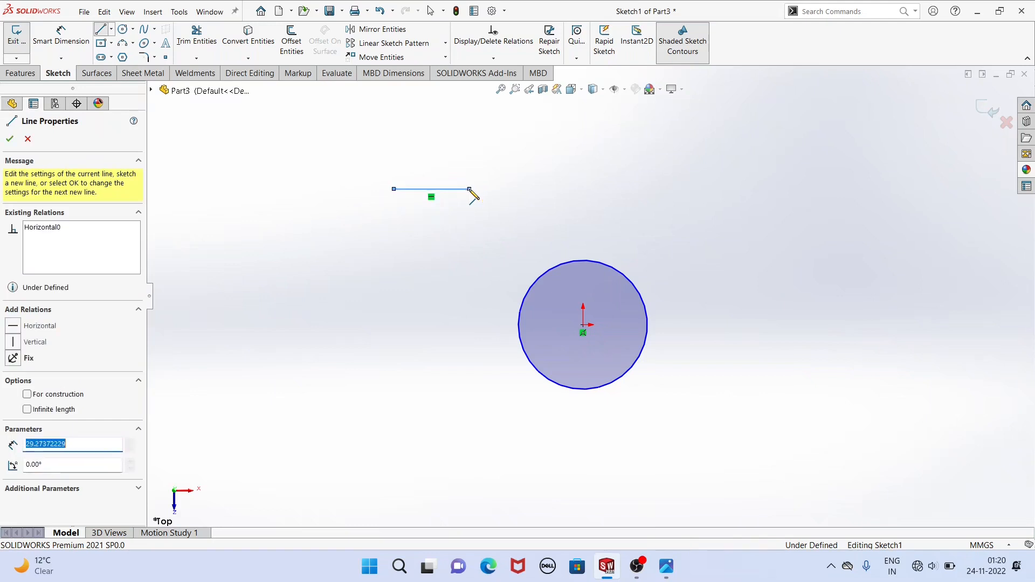
Consult the reference drawing and continue the outline with a U-shaped recess above the circle and a horizontal line about 32 mm long beyond it.
{"action": "mouse_move", "coordinate": [666, 566]}
{"action": "left_click", "coordinate": [665, 496]}
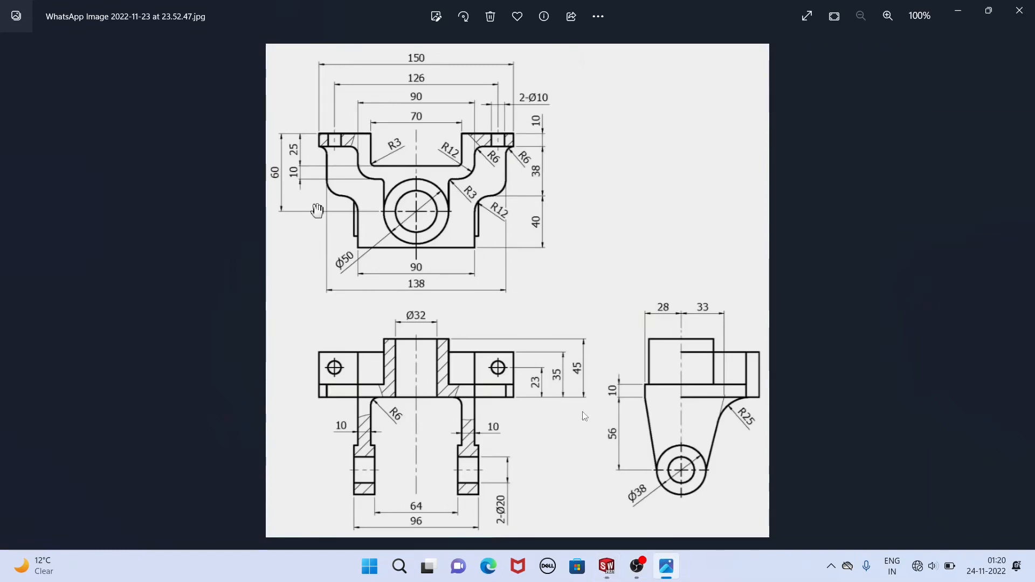
{"action": "left_click", "coordinate": [607, 566]}
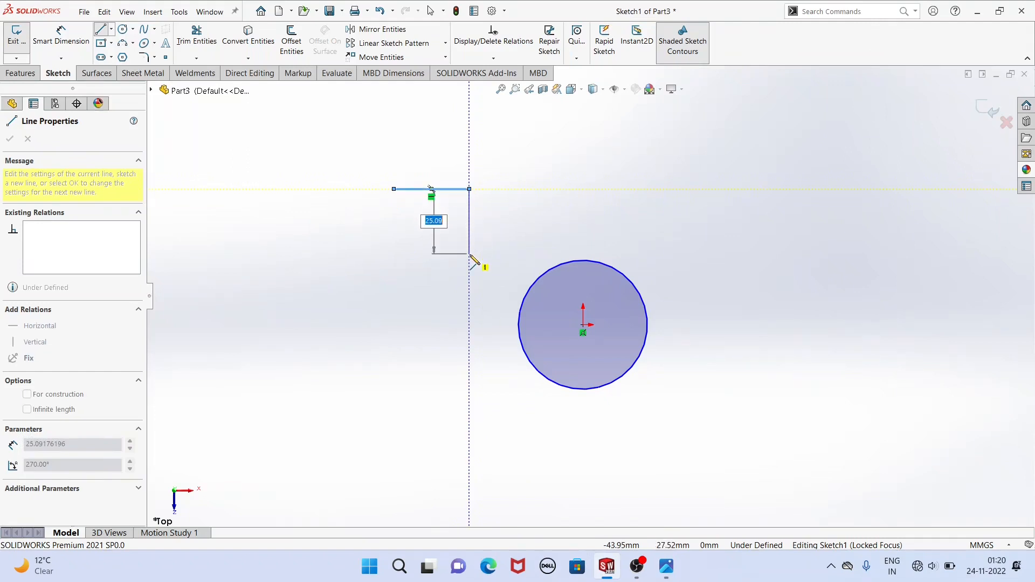
{"action": "left_click", "coordinate": [469, 247]}
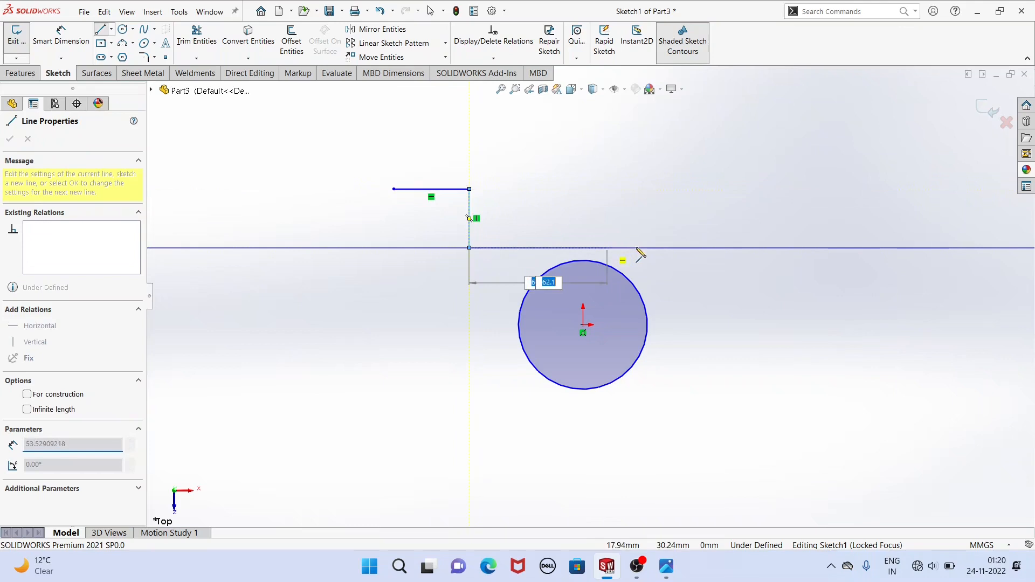
{"action": "left_click", "coordinate": [661, 247]}
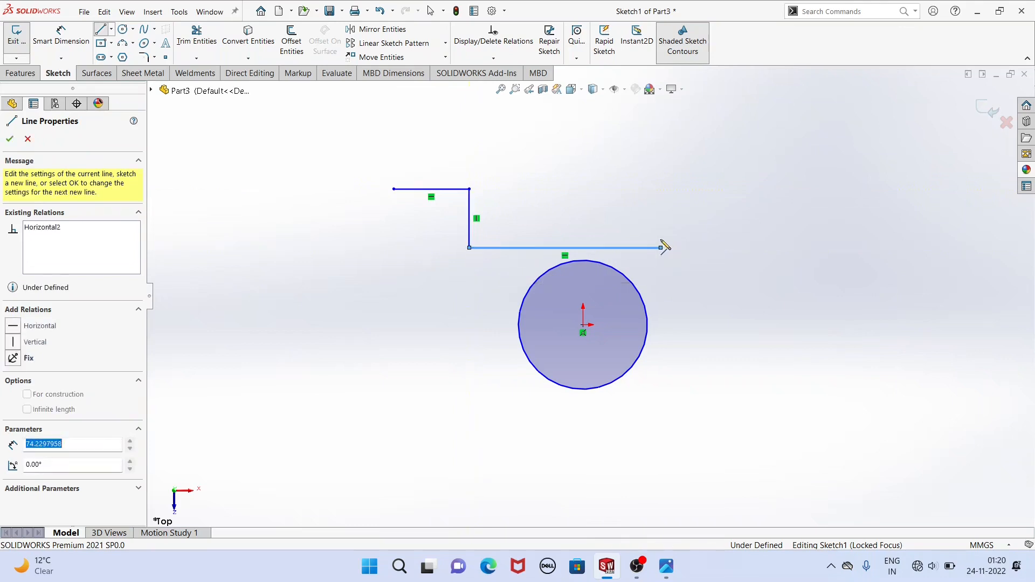
{"action": "left_click", "coordinate": [661, 189]}
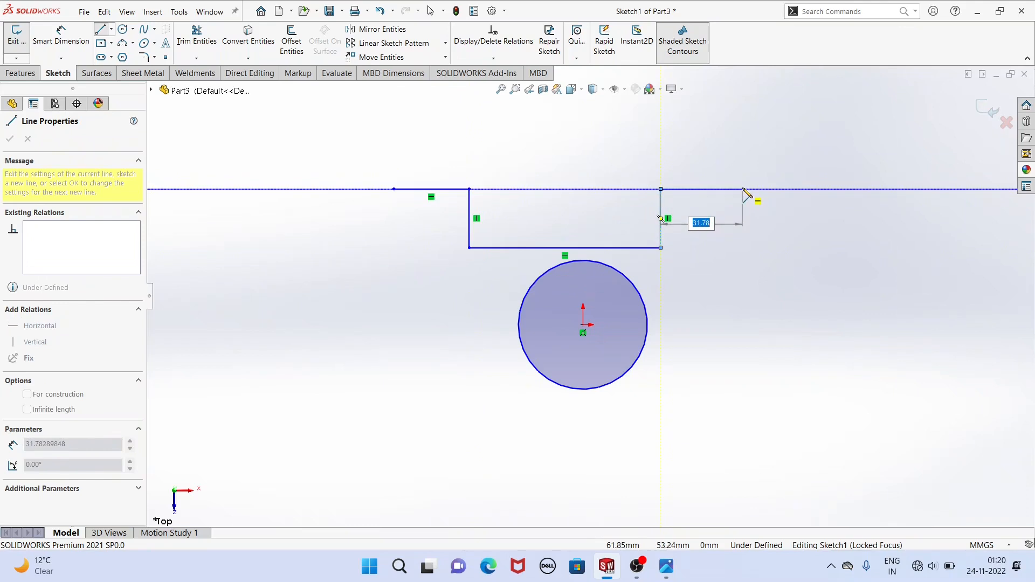
{"action": "left_click", "coordinate": [743, 189]}
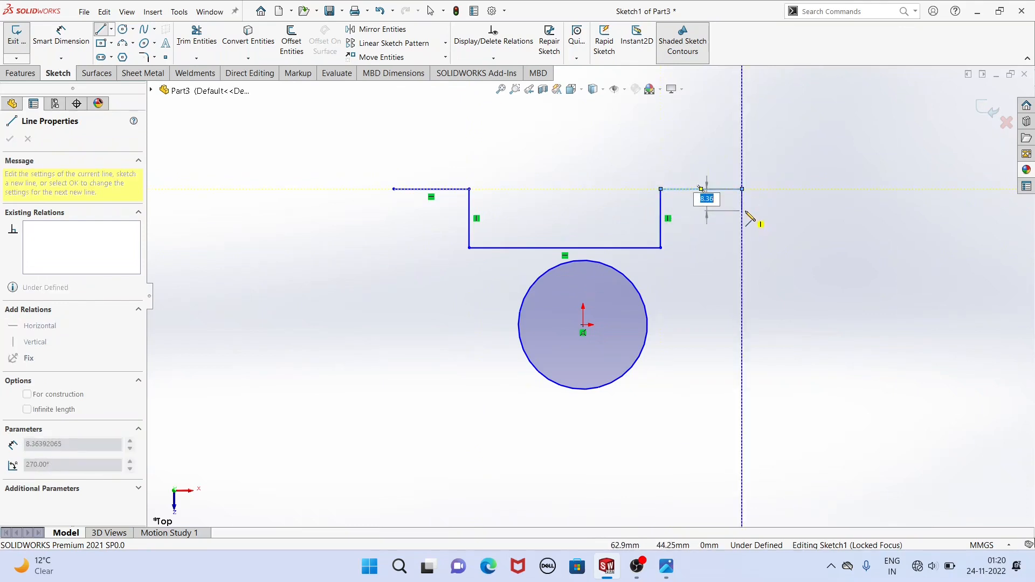
Step the right arm's outline down 8 mm, in 23 mm, down 21 mm and in 15 mm (all about), ending with a short vertical line.
{"action": "left_click", "coordinate": [742, 210]}
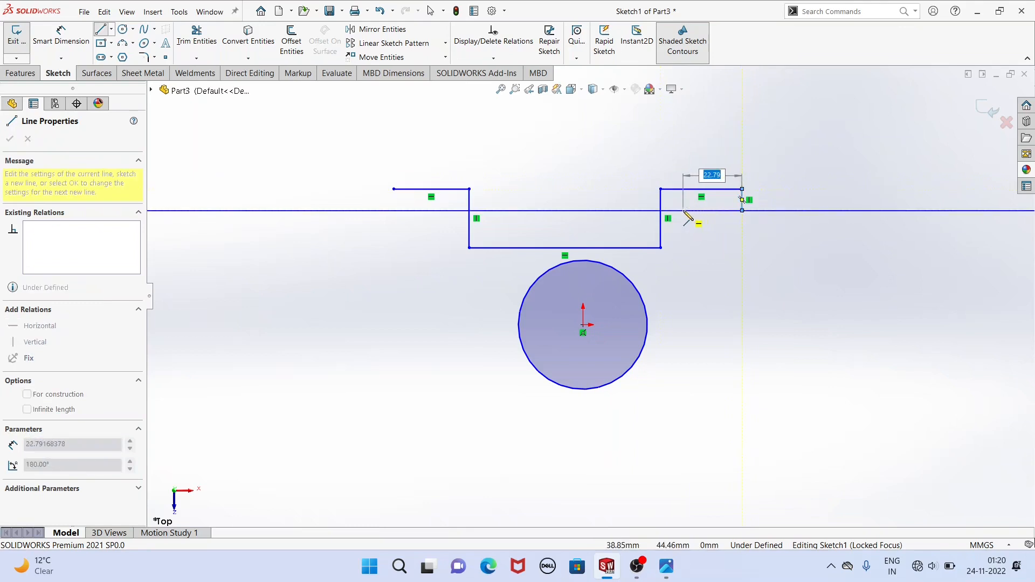
{"action": "left_click", "coordinate": [683, 211]}
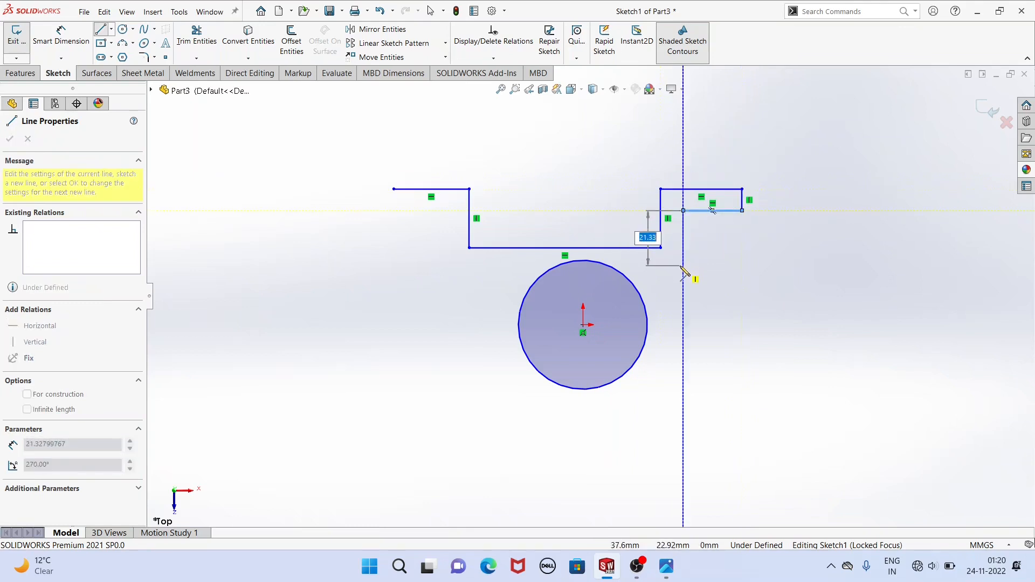
{"action": "left_click", "coordinate": [683, 267]}
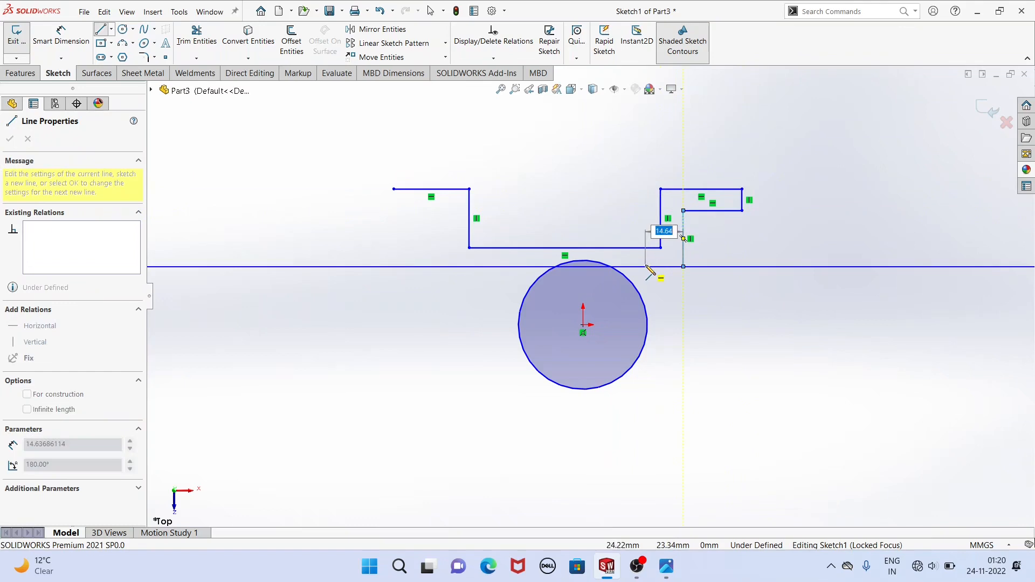
{"action": "left_click", "coordinate": [646, 266]}
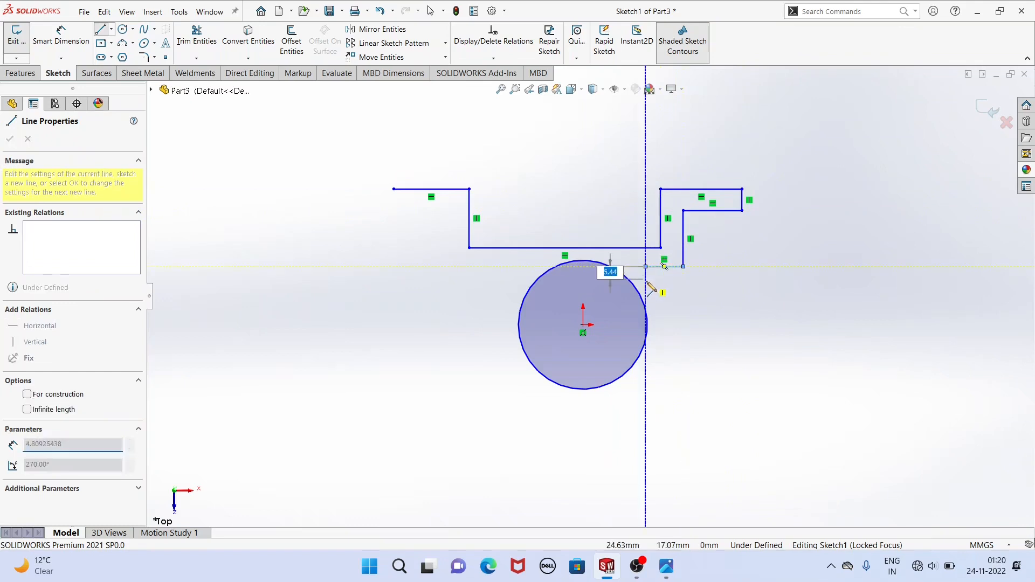
{"action": "left_click", "coordinate": [645, 283]}
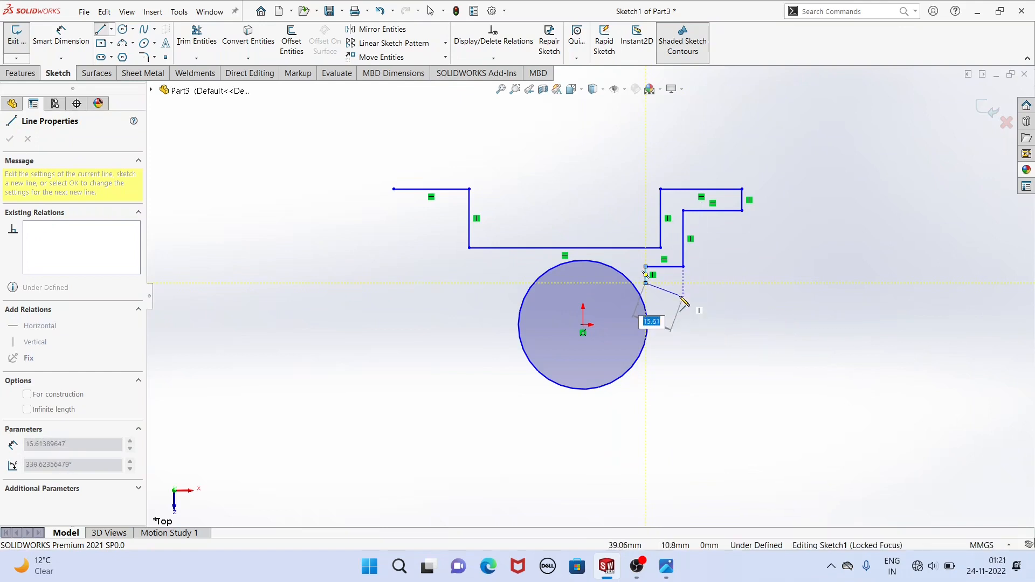
{"action": "double_click", "coordinate": [785, 298]}
{"action": "key", "text": "Delete"}
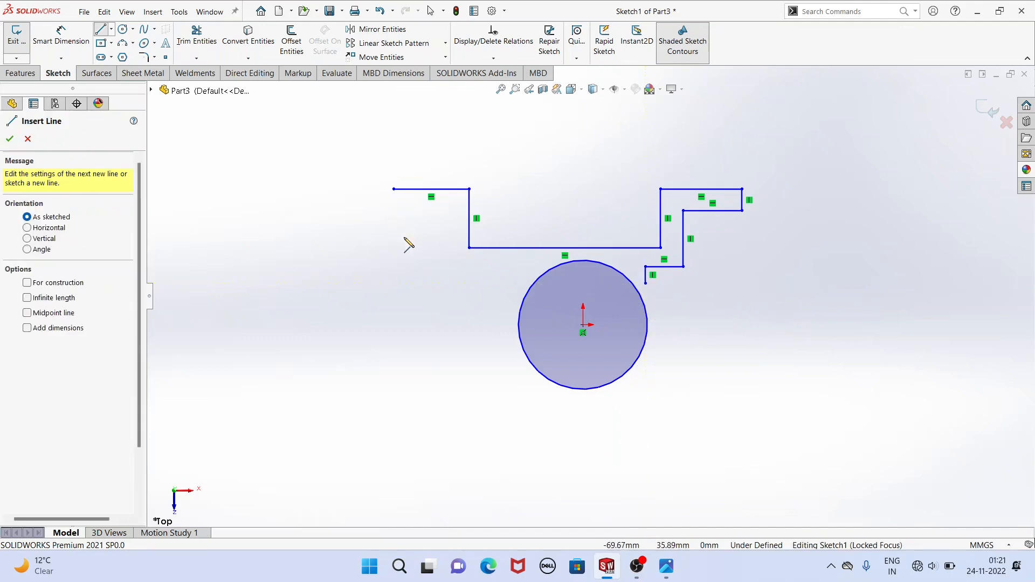
Sketch the matching stepped outline of the left arm from the open end, with vertical lines about 18 mm and 10 mm long below the flange.
{"action": "left_click", "coordinate": [393, 190]}
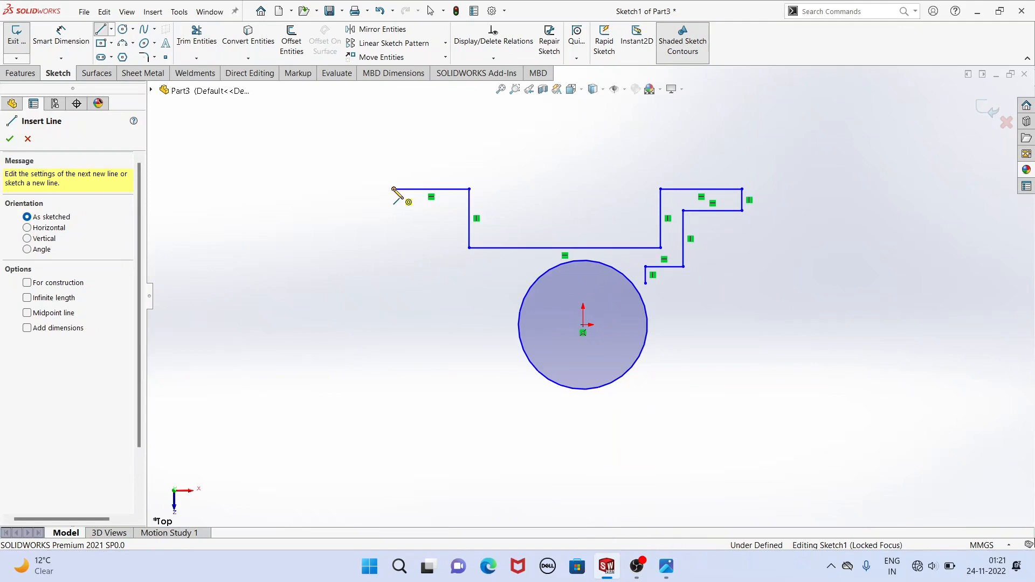
{"action": "left_click", "coordinate": [393, 210]}
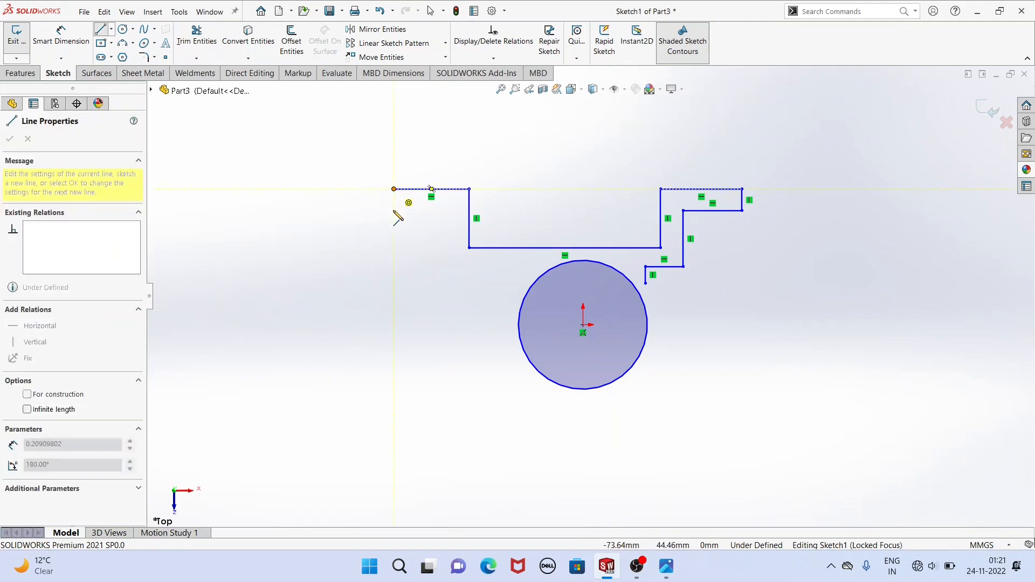
{"action": "left_click", "coordinate": [444, 211]}
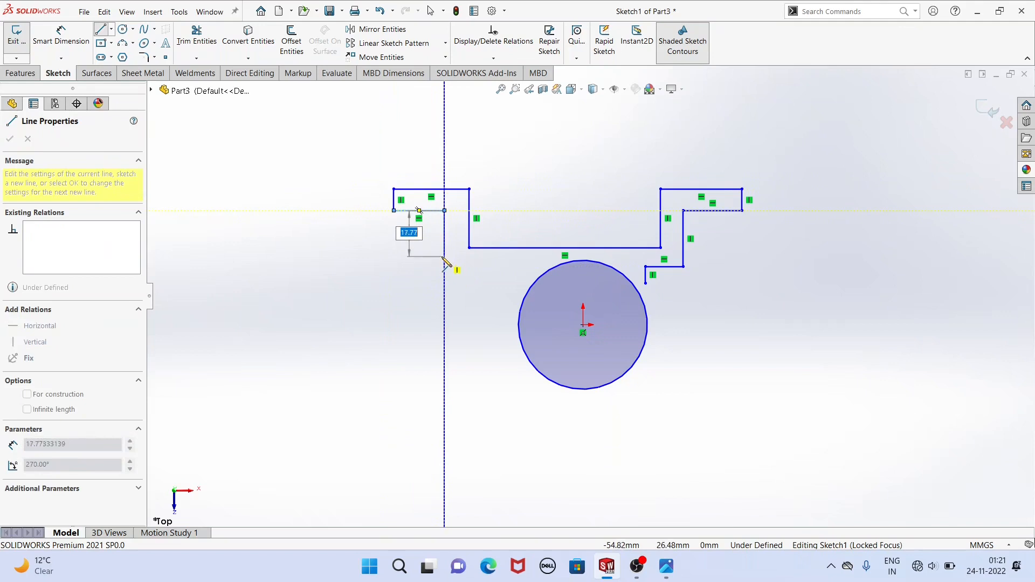
{"action": "double_click", "coordinate": [444, 257]}
{"action": "left_click", "coordinate": [456, 261]}
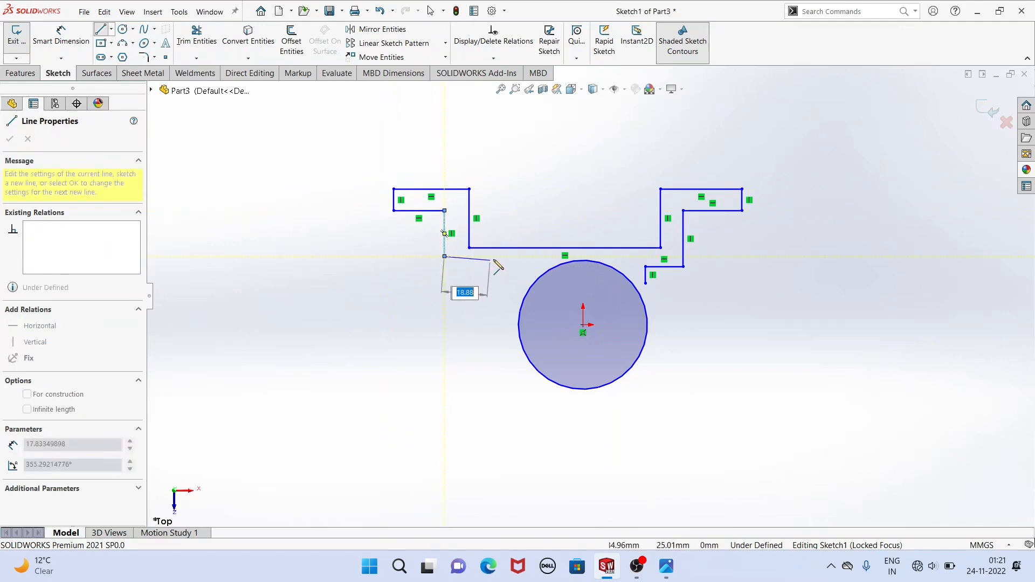
{"action": "left_click", "coordinate": [495, 256]}
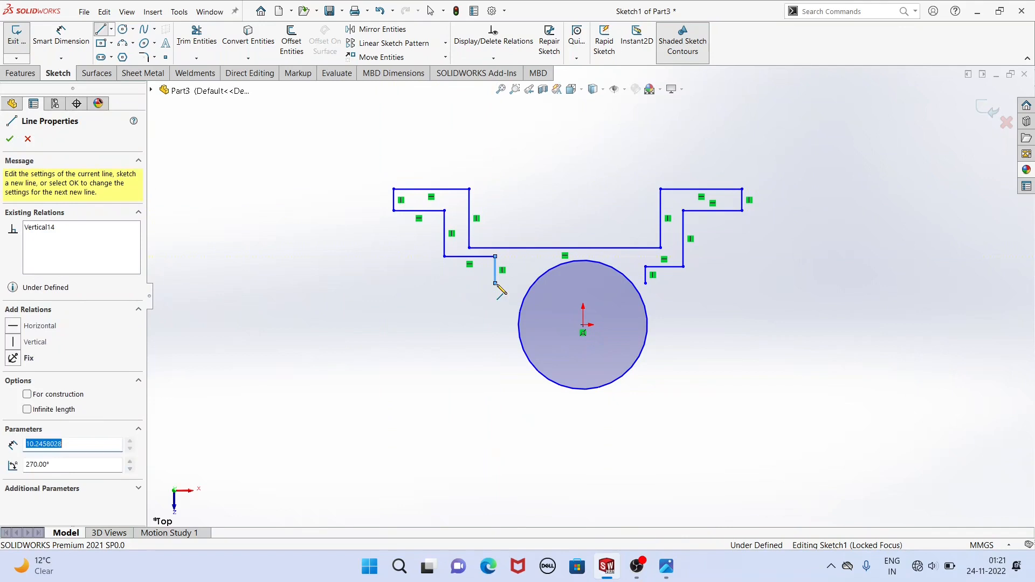
End the left arm's outline and sketch a vertical construction line about 82 mm long upward from the origin.
{"action": "left_click", "coordinate": [495, 283]}
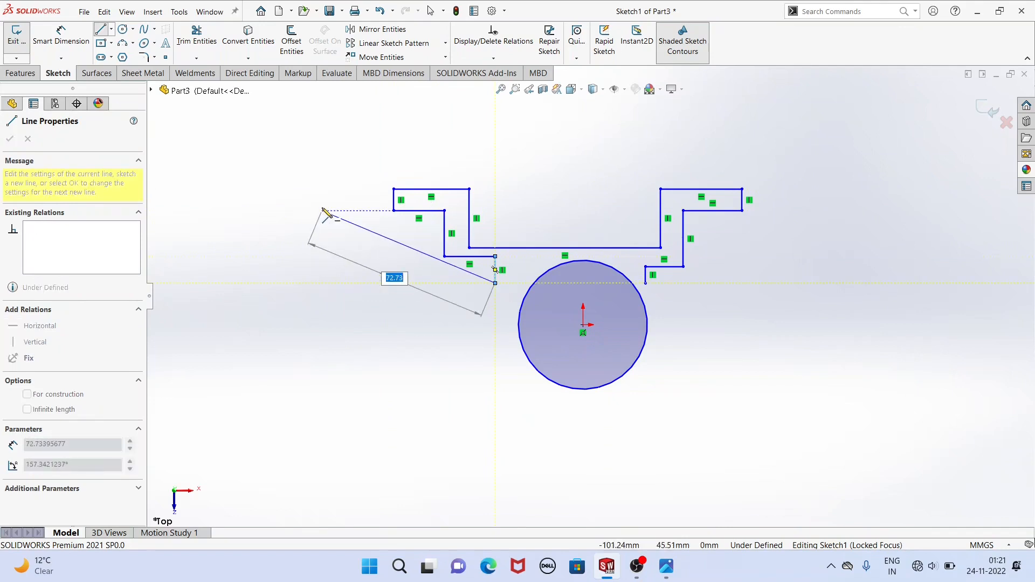
{"action": "right_click", "coordinate": [327, 213]}
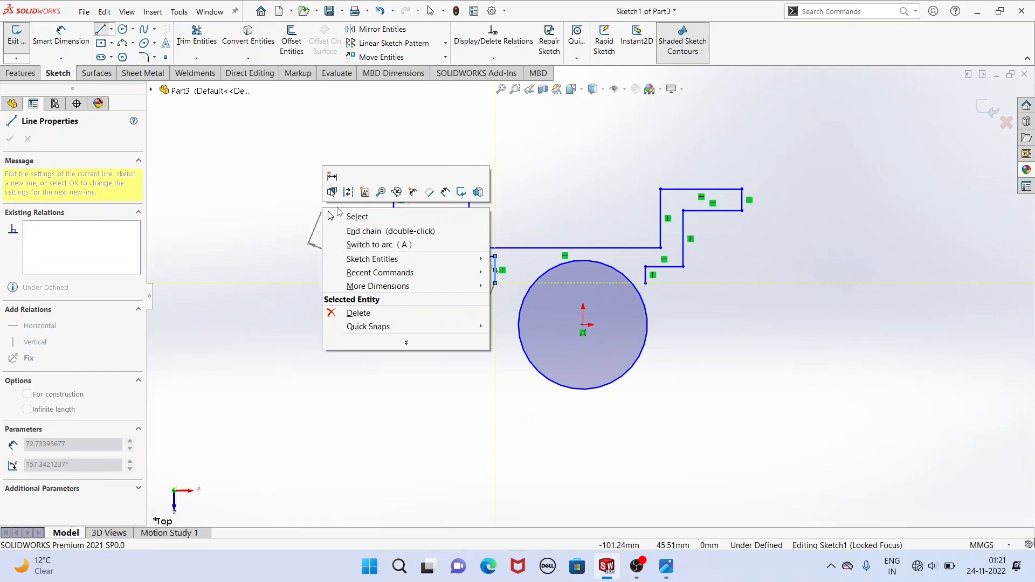
{"action": "left_click", "coordinate": [330, 216]}
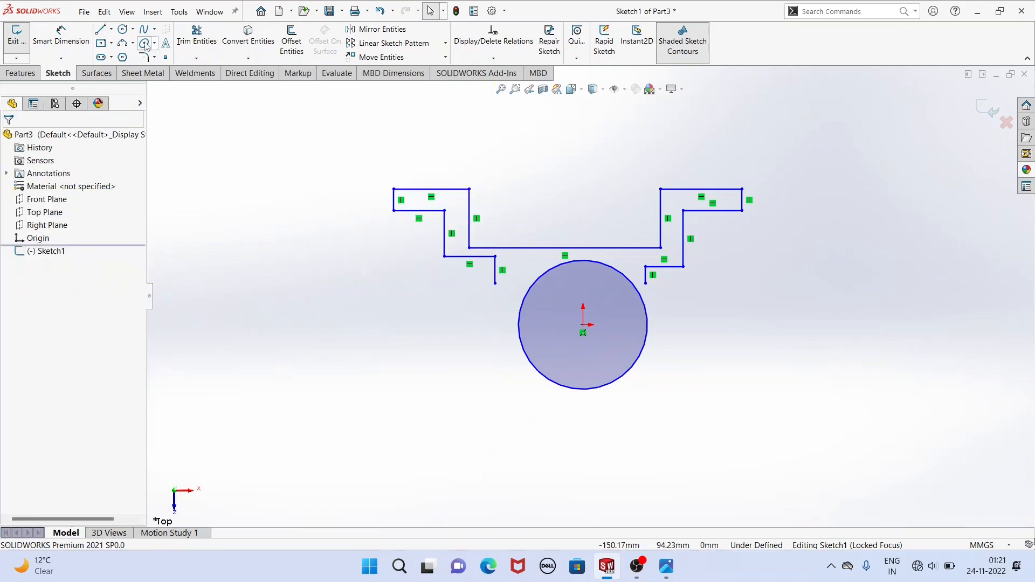
{"action": "left_click", "coordinate": [111, 29]}
{"action": "left_click", "coordinate": [583, 325]}
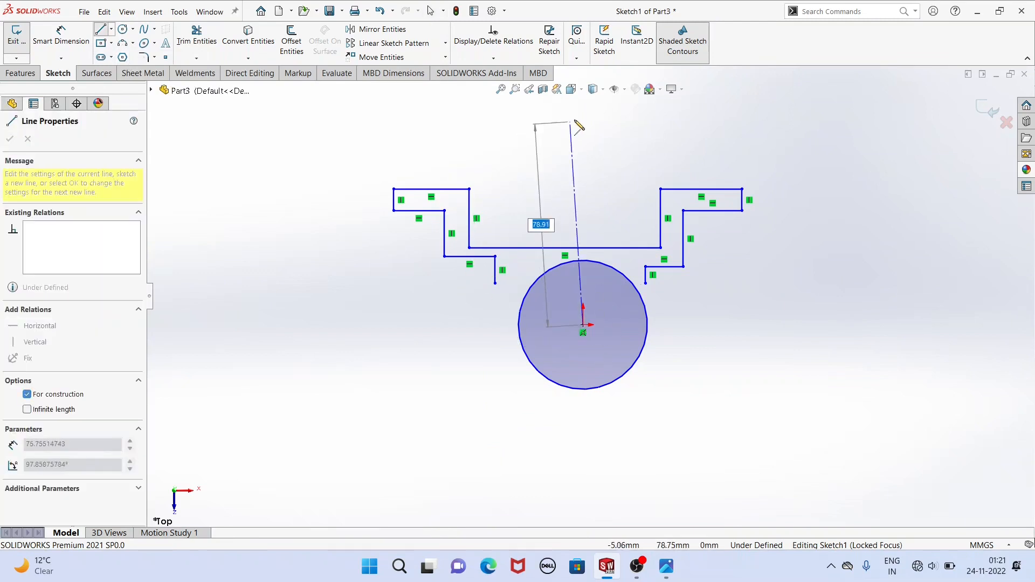
{"action": "left_click", "coordinate": [583, 113]}
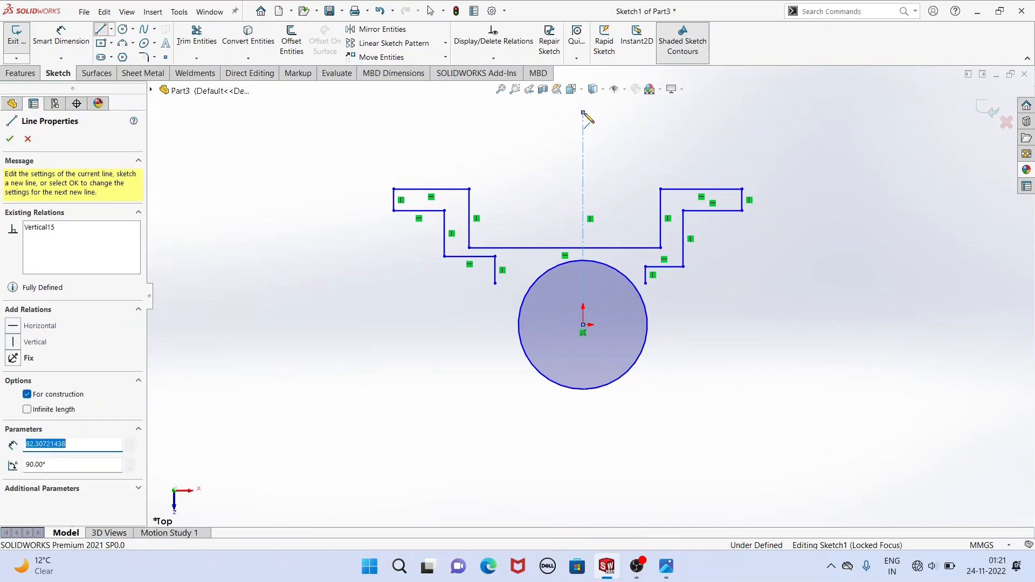
{"action": "right_click", "coordinate": [365, 148]}
{"action": "left_click", "coordinate": [373, 154]}
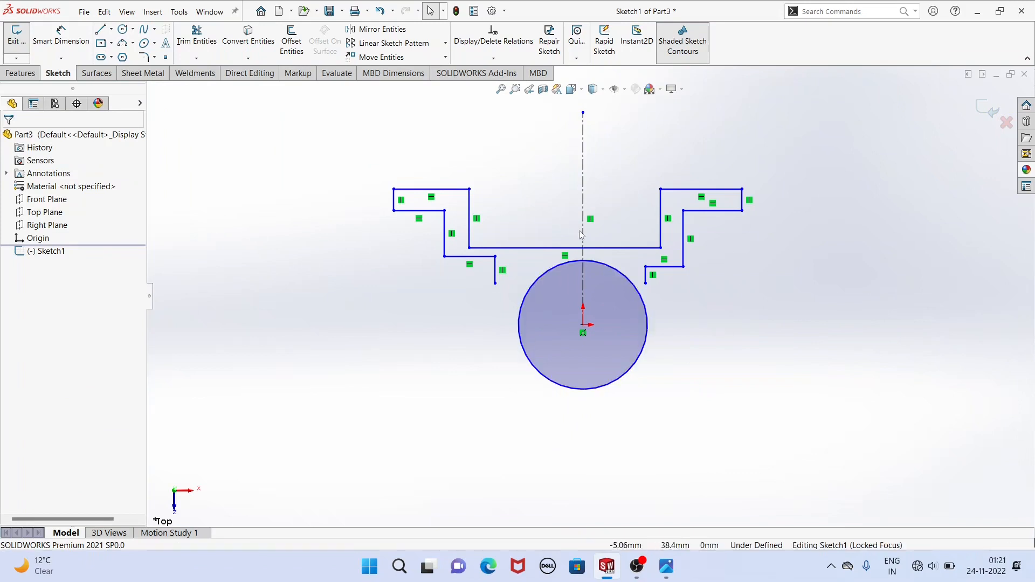
Raise the recess's horizontal line away from the circle and make the arms' outer vertical end lines symmetric about the centerline.
{"action": "left_click_drag", "start_coordinate": [605, 250], "coordinate": [605, 232]}
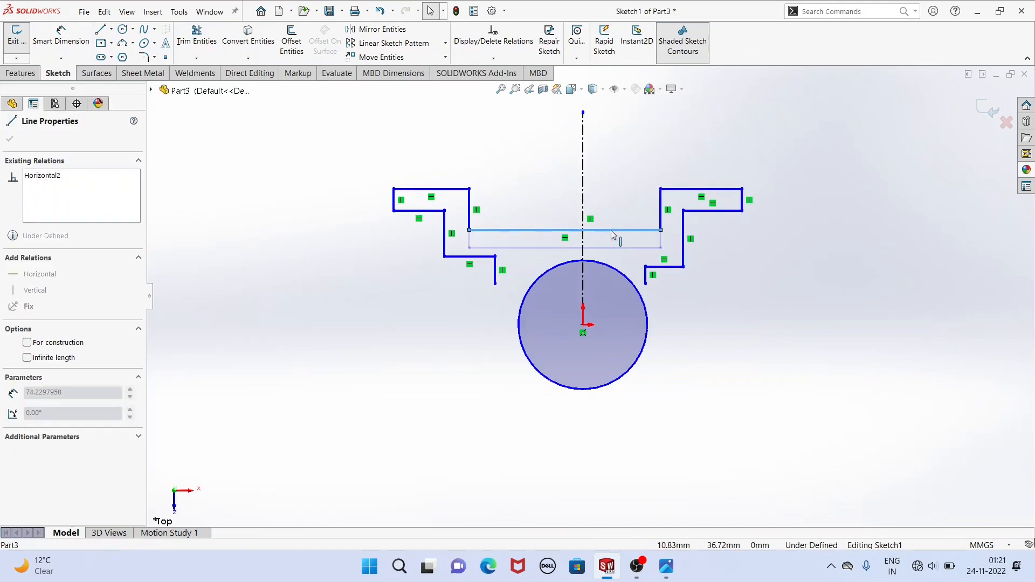
{"action": "left_click", "coordinate": [478, 321]}
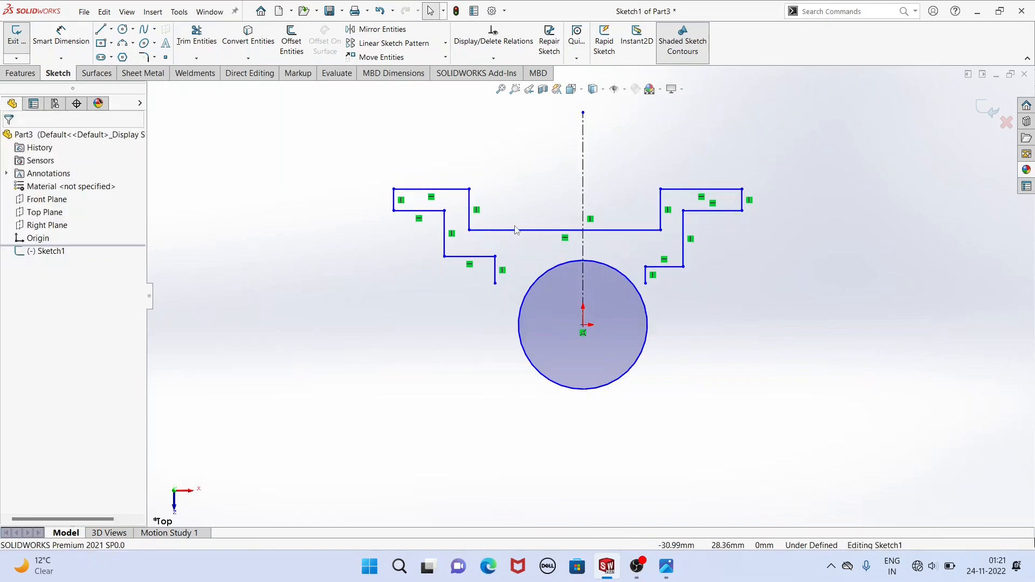
{"action": "left_click", "coordinate": [394, 200]}
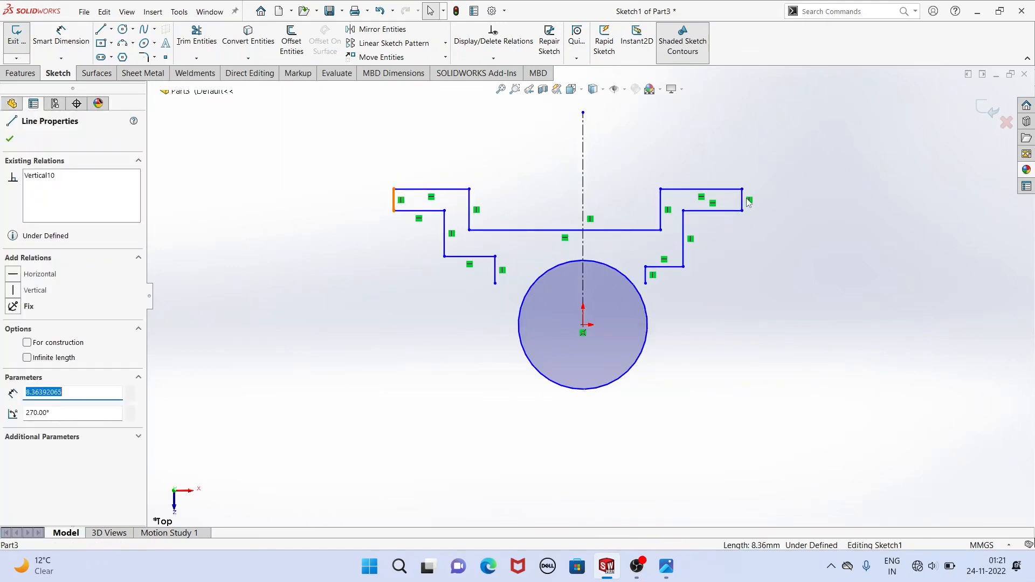
{"action": "left_click", "coordinate": [742, 200], "text": "ctrl"}
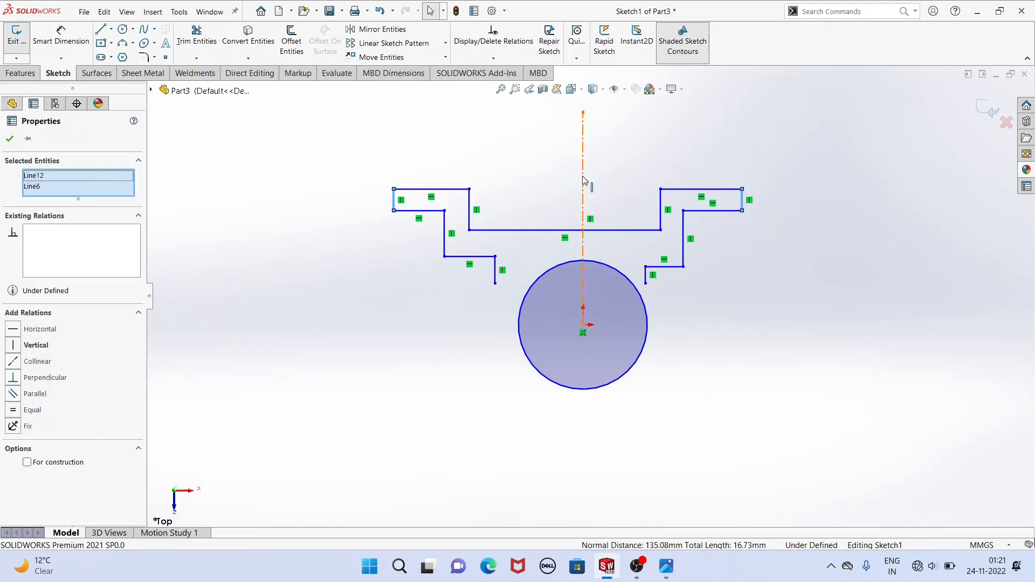
{"action": "left_click", "coordinate": [584, 185], "text": "ctrl"}
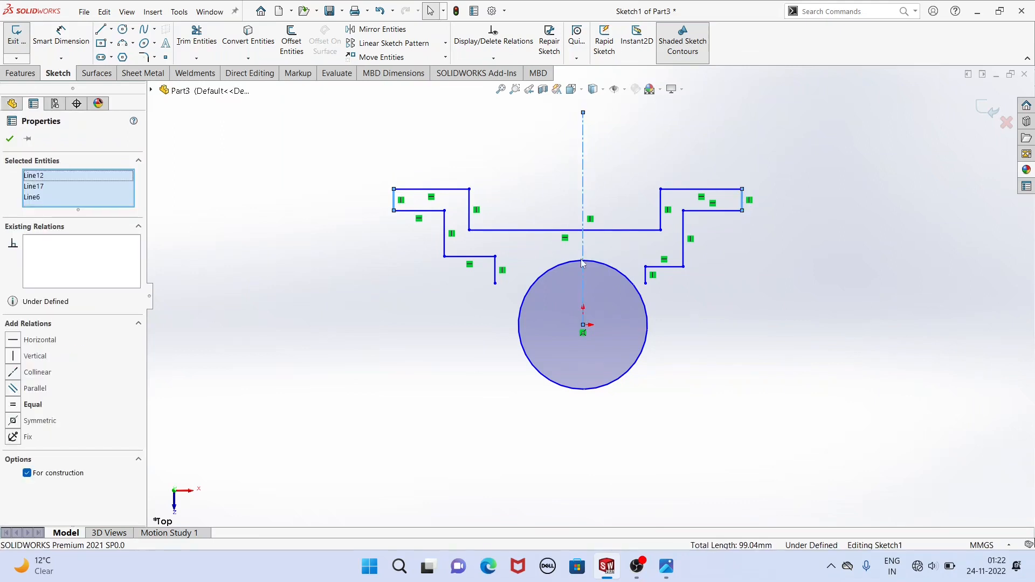
{"action": "left_click", "coordinate": [13, 422]}
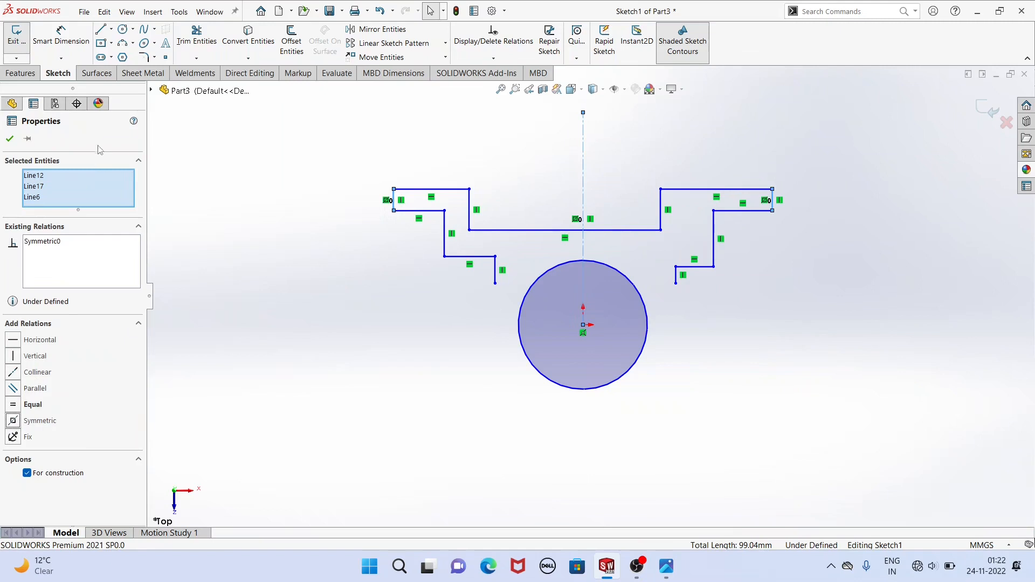
{"action": "left_click", "coordinate": [10, 140]}
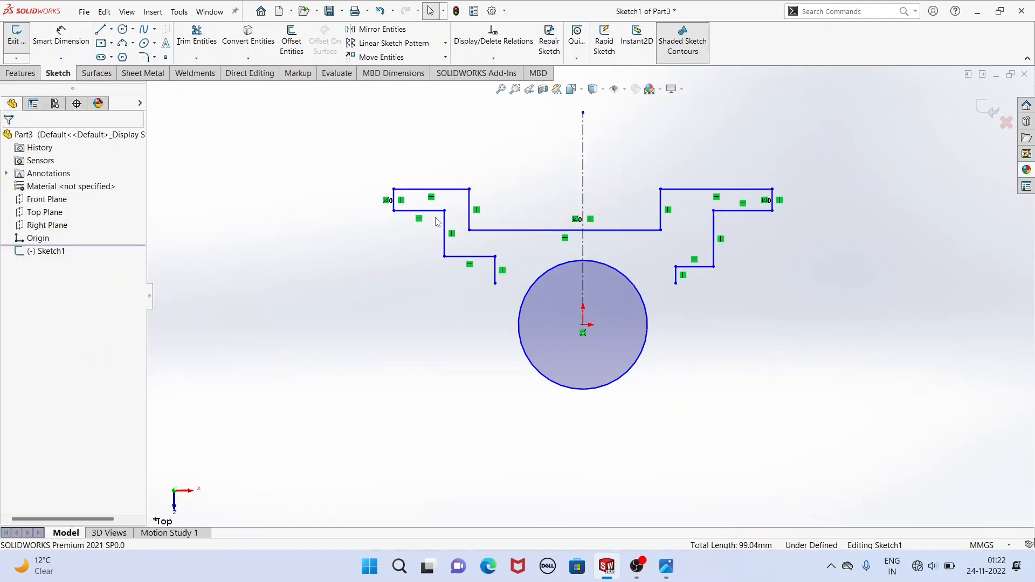
Make the two open lower endpoints of the outline symmetric about the vertical centerline.
{"action": "left_click", "coordinate": [495, 284]}
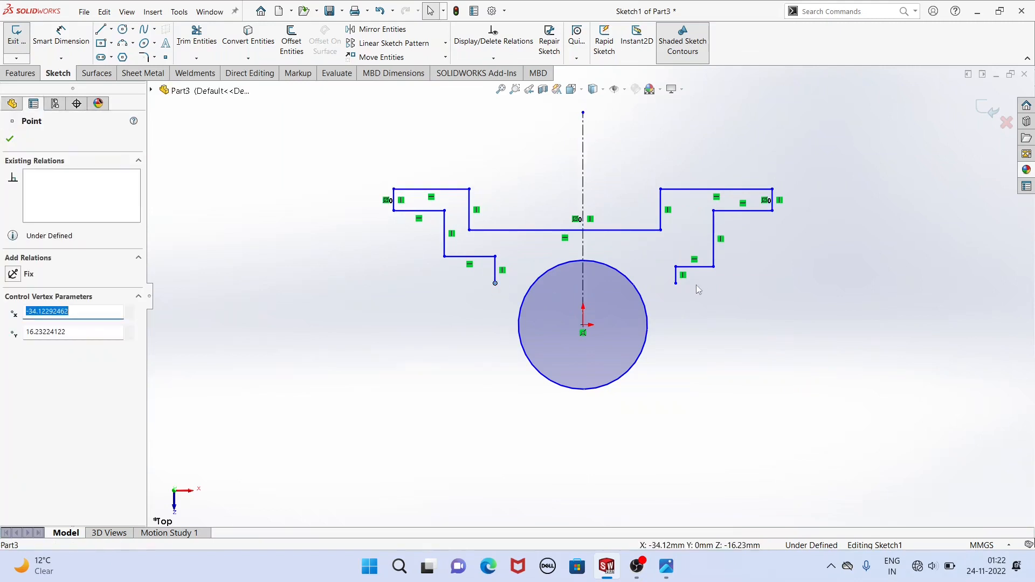
{"action": "left_click", "coordinate": [677, 284], "text": "ctrl"}
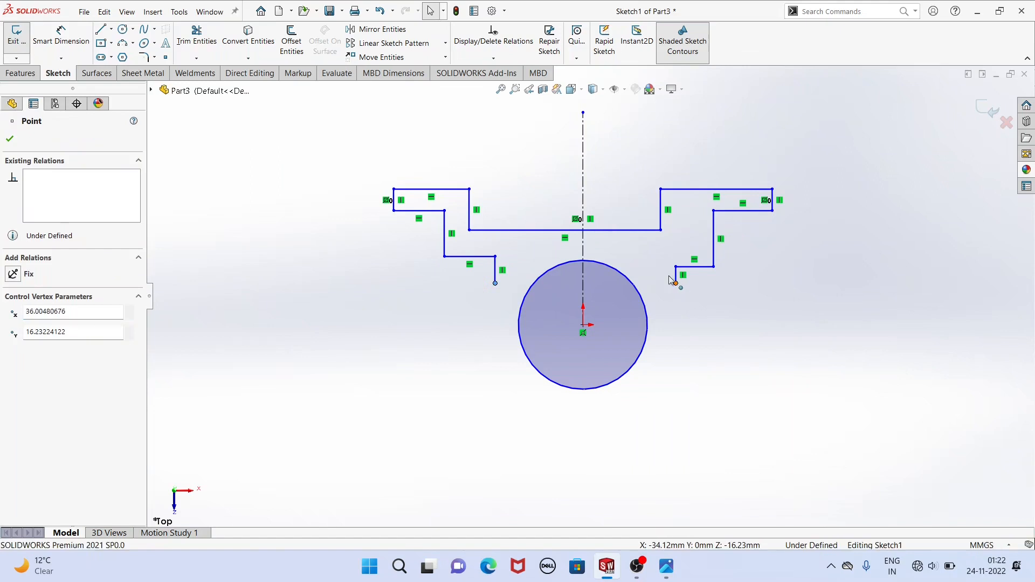
{"action": "left_click", "coordinate": [584, 247], "text": "ctrl"}
{"action": "left_click", "coordinate": [13, 339]}
{"action": "left_click", "coordinate": [9, 138]}
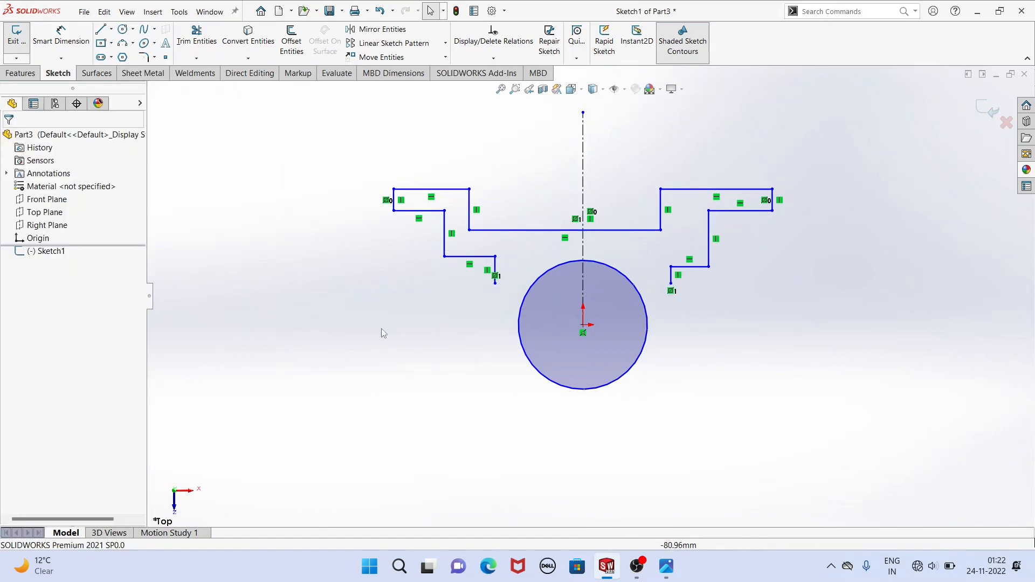
Make the middle vertical lines of the left and right arms symmetric about the centerline.
{"action": "left_click", "coordinate": [710, 231], "text": "ctrl"}
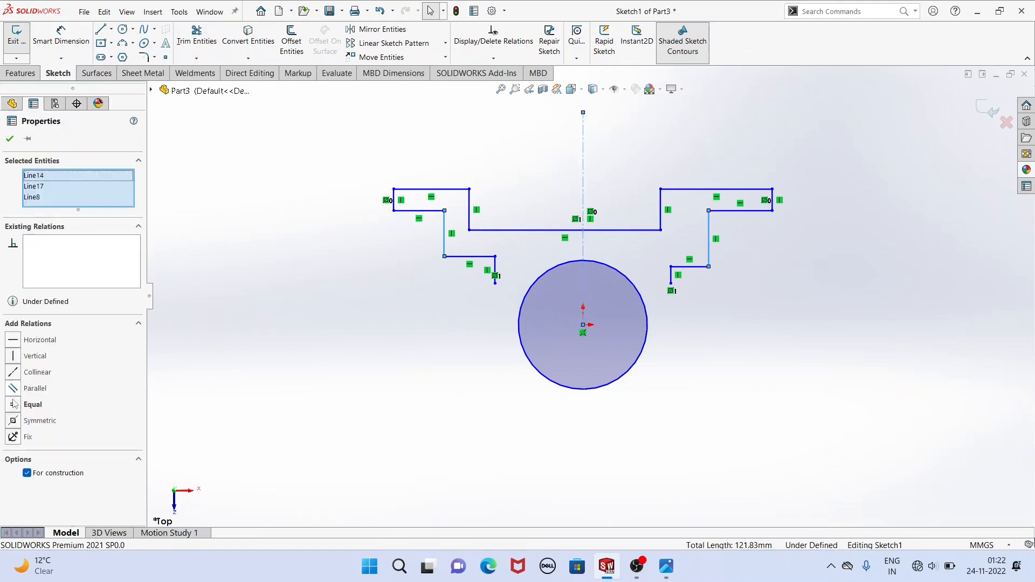
{"action": "left_click", "coordinate": [13, 421]}
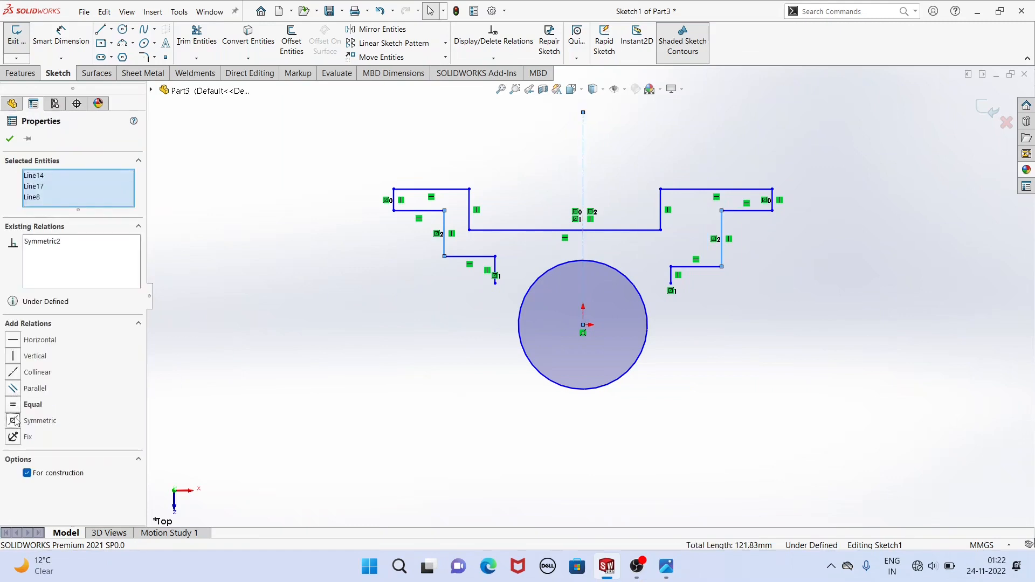
{"action": "left_click", "coordinate": [10, 139]}
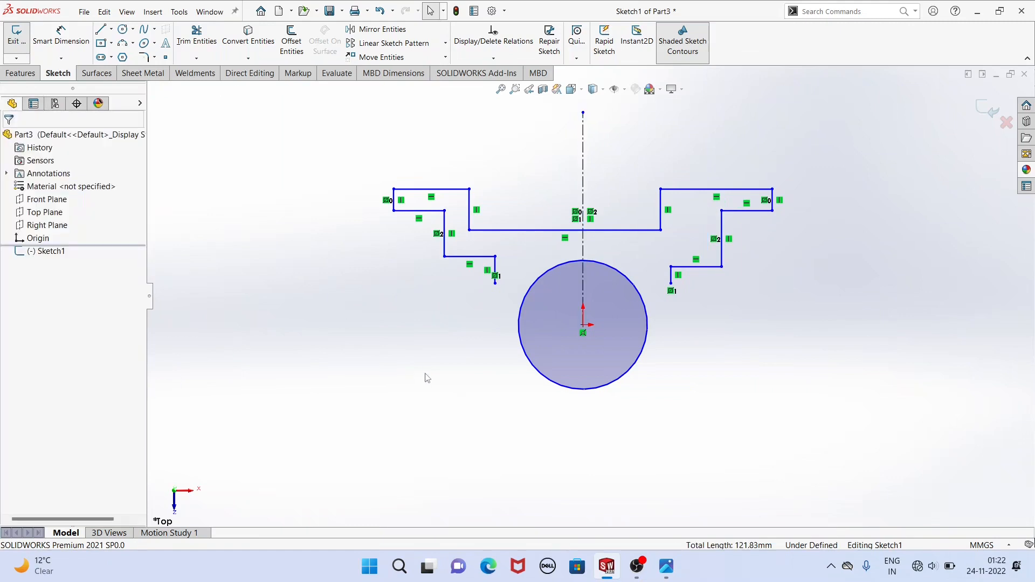
Make the left arm's open lower endpoint coincident with the circle.
{"action": "left_click", "coordinate": [495, 284]}
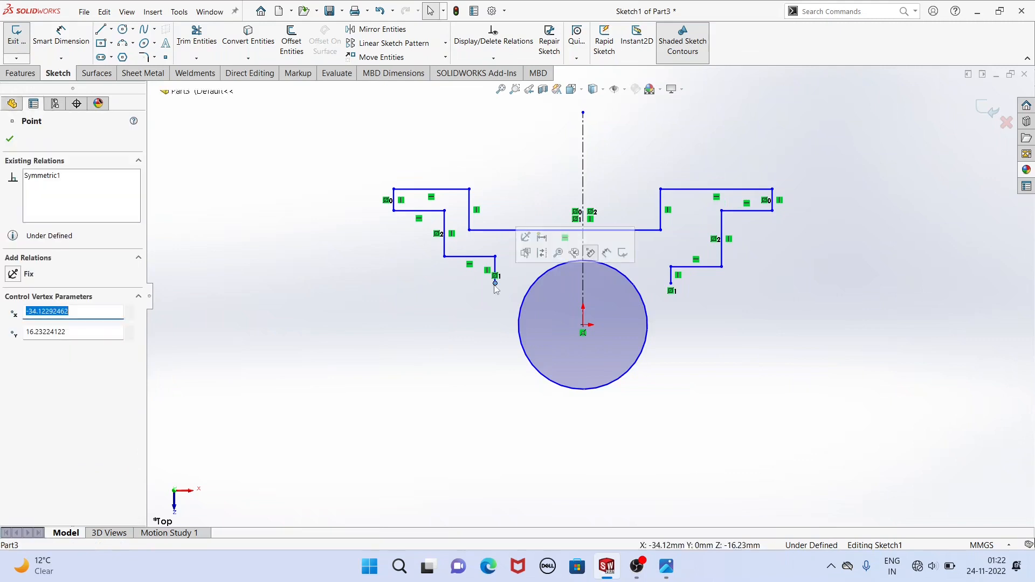
{"action": "left_click", "coordinate": [525, 297], "text": "ctrl"}
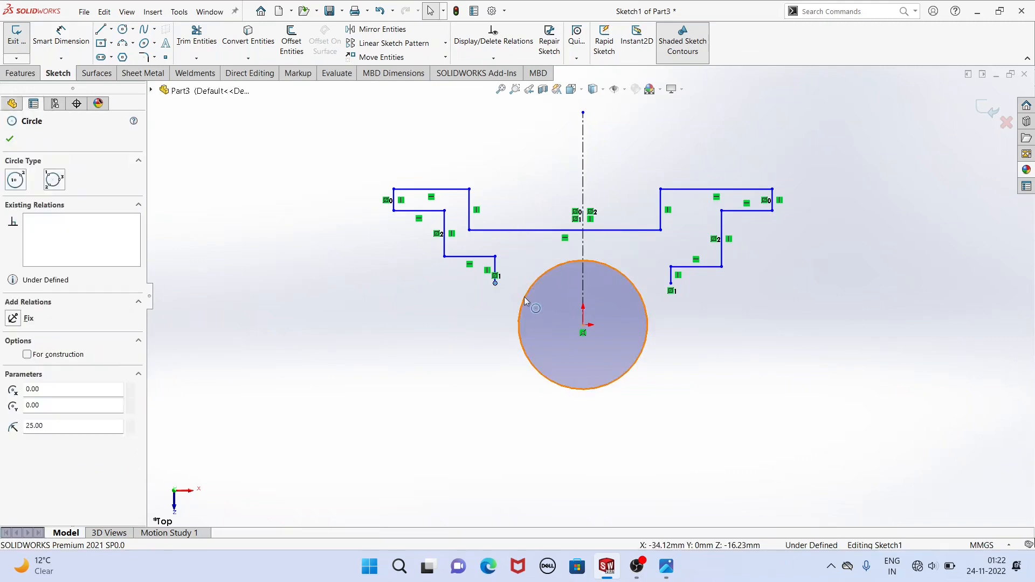
{"action": "left_click", "coordinate": [573, 250]}
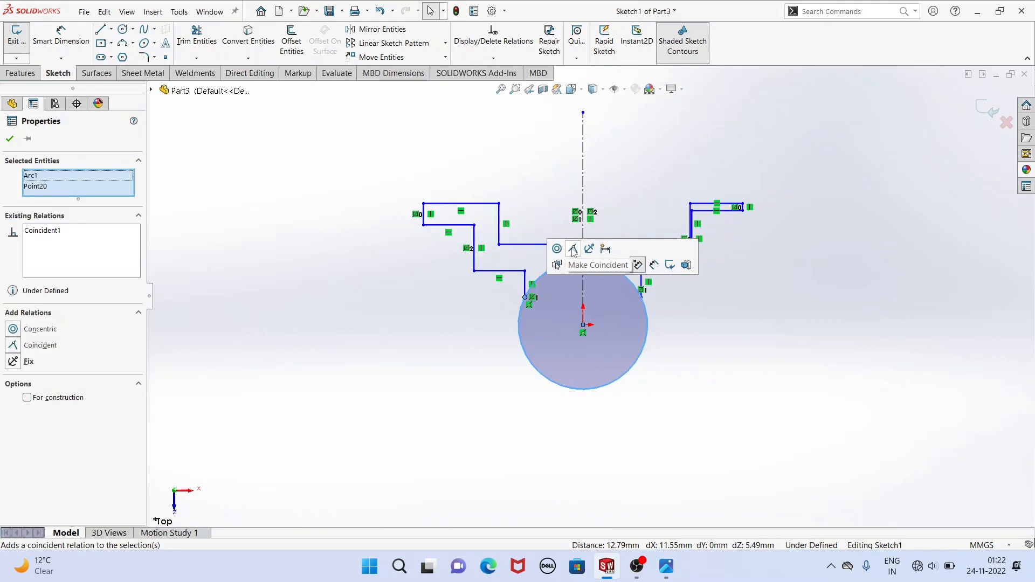
{"action": "left_click", "coordinate": [473, 339]}
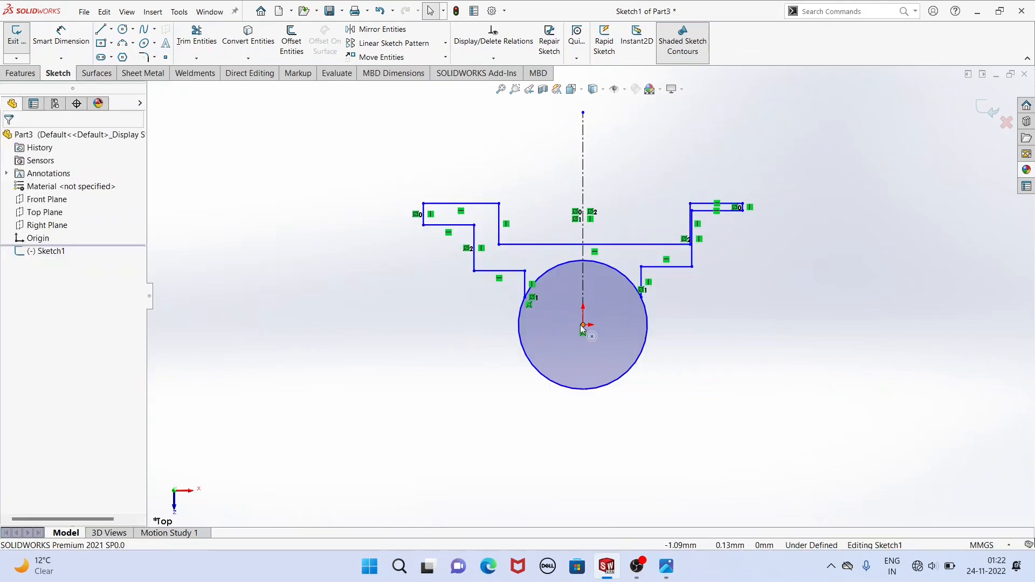
Add a horizontal relation between the circle's center at the origin and the left arm's lower endpoint.
{"action": "left_click", "coordinate": [582, 326]}
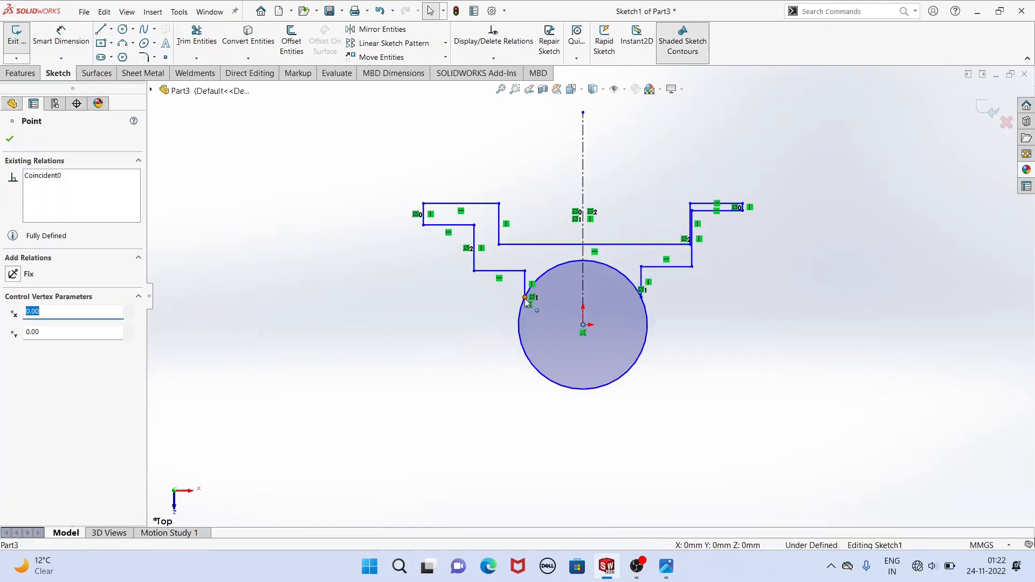
{"action": "left_click", "coordinate": [526, 299], "text": "ctrl"}
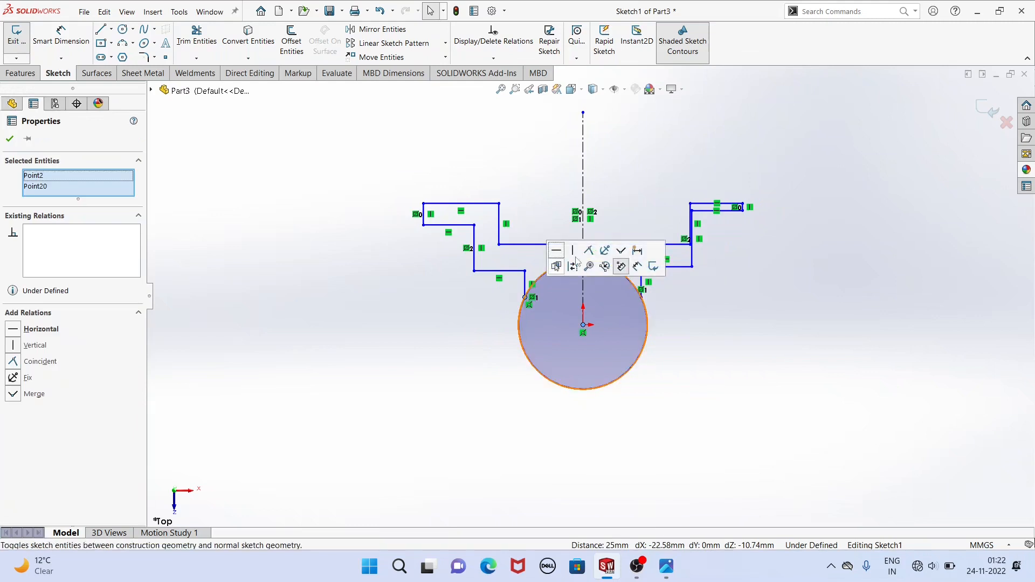
{"action": "left_click", "coordinate": [557, 251]}
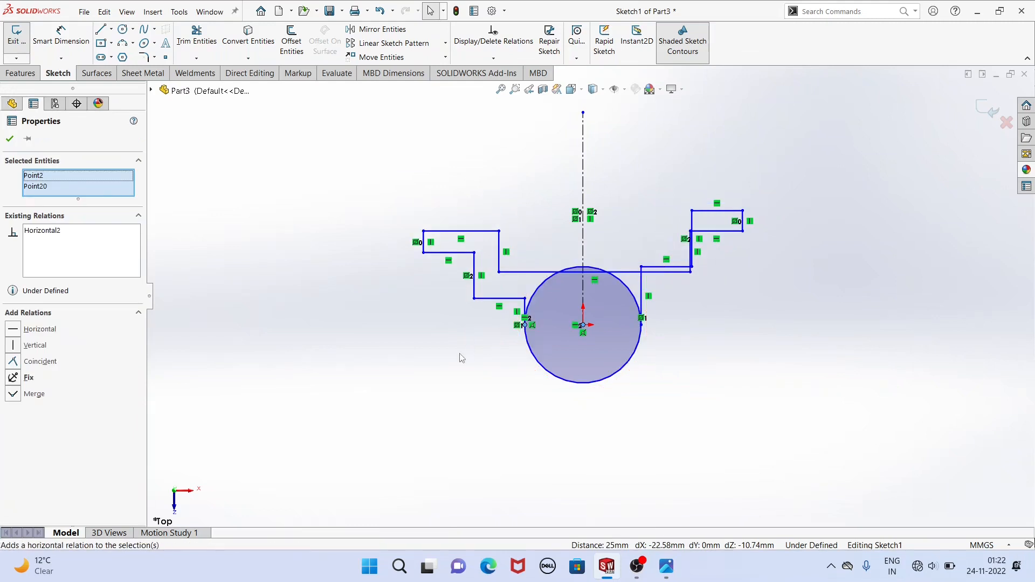
{"action": "left_click", "coordinate": [465, 351]}
Raise the recess line and the left arm's top line, and pull the recess's right corner inward and upward.
{"action": "left_click_drag", "start_coordinate": [610, 275], "coordinate": [612, 249]}
{"action": "left_click", "coordinate": [462, 233]}
{"action": "left_click_drag", "start_coordinate": [465, 233], "coordinate": [463, 195]}
{"action": "left_click", "coordinate": [566, 245]}
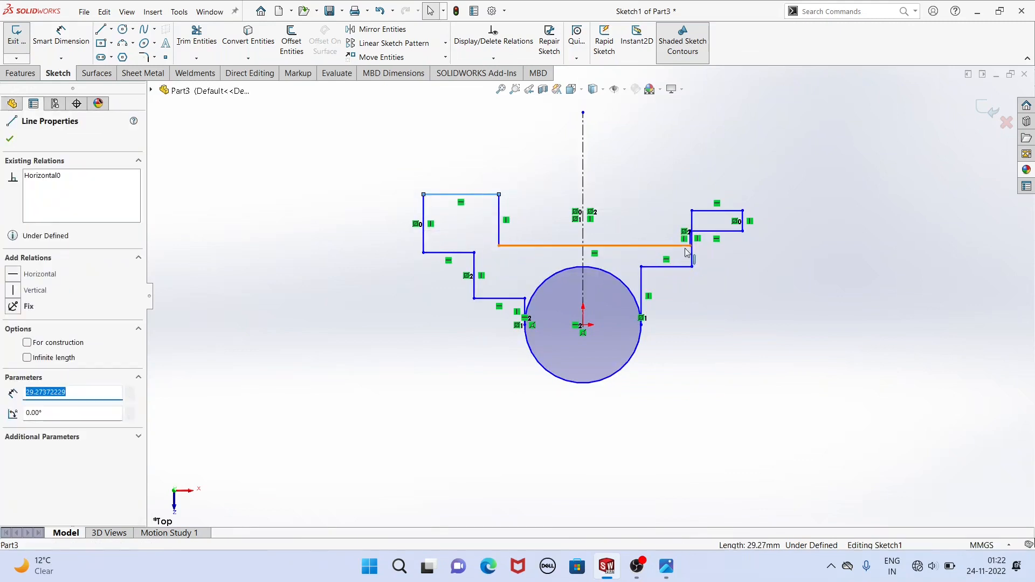
{"action": "left_click_drag", "start_coordinate": [691, 246], "coordinate": [661, 223]}
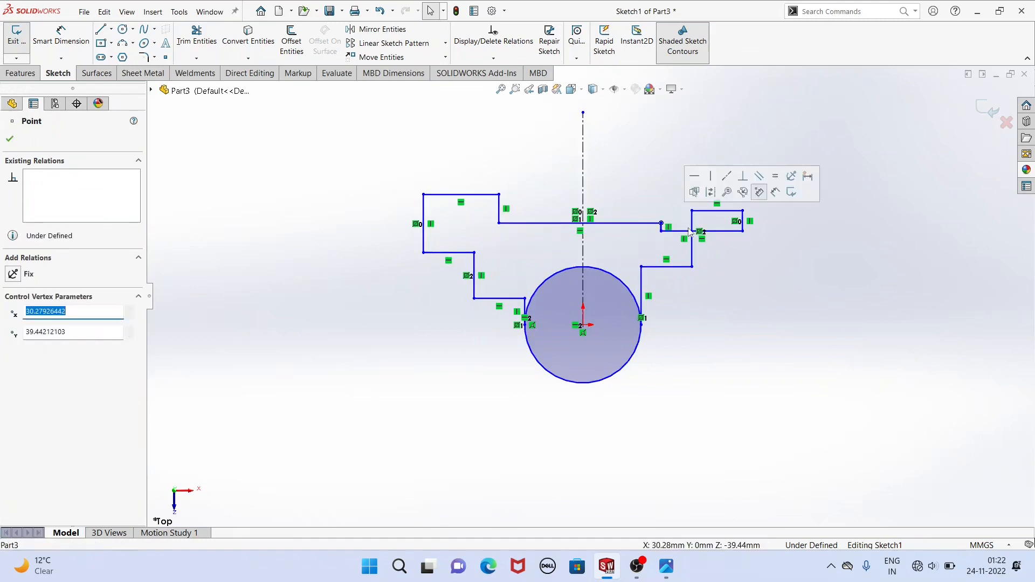
{"action": "left_click", "coordinate": [627, 225]}
Raise the right arm's top line above its flange and the left arm's two lower step lines.
{"action": "left_click_drag", "start_coordinate": [681, 231], "coordinate": [677, 183]}
{"action": "left_click", "coordinate": [609, 198]}
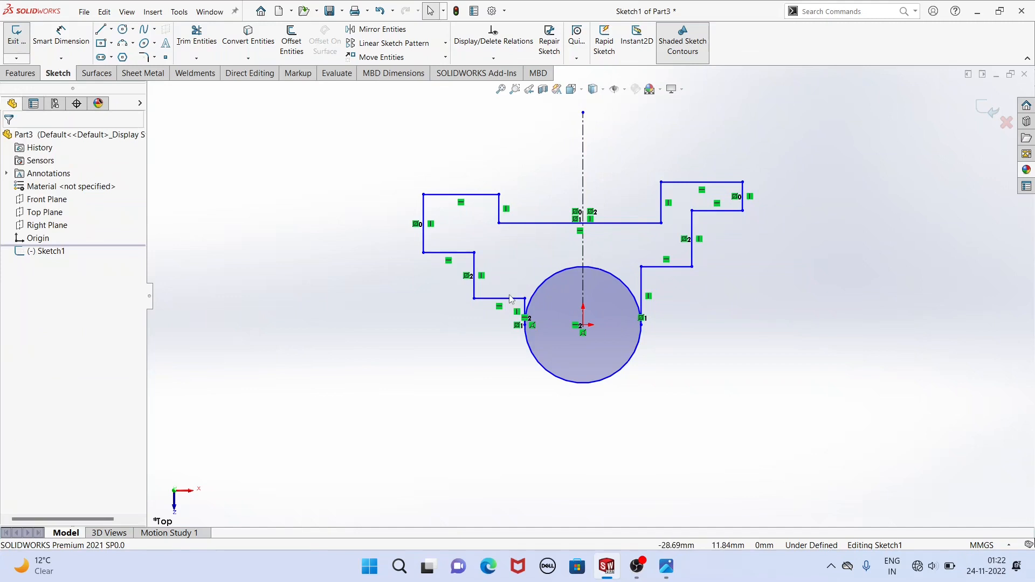
{"action": "left_click_drag", "start_coordinate": [512, 300], "coordinate": [451, 235]}
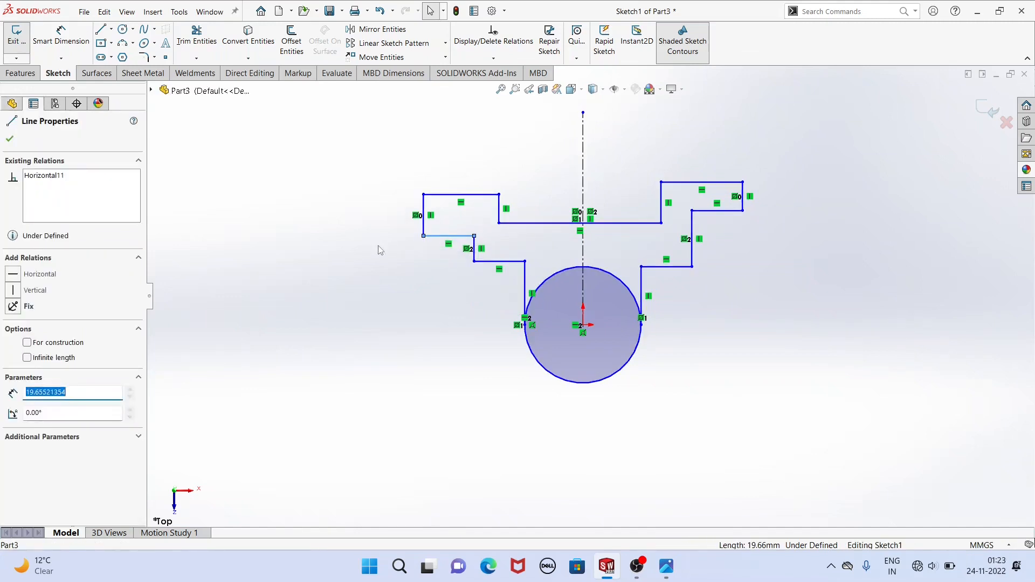
{"action": "left_click", "coordinate": [378, 247]}
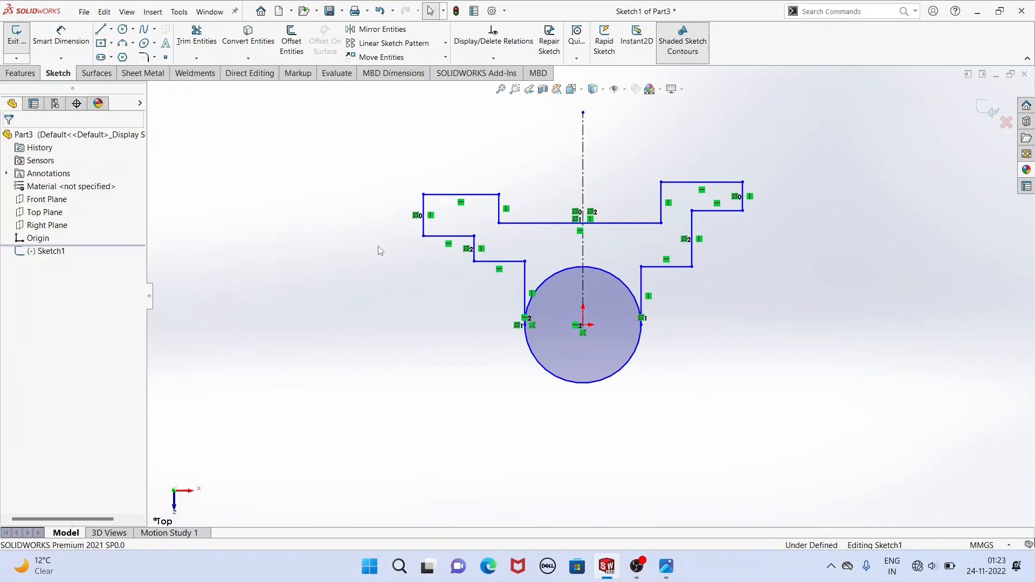
Make the outer vertical end lines of both arms equal in length.
{"action": "left_click", "coordinate": [424, 231]}
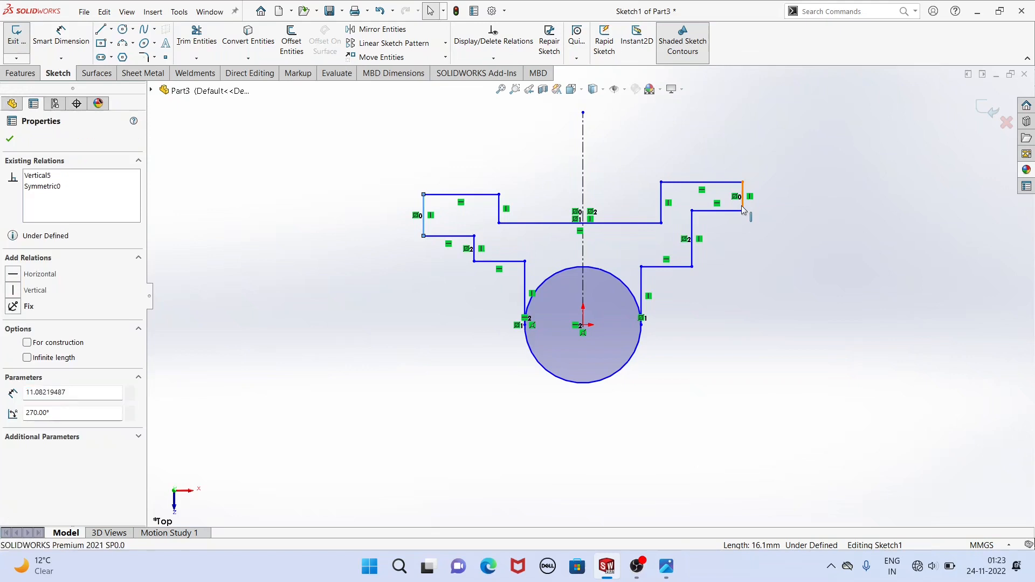
{"action": "left_click", "coordinate": [743, 206], "text": "ctrl"}
{"action": "left_click", "coordinate": [854, 160]}
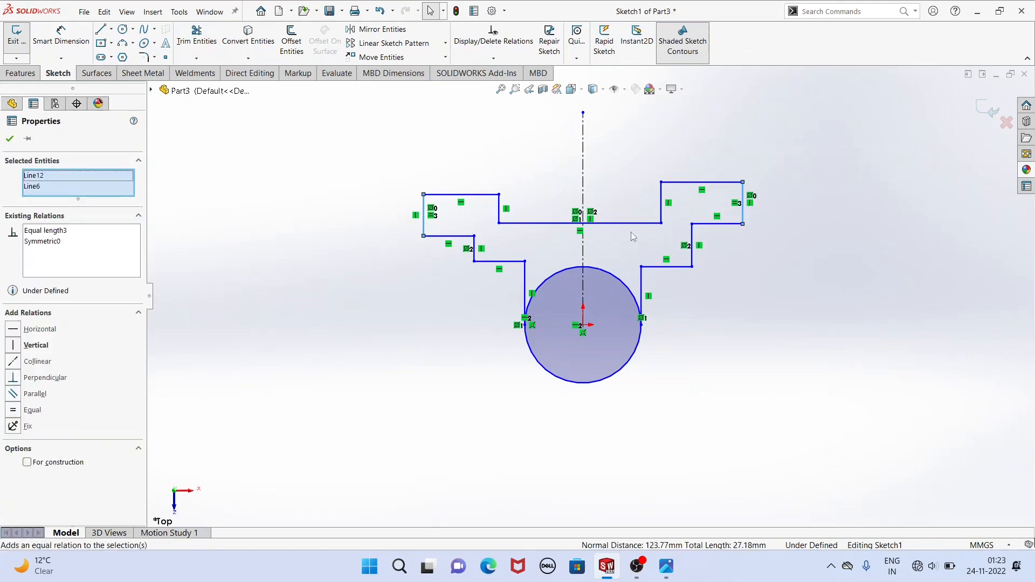
Make the two inner vertical lines that meet the circle's sides equal in length.
{"action": "left_click", "coordinate": [525, 279]}
{"action": "left_click", "coordinate": [641, 284], "text": "ctrl"}
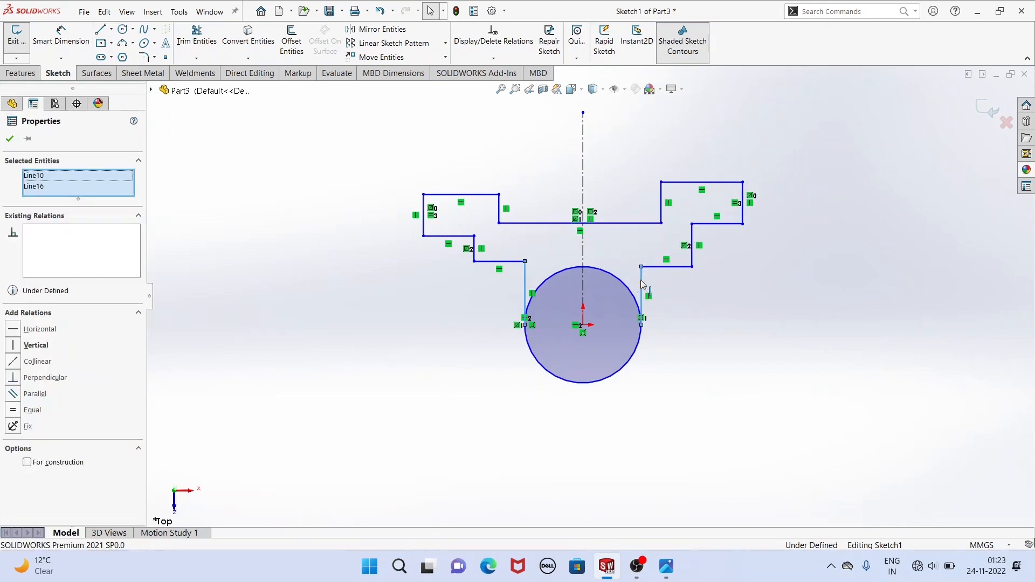
{"action": "left_click", "coordinate": [754, 233]}
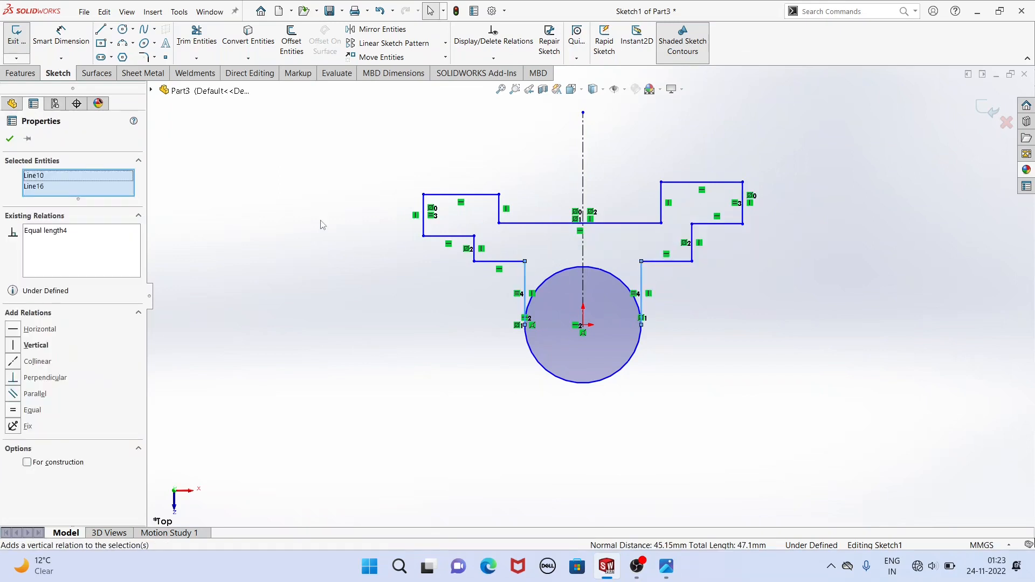
{"action": "left_click", "coordinate": [318, 205]}
Dimension the right arm's outer vertical end line to 10 mm.
{"action": "left_click", "coordinate": [62, 42]}
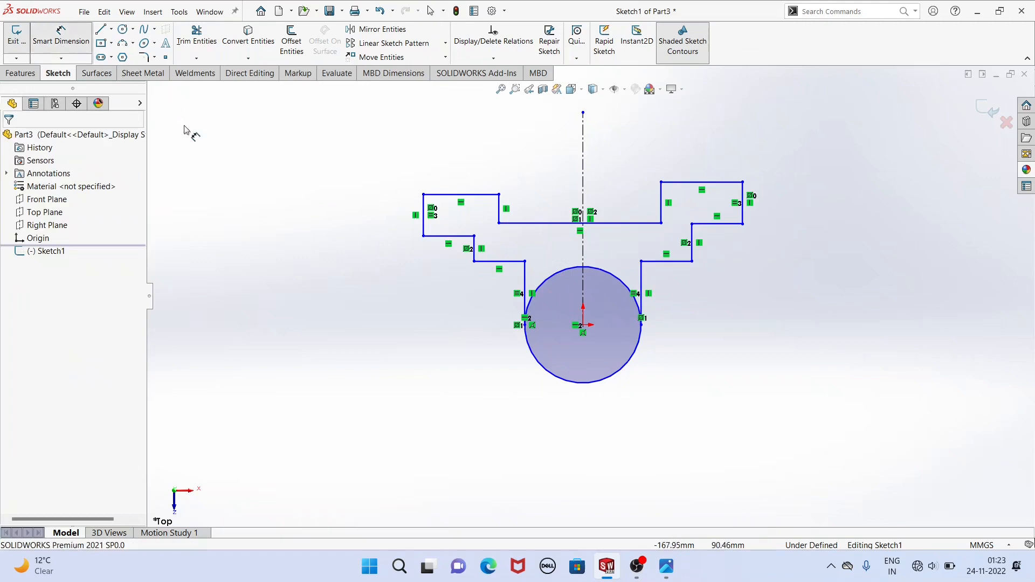
{"action": "left_click", "coordinate": [744, 218]}
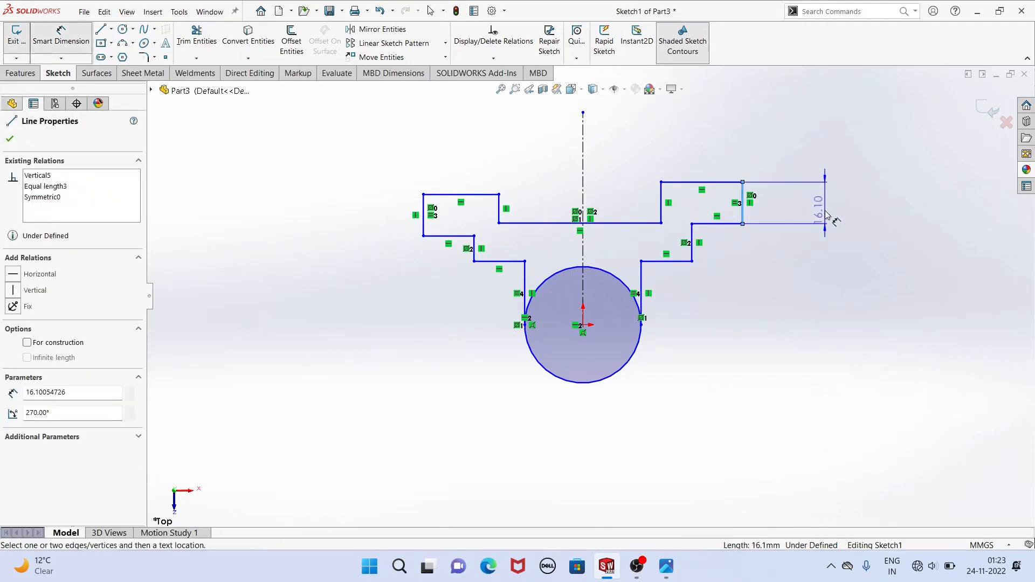
{"action": "left_click", "coordinate": [832, 218]}
{"action": "type", "text": "10"}
{"action": "key", "text": "Return"}
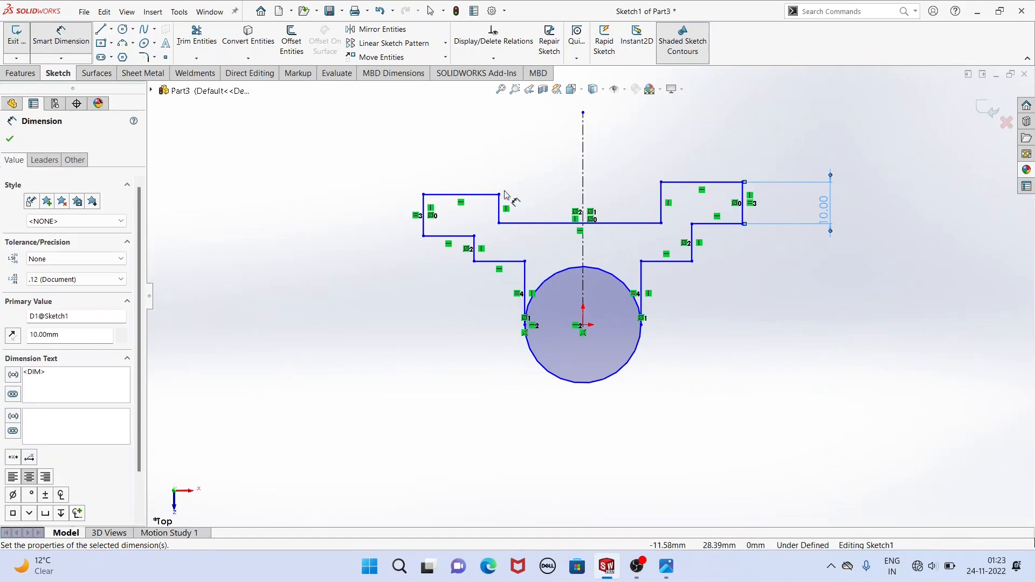
Dimension the distance between the recess's two vertical side lines to 70 mm.
{"action": "left_click", "coordinate": [497, 208]}
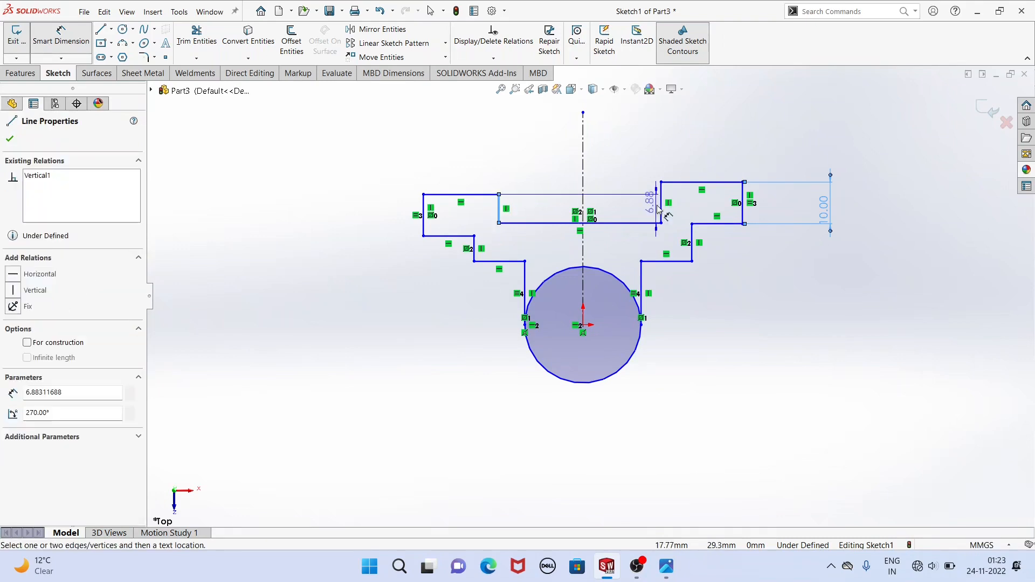
{"action": "left_click", "coordinate": [658, 210]}
{"action": "left_click", "coordinate": [625, 168]}
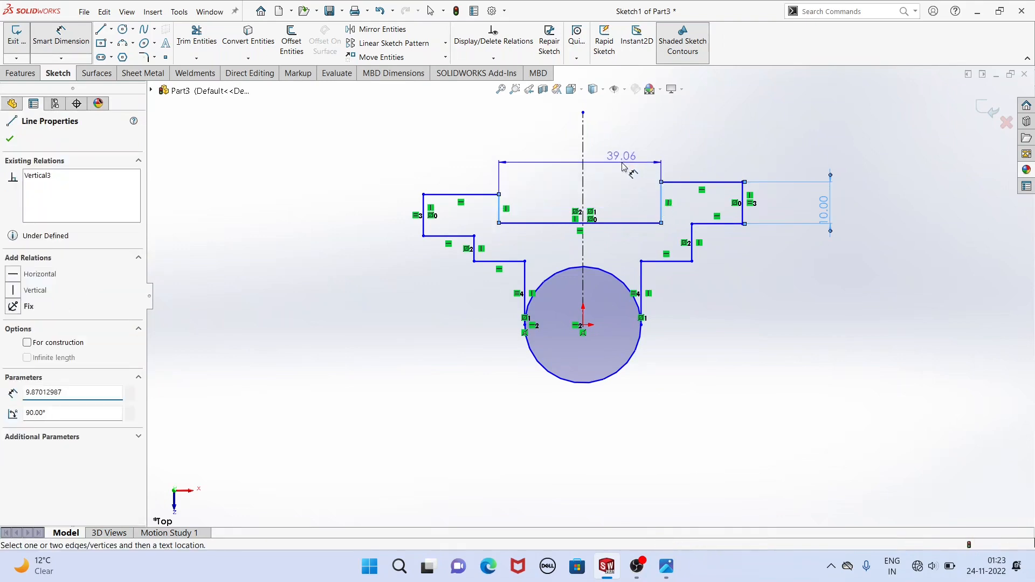
{"action": "type", "text": "70"}
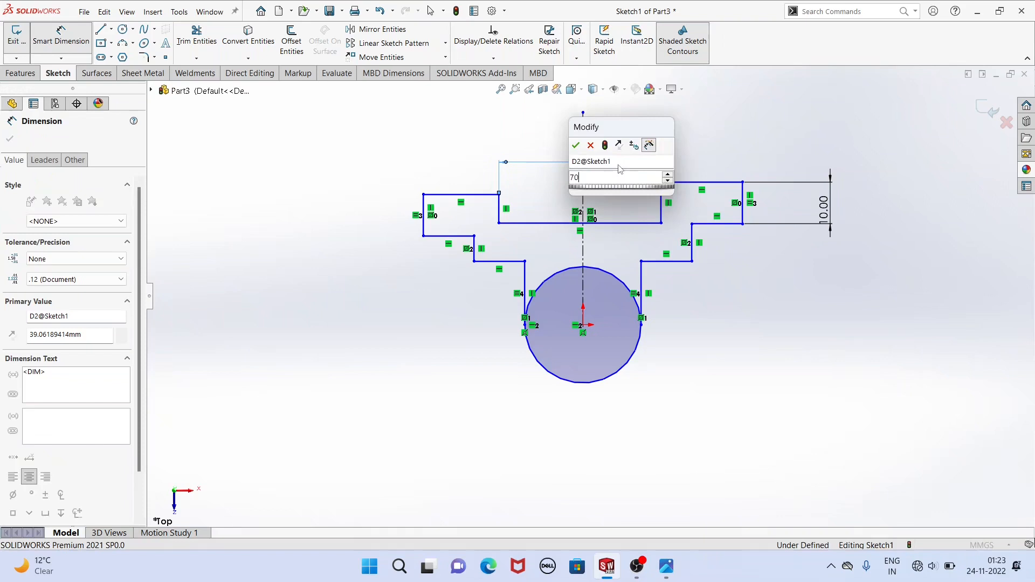
{"action": "key", "text": "Return"}
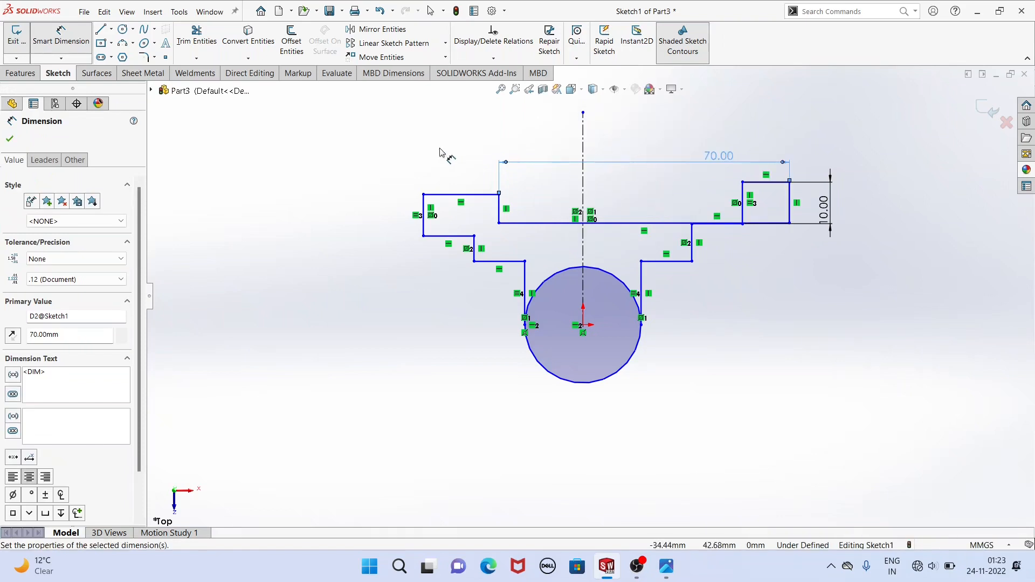
Dimension the overall width between the outer vertical end lines of both arms to 150 mm.
{"action": "left_click", "coordinate": [424, 214]}
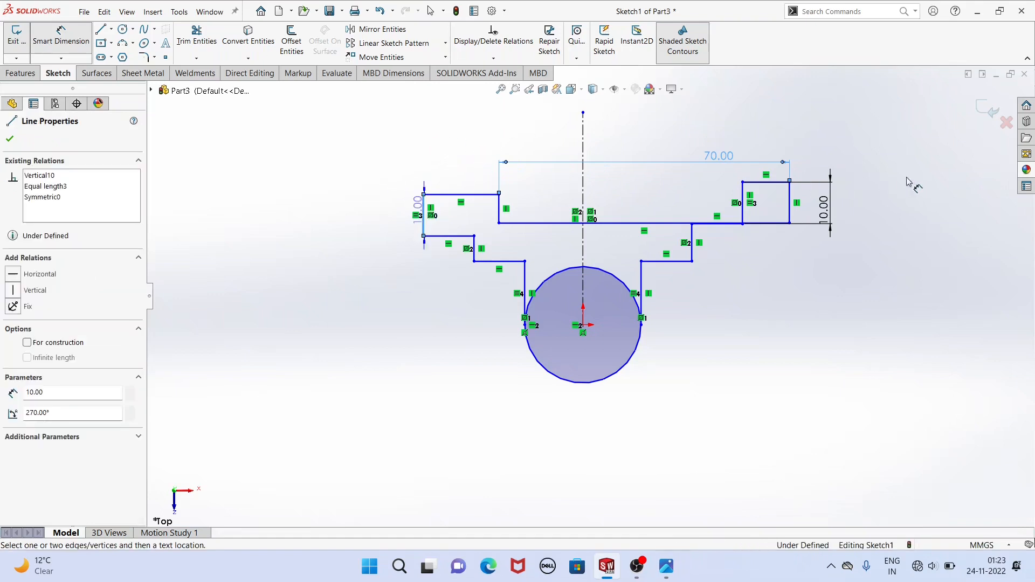
{"action": "left_click", "coordinate": [744, 213]}
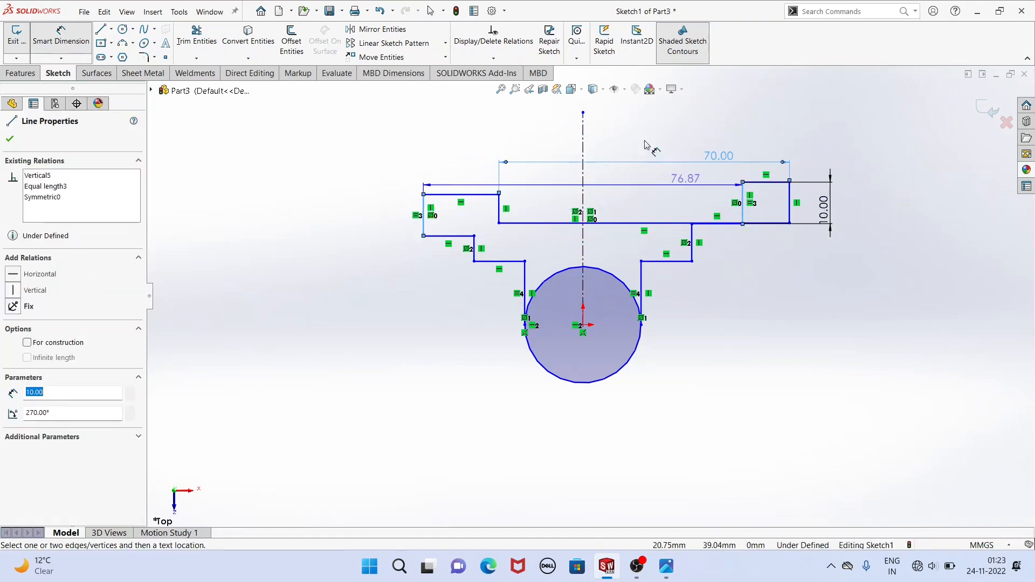
{"action": "left_click", "coordinate": [637, 124]}
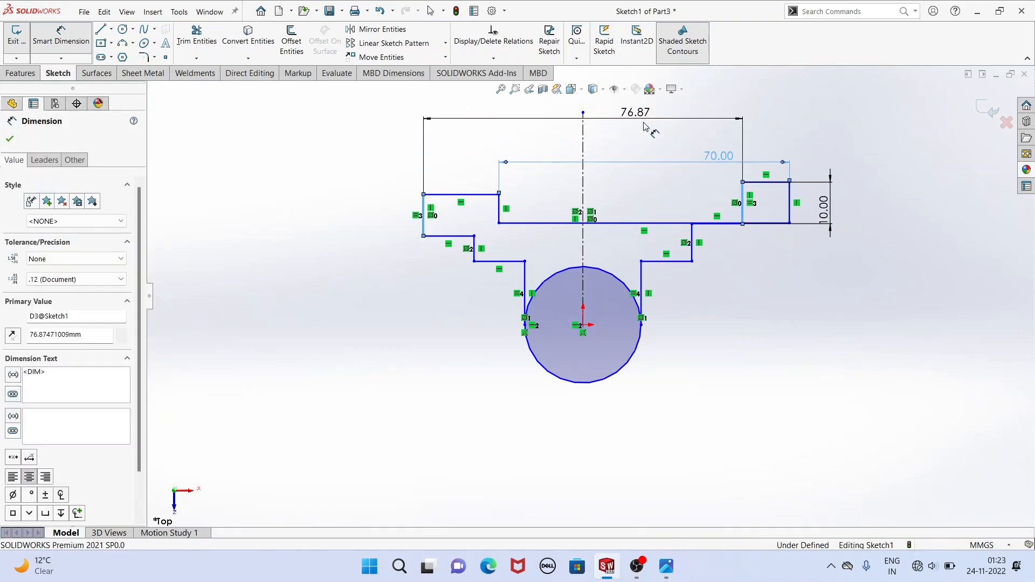
{"action": "type", "text": "150"}
{"action": "key", "text": "Return"}
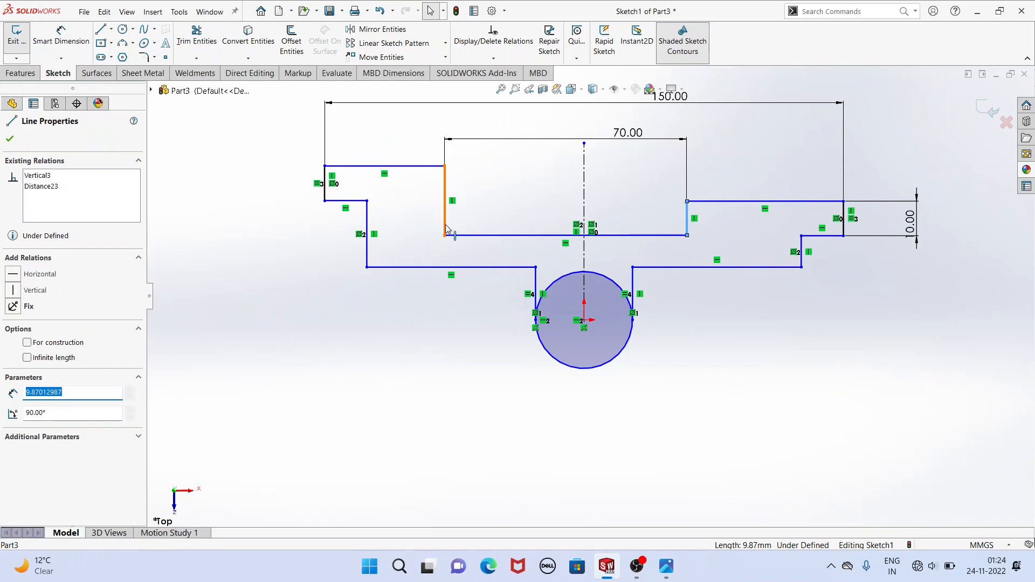
Make the recess's two vertical side lines symmetric about the centerline.
{"action": "left_click", "coordinate": [688, 218]}
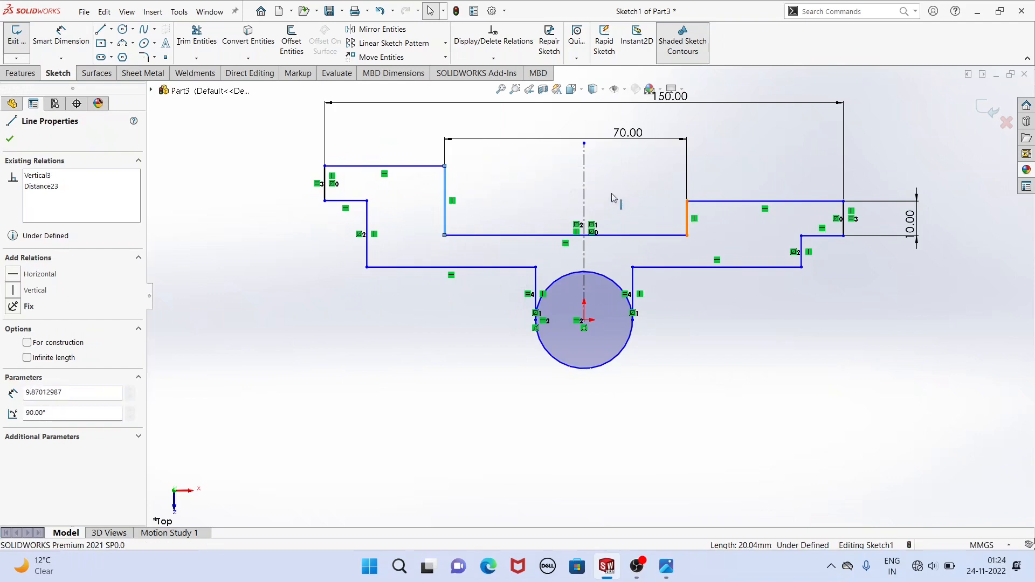
{"action": "left_click", "coordinate": [687, 219], "text": "ctrl"}
{"action": "left_click", "coordinate": [584, 193]}
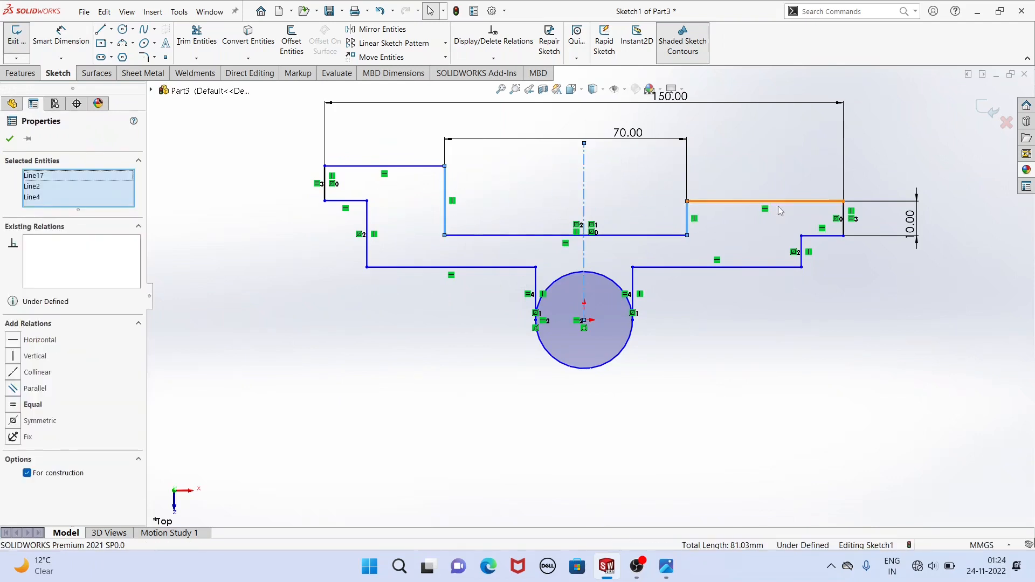
{"action": "left_click", "coordinate": [14, 420]}
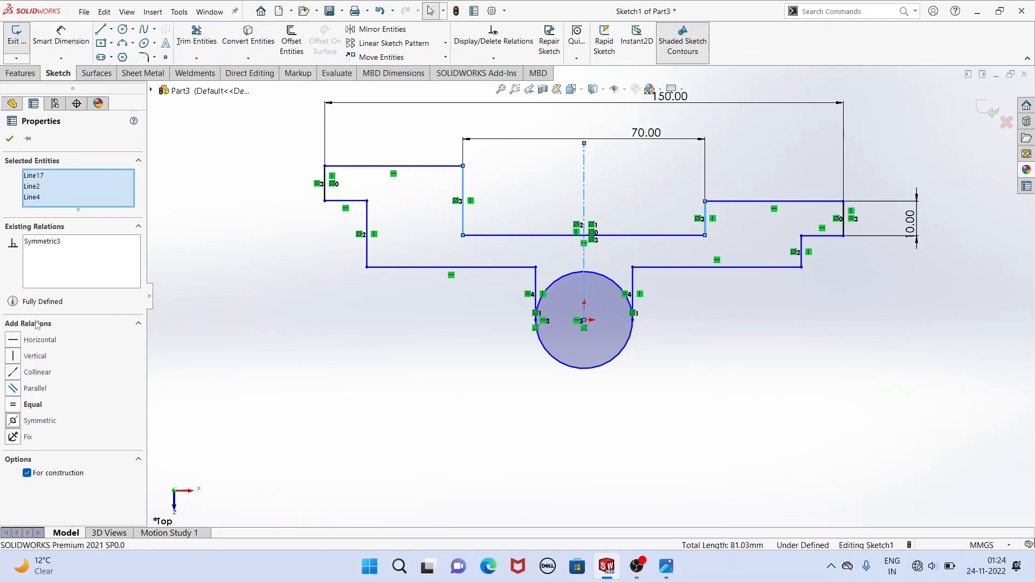
{"action": "left_click", "coordinate": [10, 139]}
{"action": "scroll", "coordinate": [548, 337], "scroll_direction": "up", "scroll_amount": 2}
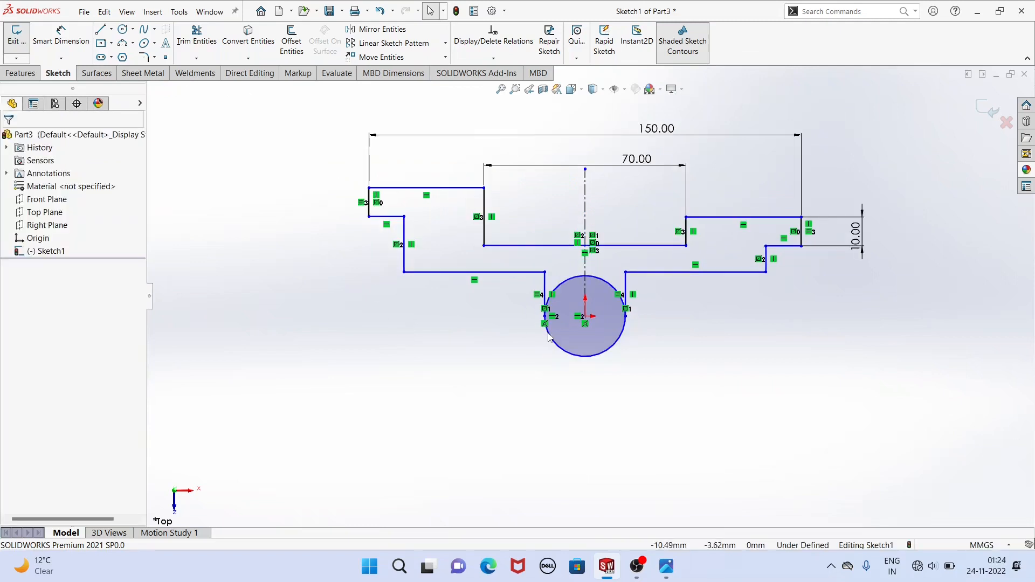
Add a collinear relation between the top lines of the left and right arms.
{"action": "left_click", "coordinate": [459, 188]}
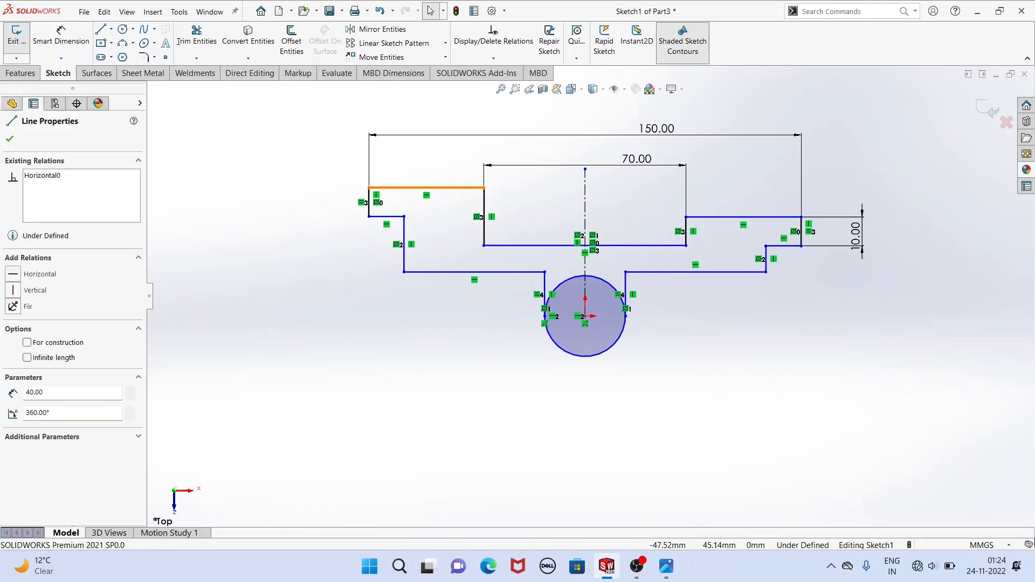
{"action": "left_click", "coordinate": [731, 217], "text": "ctrl"}
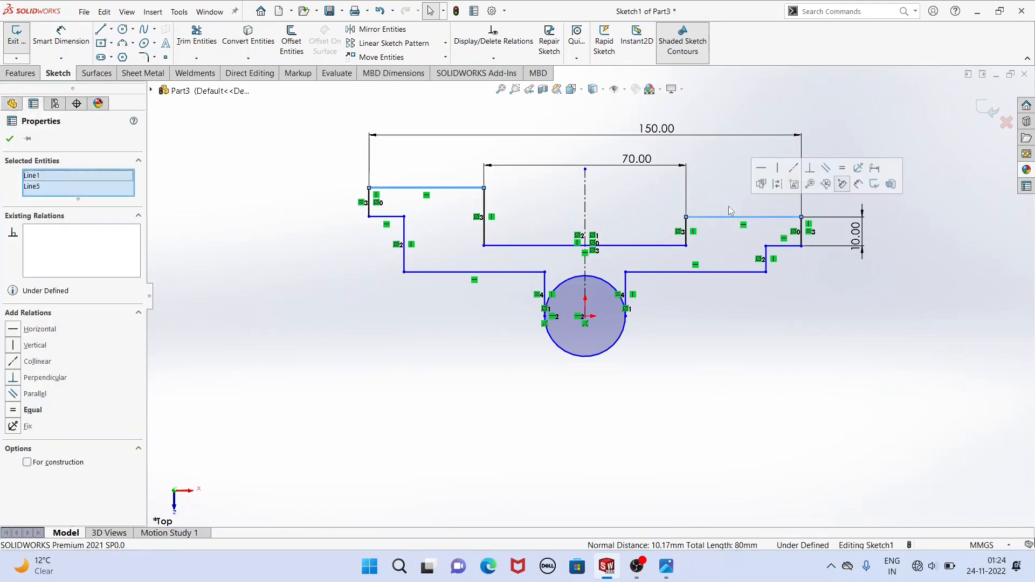
{"action": "left_click", "coordinate": [793, 168]}
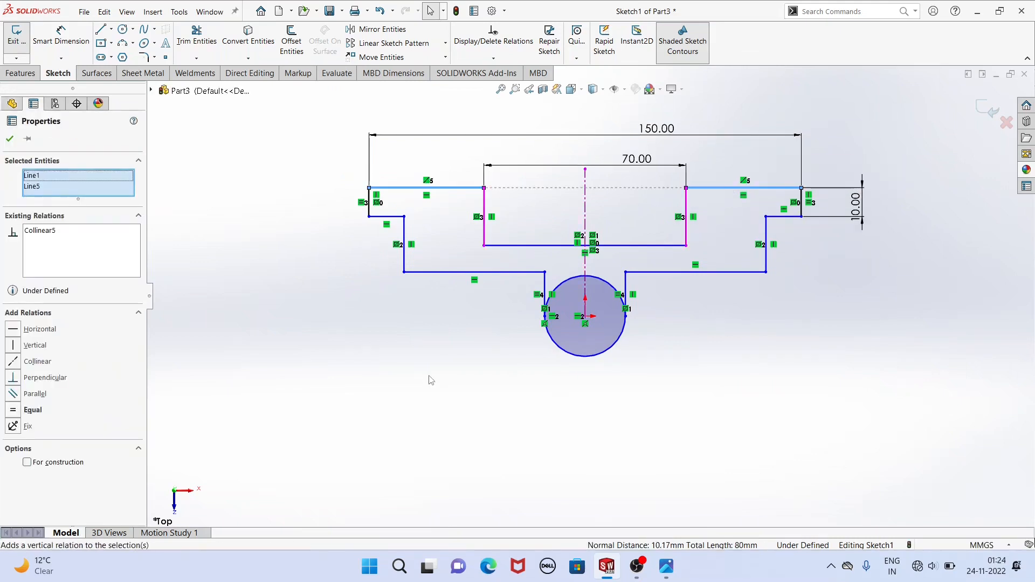
{"action": "left_click", "coordinate": [420, 351]}
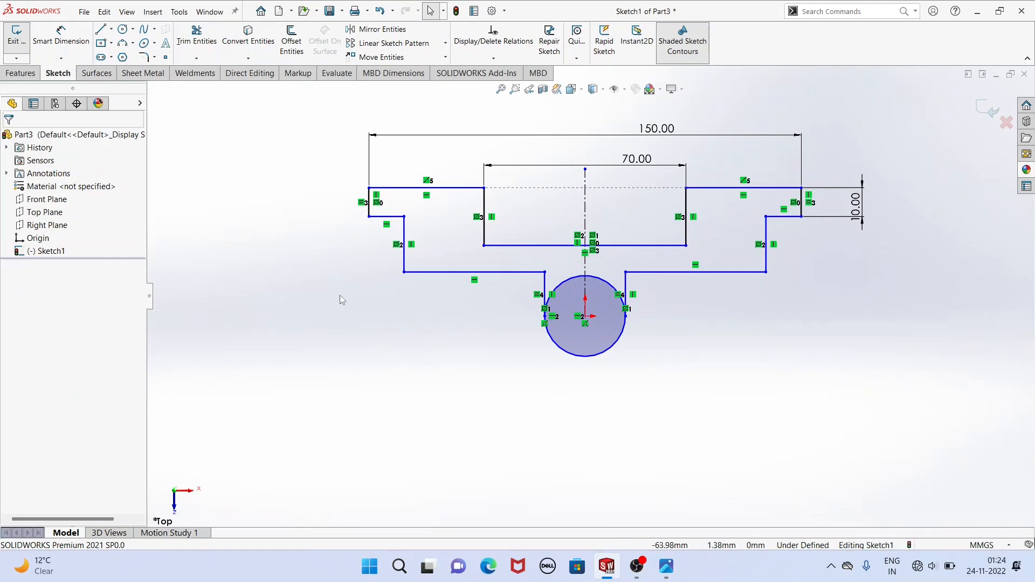
Dimension the distance between the recess floor line and the lower horizontal line beneath it to 10 mm.
{"action": "left_click", "coordinate": [61, 37]}
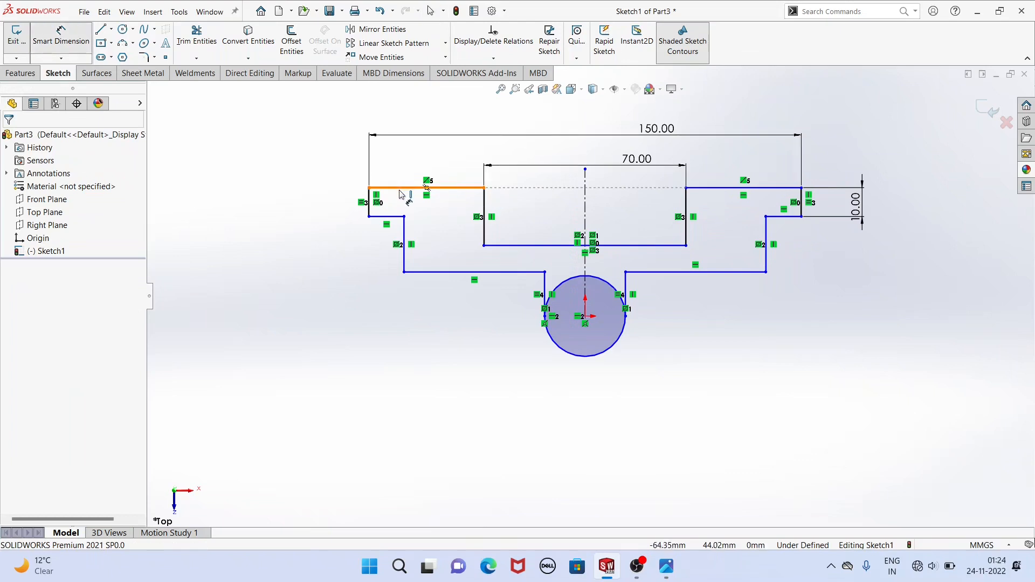
{"action": "left_click", "coordinate": [507, 252]}
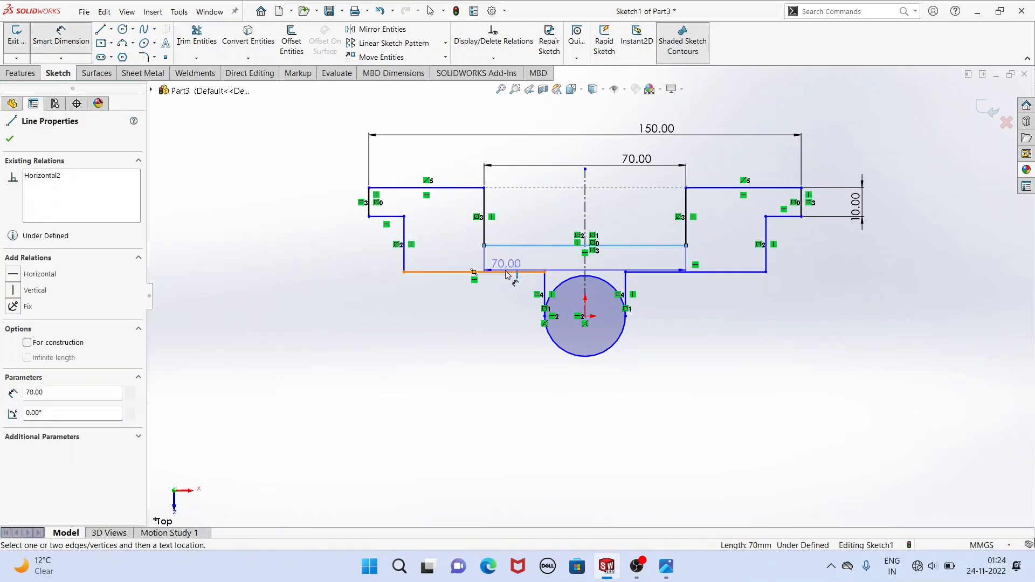
{"action": "left_click", "coordinate": [506, 273]}
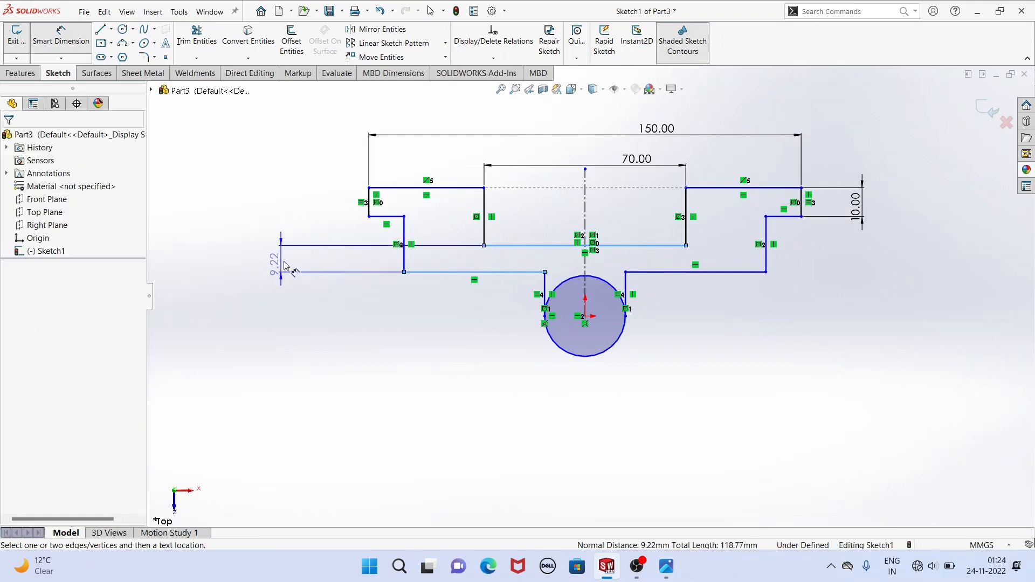
{"action": "left_click", "coordinate": [290, 260]}
{"action": "type", "text": "10"}
{"action": "key", "text": "Return"}
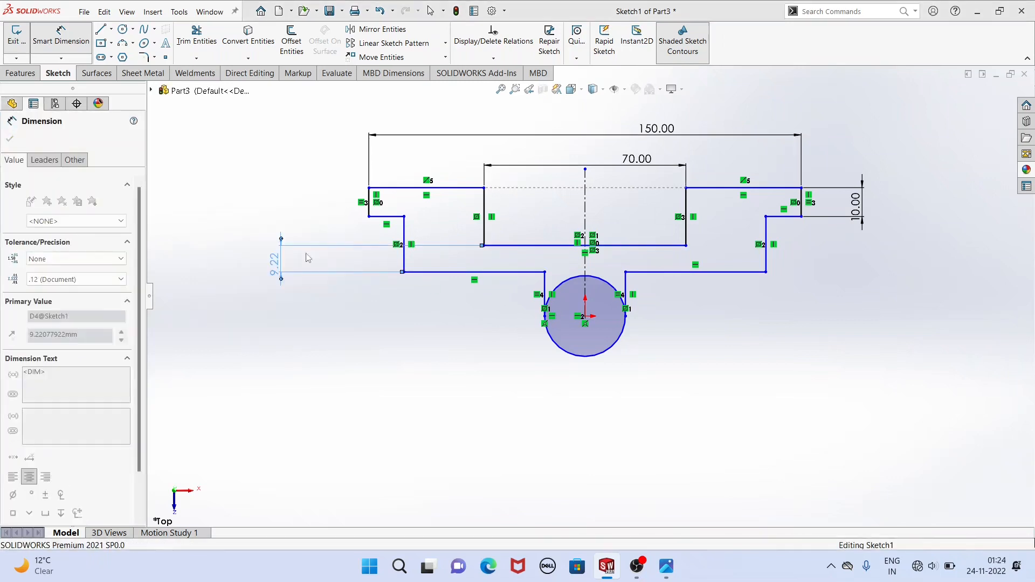
Dimension the width between the outer vertical step lines below the two flanges to 90 mm.
{"action": "left_click", "coordinate": [408, 244]}
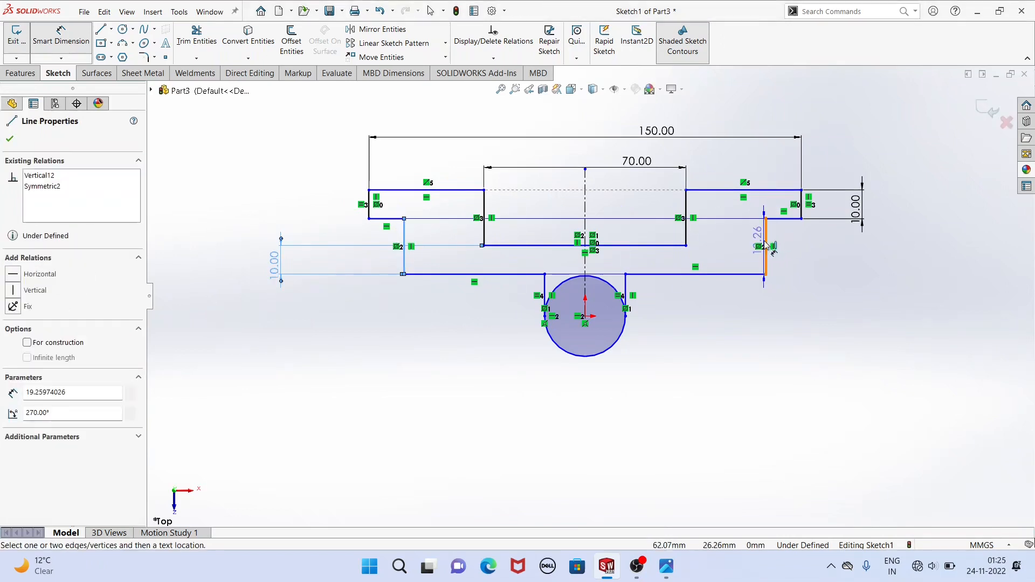
{"action": "left_click", "coordinate": [766, 245]}
{"action": "left_click", "coordinate": [606, 156]}
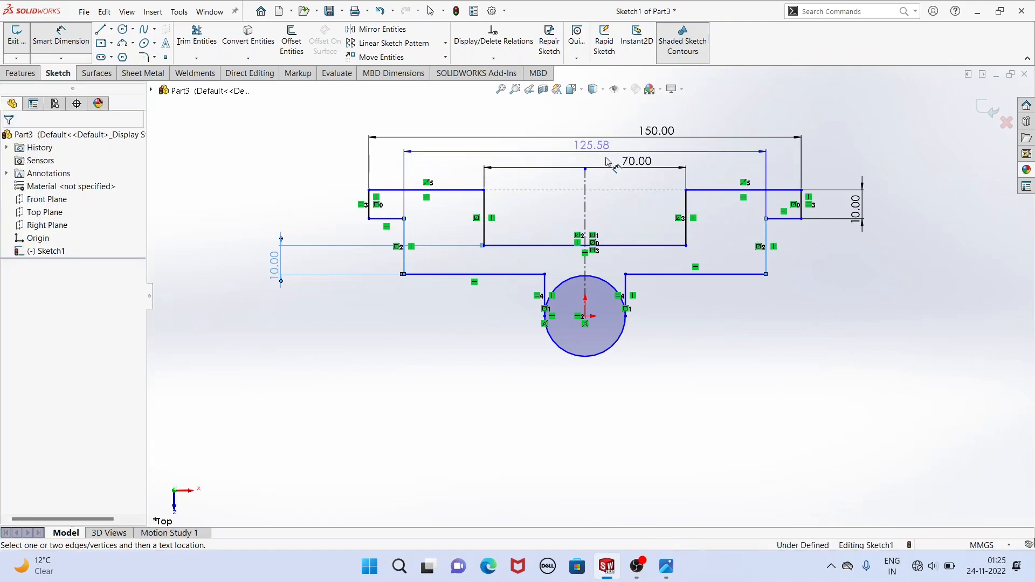
{"action": "type", "text": "90"}
{"action": "key", "text": "Return"}
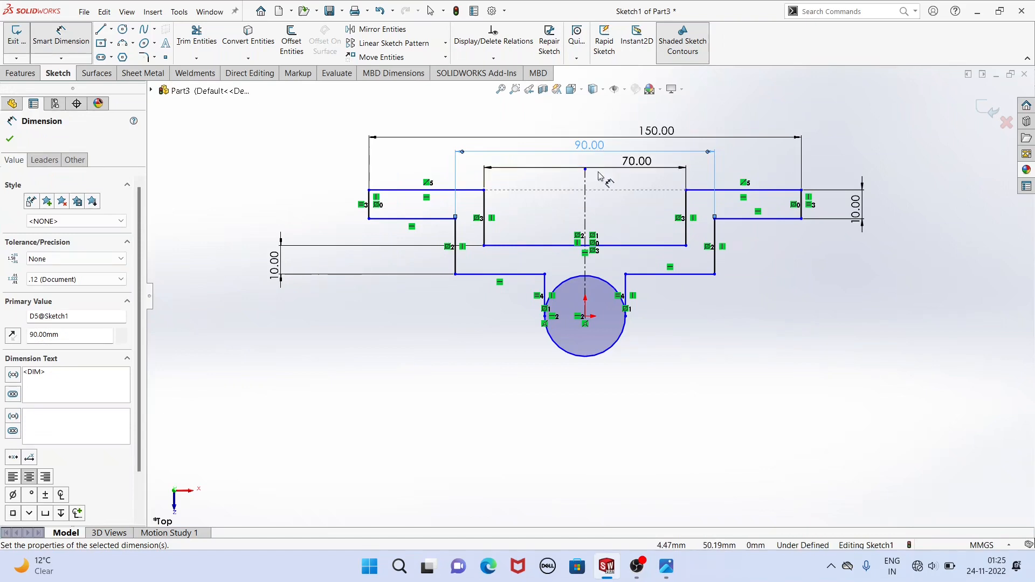
Dimension the vertical distance from the circle's center at the origin to the left arm's top line as 60 mm.
{"action": "left_click", "coordinate": [584, 317]}
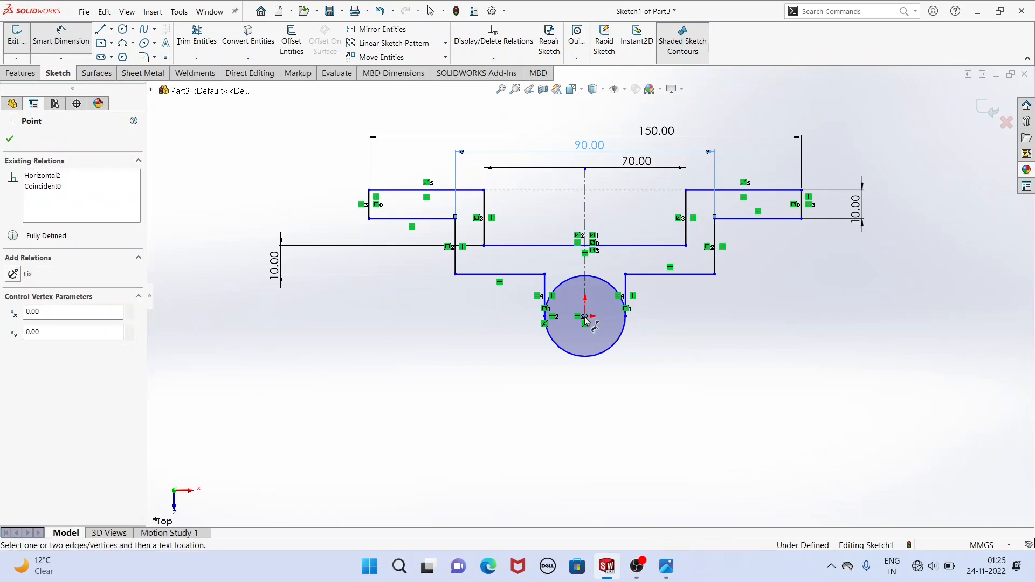
{"action": "left_click", "coordinate": [472, 191]}
{"action": "left_click", "coordinate": [211, 226]}
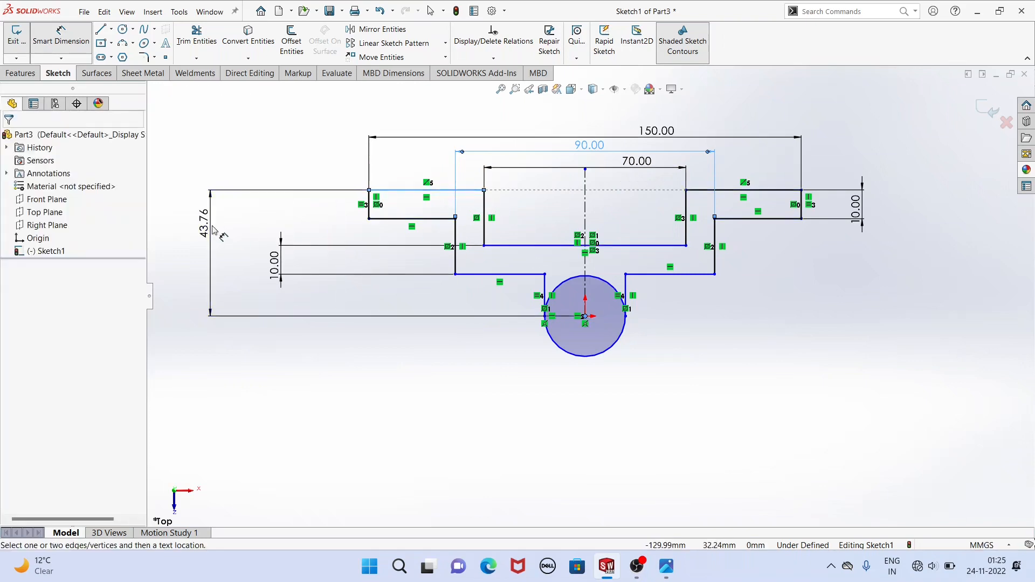
{"action": "type", "text": "60"}
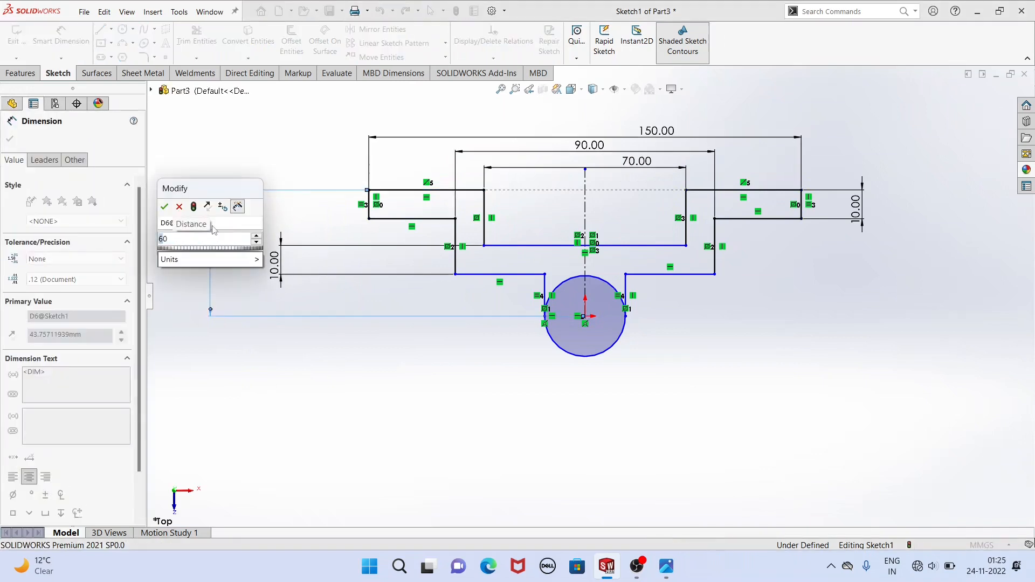
{"action": "key", "text": "Return"}
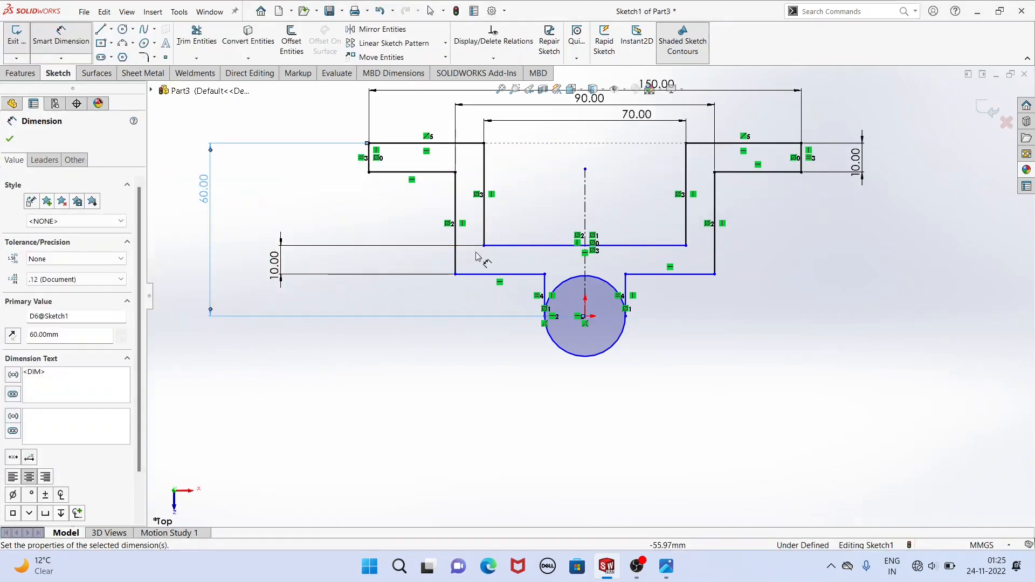
Dimension the vertical distance between the left arm's top line and the recess floor line to 25 mm, checking the reference drawing.
{"action": "scroll", "coordinate": [571, 167], "scroll_direction": "up", "scroll_amount": 3}
{"action": "scroll", "coordinate": [640, 167], "scroll_direction": "down", "scroll_amount": 2}
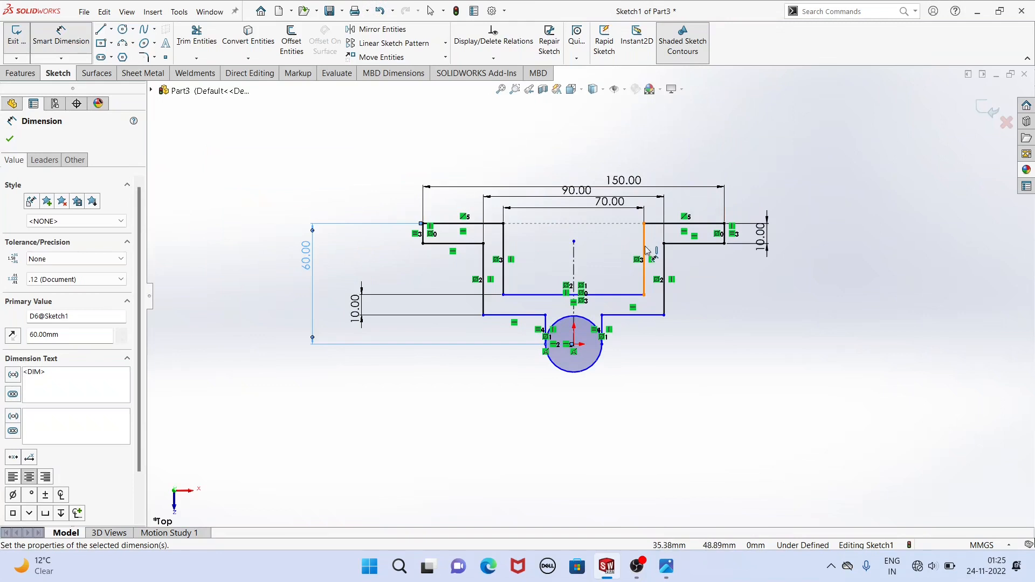
{"action": "left_click", "coordinate": [495, 224]}
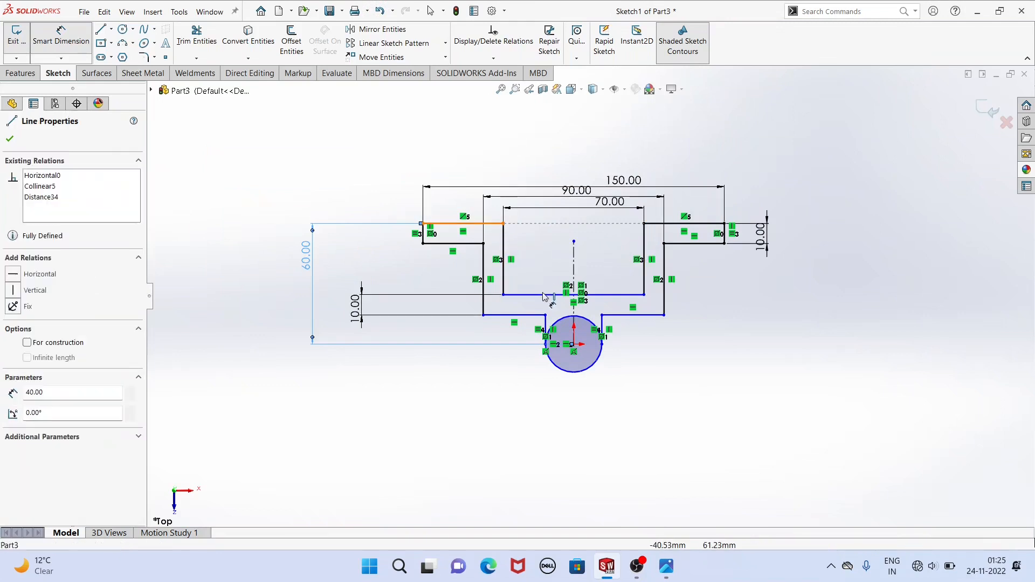
{"action": "left_click", "coordinate": [539, 294]}
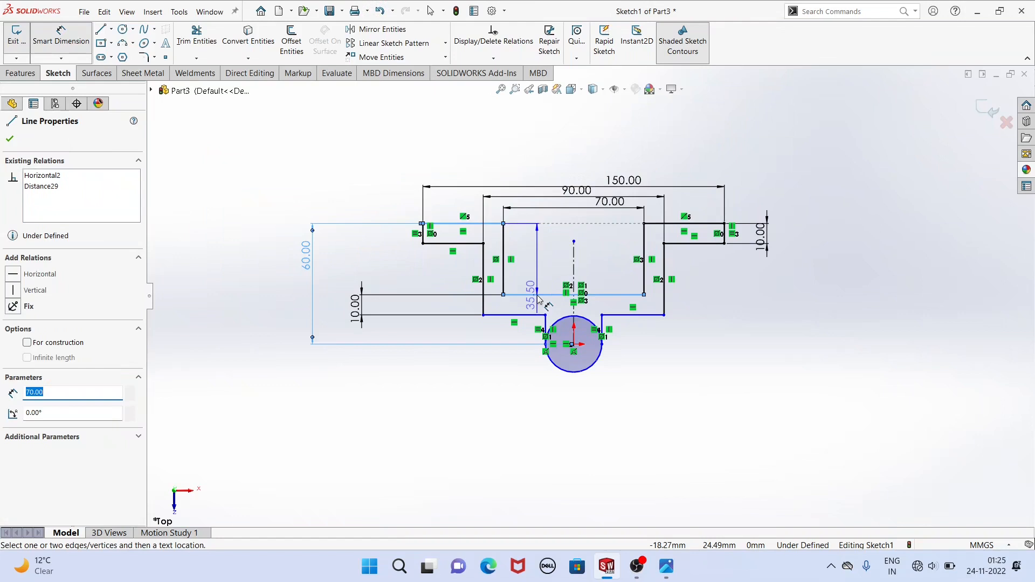
{"action": "left_click", "coordinate": [666, 566]}
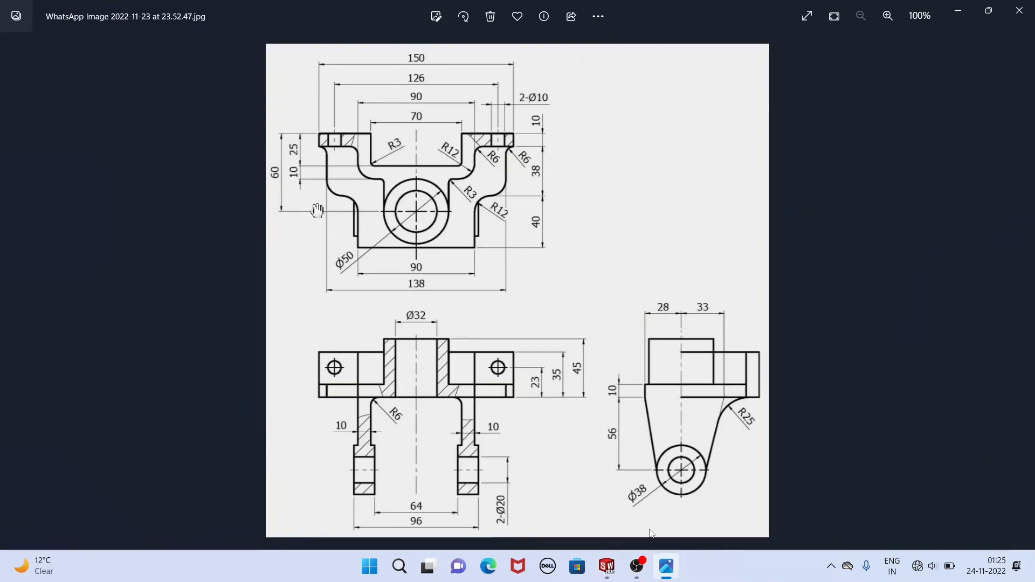
{"action": "left_click", "coordinate": [607, 566]}
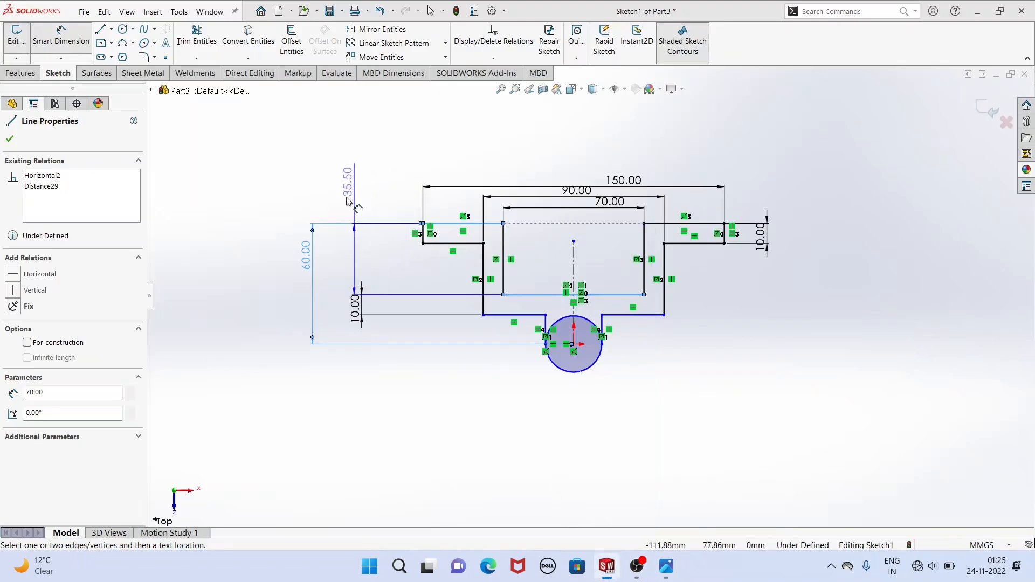
{"action": "left_click", "coordinate": [275, 261]}
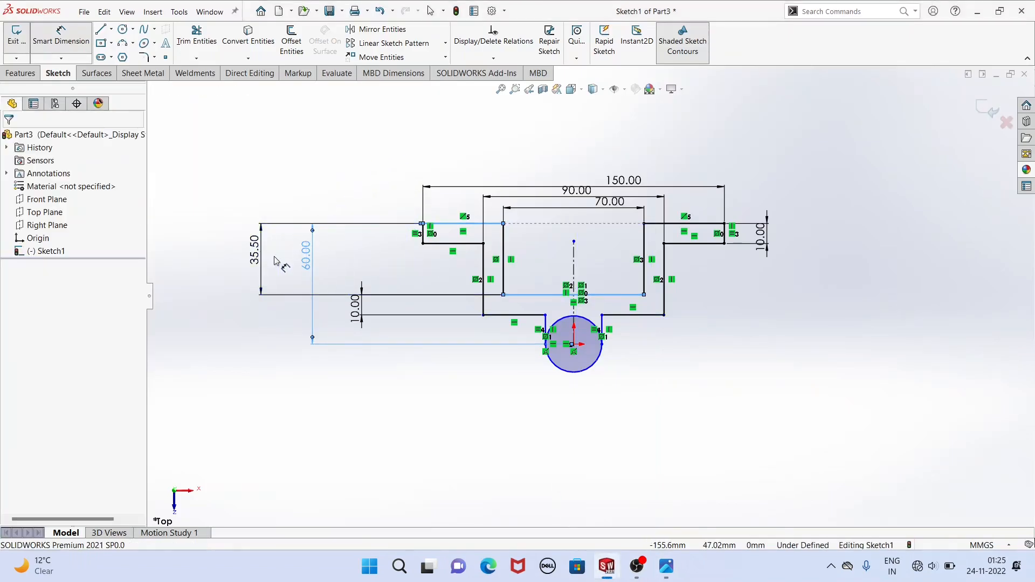
{"action": "type", "text": "35"}
{"action": "key", "text": "Return"}
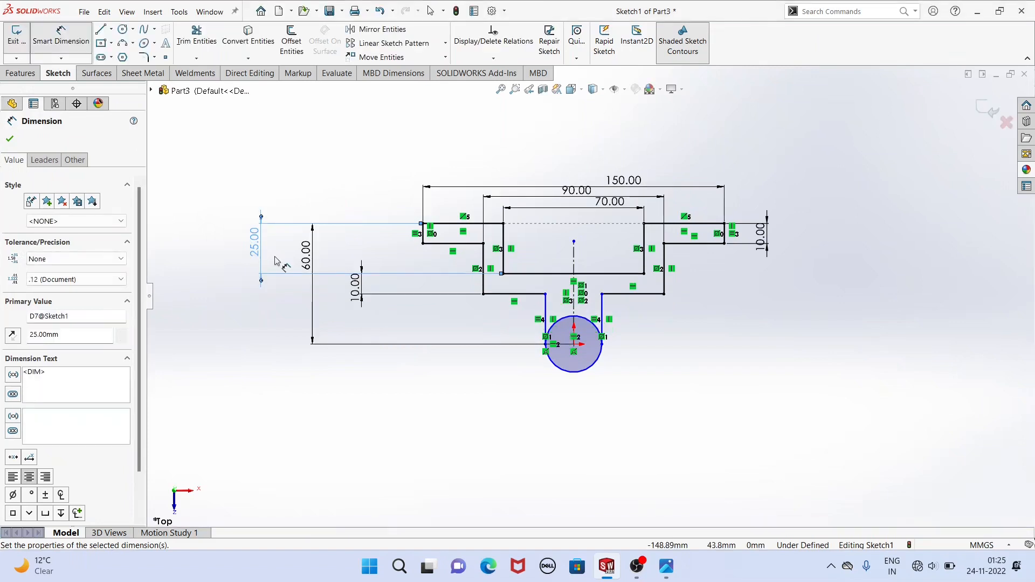
Dimension the boss circle's diameter to 50 mm and finish dimensioning.
{"action": "left_click", "coordinate": [582, 372]}
{"action": "left_click", "coordinate": [430, 408]}
{"action": "type", "text": "50"}
{"action": "key", "text": "Return"}
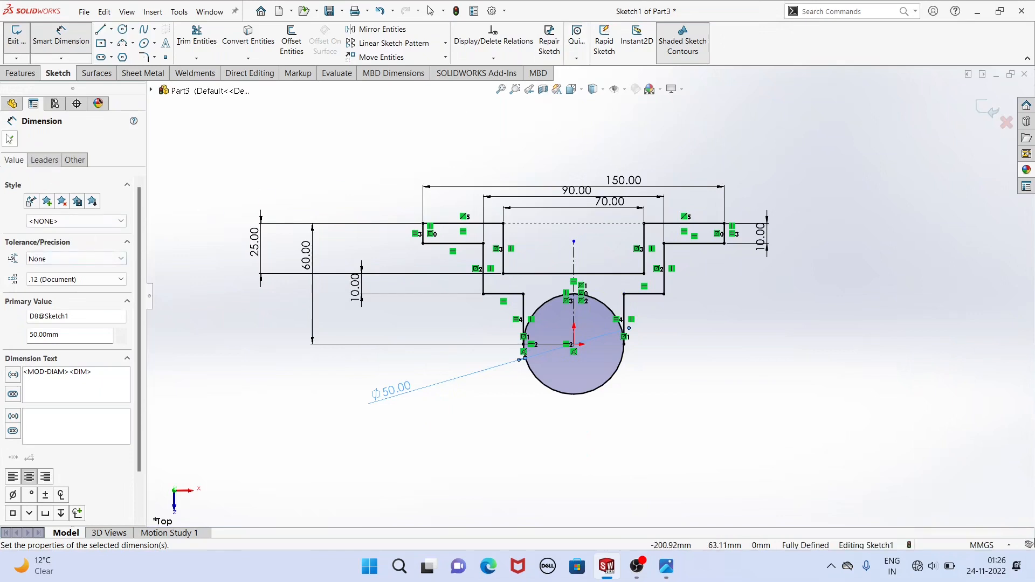
{"action": "left_click", "coordinate": [10, 139]}
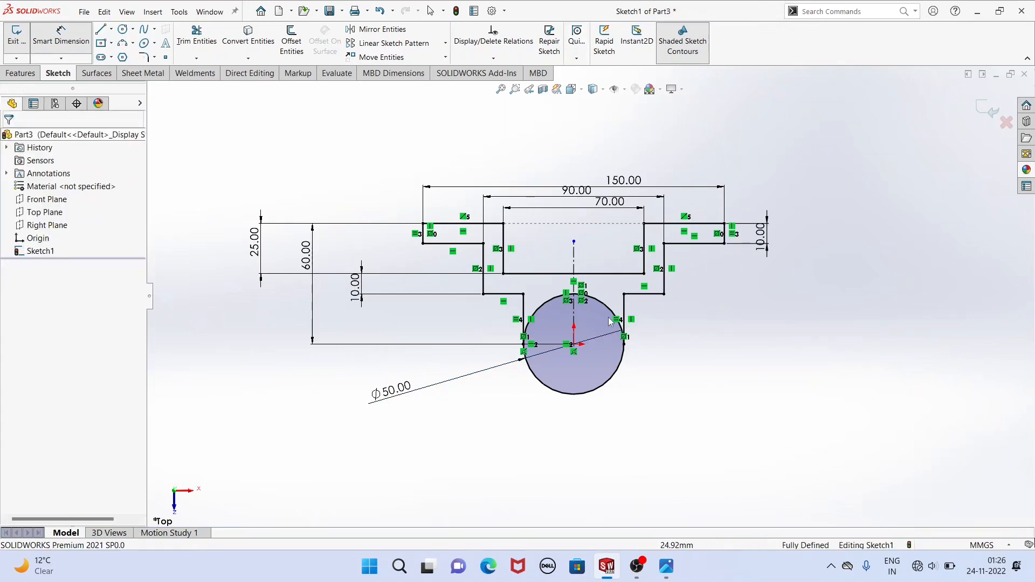
{"action": "key", "text": "Escape"}
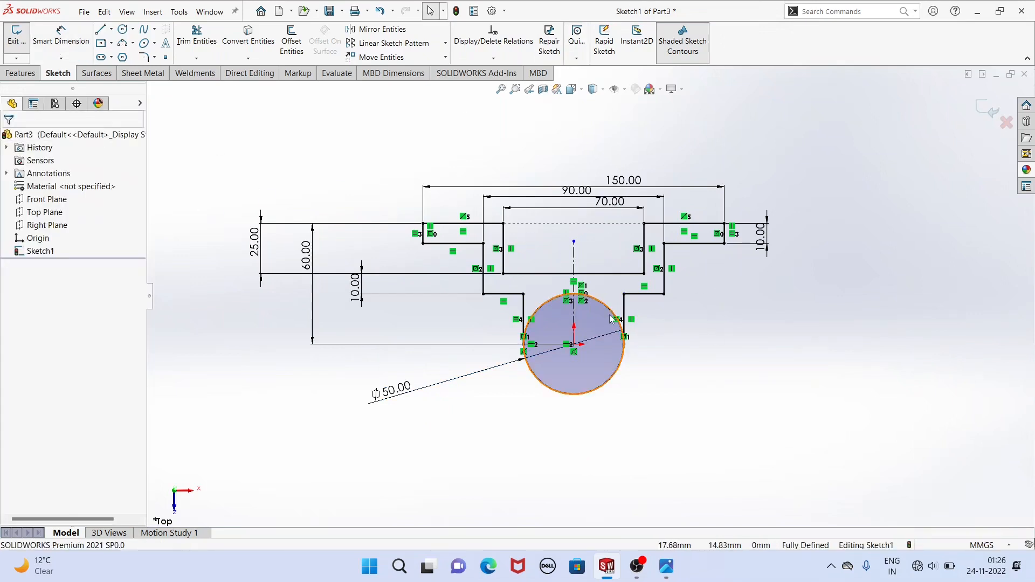
Check the reference drawing, then sketch a stepped line chain from the left flange's underside, about 30 mm down and 17 mm inward, continuing beneath the circle.
{"action": "left_click", "coordinate": [661, 572]}
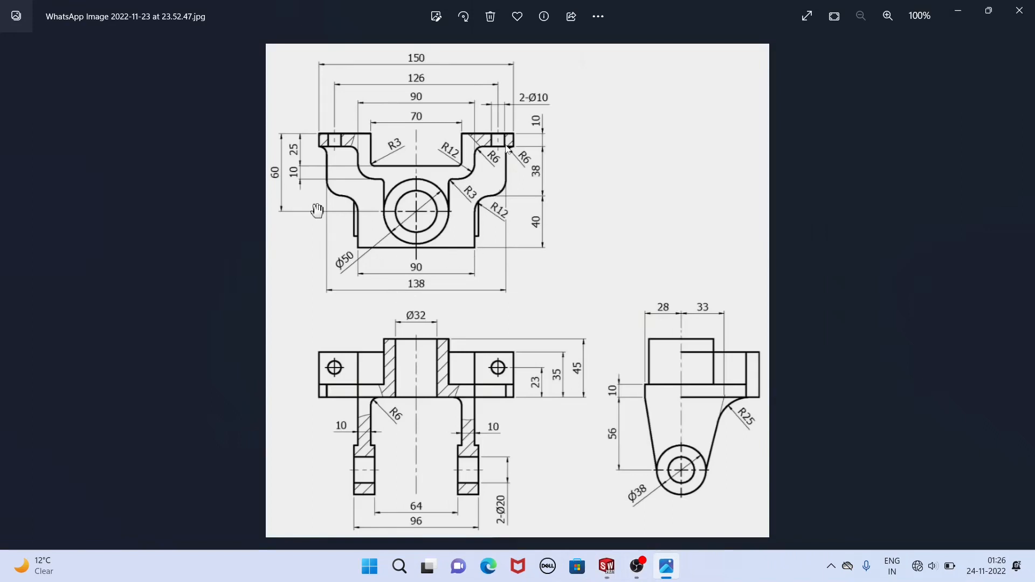
{"action": "left_click", "coordinate": [607, 567]}
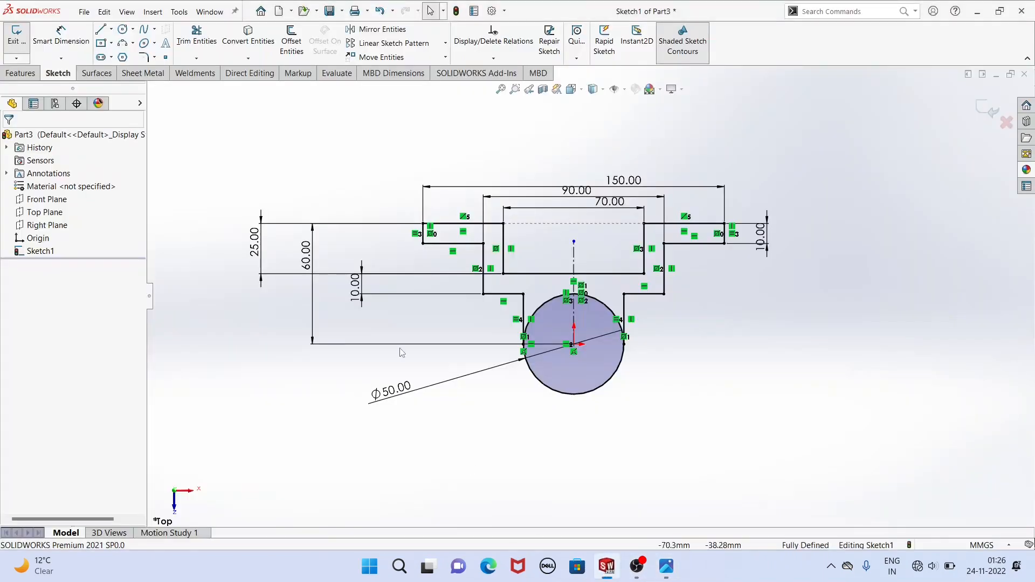
{"action": "scroll", "coordinate": [575, 316], "scroll_direction": "down", "scroll_amount": 1}
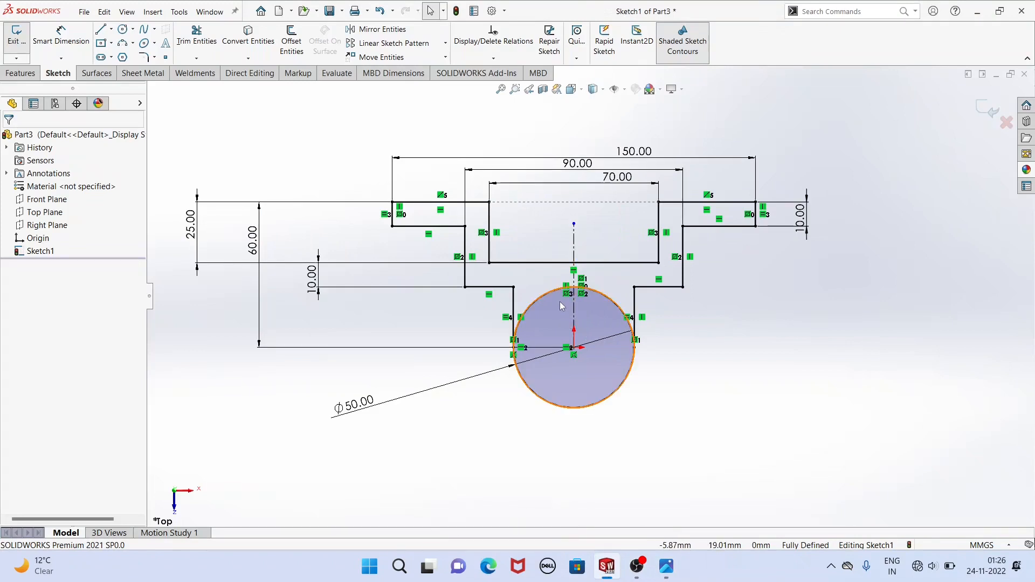
{"action": "left_click", "coordinate": [101, 30]}
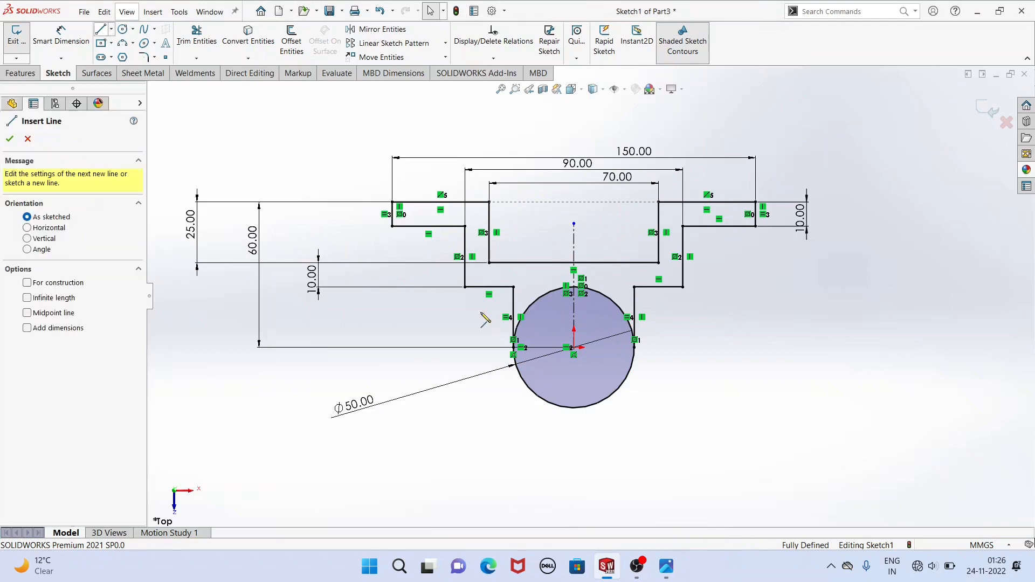
{"action": "left_click", "coordinate": [425, 226]}
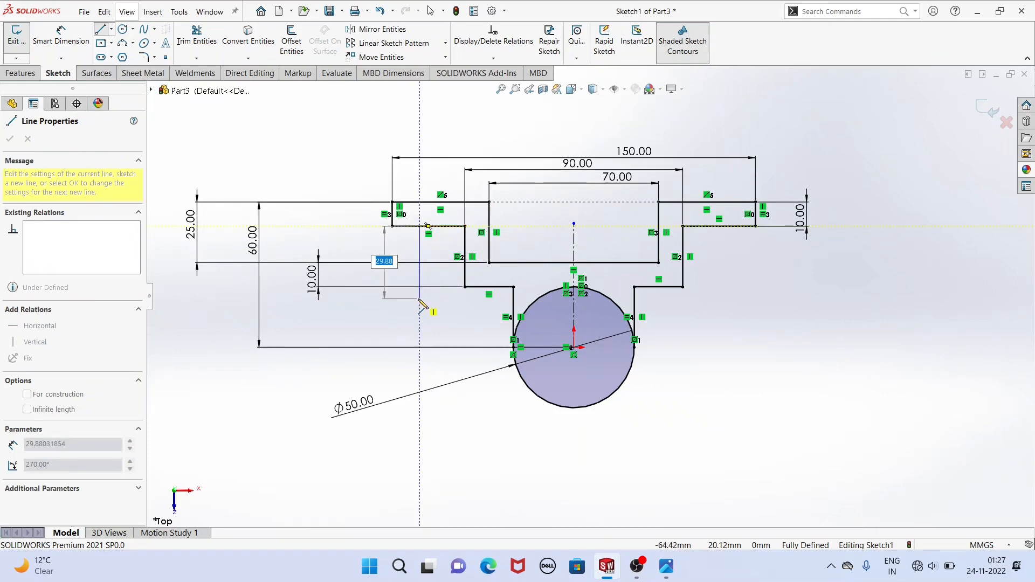
{"action": "left_click", "coordinate": [420, 300]}
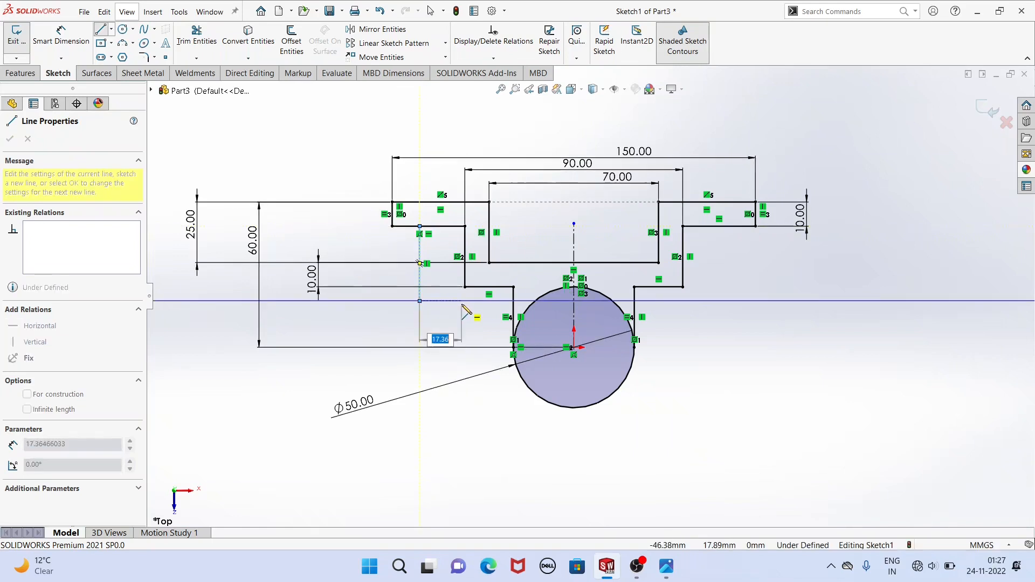
{"action": "left_click", "coordinate": [461, 300]}
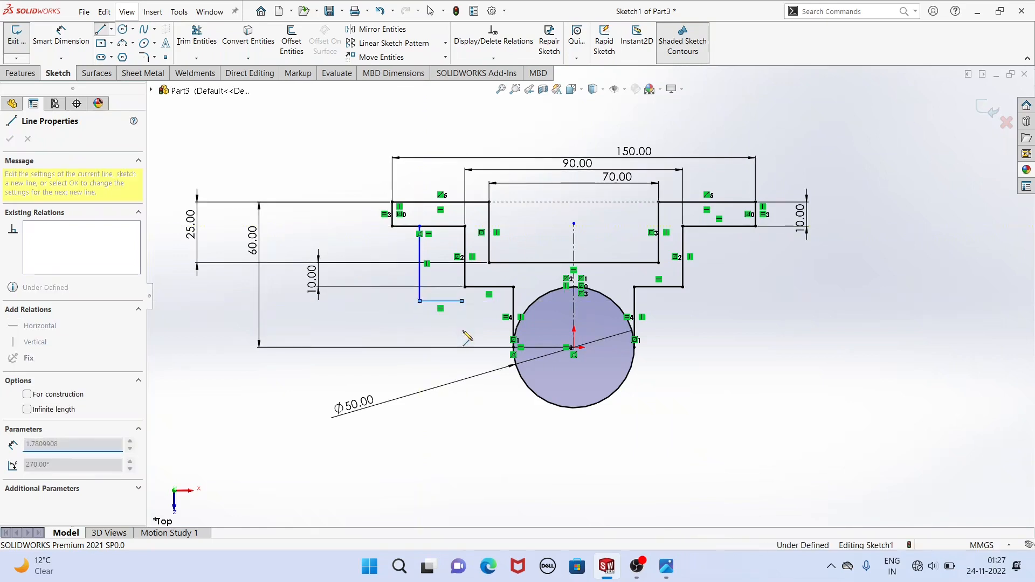
{"action": "left_click", "coordinate": [462, 430]}
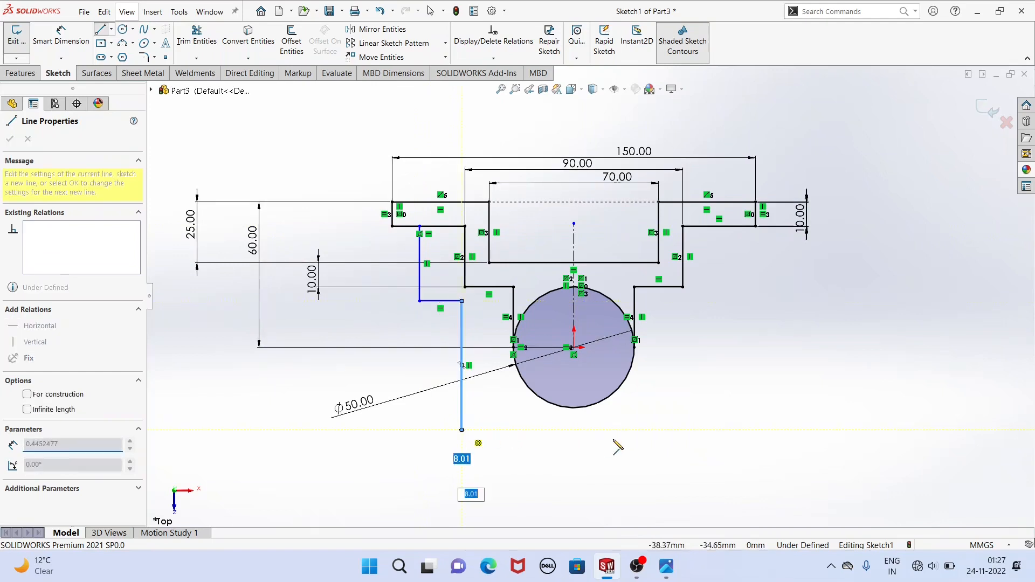
{"action": "left_click", "coordinate": [677, 430]}
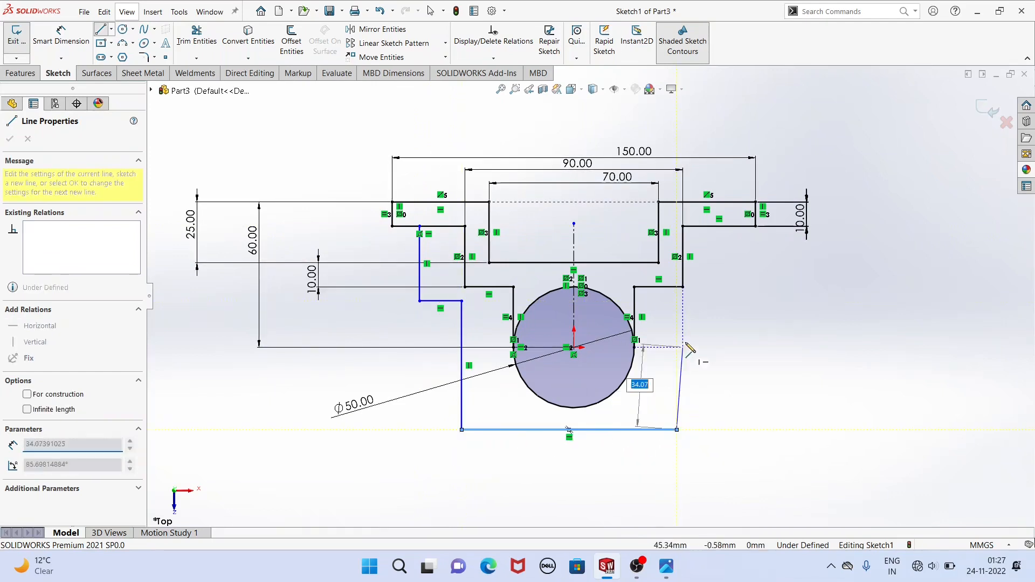
Continue the chain upward beside the circle, about 21 mm outward, and about 46 mm up to the right flange's underside.
{"action": "left_click", "coordinate": [677, 338]}
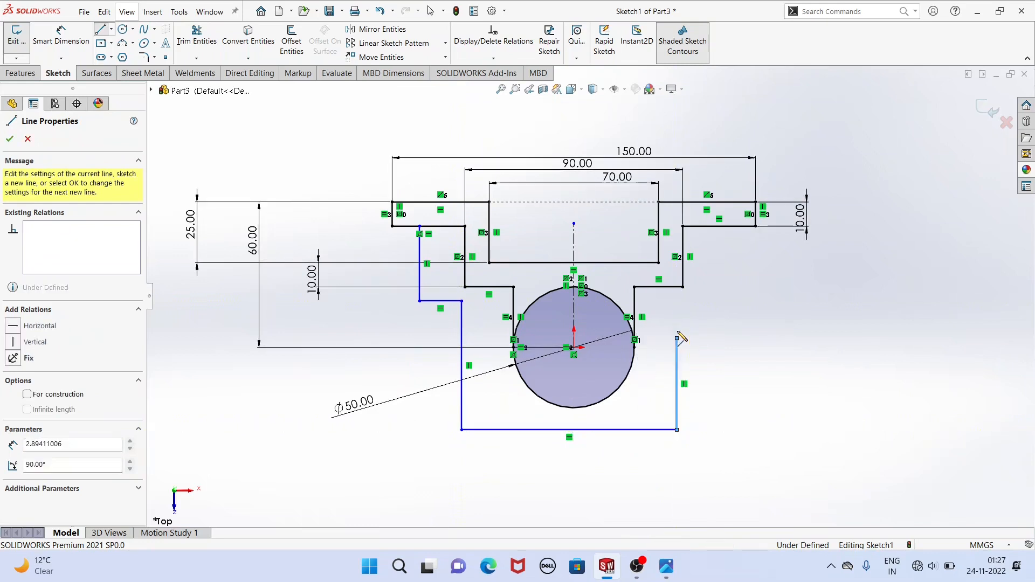
{"action": "double_click", "coordinate": [728, 339]}
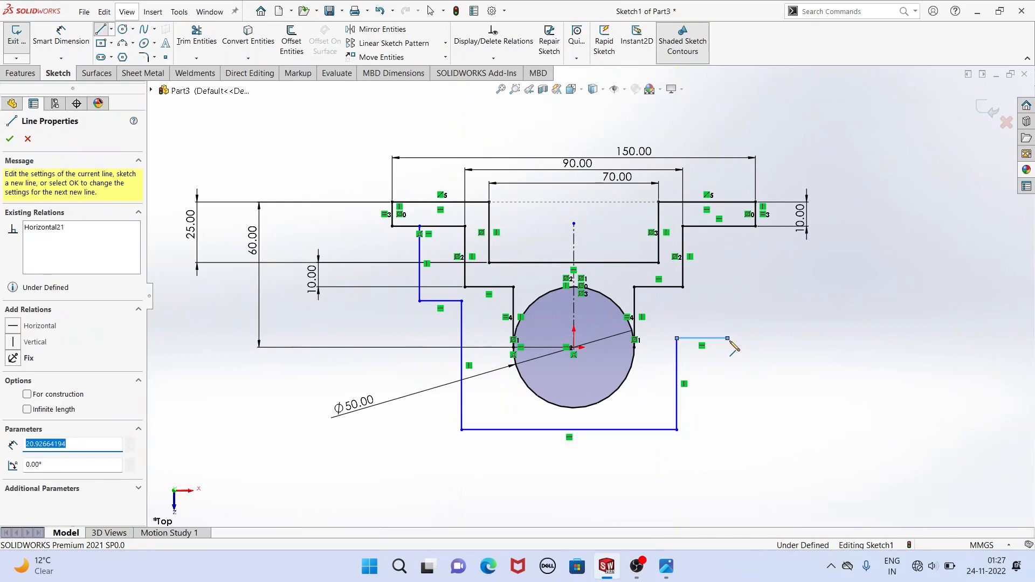
{"action": "left_click", "coordinate": [728, 339]}
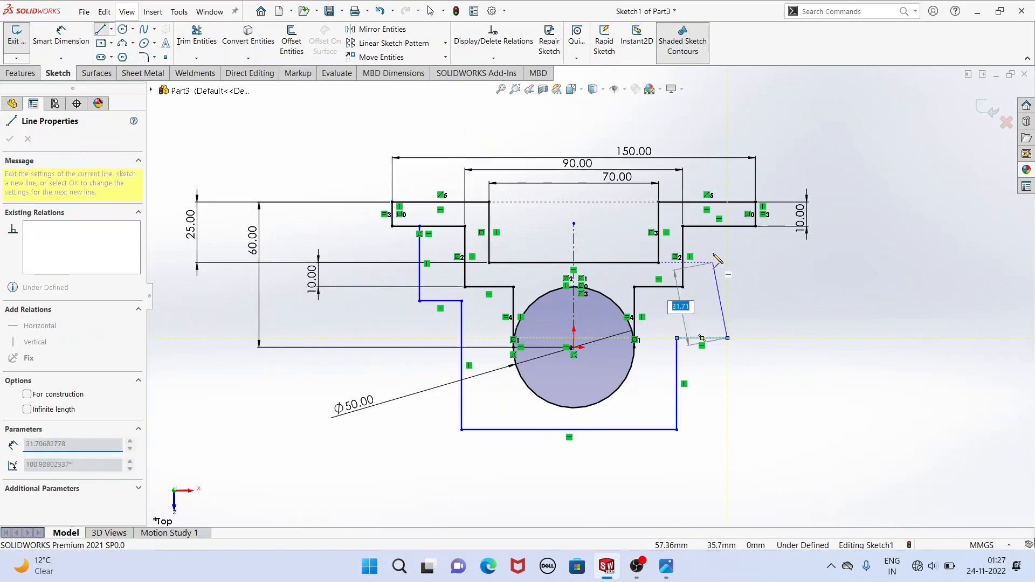
{"action": "left_click", "coordinate": [728, 227]}
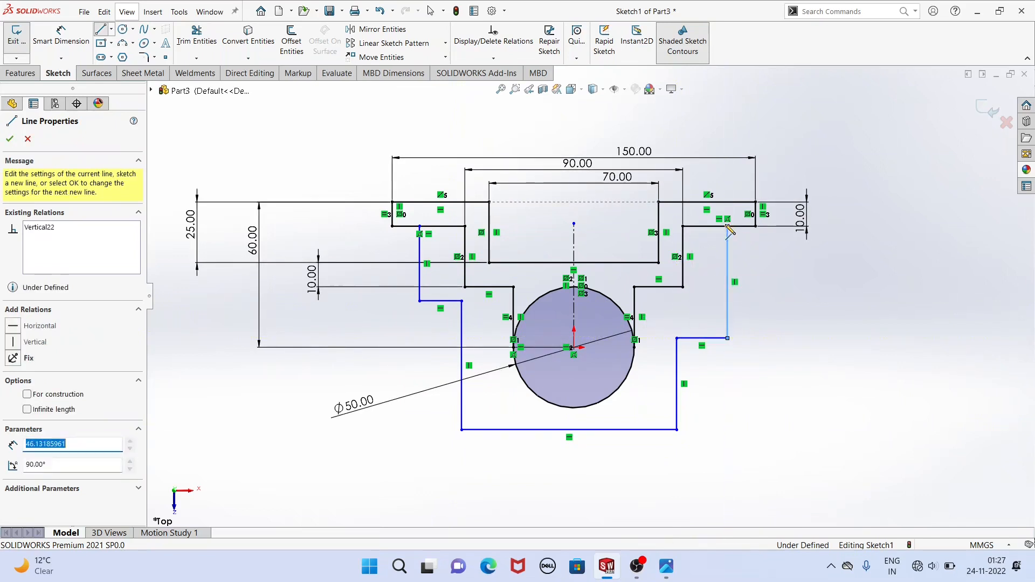
{"action": "right_click", "coordinate": [807, 269]}
{"action": "left_click", "coordinate": [822, 277]}
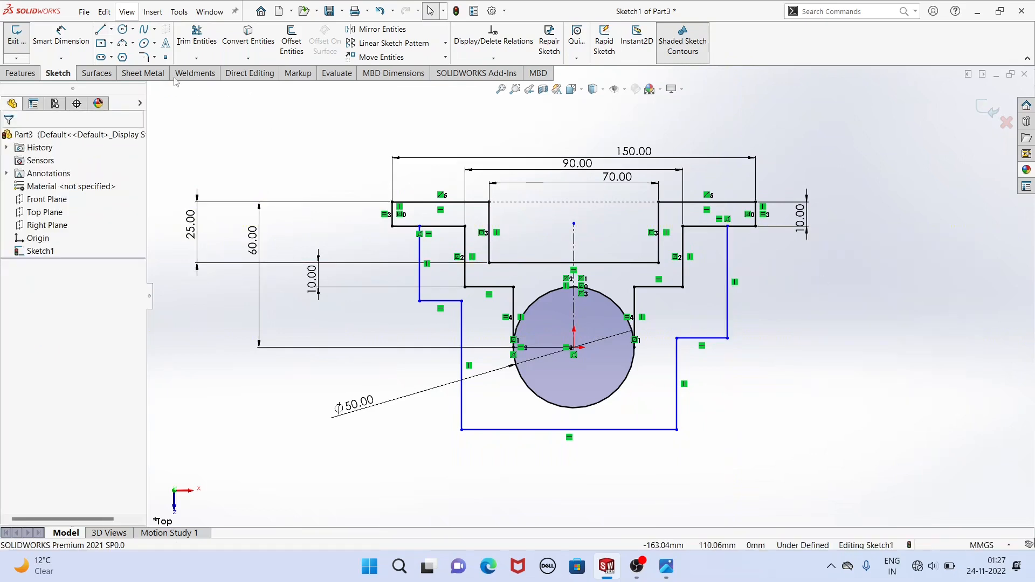
Try 6 mm sketch fillets where the outer vertical lines meet the undersides of the left and right flanges.
{"action": "left_click", "coordinate": [147, 57]}
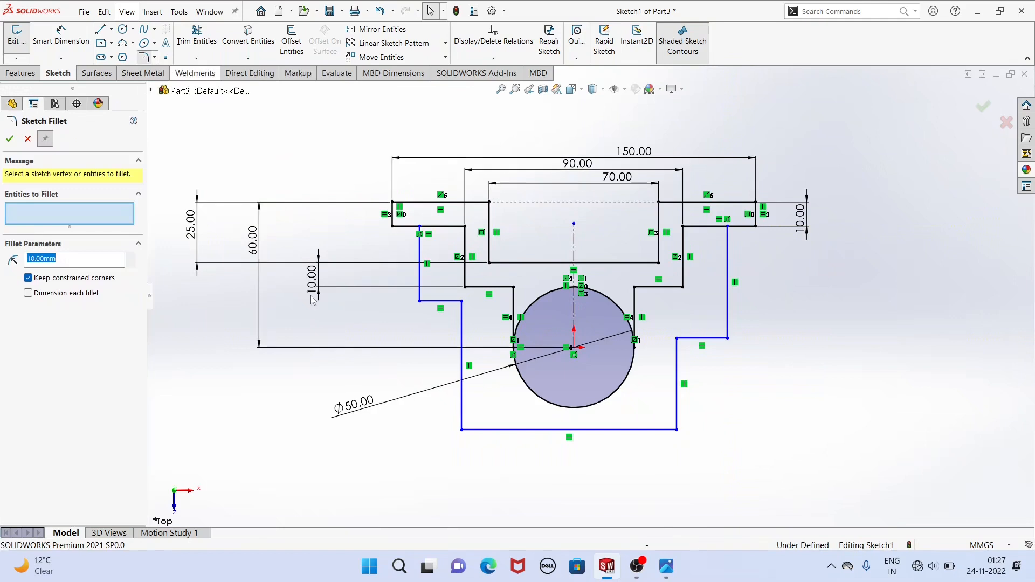
{"action": "left_click", "coordinate": [402, 227]}
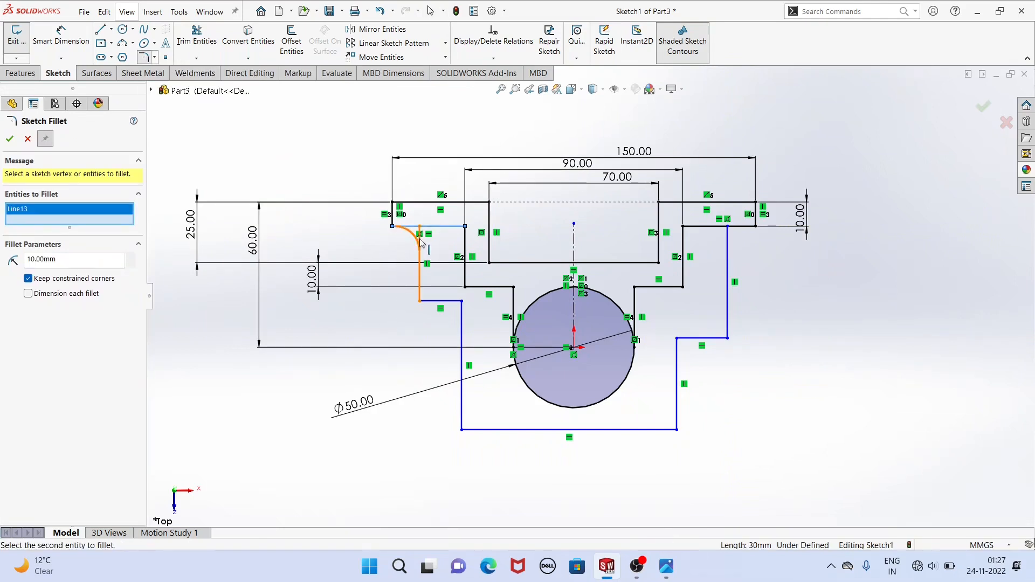
{"action": "left_click", "coordinate": [421, 248]}
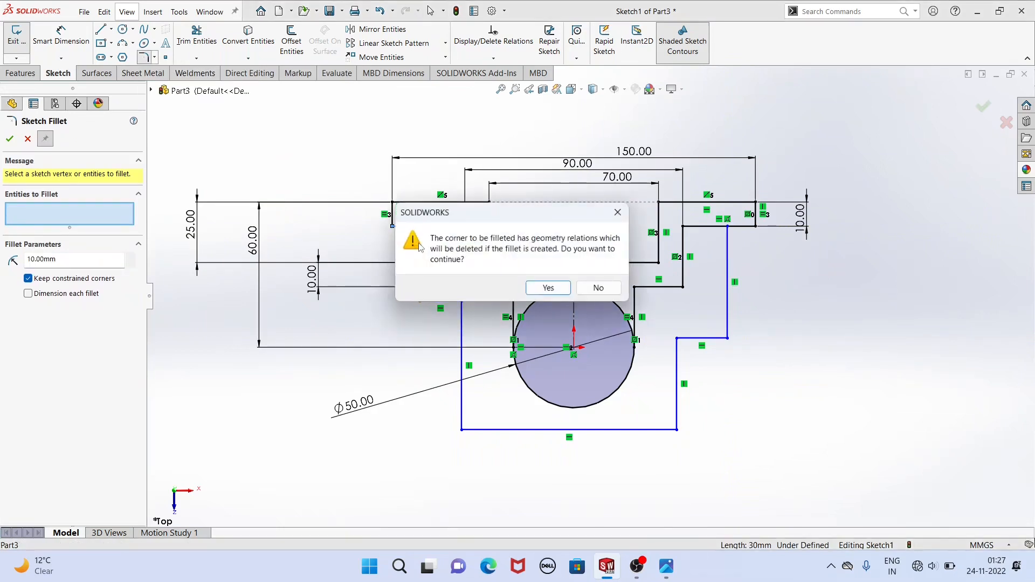
{"action": "left_click", "coordinate": [537, 290]}
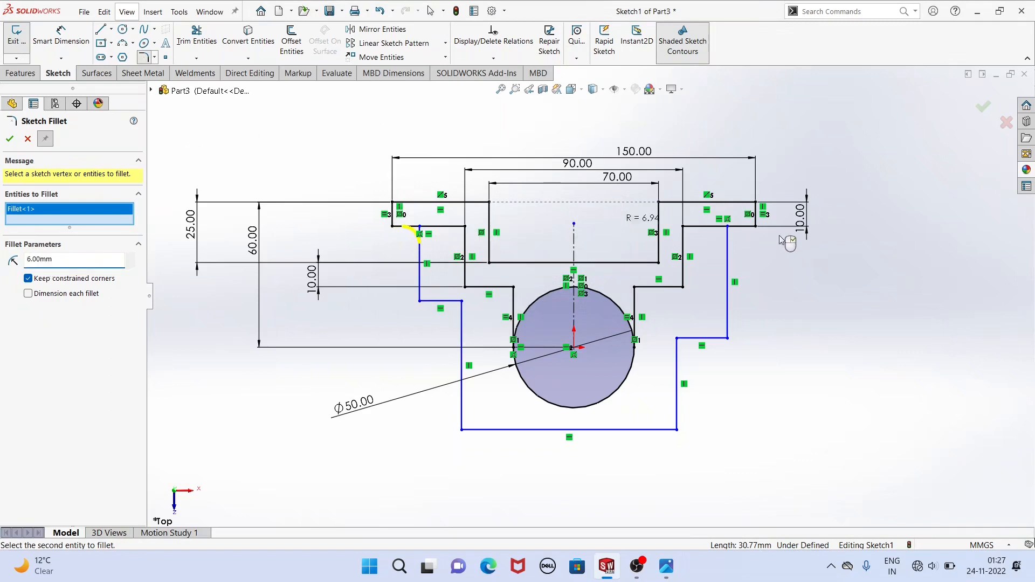
{"action": "left_click", "coordinate": [743, 229]}
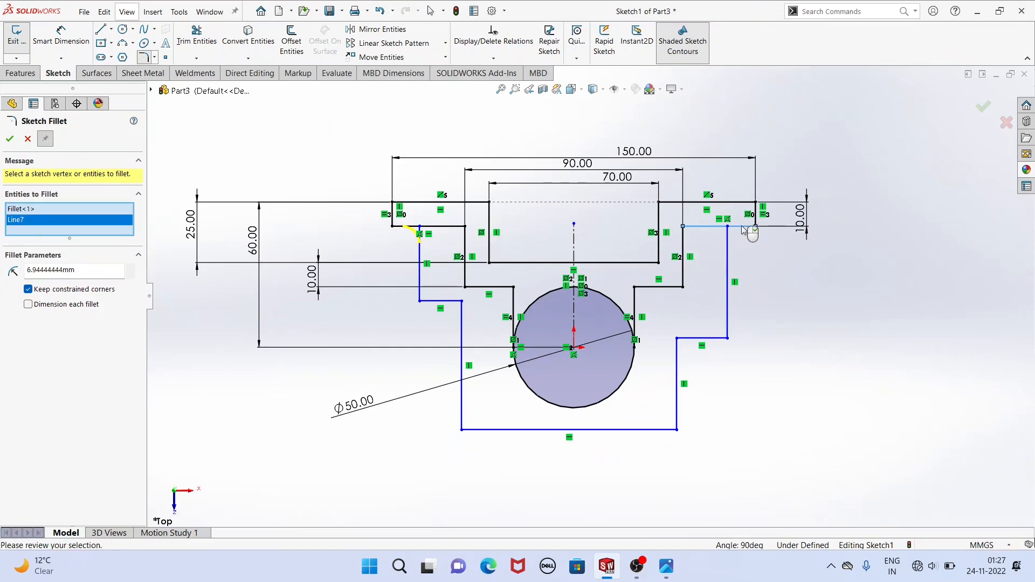
{"action": "left_click", "coordinate": [727, 253]}
{"action": "left_click", "coordinate": [539, 293]}
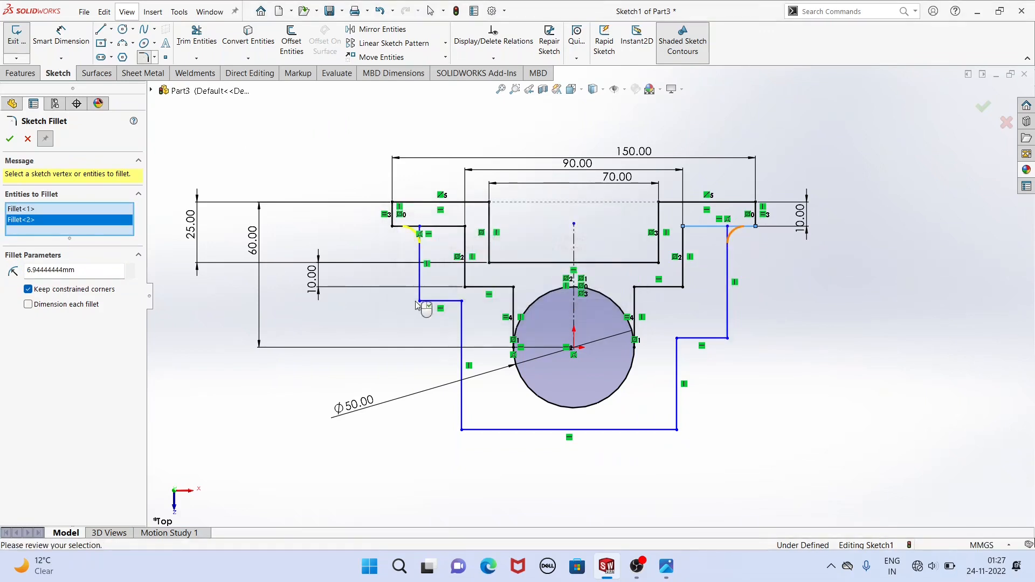
{"action": "double_click", "coordinate": [30, 271]}
{"action": "type", "text": "6"}
{"action": "key", "text": "Return"}
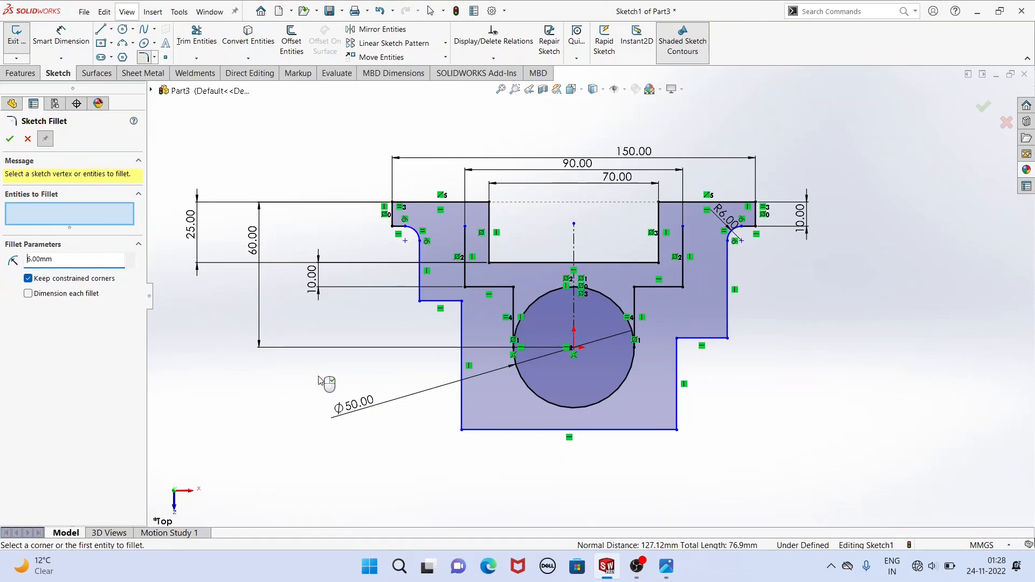
{"action": "left_click", "coordinate": [31, 140]}
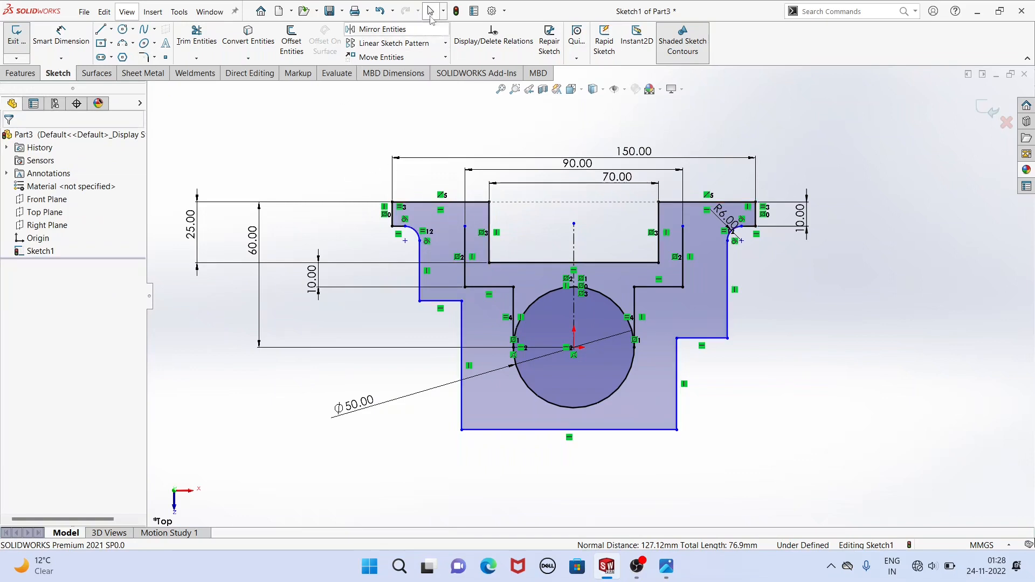
Undo the flange corner fillets and redraw the outer vertical line from the right step's end to the right flange's underside.
{"action": "left_click", "coordinate": [379, 11]}
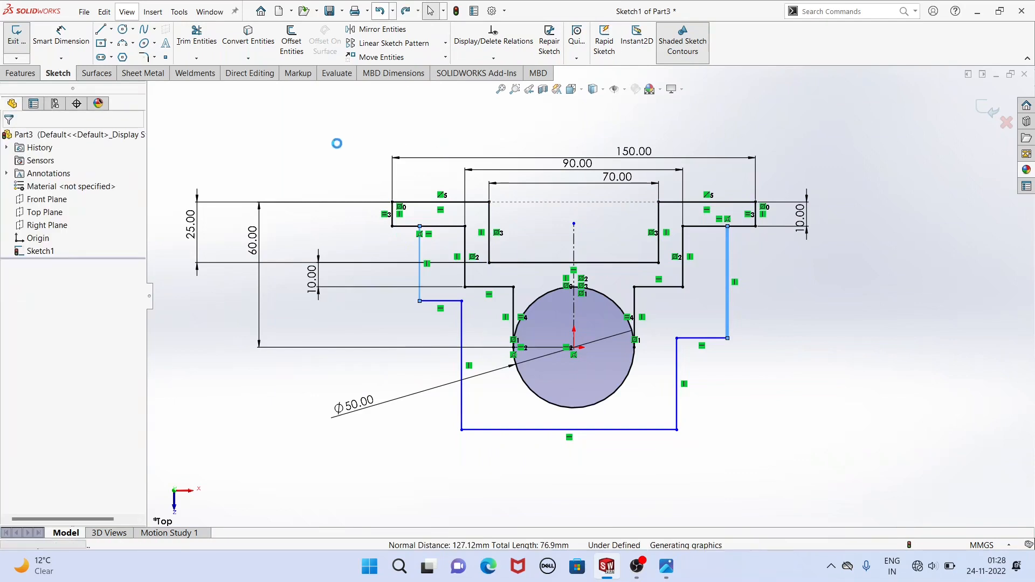
{"action": "left_click", "coordinate": [101, 29]}
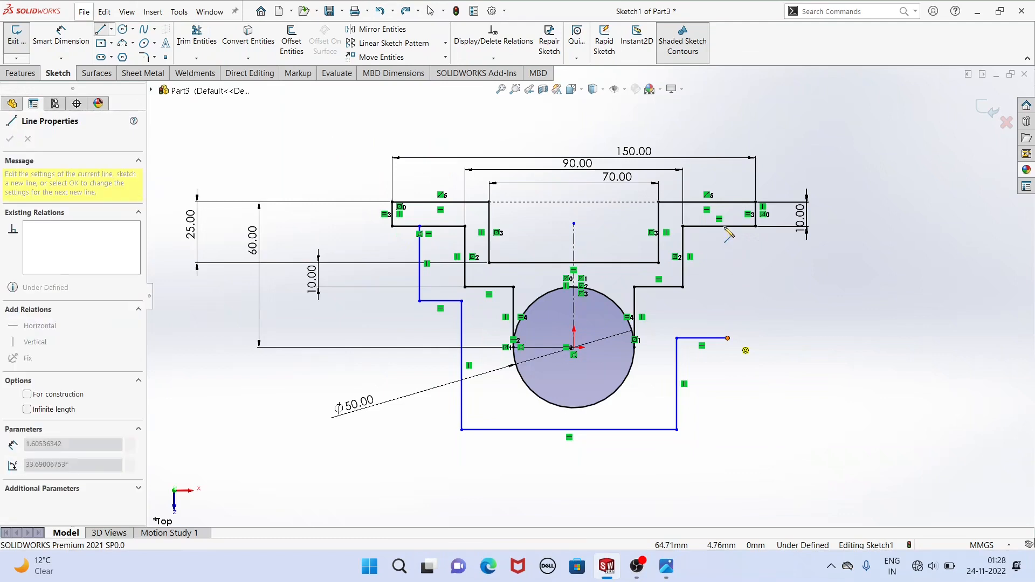
{"action": "left_click", "coordinate": [727, 227]}
{"action": "right_click", "coordinate": [321, 169]}
{"action": "left_click", "coordinate": [338, 171]}
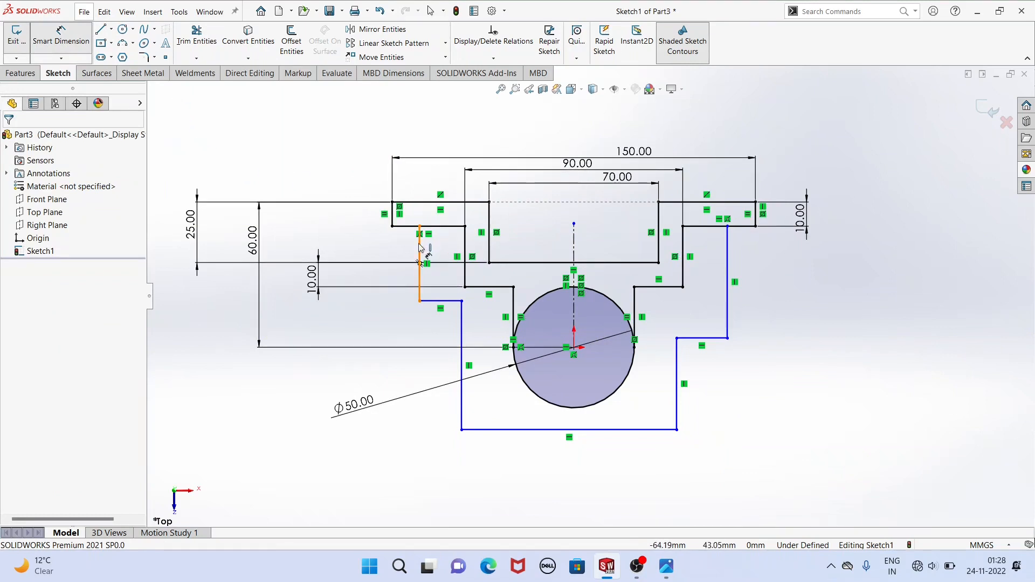
{"action": "left_click", "coordinate": [462, 399]}
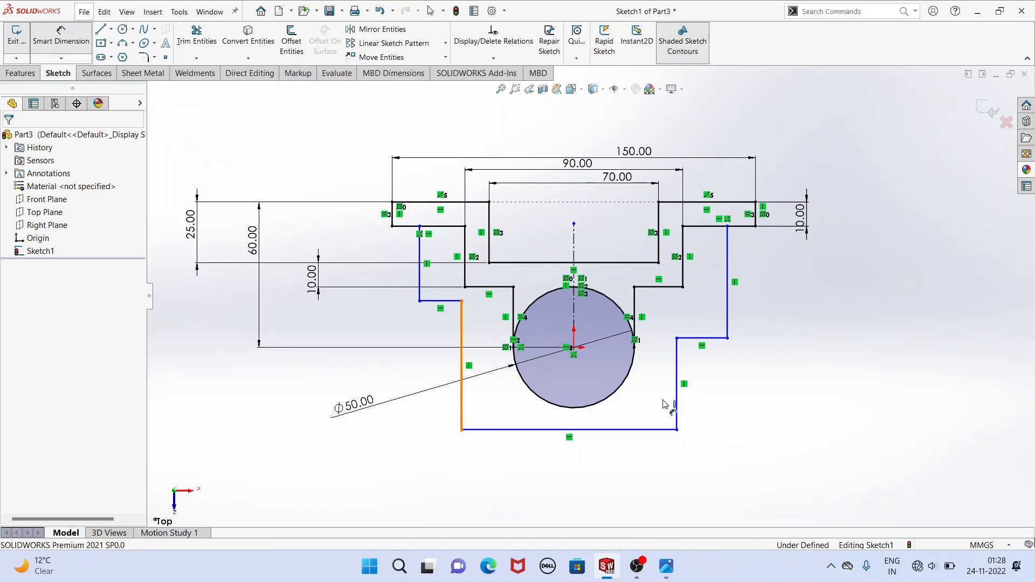
{"action": "left_click", "coordinate": [681, 410]}
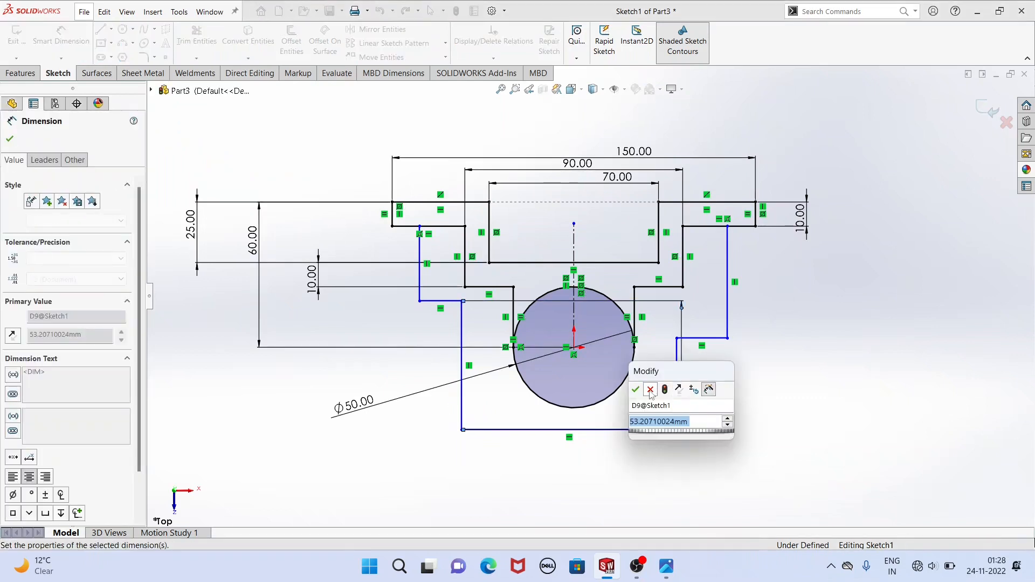
{"action": "left_click", "coordinate": [650, 389]}
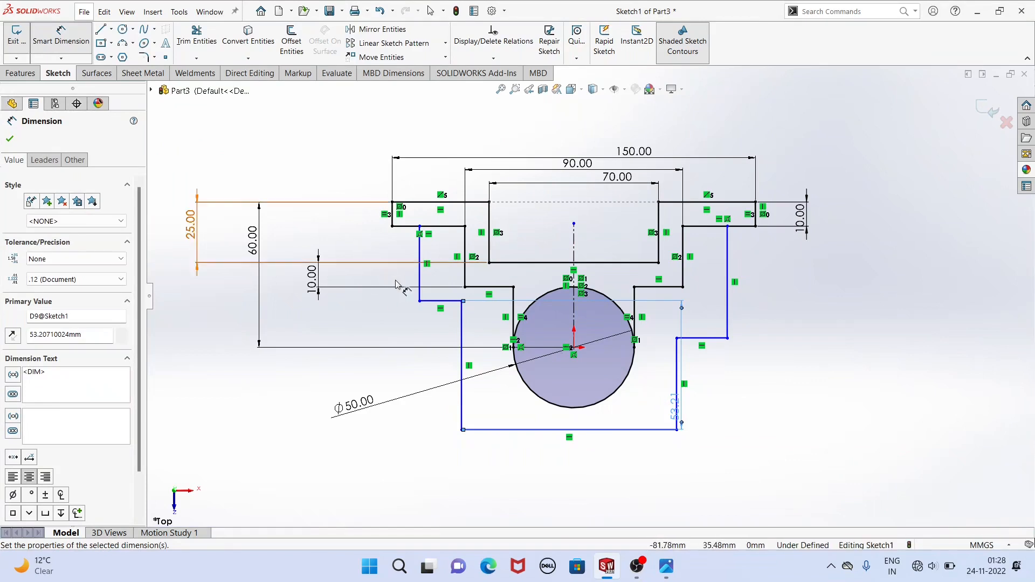
{"action": "right_click", "coordinate": [291, 160]}
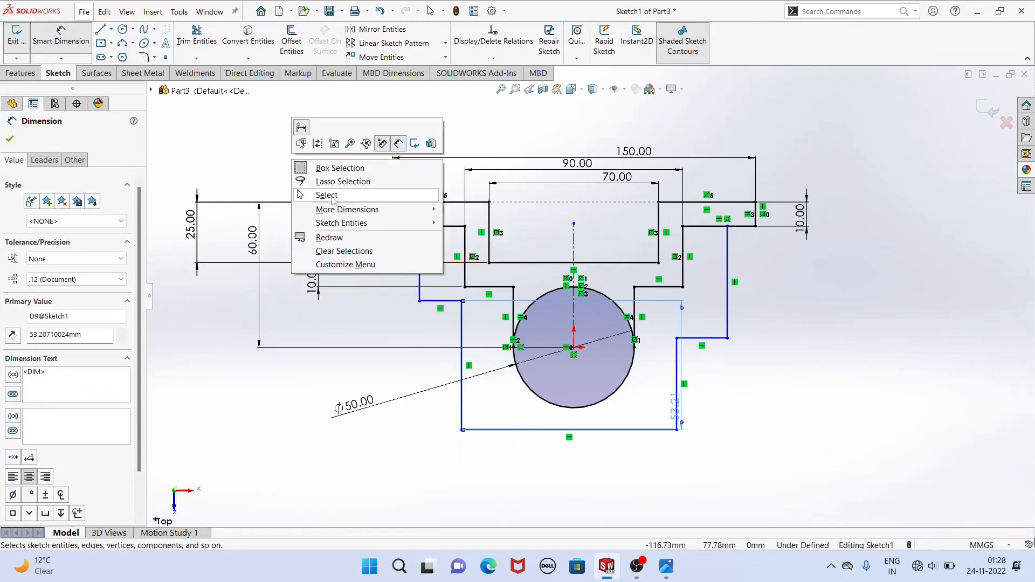
{"action": "left_click", "coordinate": [325, 194]}
{"action": "left_click", "coordinate": [680, 404]}
{"action": "key", "text": "Delete"}
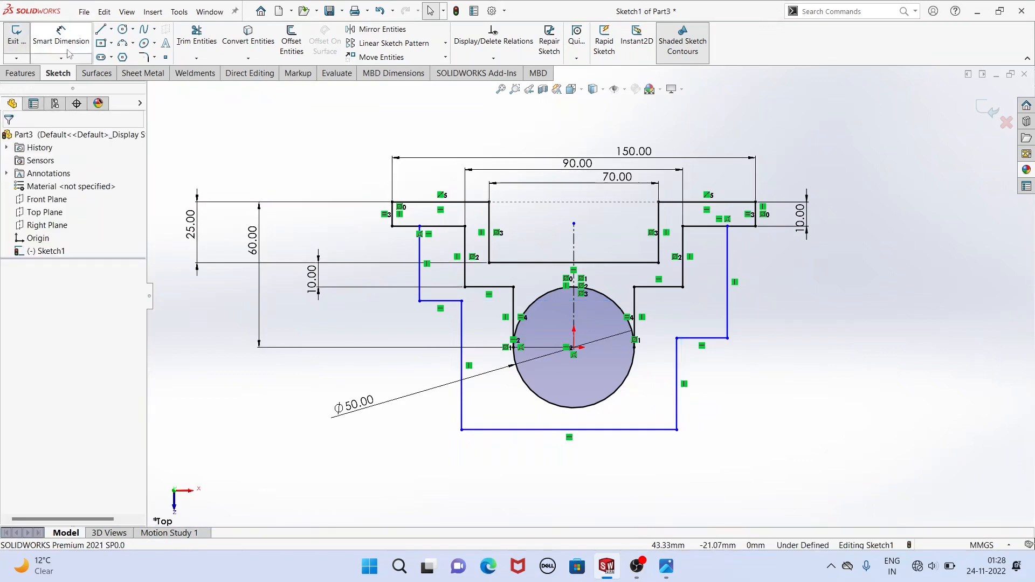
Dimension the distance between the outer contour's two lower vertical lines as 90 mm.
{"action": "left_click", "coordinate": [60, 37]}
{"action": "left_click", "coordinate": [461, 372]}
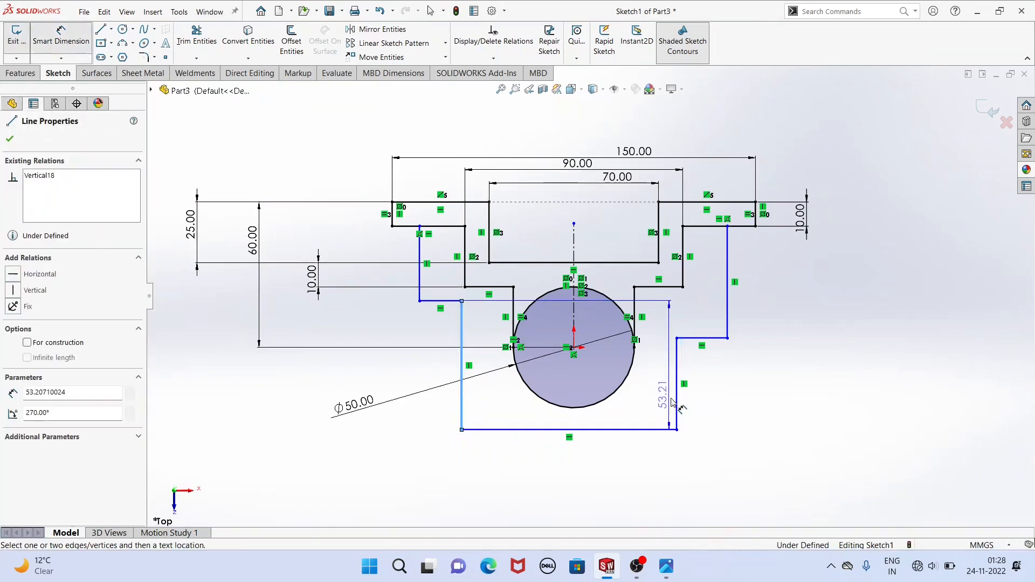
{"action": "left_click", "coordinate": [677, 399]}
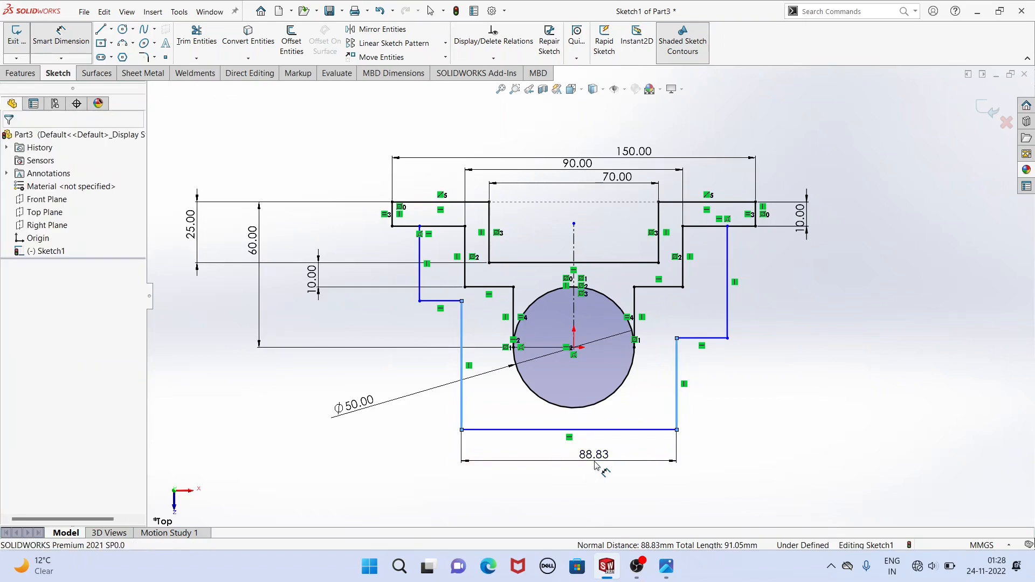
{"action": "left_click", "coordinate": [594, 465]}
{"action": "type", "text": "90"}
{"action": "key", "text": "Return"}
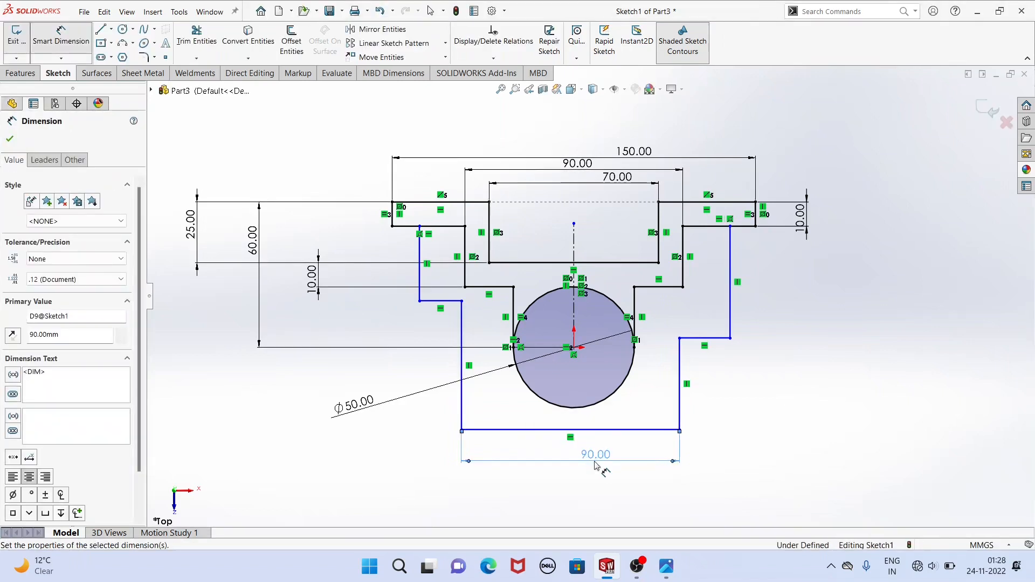
Set the distance between the two outer vertical lines below the flanges to 138 mm.
{"action": "left_click", "coordinate": [419, 284]}
{"action": "left_click", "coordinate": [730, 294]}
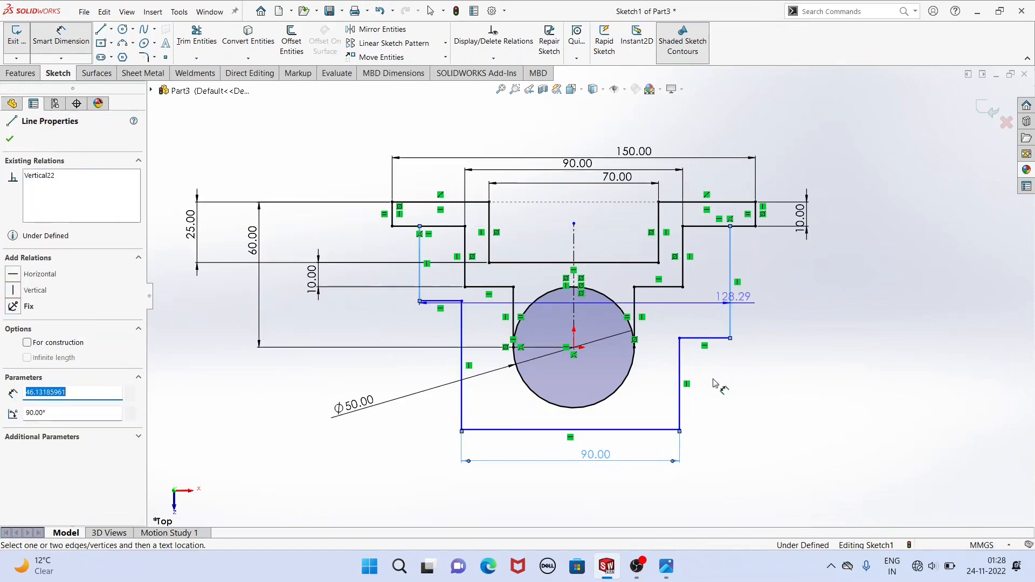
{"action": "left_click", "coordinate": [613, 494]}
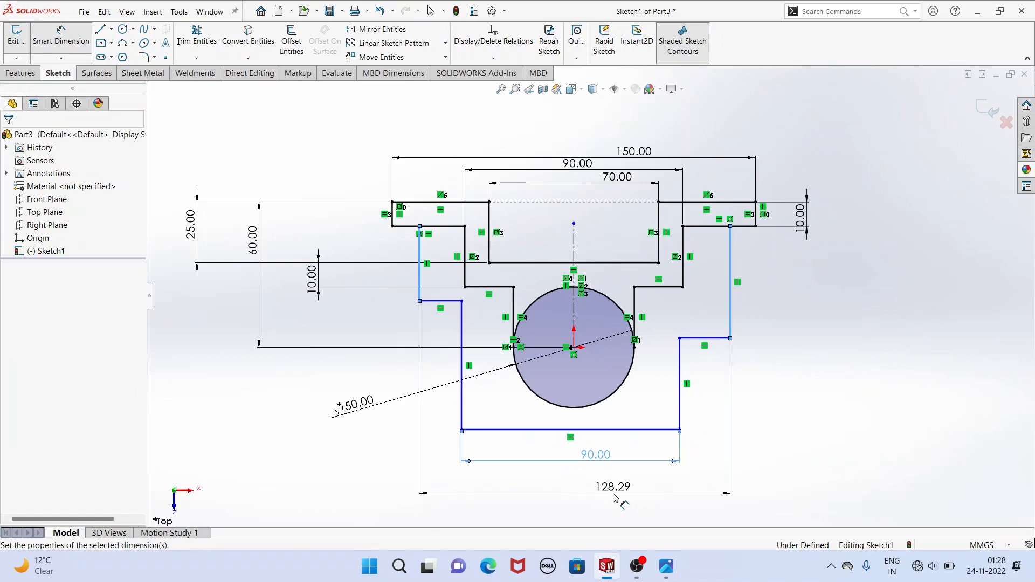
{"action": "type", "text": "138"}
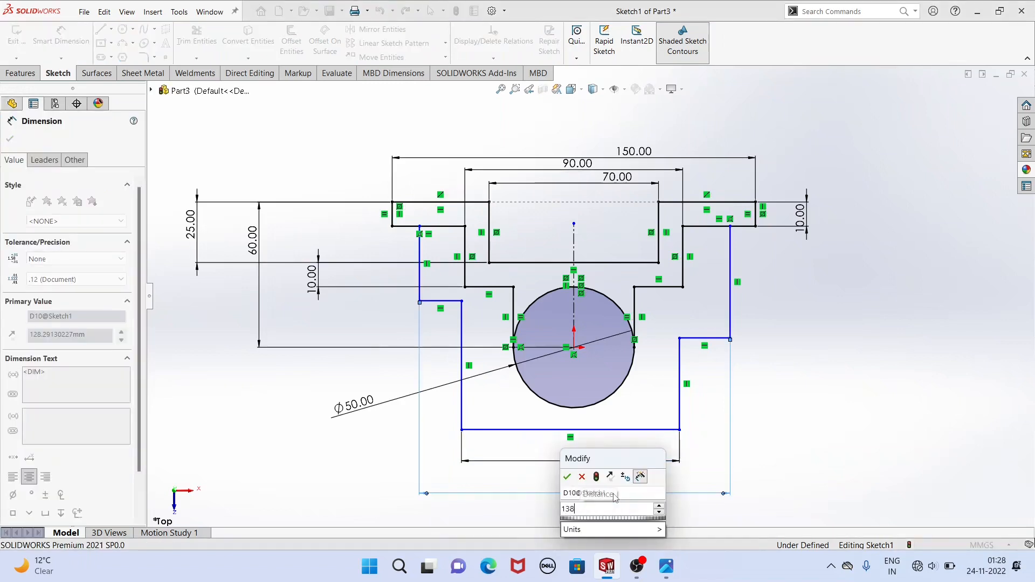
{"action": "key", "text": "Return"}
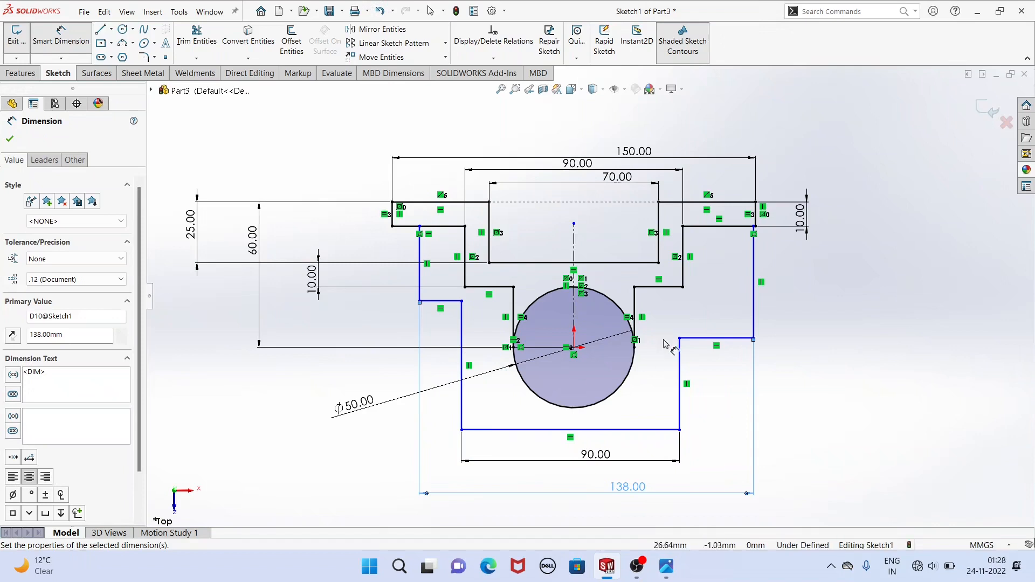
Dimension the height from the contour's bottom line to the right horizontal step as 40 mm.
{"action": "left_click", "coordinate": [720, 339]}
{"action": "left_click", "coordinate": [632, 430]}
{"action": "left_click", "coordinate": [797, 395]}
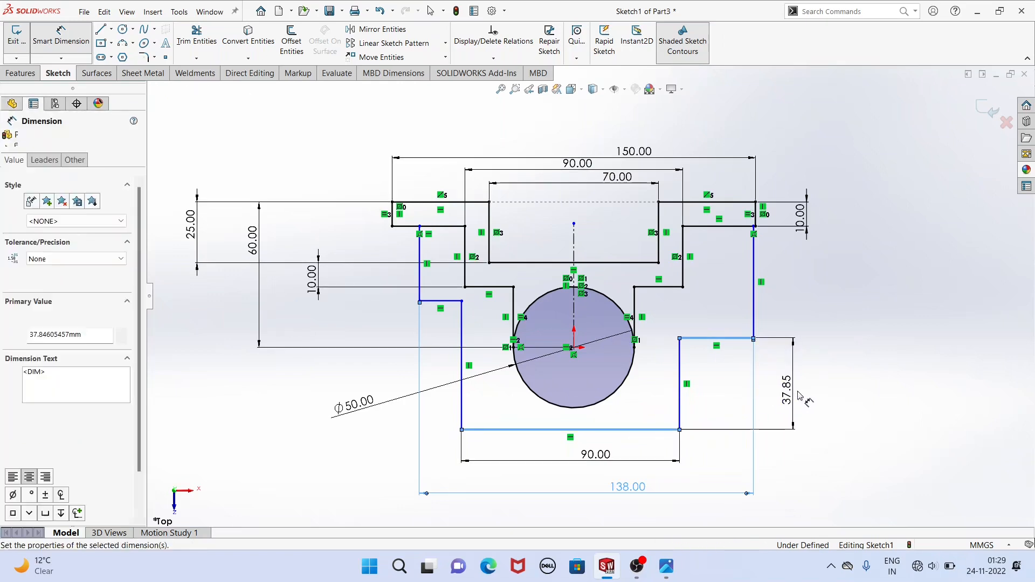
{"action": "key", "text": "Return"}
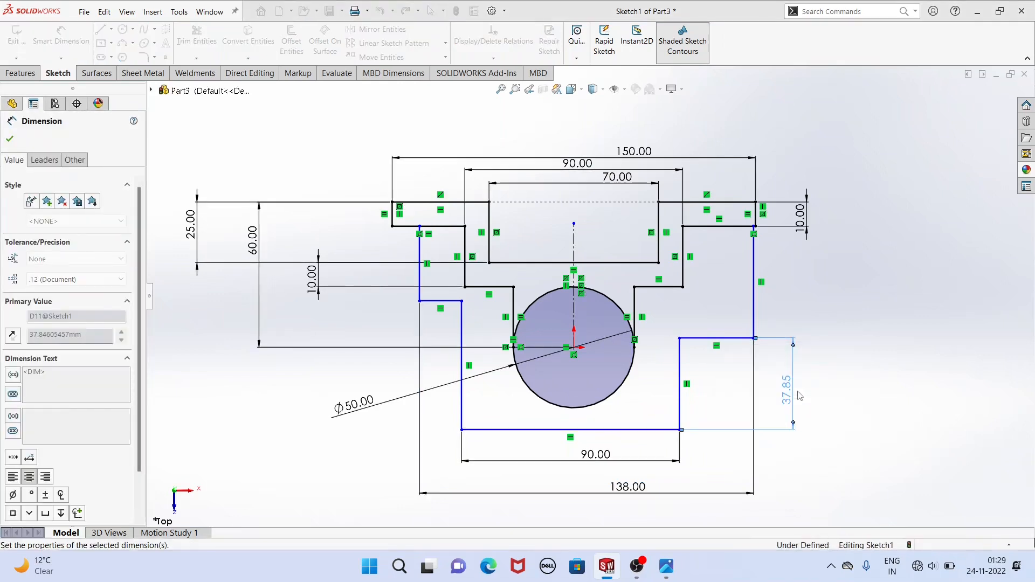
{"action": "right_click", "coordinate": [807, 286]}
{"action": "left_click", "coordinate": [819, 317]}
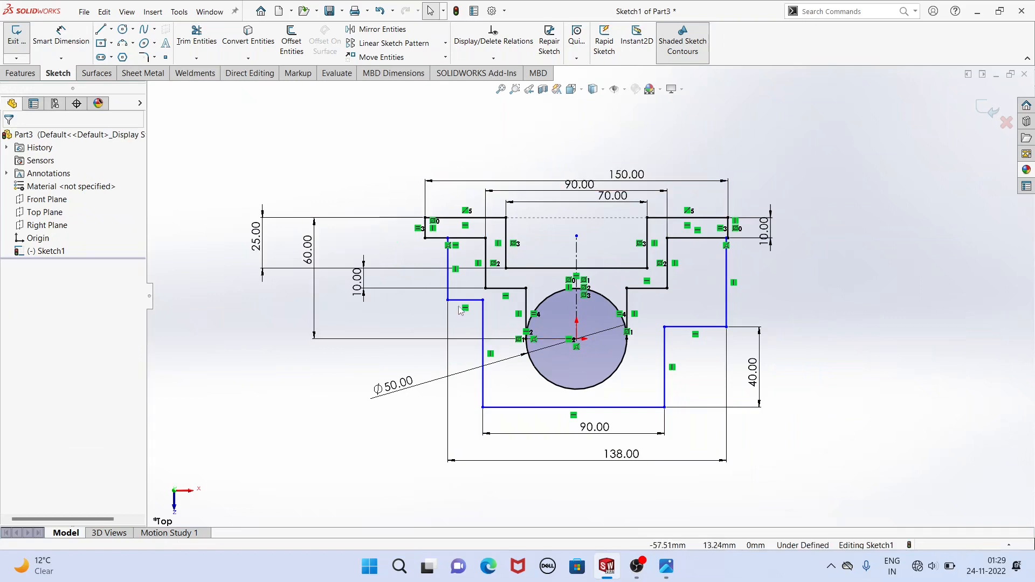
Make the two outer vertical lines below the flanges symmetric about the vertical centerline.
{"action": "right_click", "coordinate": [372, 146]}
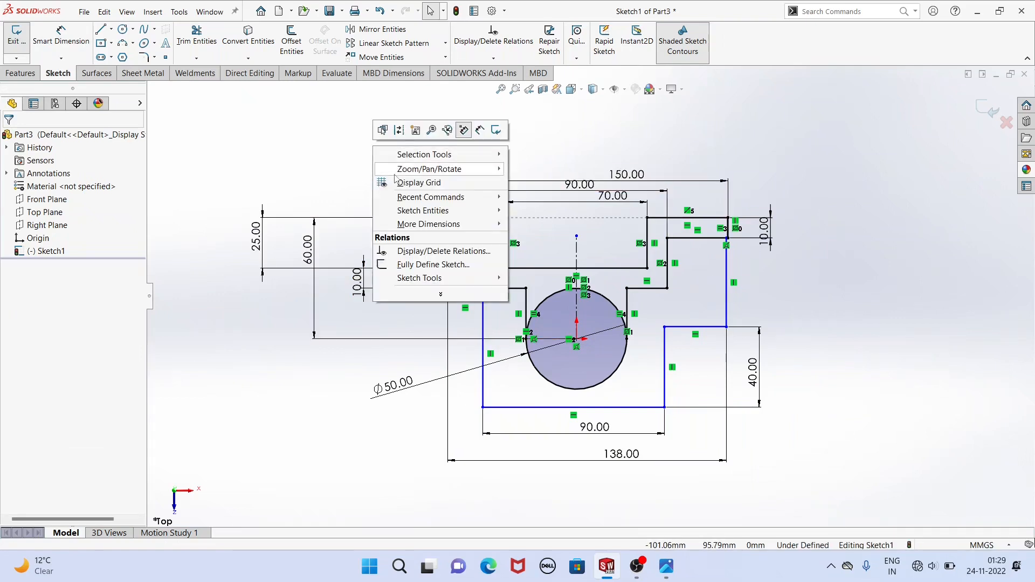
{"action": "left_click", "coordinate": [363, 153]}
{"action": "left_click", "coordinate": [448, 286]}
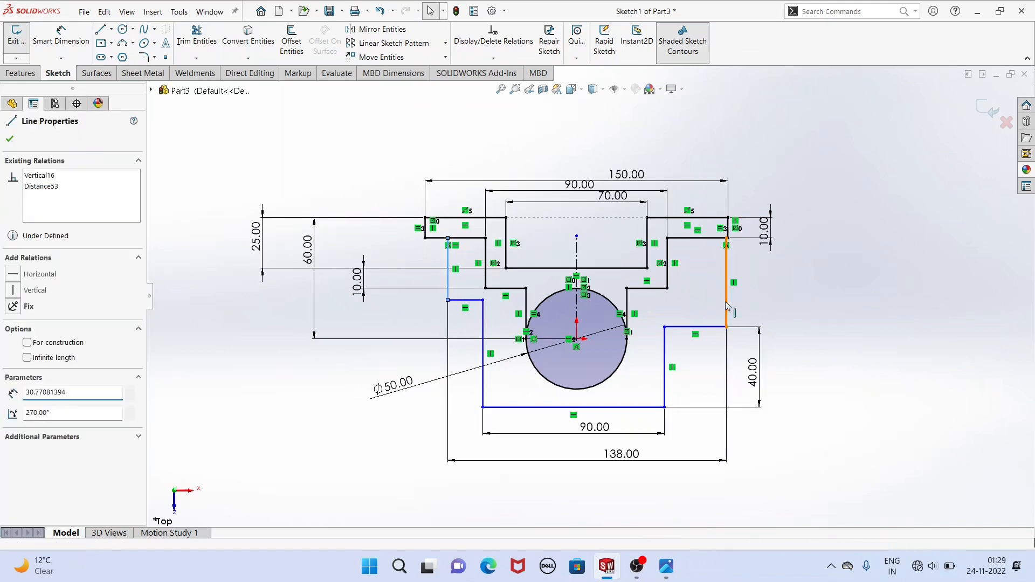
{"action": "left_click", "coordinate": [727, 307], "text": "ctrl"}
{"action": "left_click", "coordinate": [577, 251], "text": "ctrl"}
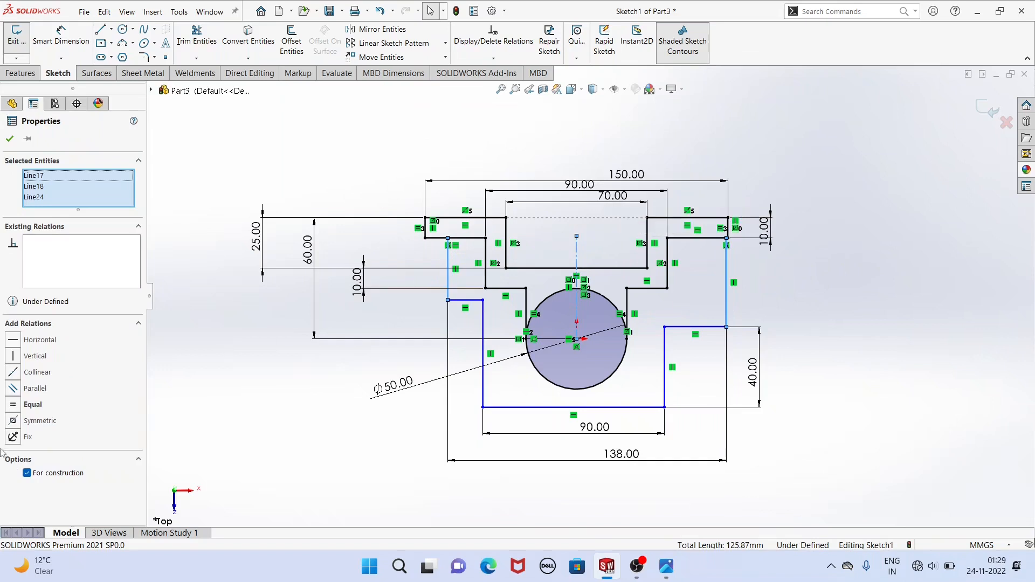
{"action": "left_click", "coordinate": [12, 421]}
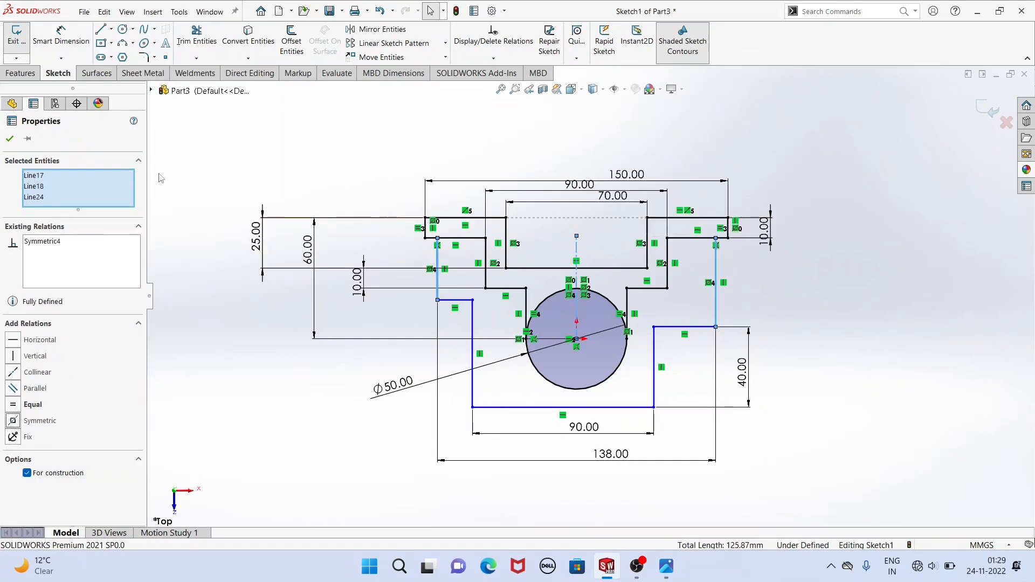
{"action": "left_click", "coordinate": [9, 139]}
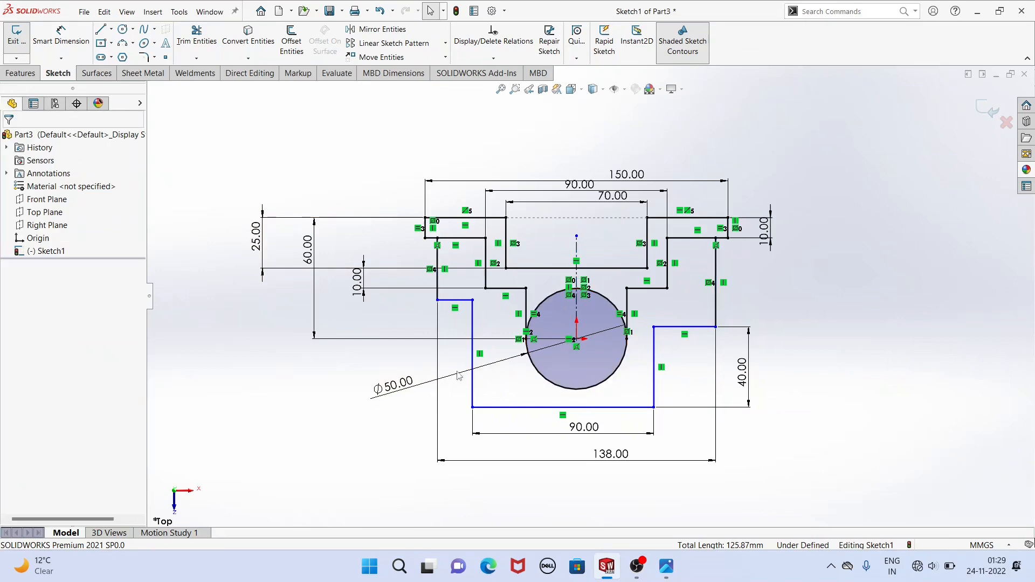
Make the two lower vertical lines of the outer contour symmetric about the vertical centerline.
{"action": "left_click", "coordinate": [473, 370]}
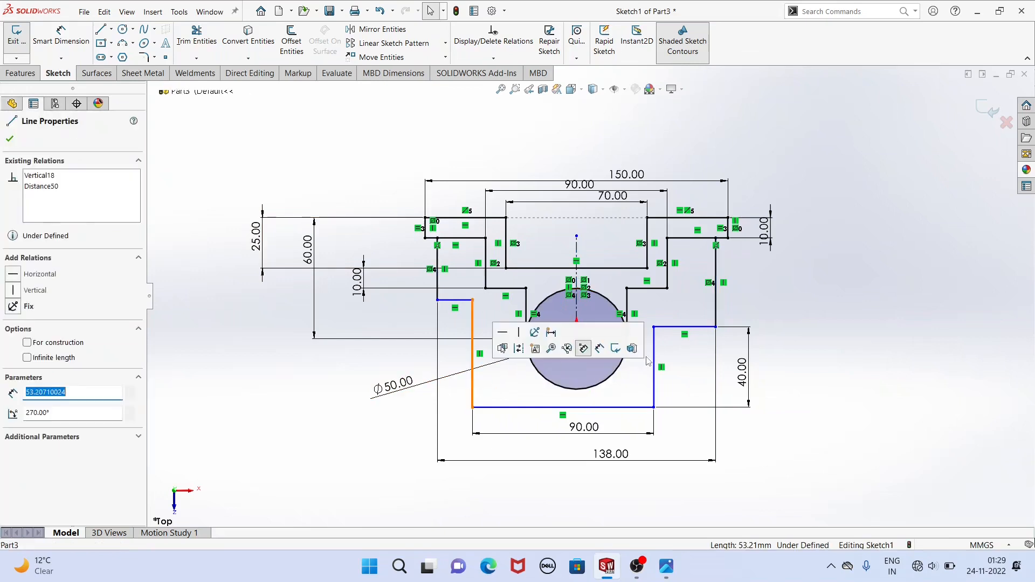
{"action": "left_click", "coordinate": [656, 357], "text": "ctrl"}
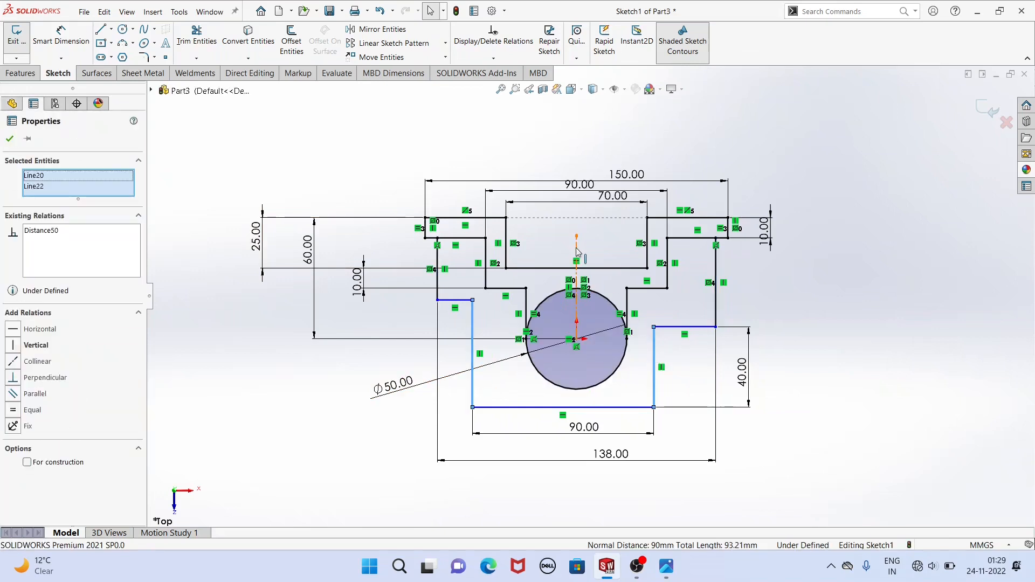
{"action": "left_click", "coordinate": [430, 294], "text": "ctrl"}
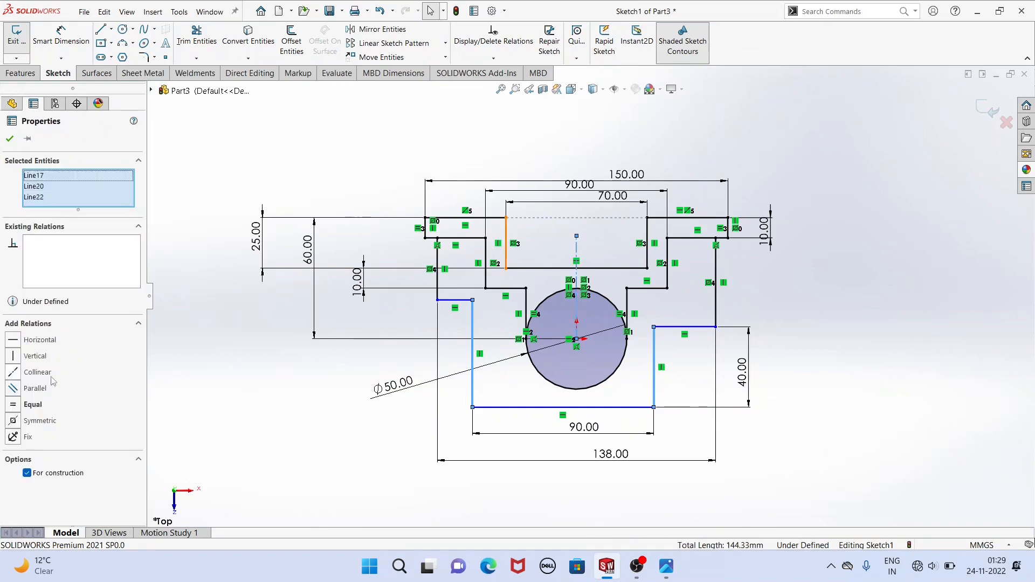
{"action": "left_click", "coordinate": [18, 421]}
{"action": "left_click", "coordinate": [10, 139]}
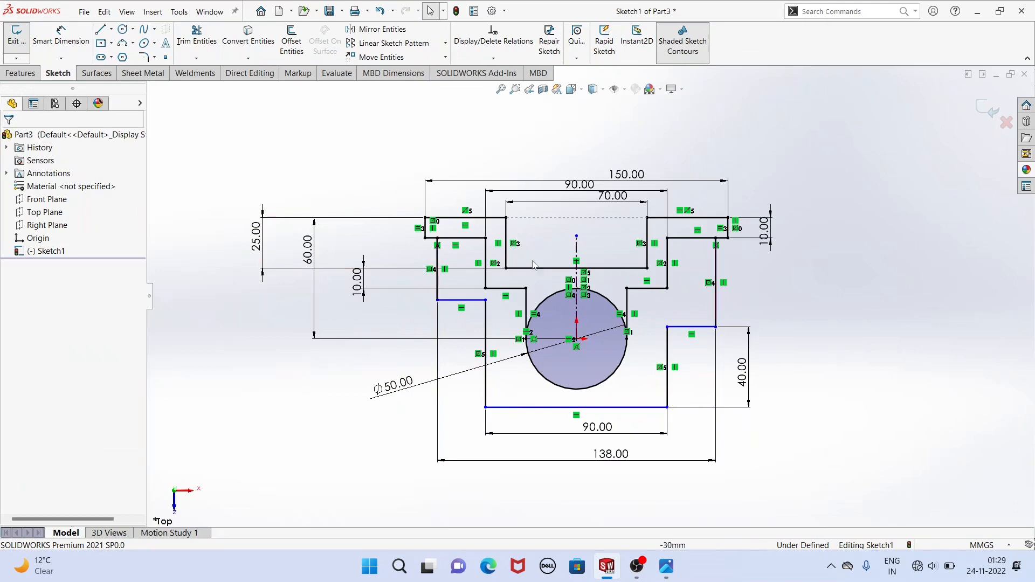
Make the two lower vertical lines equal in length and move the contour's bottom line down to clear the circle.
{"action": "left_click", "coordinate": [667, 360]}
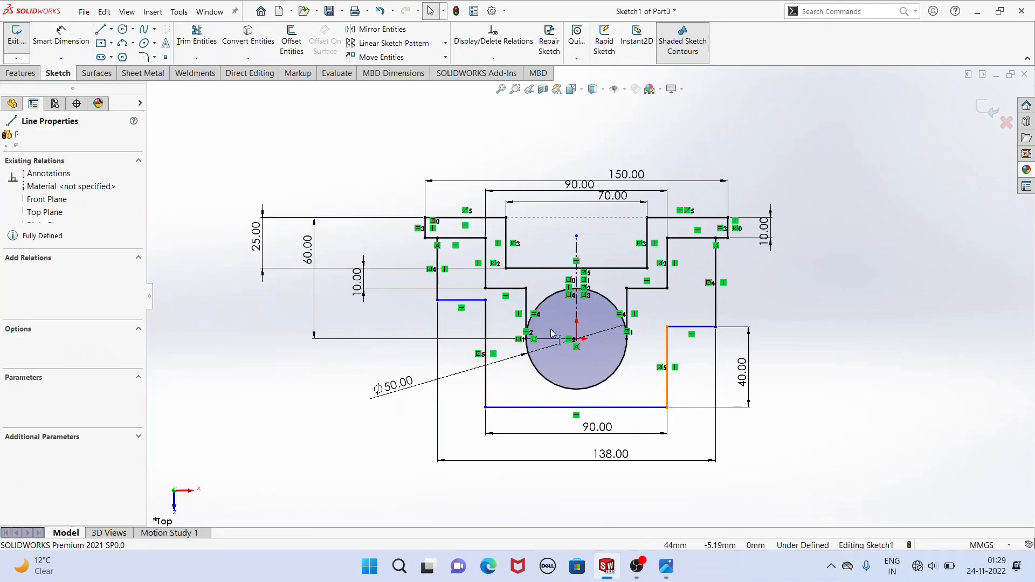
{"action": "left_click", "coordinate": [487, 329], "text": "ctrl"}
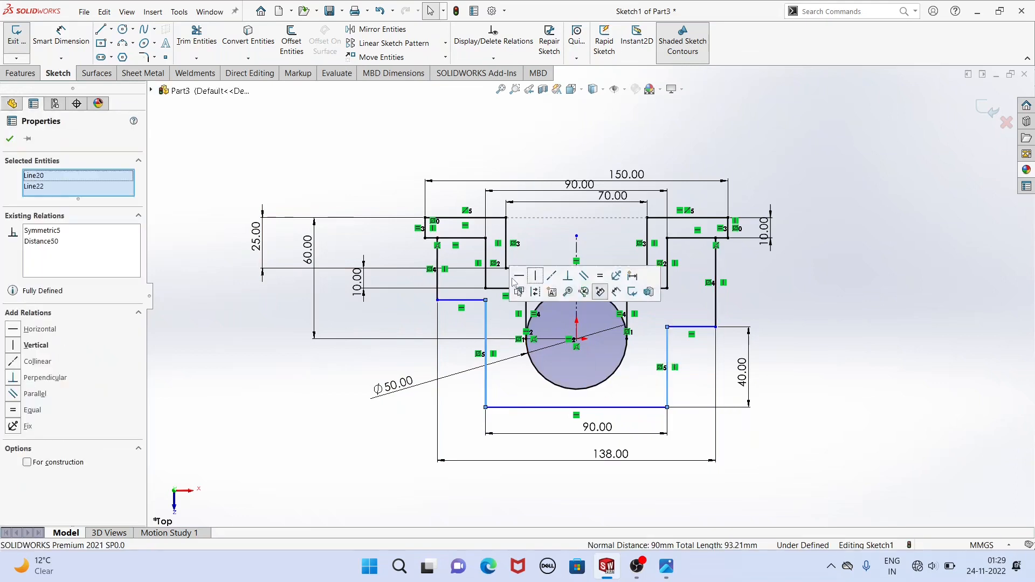
{"action": "left_click", "coordinate": [600, 276]}
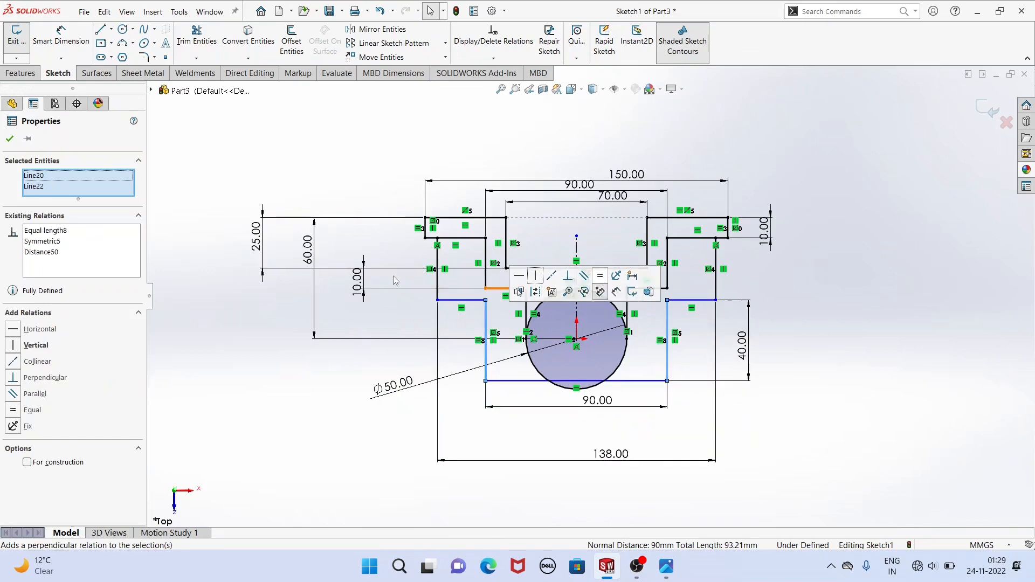
{"action": "left_click", "coordinate": [197, 154]}
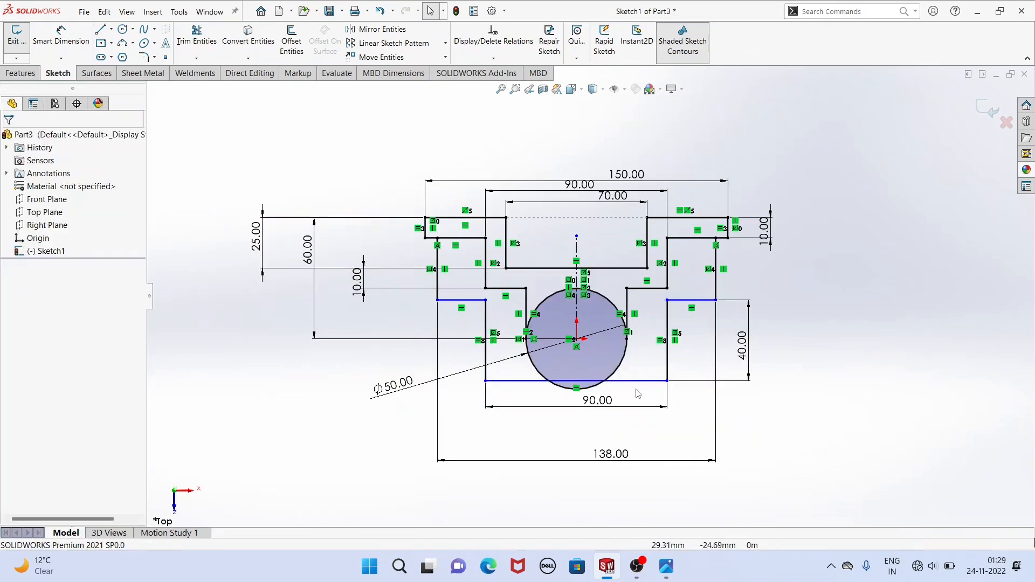
{"action": "left_click_drag", "start_coordinate": [630, 380], "coordinate": [628, 438]}
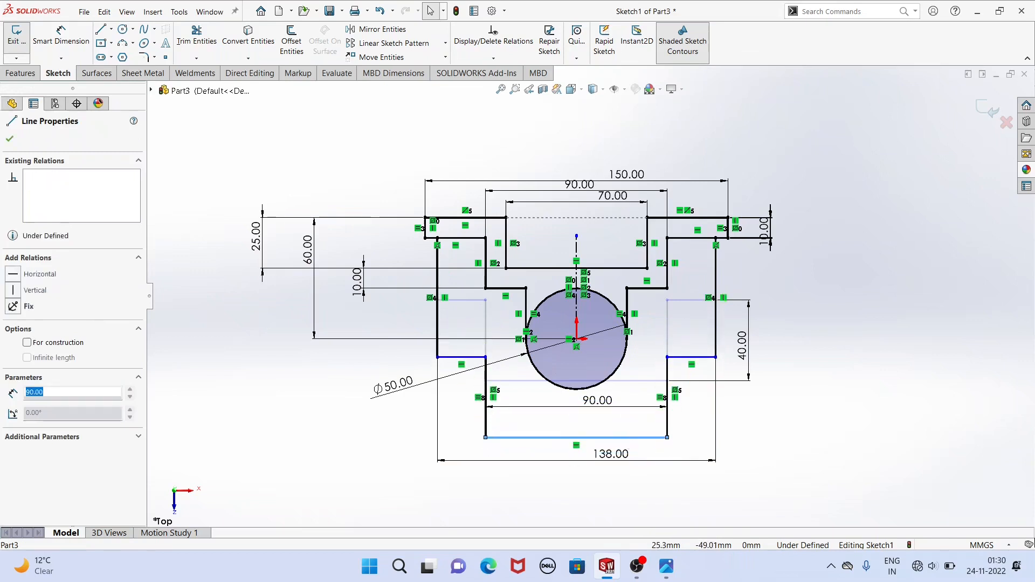
{"action": "left_click", "coordinate": [851, 405]}
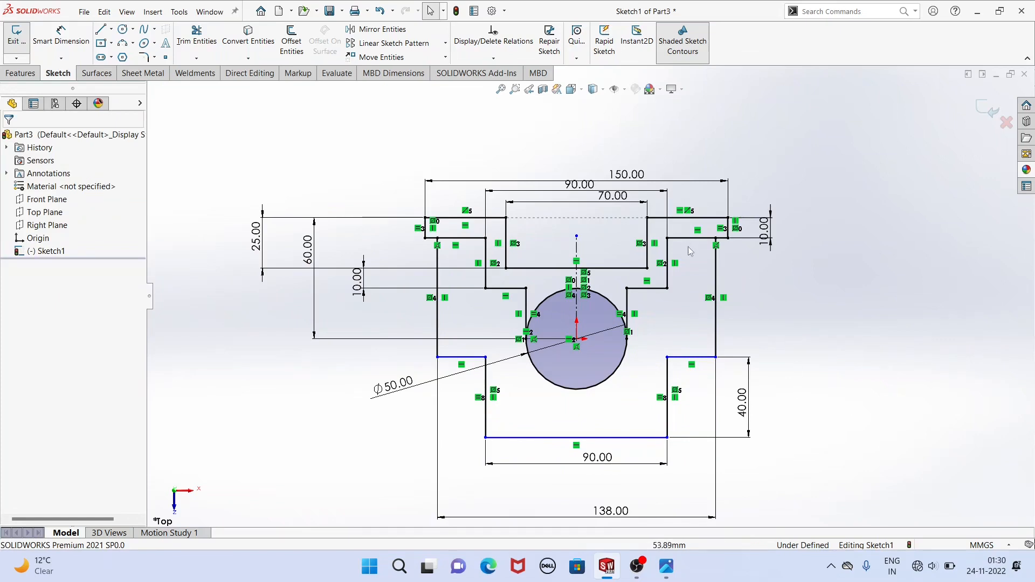
Dimension the distance from the right flange's underside to the right horizontal step as 38 mm.
{"action": "left_click", "coordinate": [56, 39]}
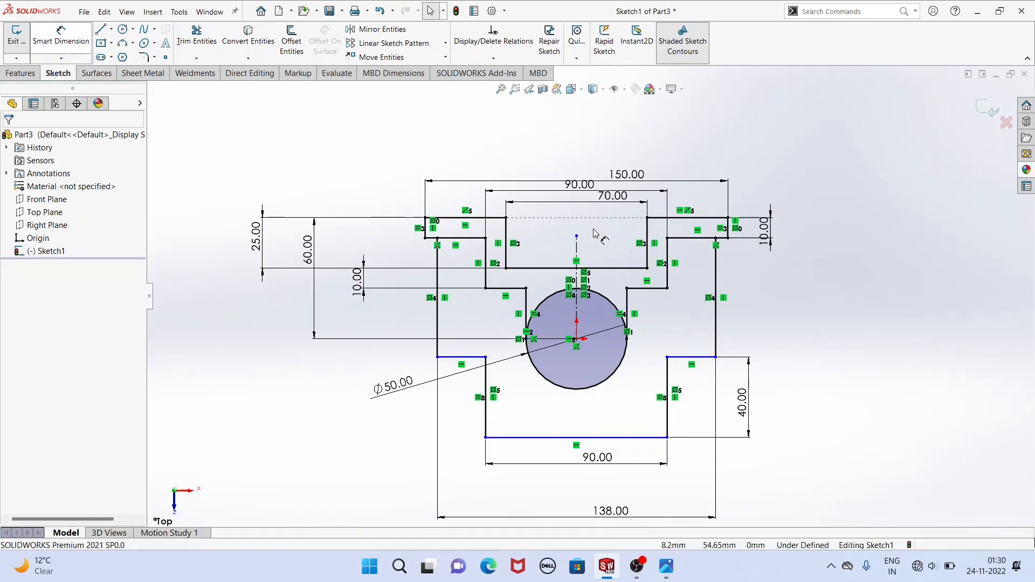
{"action": "left_click", "coordinate": [694, 357]}
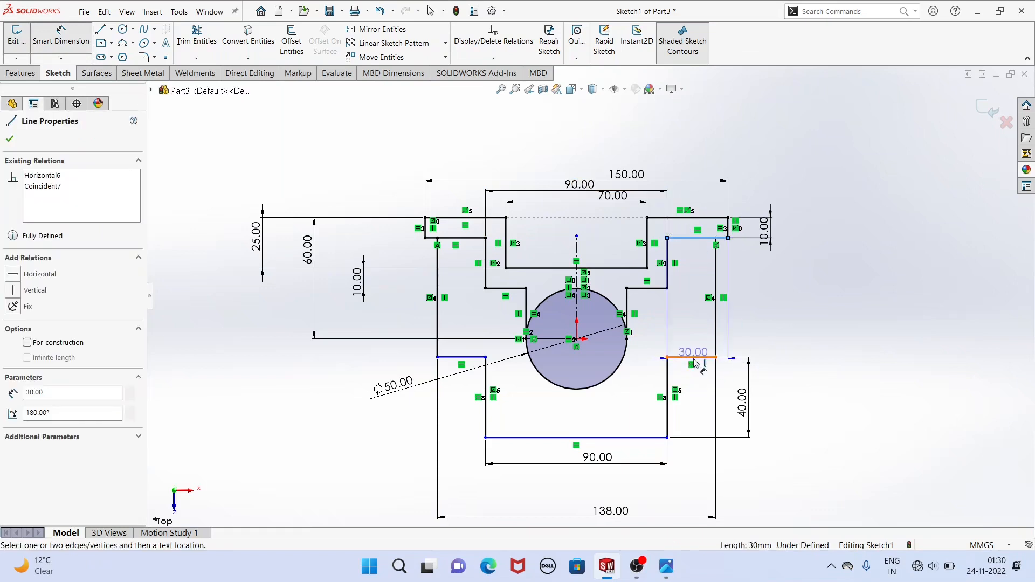
{"action": "left_click", "coordinate": [696, 238]}
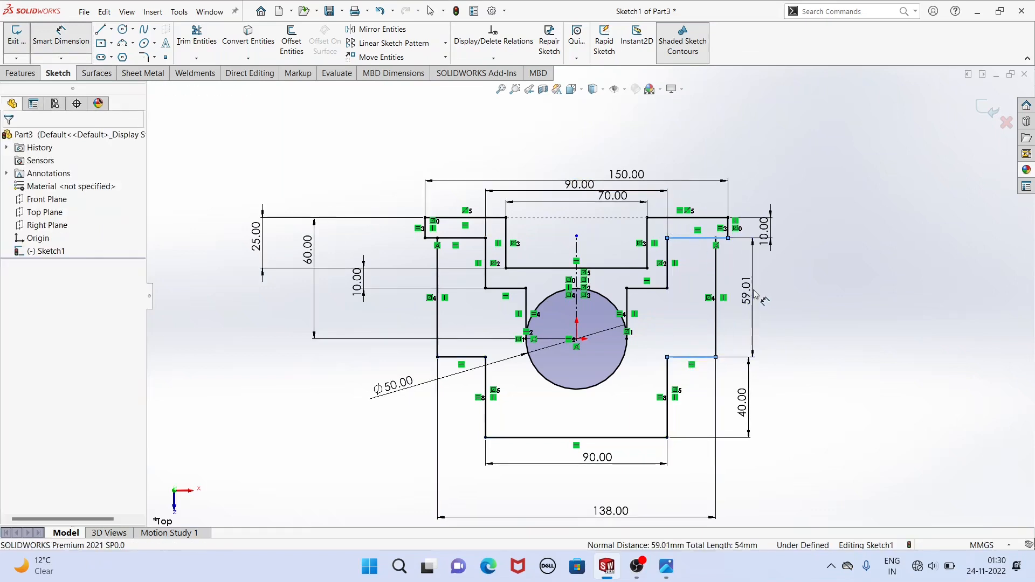
{"action": "left_click", "coordinate": [753, 295]}
{"action": "key", "text": "Return"}
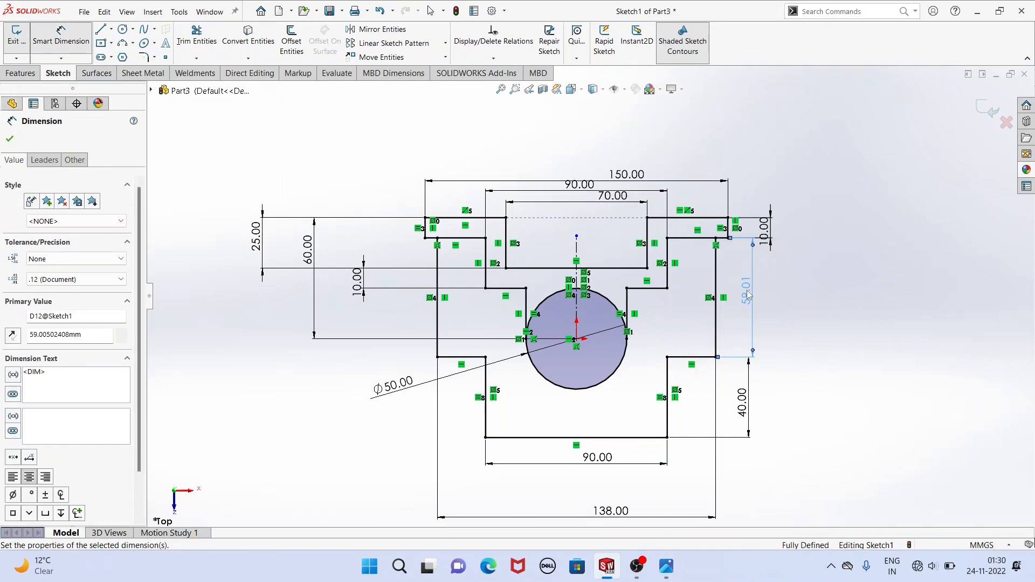
{"action": "right_click", "coordinate": [242, 137]}
{"action": "left_click", "coordinate": [280, 178]}
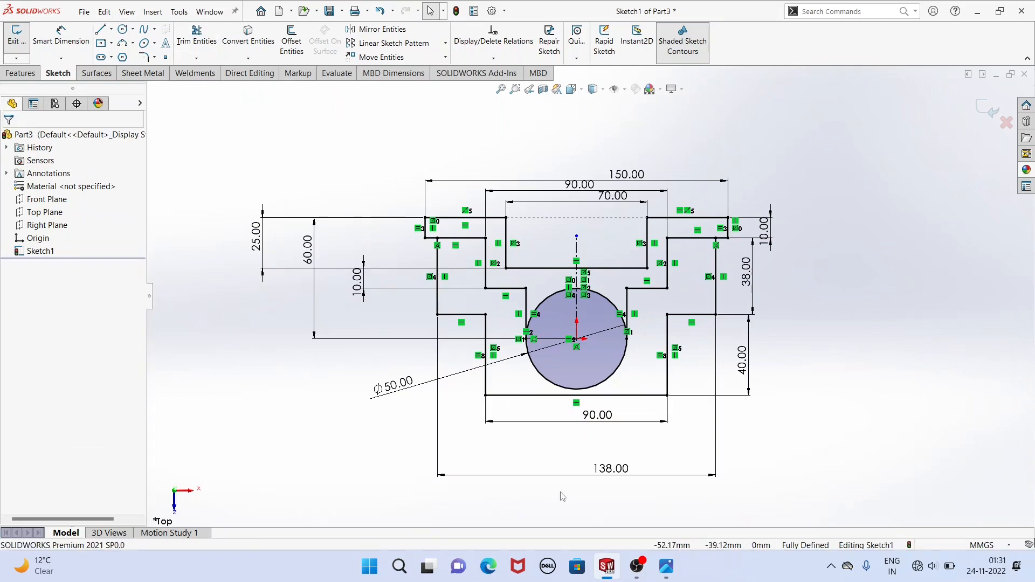
Check the reference drawing, then sketch a three-point arc of about 8 mm radius from the left flange's lower outer corner to the vertical line below.
{"action": "left_click", "coordinate": [667, 566]}
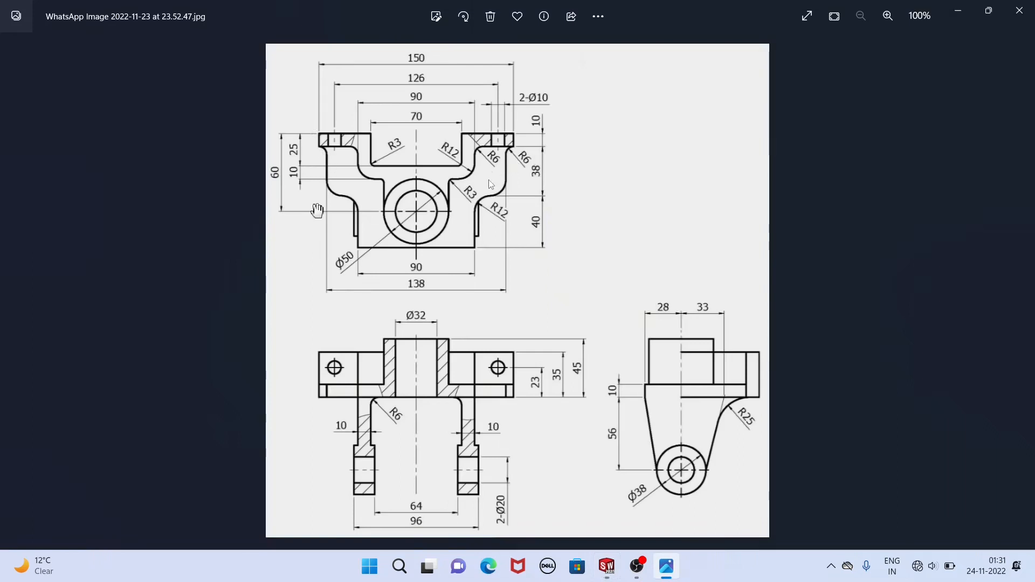
{"action": "left_click", "coordinate": [607, 566]}
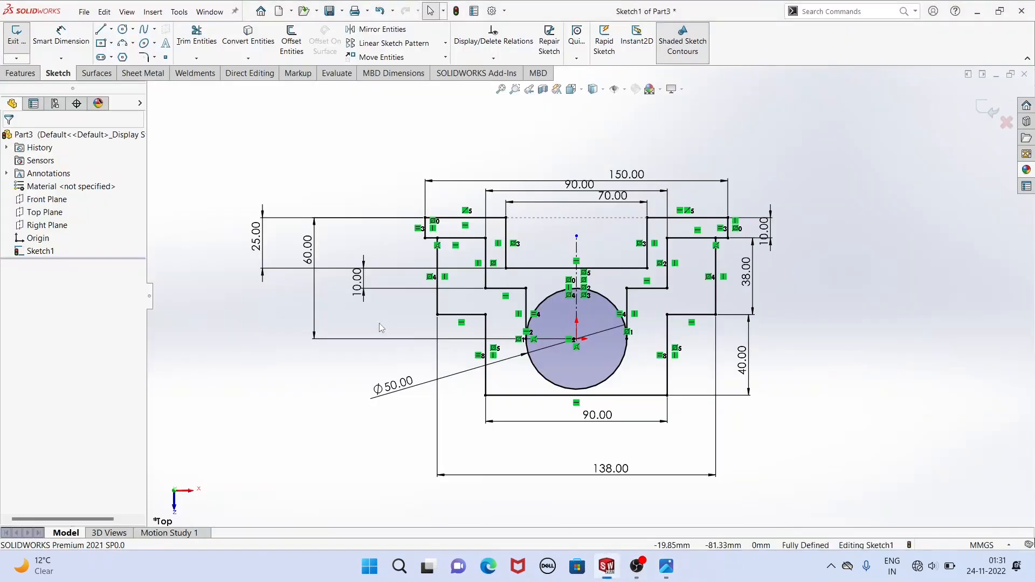
{"action": "left_click", "coordinate": [121, 44]}
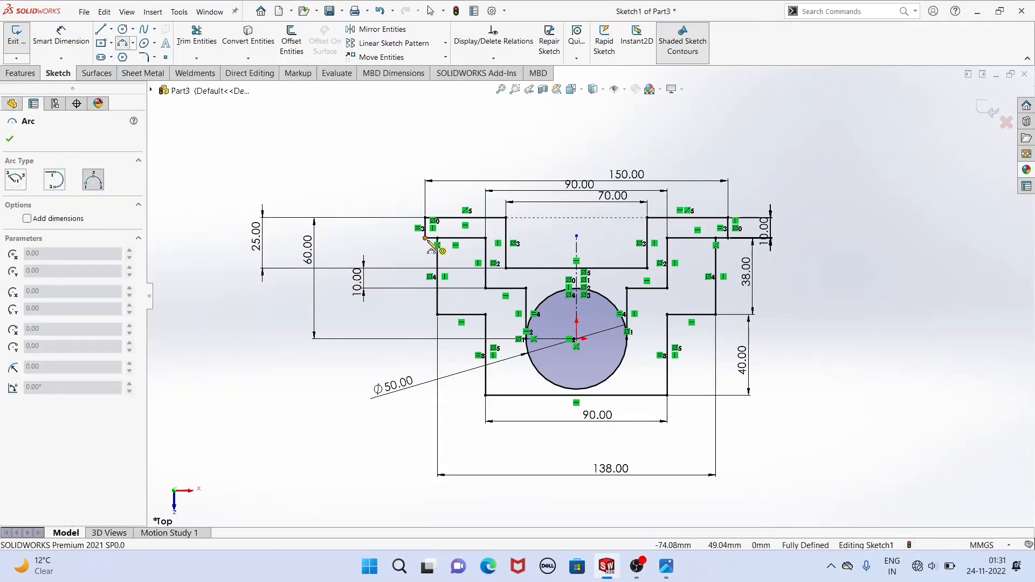
{"action": "left_click", "coordinate": [438, 257]}
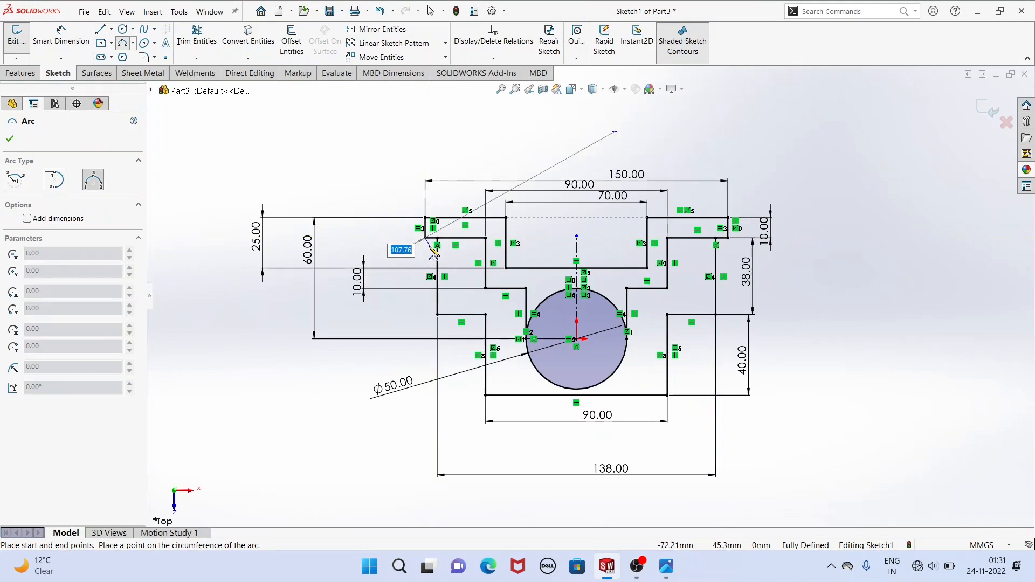
{"action": "left_click", "coordinate": [437, 248]}
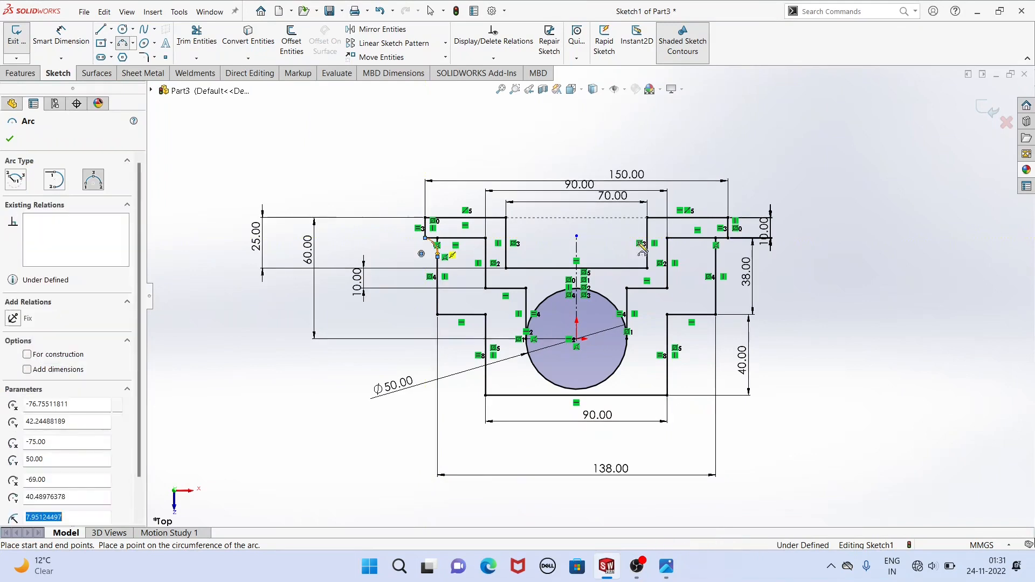
{"action": "right_click", "coordinate": [377, 165]}
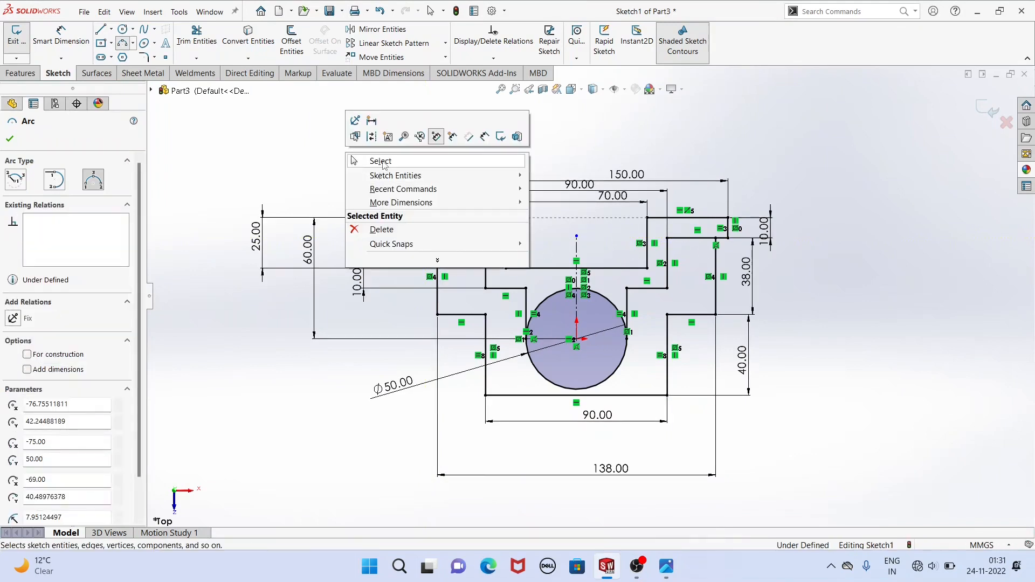
{"action": "left_click", "coordinate": [381, 161]}
Make the arc under the left flange tangent to the left outer vertical line.
{"action": "scroll", "coordinate": [436, 245], "scroll_direction": "down", "scroll_amount": 5}
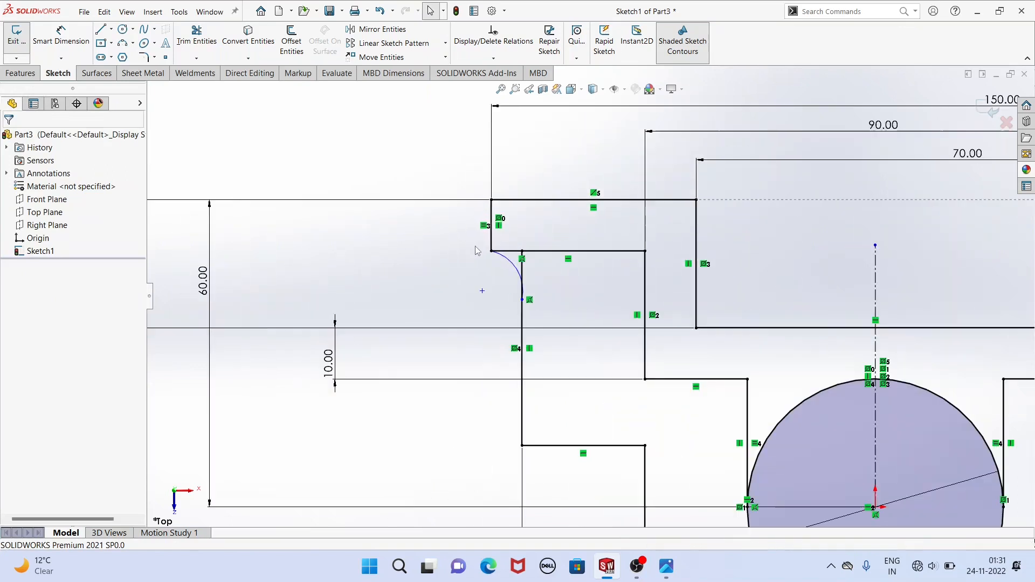
{"action": "left_click", "coordinate": [519, 274]}
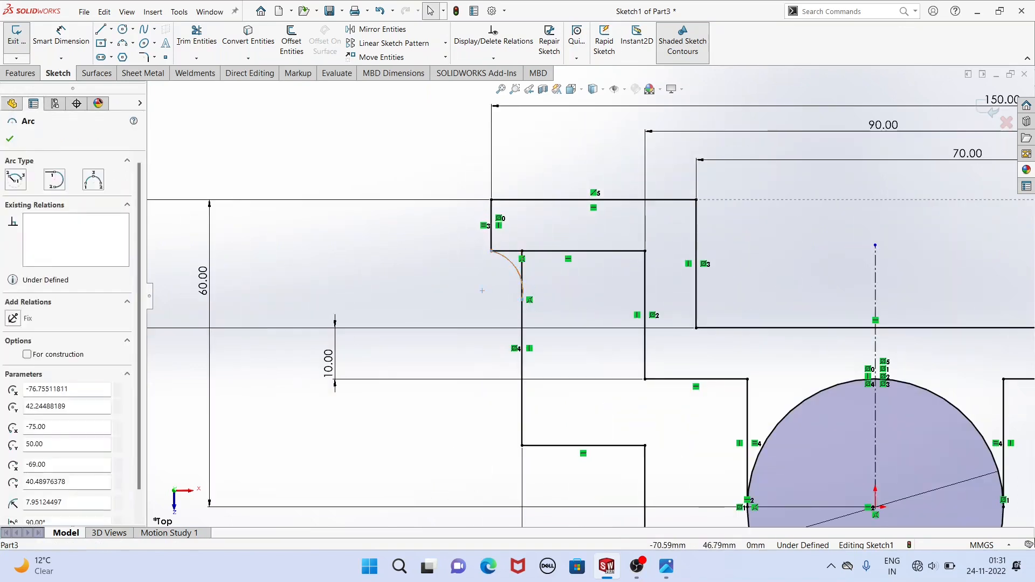
{"action": "left_click", "coordinate": [522, 323], "text": "ctrl"}
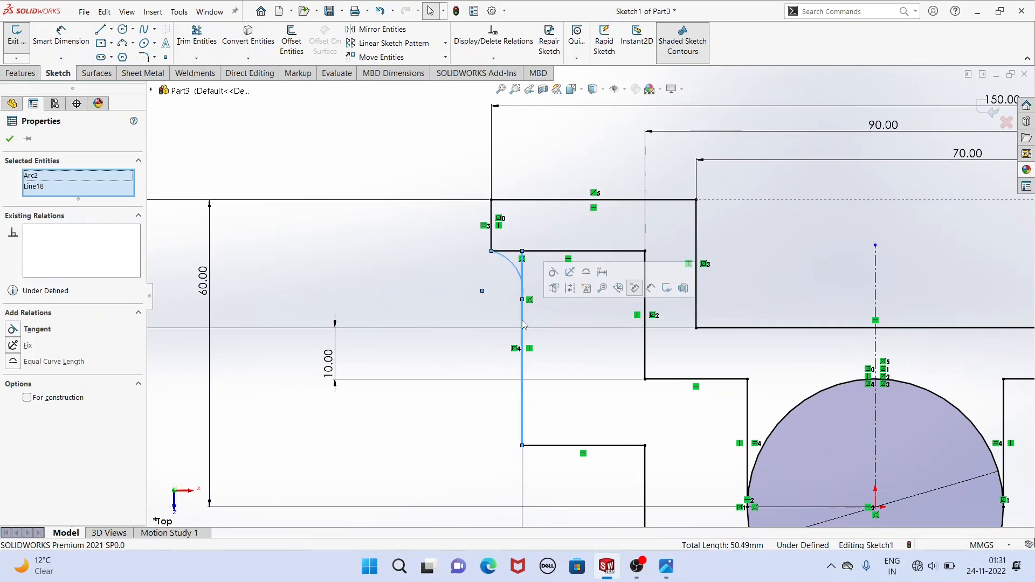
{"action": "left_click", "coordinate": [554, 273]}
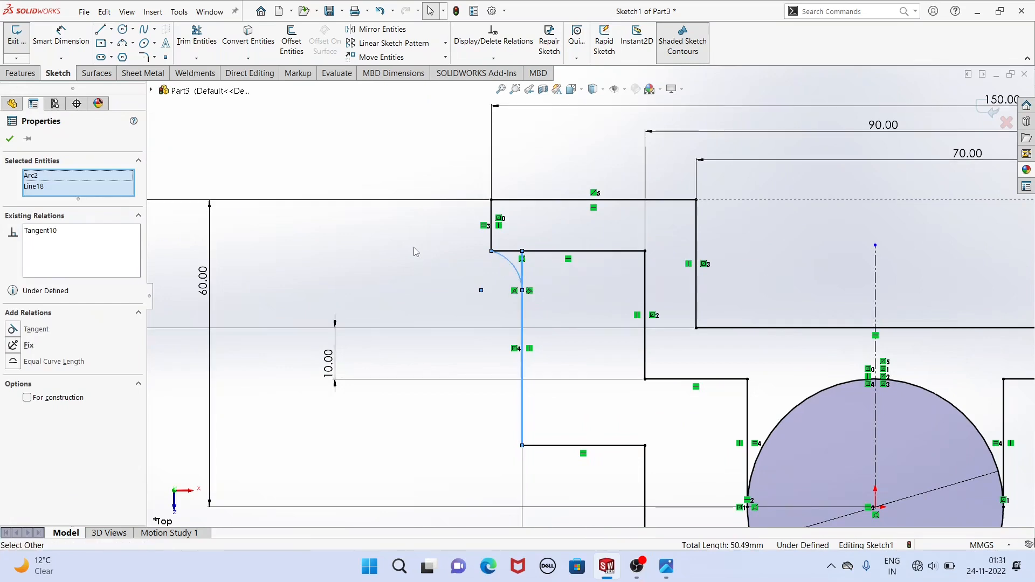
{"action": "left_click", "coordinate": [352, 232]}
Dimension the radius of the arc under the left flange as 6 mm.
{"action": "left_click", "coordinate": [61, 37]}
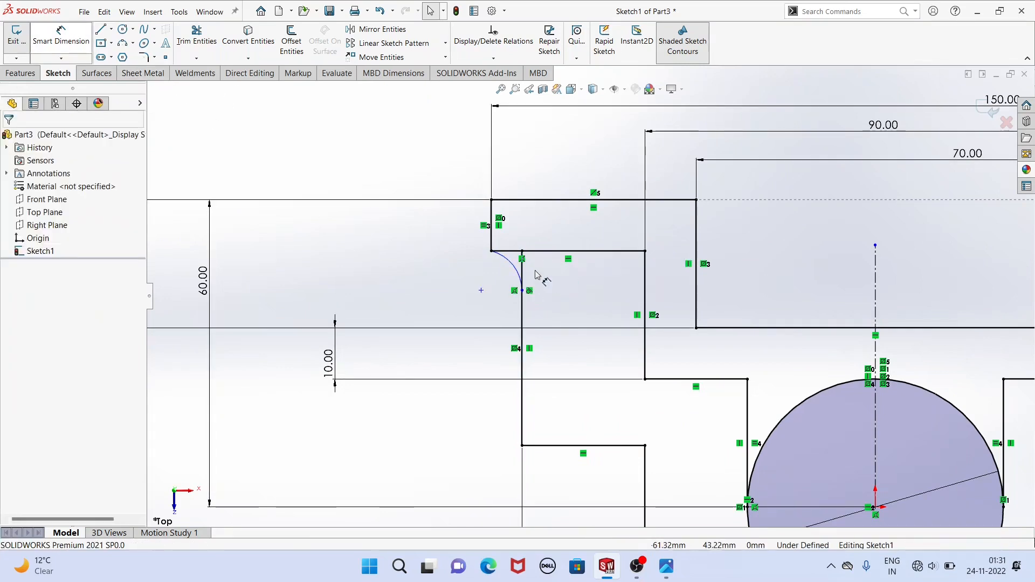
{"action": "left_click", "coordinate": [511, 268]}
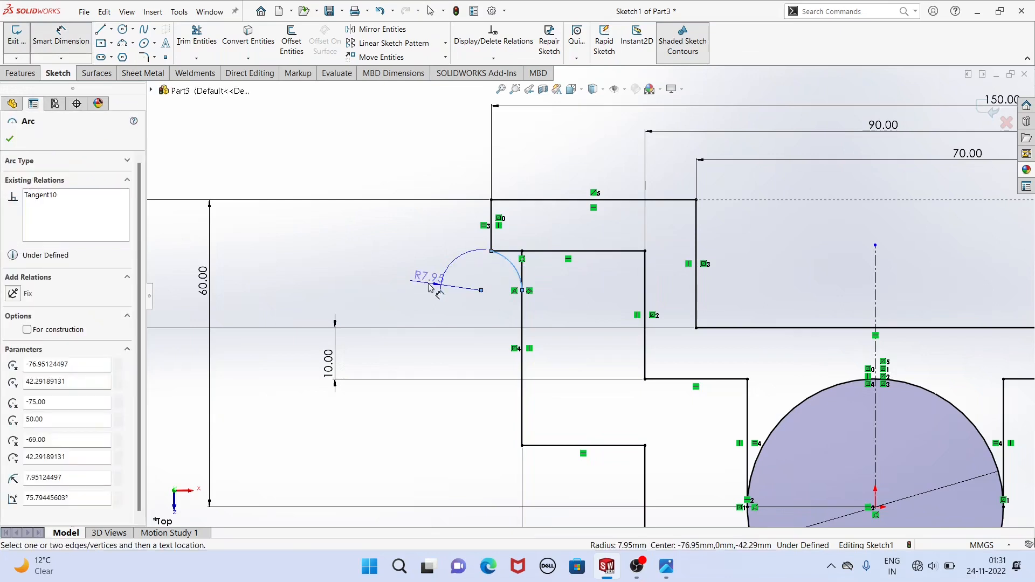
{"action": "left_click", "coordinate": [430, 286]}
{"action": "type", "text": "6"}
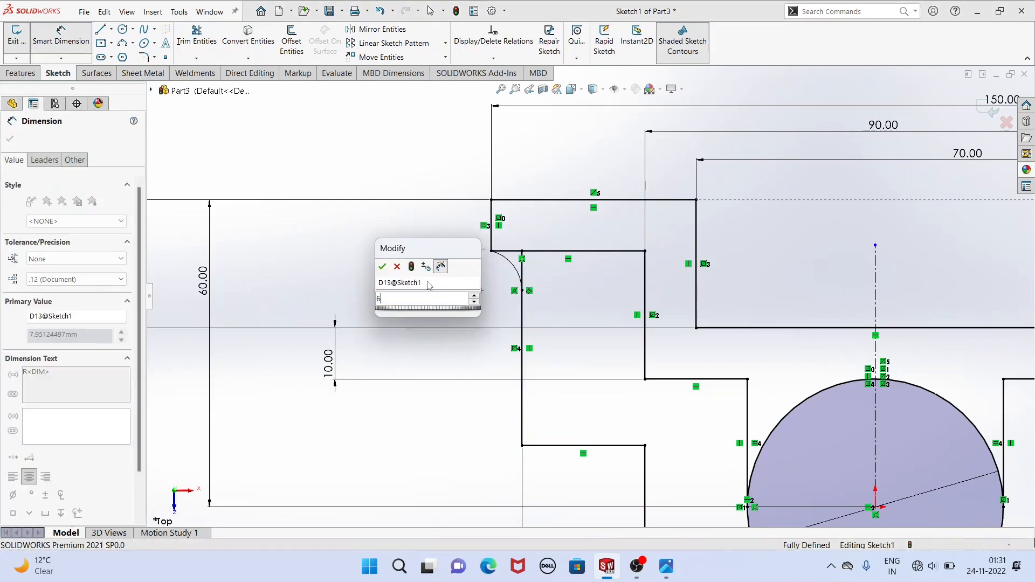
{"action": "key", "text": "Return"}
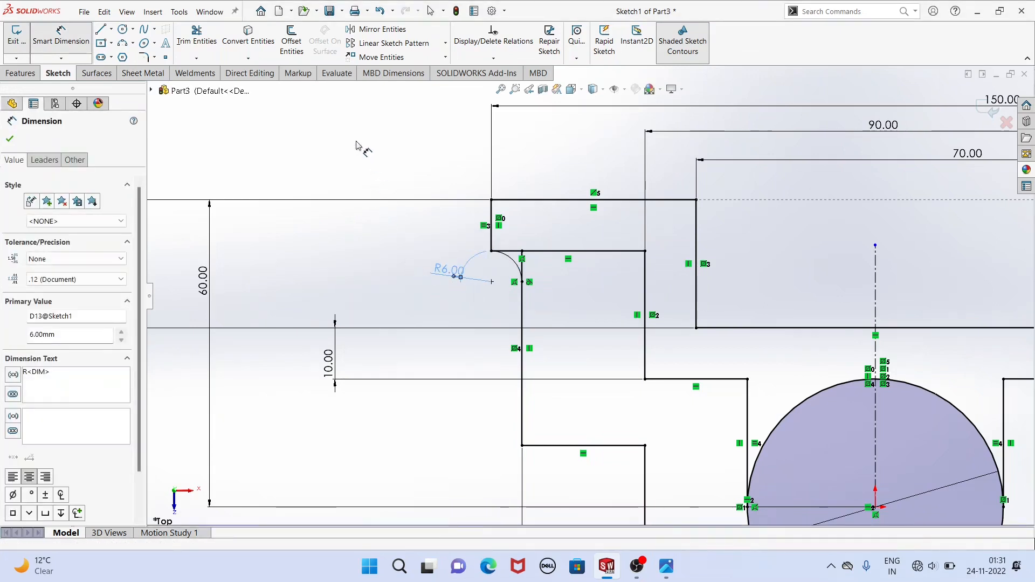
{"action": "right_click", "coordinate": [358, 148]}
{"action": "left_click", "coordinate": [389, 177]}
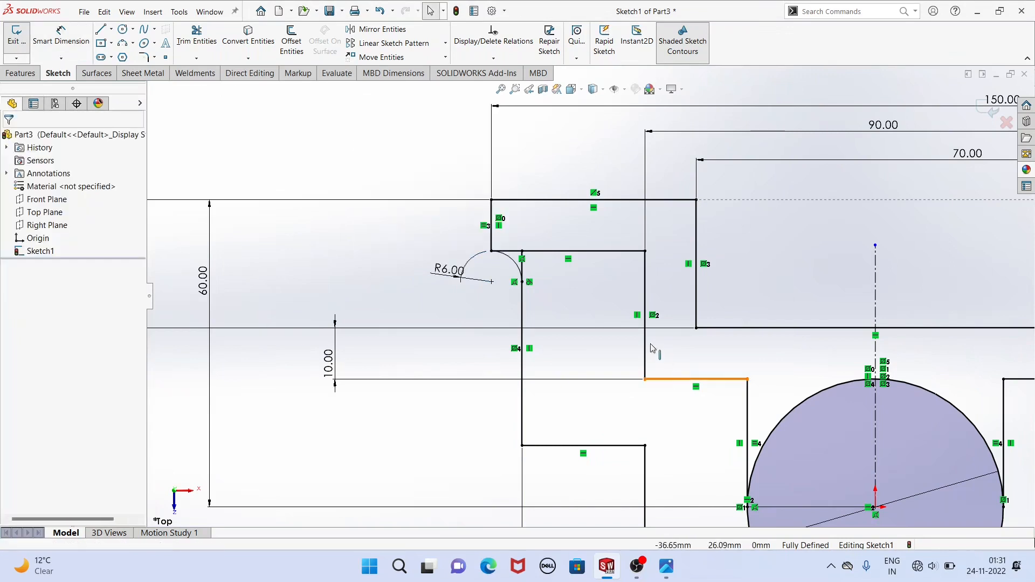
Mirror the 6 mm arc about the vertical centerline to the right flange, keeping the original.
{"action": "key", "text": "z"}
{"action": "key", "text": "z"}
{"action": "scroll", "coordinate": [863, 420], "scroll_direction": "down", "scroll_amount": 4}
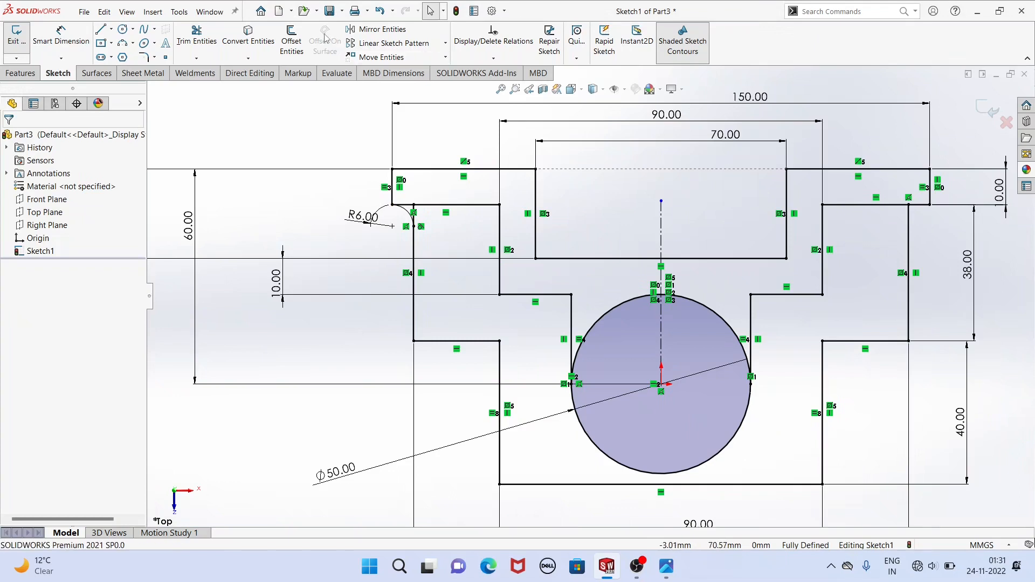
{"action": "left_click", "coordinate": [400, 216]}
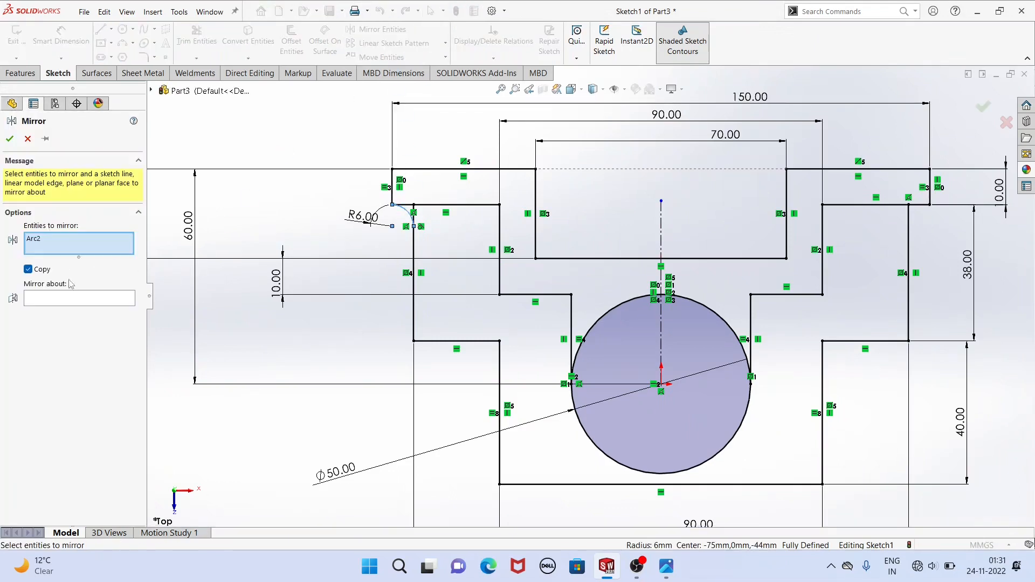
{"action": "left_click", "coordinate": [661, 226]}
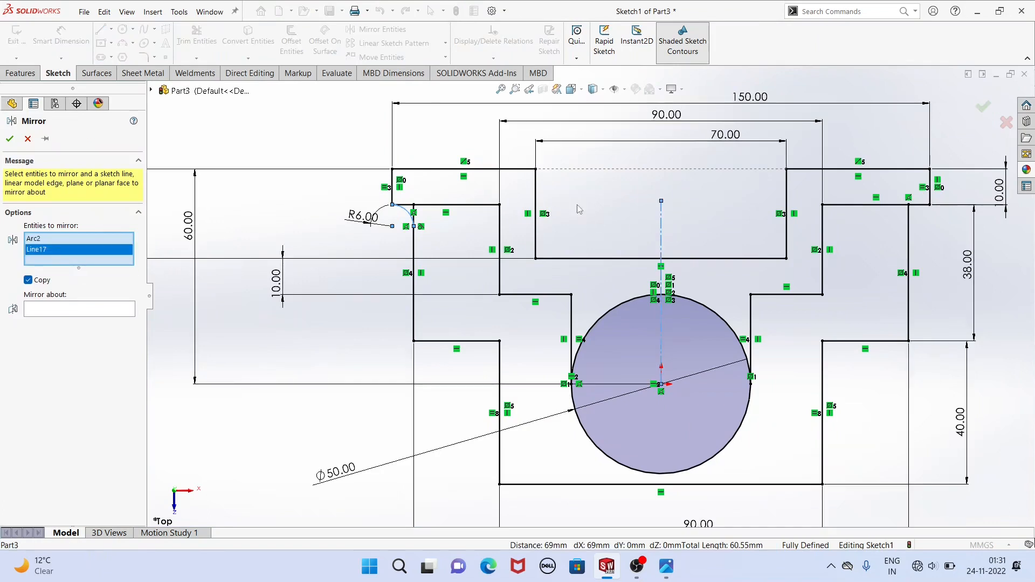
{"action": "right_click", "coordinate": [52, 251]}
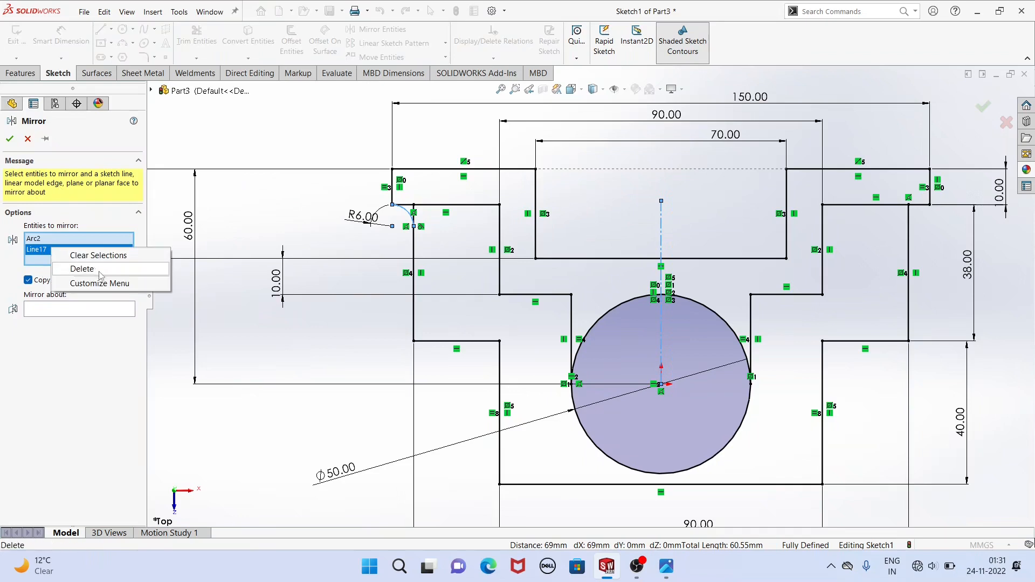
{"action": "left_click", "coordinate": [81, 268]}
{"action": "left_click", "coordinate": [90, 302]}
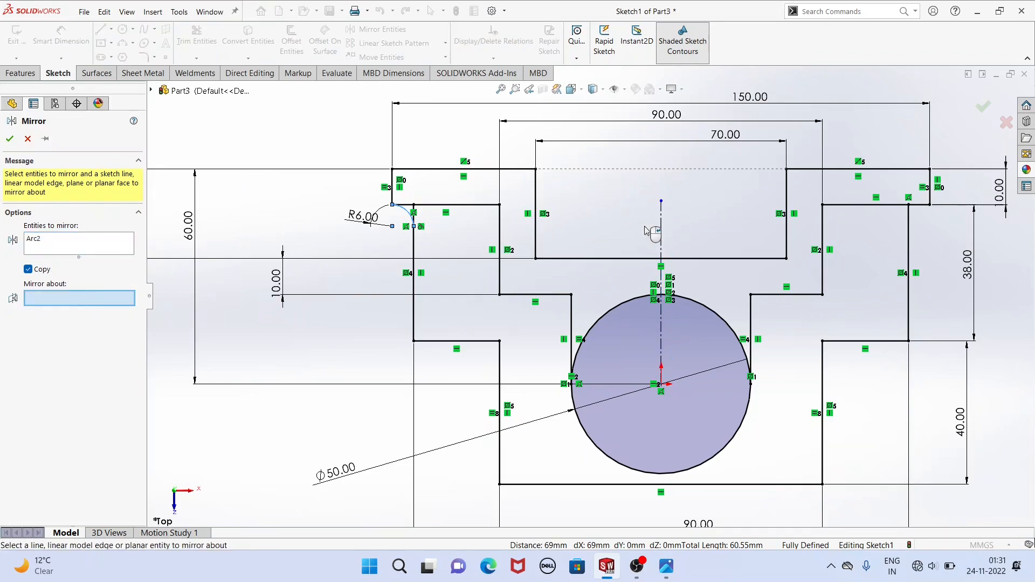
{"action": "left_click", "coordinate": [662, 245]}
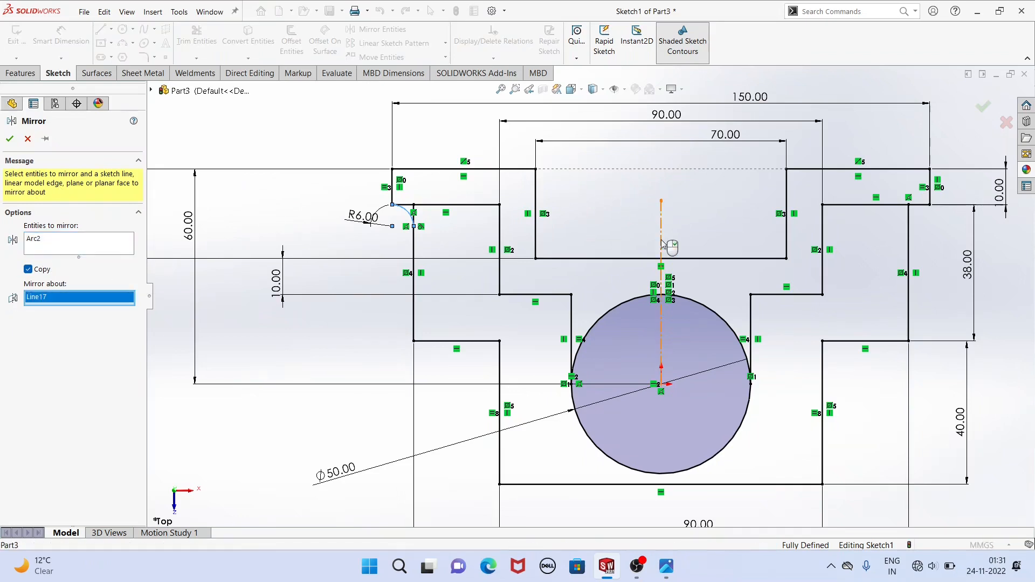
{"action": "left_click", "coordinate": [16, 144]}
{"action": "key", "text": "f"}
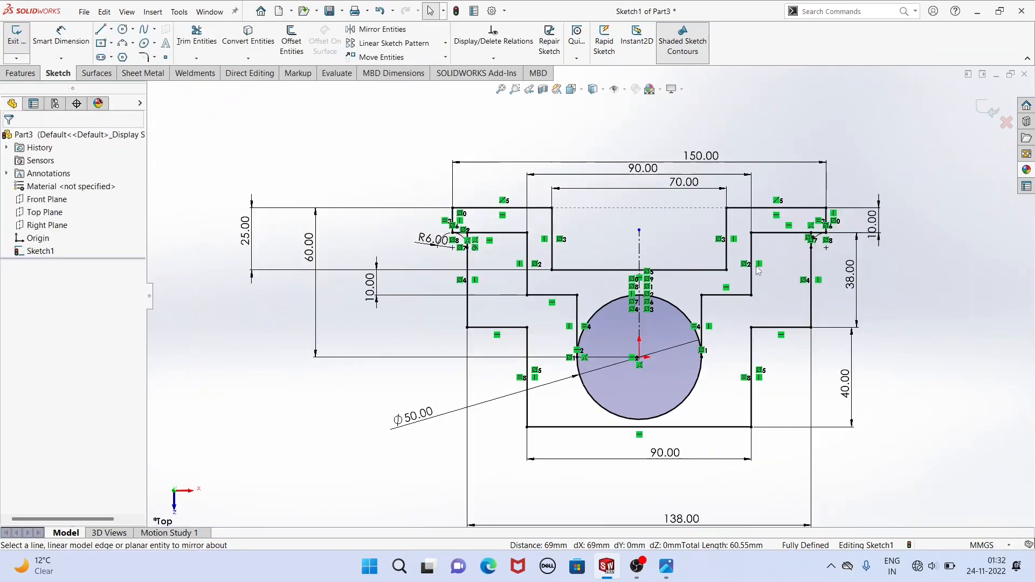
Fillet the two step corners beside the circle and the two bottom corners of the 70 mm wide recess with a 3 mm radius.
{"action": "left_click", "coordinate": [143, 57]}
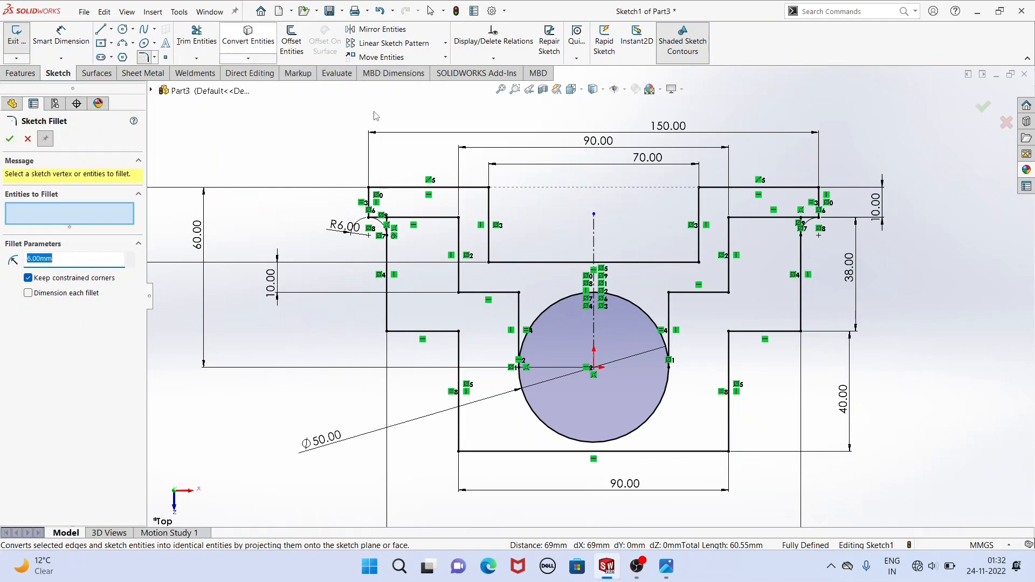
{"action": "left_click", "coordinate": [594, 298]}
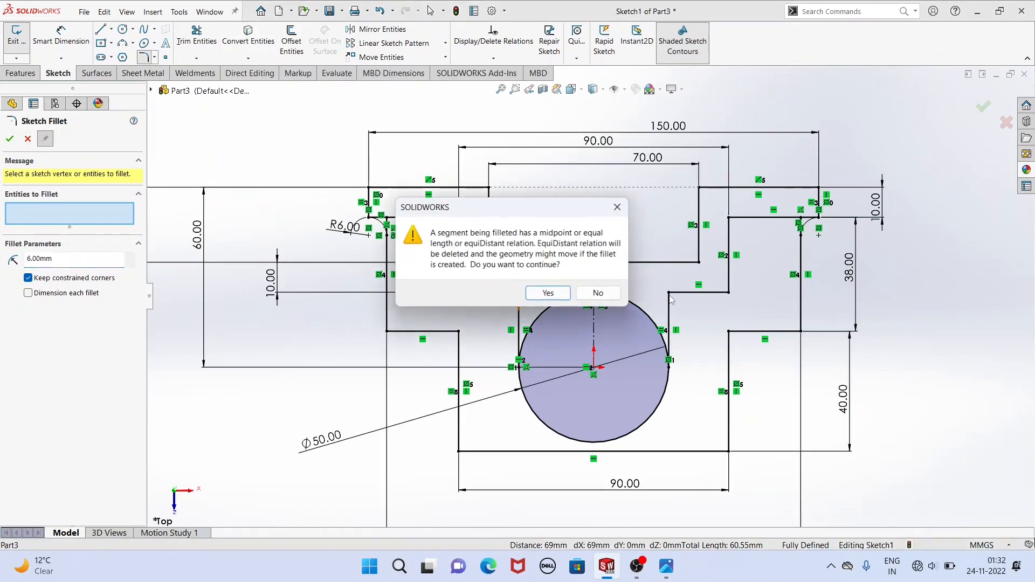
{"action": "left_click", "coordinate": [531, 294]}
{"action": "left_click", "coordinate": [673, 297]}
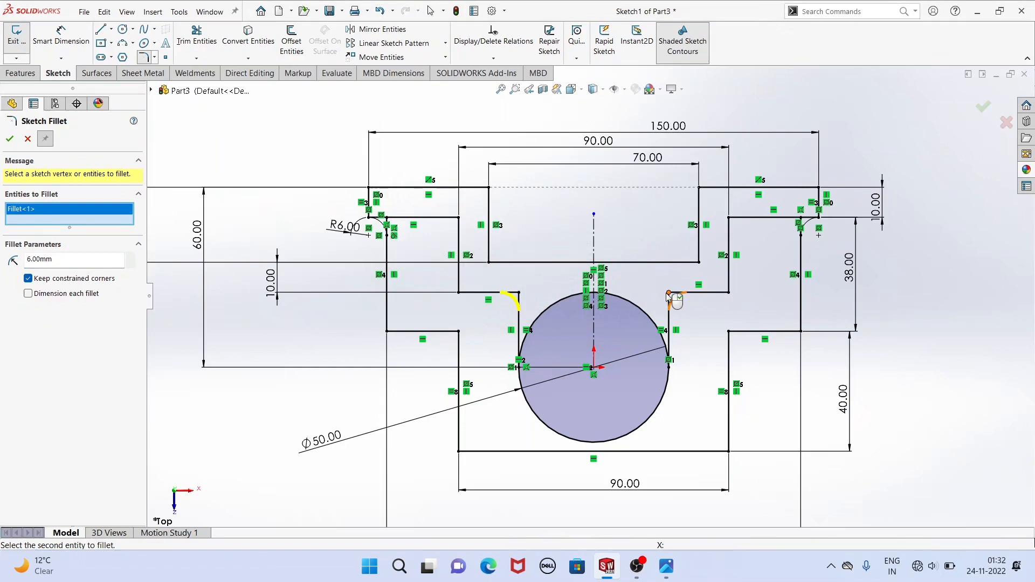
{"action": "left_click", "coordinate": [554, 297]}
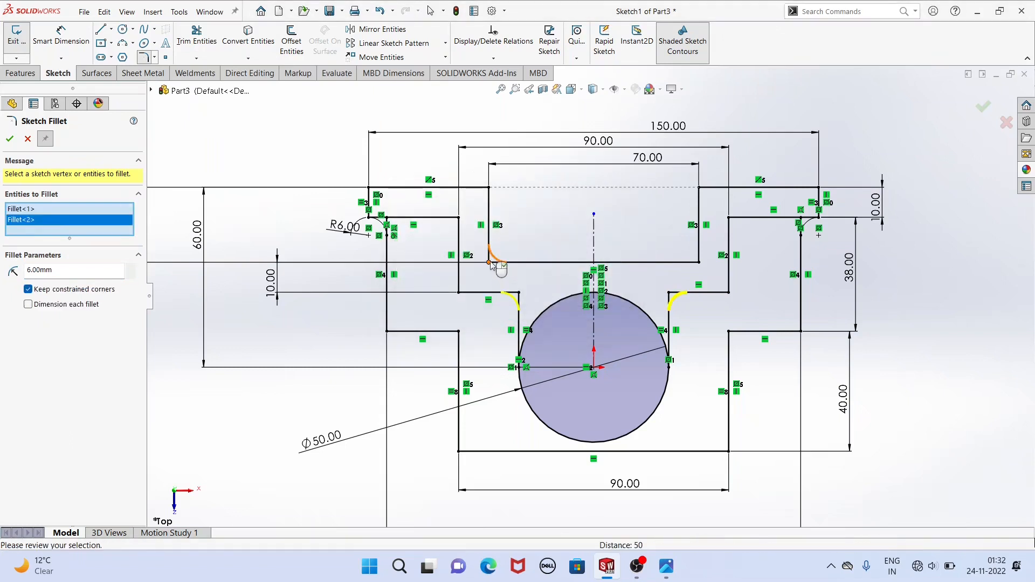
{"action": "left_click", "coordinate": [489, 263]}
{"action": "left_click", "coordinate": [699, 264]}
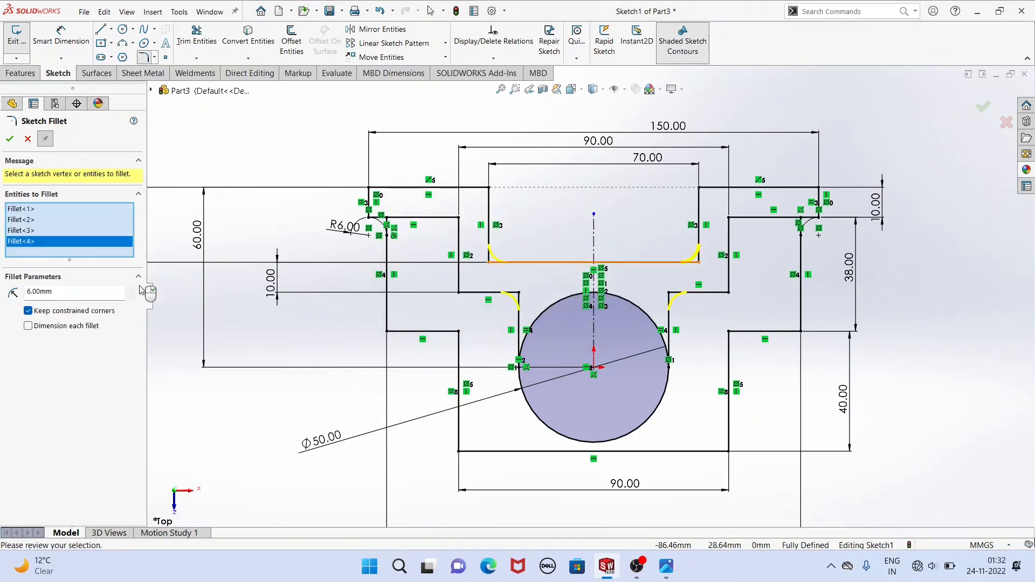
{"action": "type", "text": "3"}
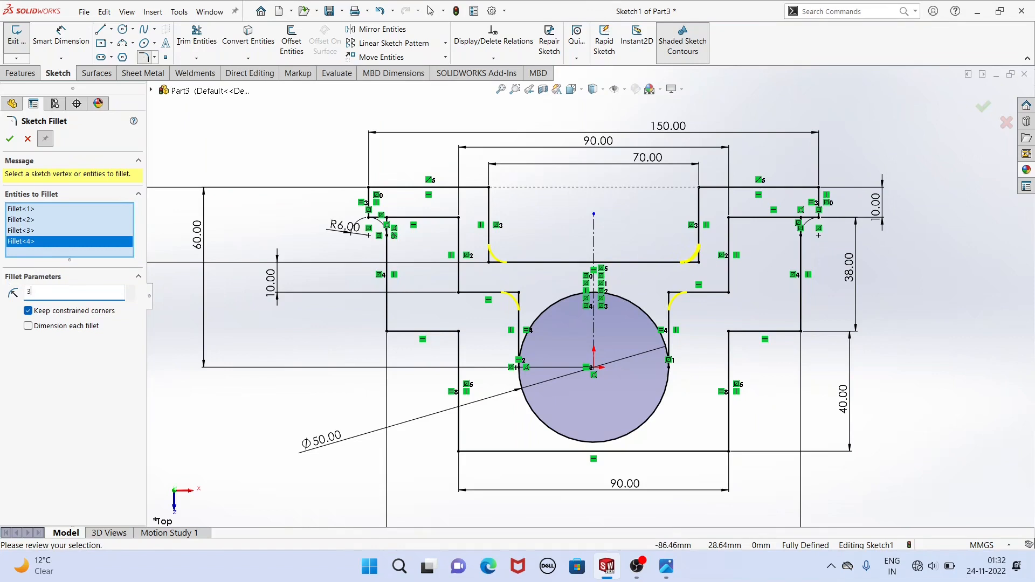
{"action": "key", "text": "Return"}
{"action": "left_click", "coordinate": [12, 140]}
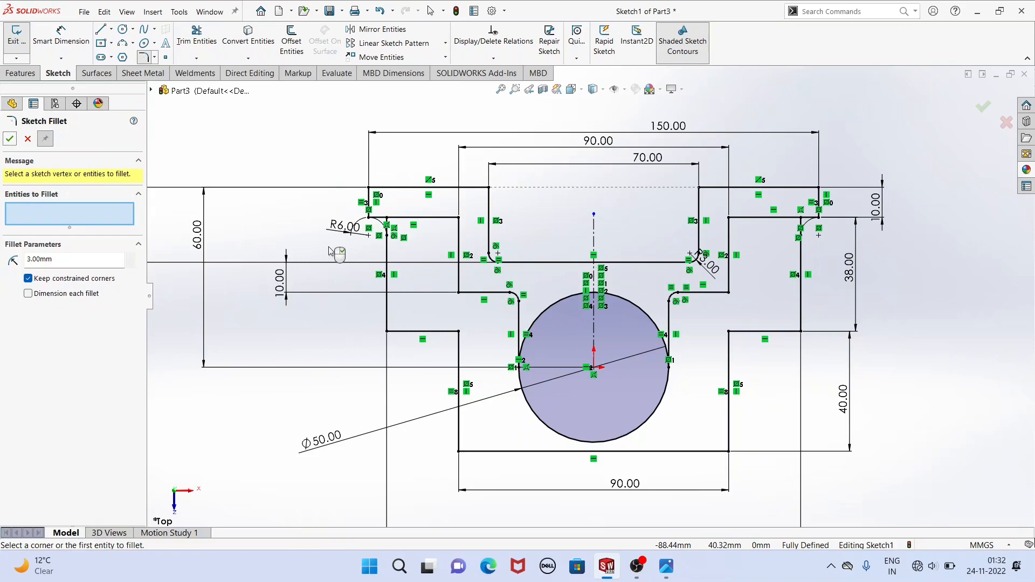
Check the corner radii in the reference drawing and set the sketch fillet radius to 12 mm.
{"action": "left_click", "coordinate": [666, 575]}
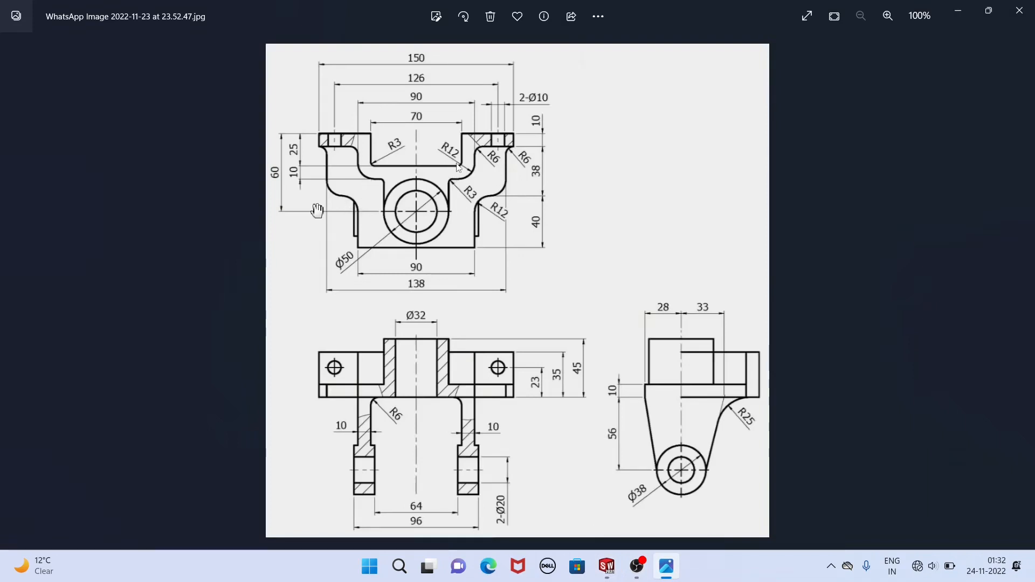
{"action": "left_click", "coordinate": [607, 566]}
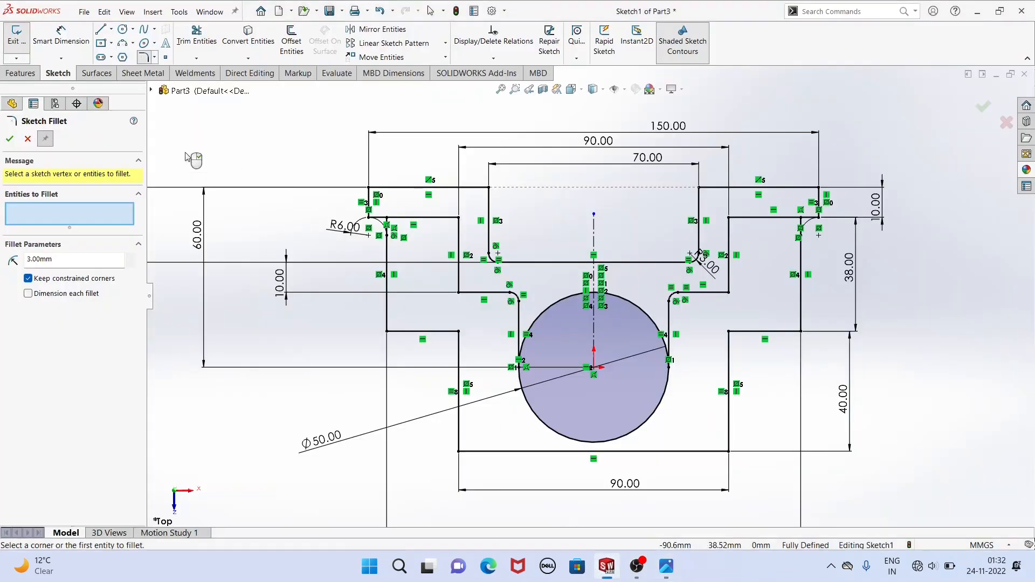
{"action": "left_click", "coordinate": [388, 331]}
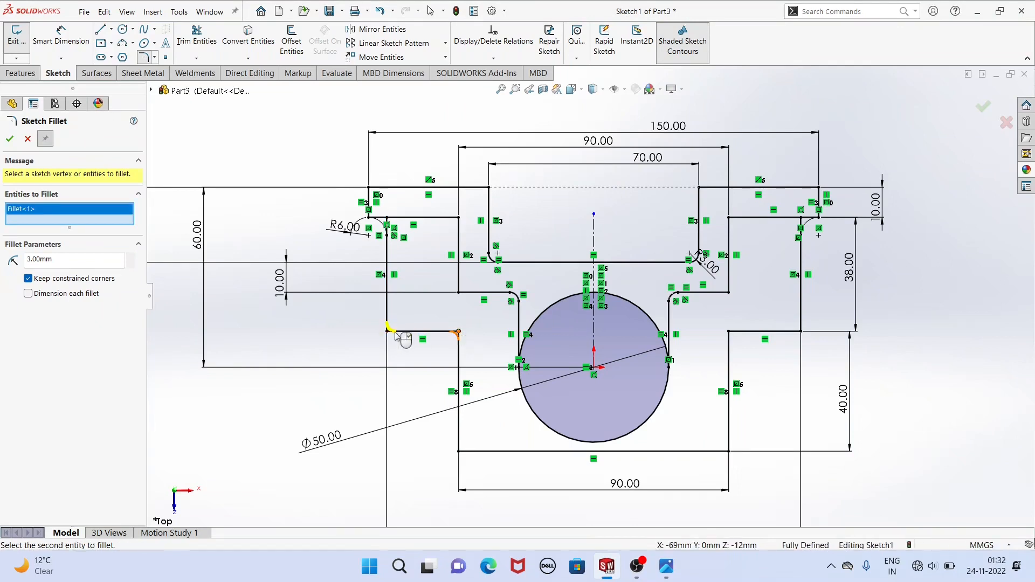
{"action": "type", "text": "12"}
{"action": "key", "text": "Return"}
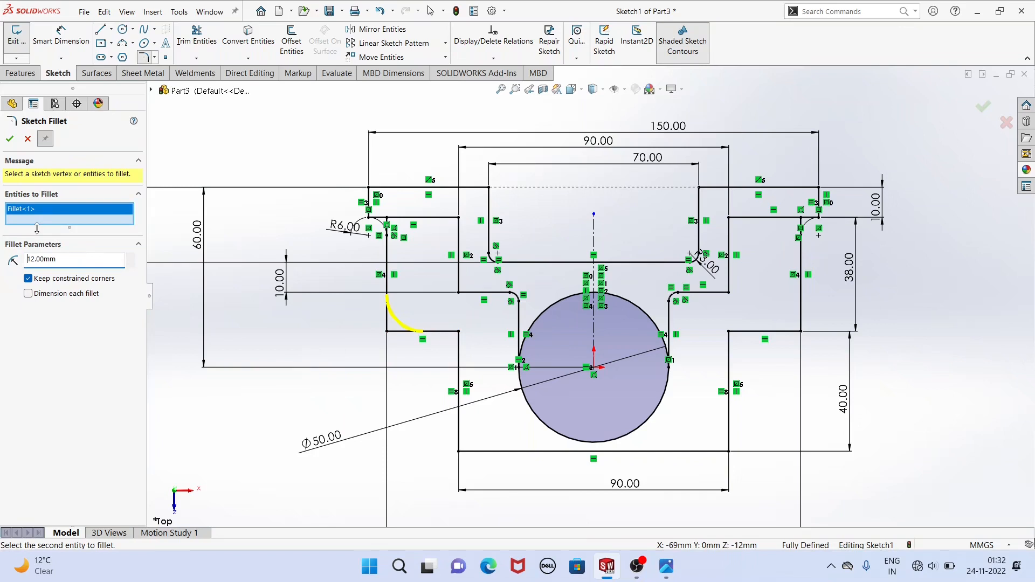
{"action": "left_click", "coordinate": [459, 333]}
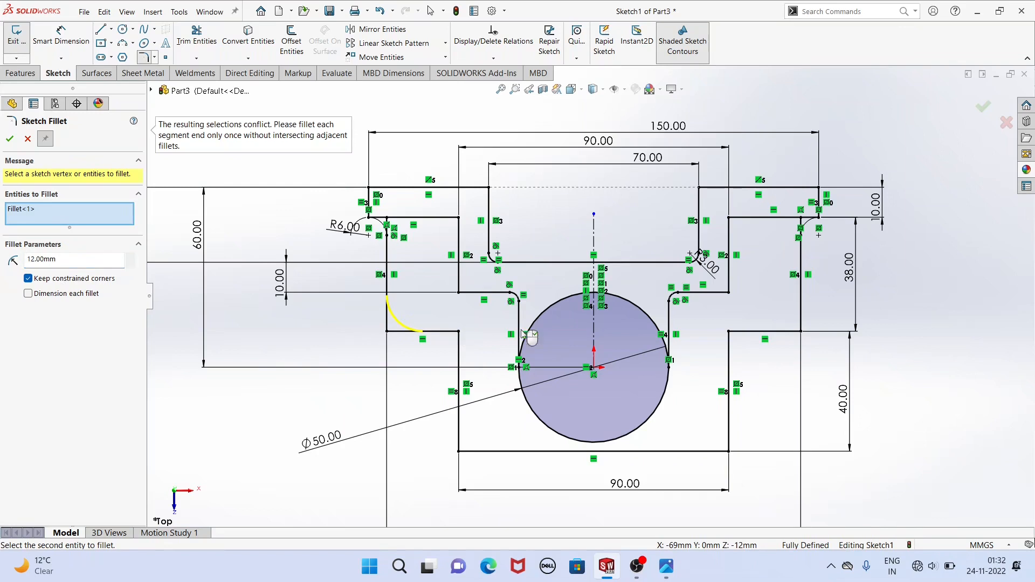
{"action": "left_click", "coordinate": [794, 333]}
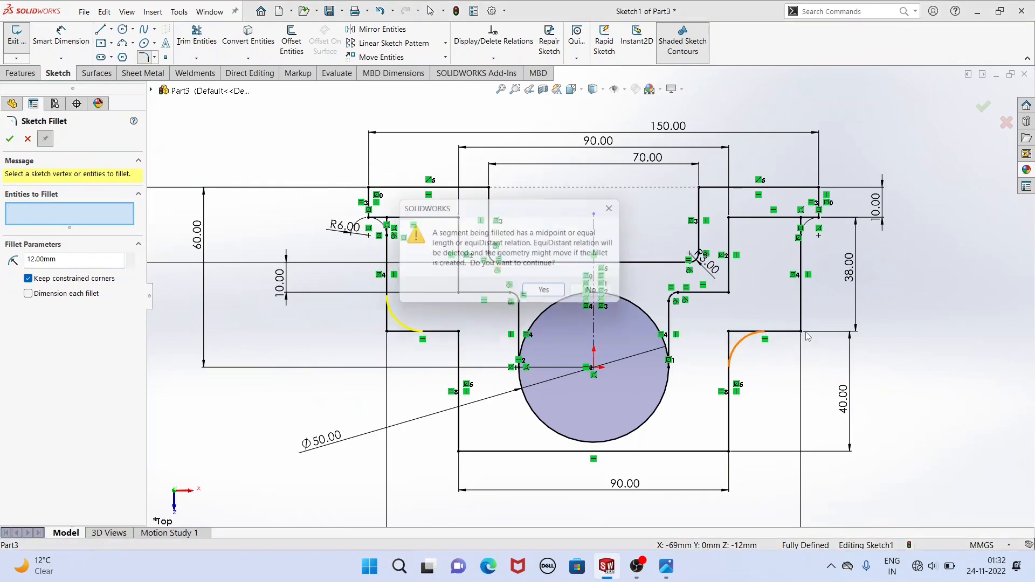
{"action": "left_click", "coordinate": [553, 295]}
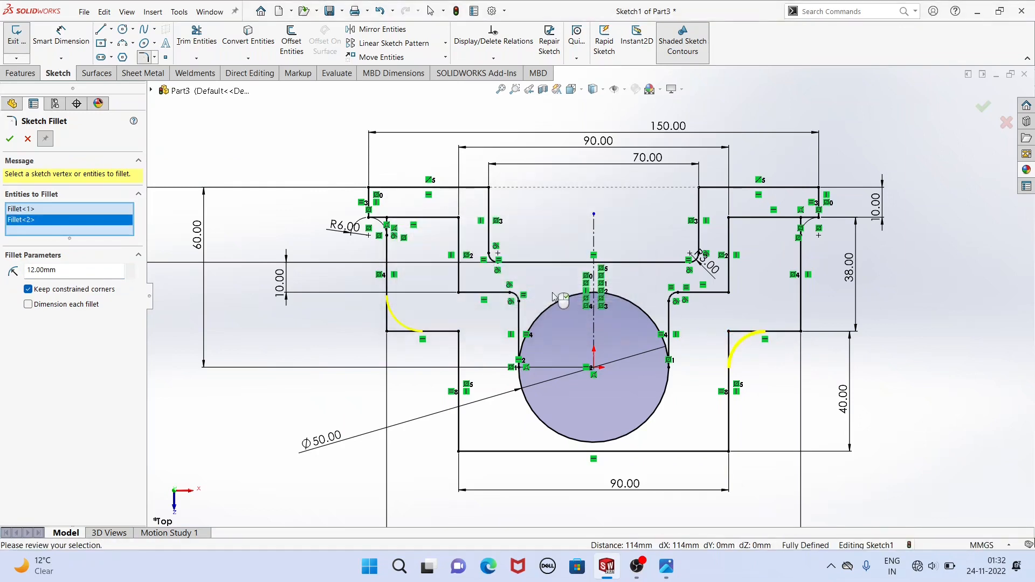
{"action": "left_click", "coordinate": [801, 331]}
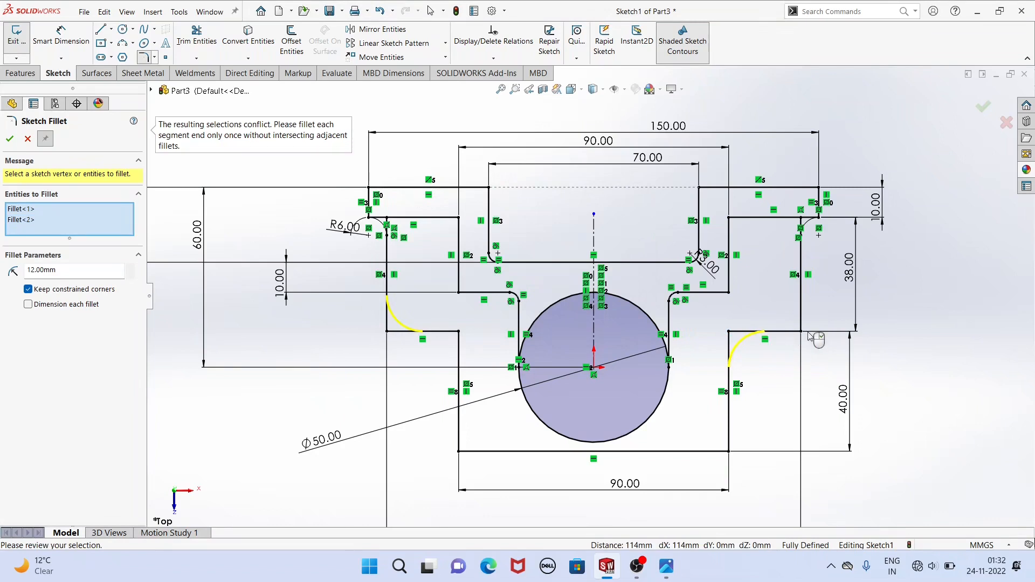
{"action": "key", "text": "z"}
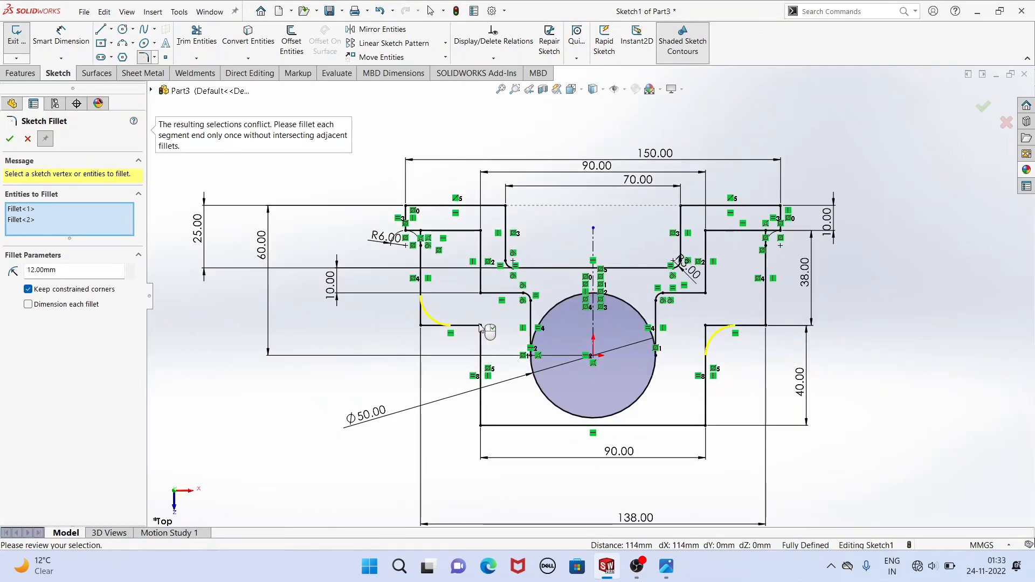
{"action": "right_click", "coordinate": [20, 213]}
{"action": "left_click", "coordinate": [46, 219]}
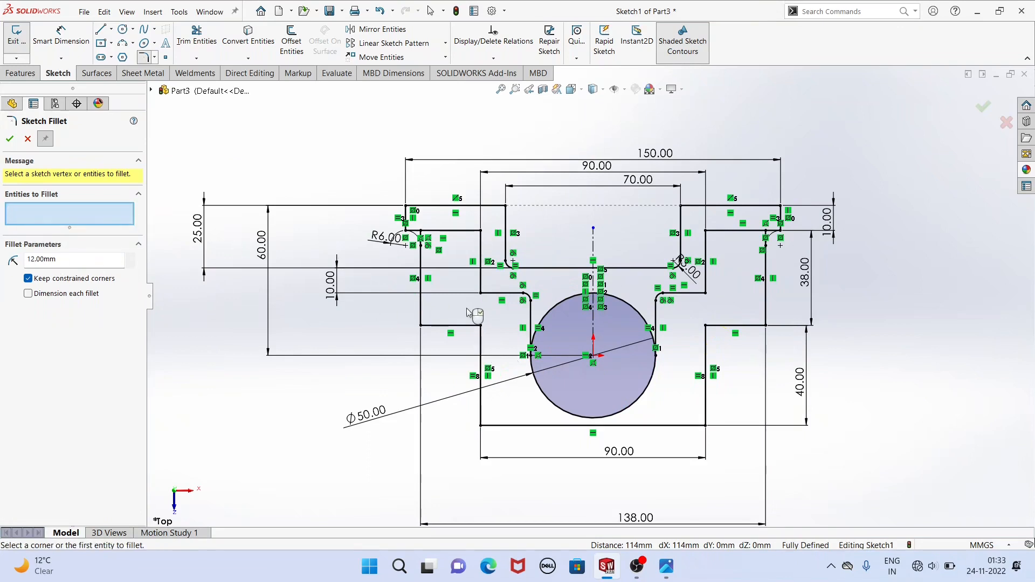
Fillet the two inner corners where the 138 mm body meets the 90 mm base and the two lower corners of the upper stepped contour with a 12 mm radius.
{"action": "left_click", "coordinate": [481, 327]}
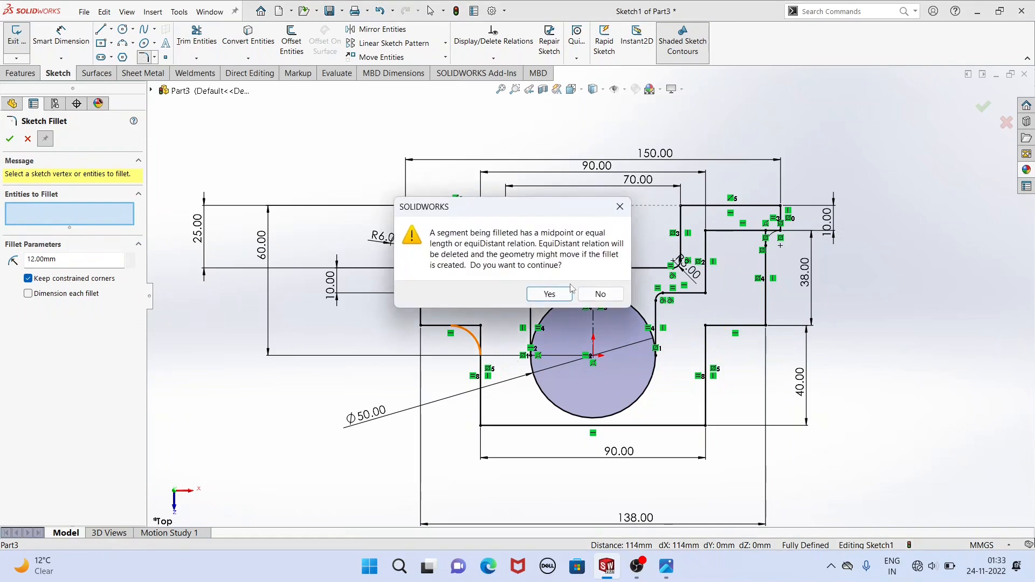
{"action": "left_click", "coordinate": [522, 294]}
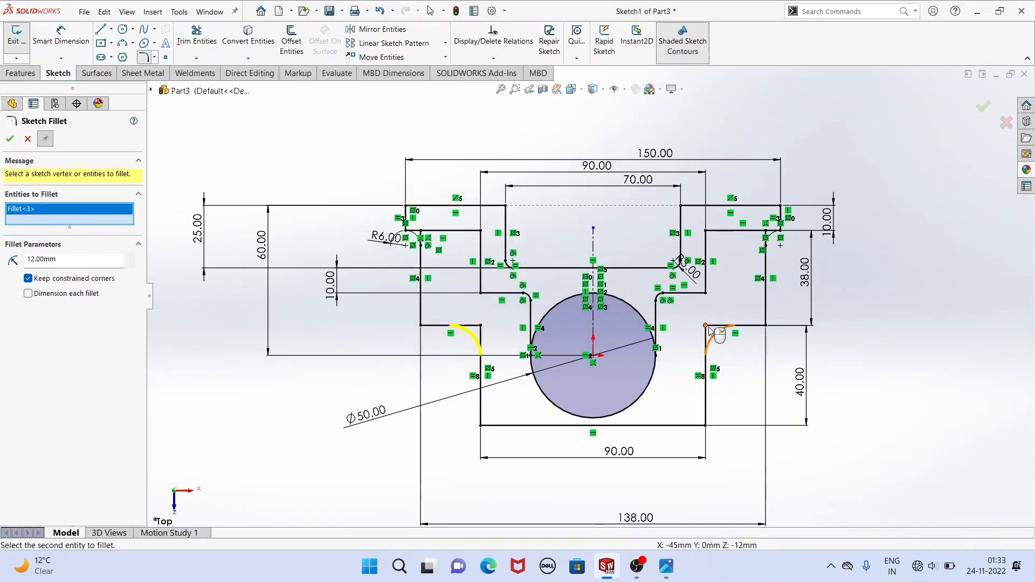
{"action": "left_click", "coordinate": [708, 327]}
{"action": "left_click", "coordinate": [548, 293]}
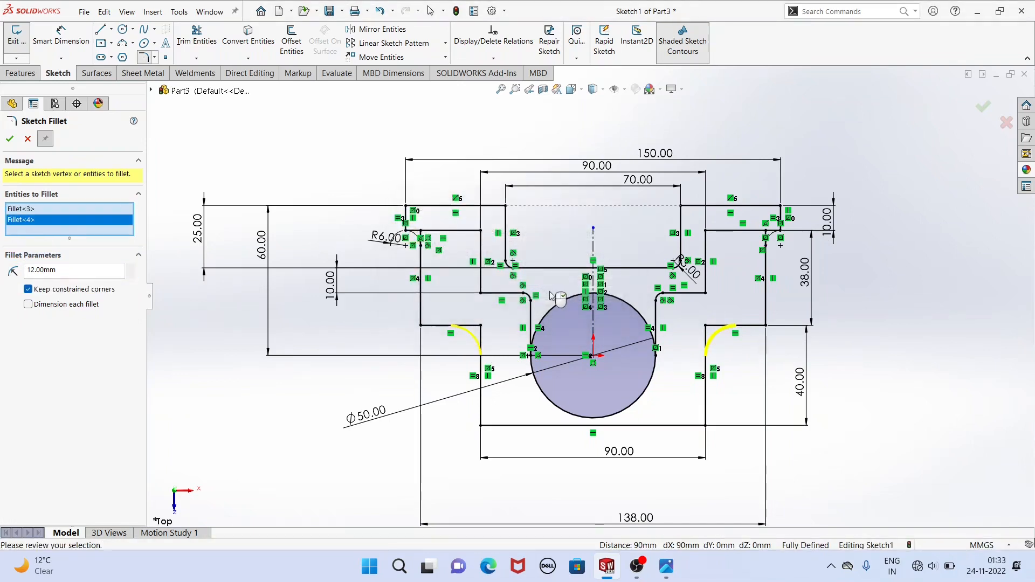
{"action": "left_click", "coordinate": [706, 294]}
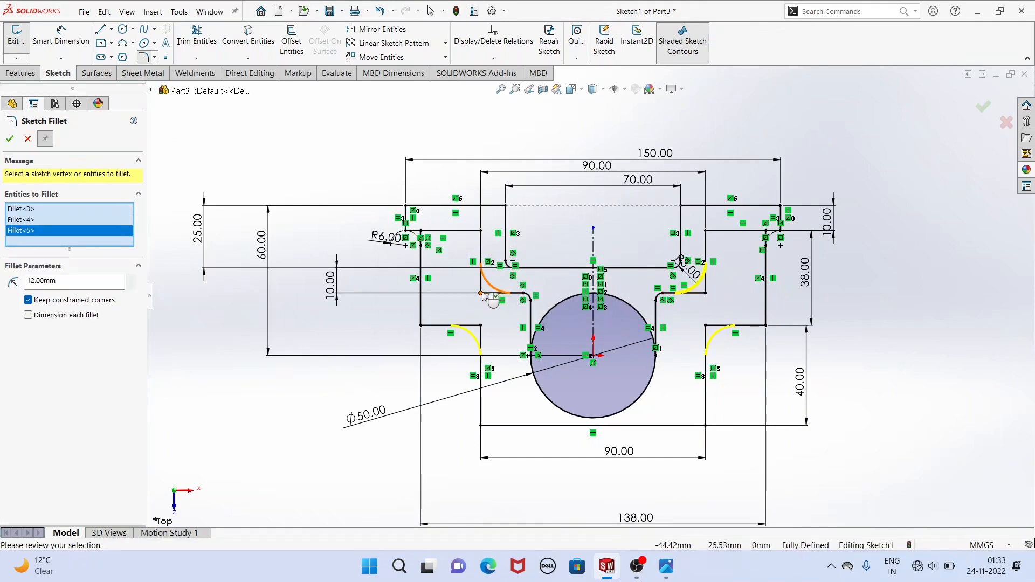
{"action": "left_click", "coordinate": [482, 294]}
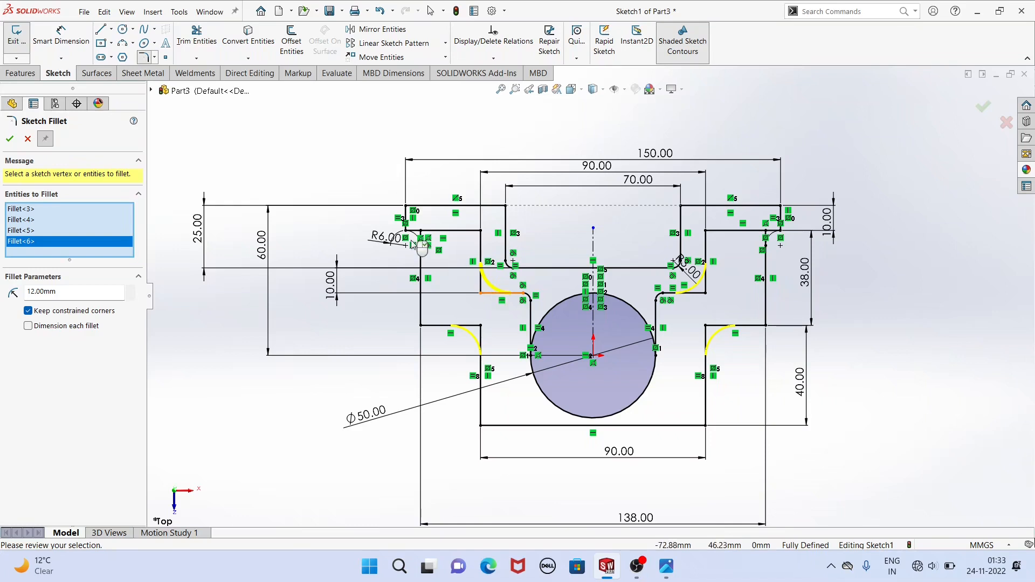
{"action": "left_click_drag", "start_coordinate": [64, 292], "coordinate": [4, 306]}
{"action": "type", "text": "6"}
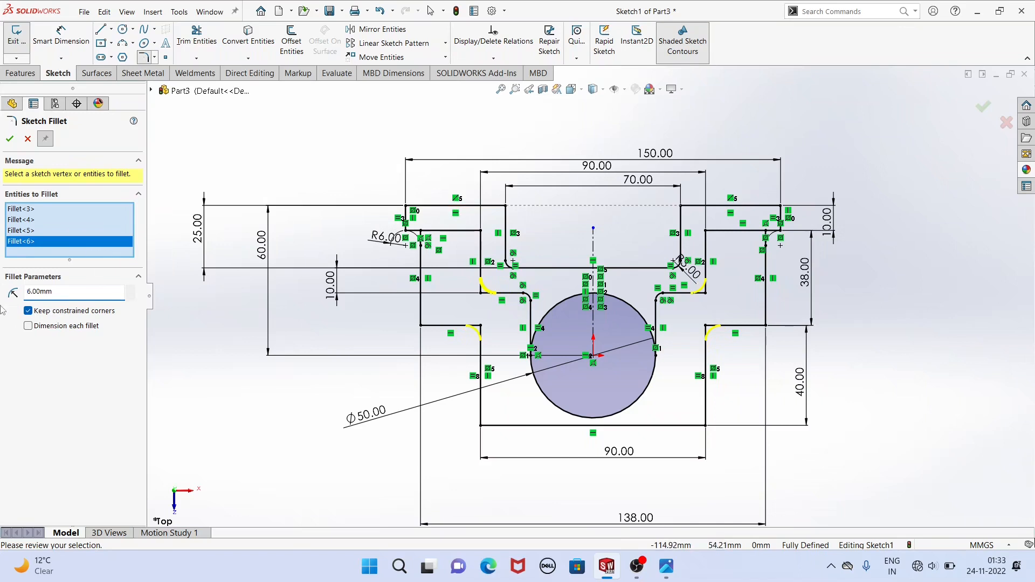
{"action": "left_click_drag", "start_coordinate": [57, 293], "coordinate": [12, 290]}
{"action": "key", "text": "Return"}
{"action": "left_click", "coordinate": [10, 140]}
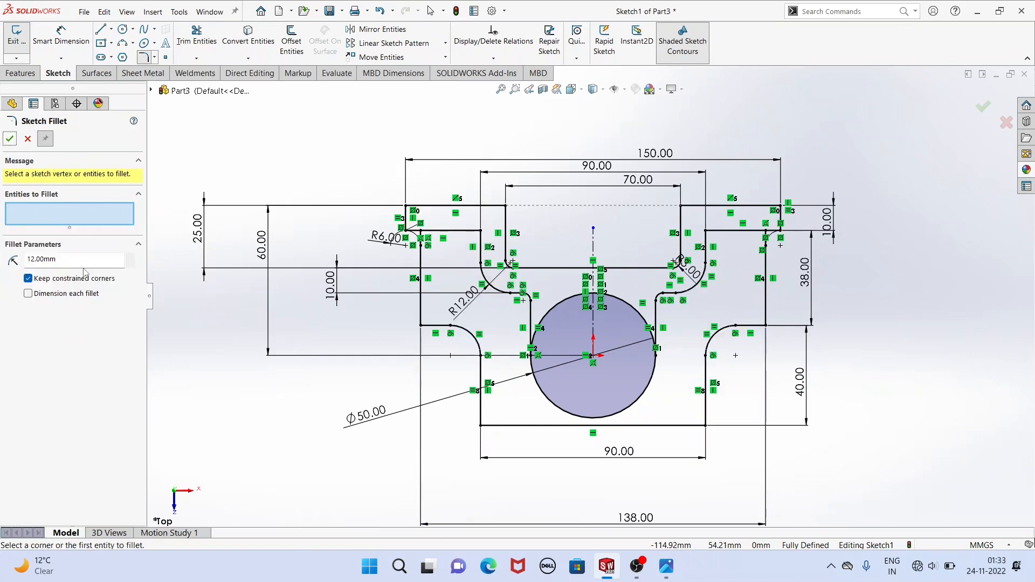
Fillet the two inner corners under the left and right flanges with a 6 mm radius and finish the Sketch Fillet command.
{"action": "left_click_drag", "start_coordinate": [77, 260], "coordinate": [11, 247]}
{"action": "type", "text": "6"}
{"action": "left_click", "coordinate": [706, 232]}
{"action": "left_click", "coordinate": [481, 230]}
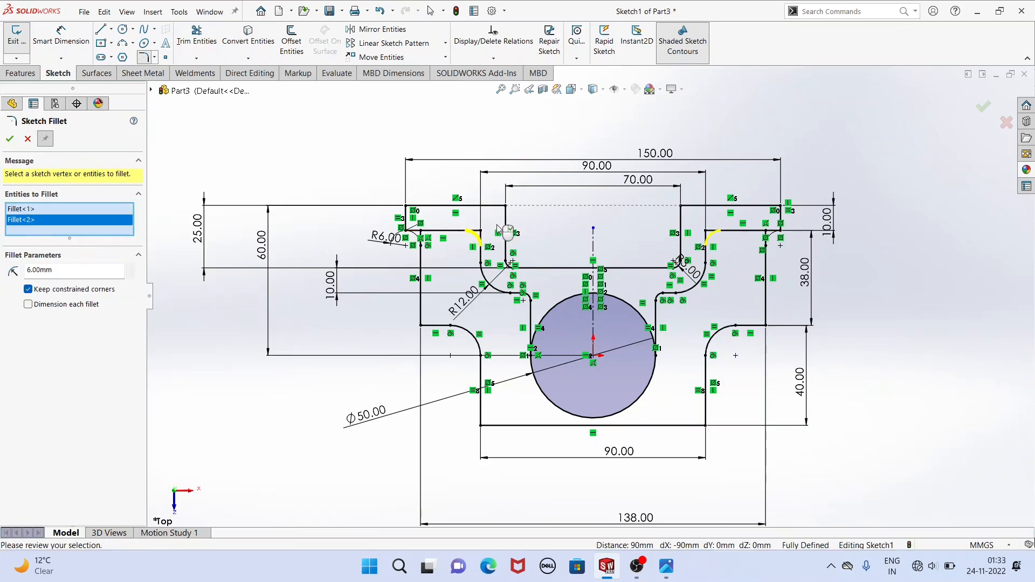
{"action": "left_click", "coordinate": [11, 139]}
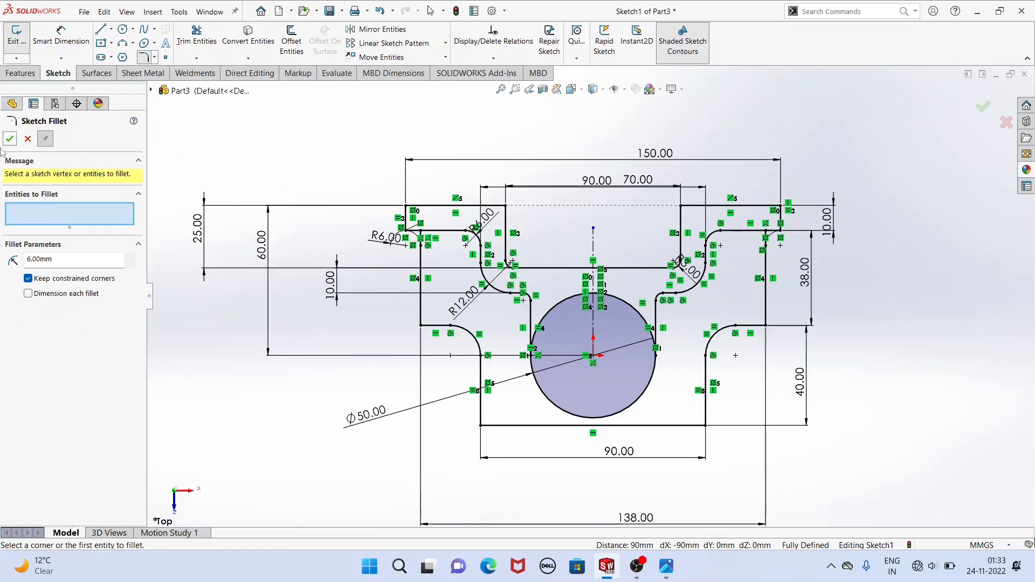
{"action": "left_click", "coordinate": [9, 141]}
Start a blind Boss-Extrude with the left and right regions of the upper flange contour selected, and check the reference drawing for its depth.
{"action": "scroll", "coordinate": [310, 194], "scroll_direction": "up", "scroll_amount": 2}
{"action": "mouse_move", "coordinate": [283, 176]}
{"action": "middle_mouse_down"}
{"action": "mouse_move", "coordinate": [270, 135]}
{"action": "mouse_move", "coordinate": [302, 125]}
{"action": "middle_mouse_up"}
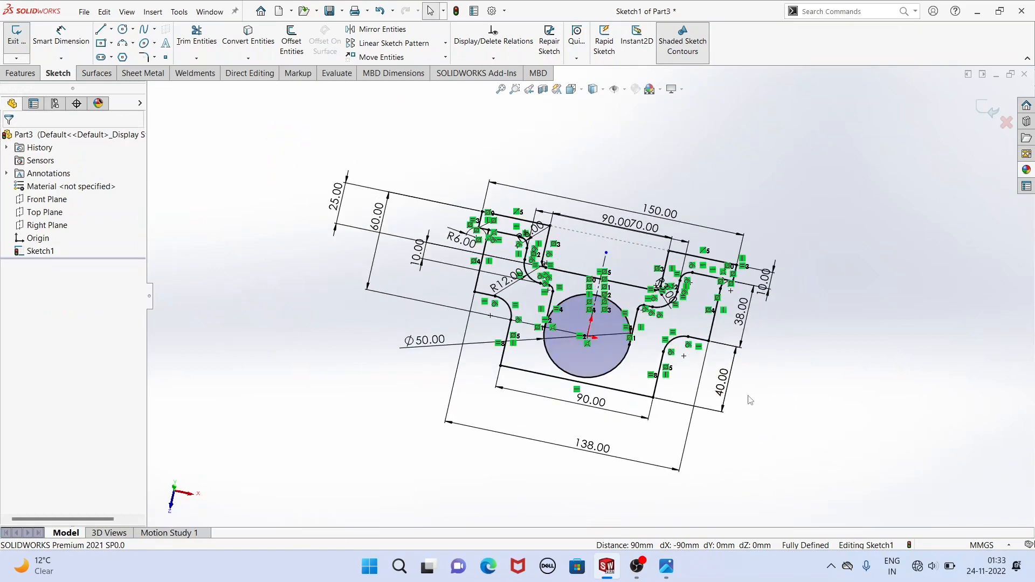
{"action": "left_click", "coordinate": [666, 566]}
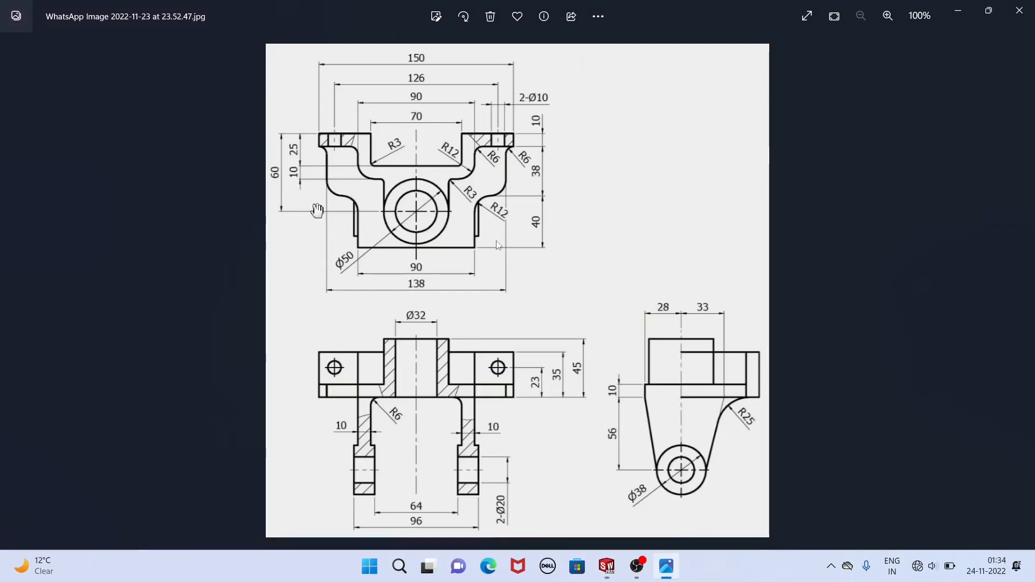
{"action": "left_click", "coordinate": [607, 566]}
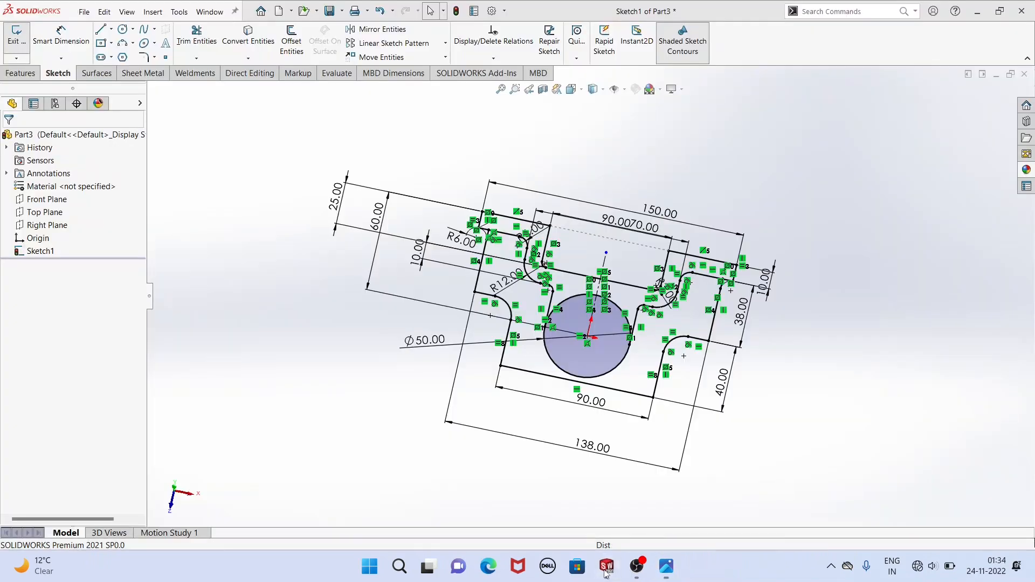
{"action": "left_click", "coordinate": [21, 73]}
{"action": "left_click", "coordinate": [22, 38]}
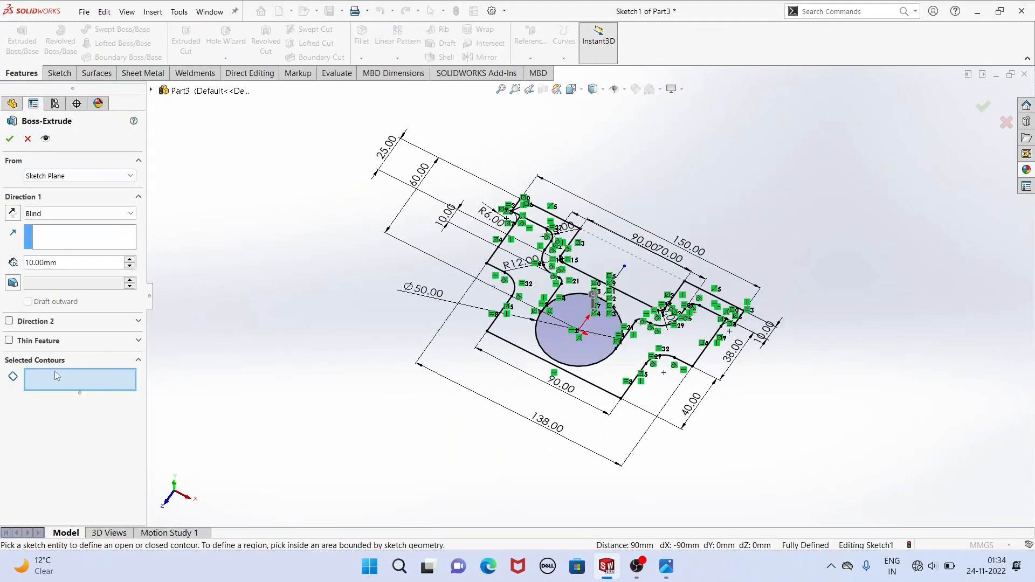
{"action": "left_click", "coordinate": [560, 232]}
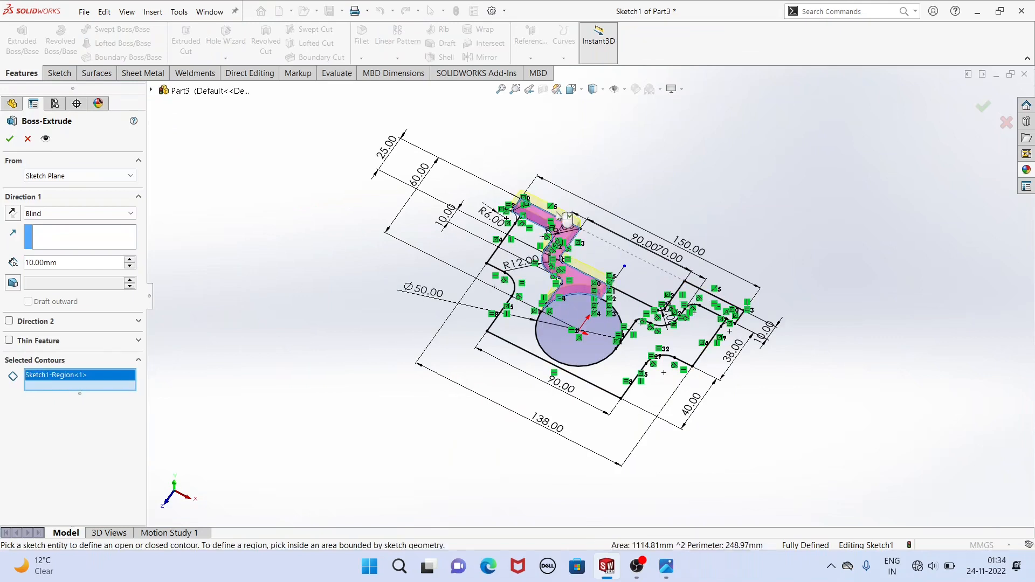
{"action": "left_click", "coordinate": [631, 312]}
{"action": "mouse_move", "coordinate": [737, 301]}
{"action": "middle_mouse_down"}
{"action": "mouse_move", "coordinate": [719, 238]}
{"action": "mouse_move", "coordinate": [729, 246]}
{"action": "middle_mouse_up"}
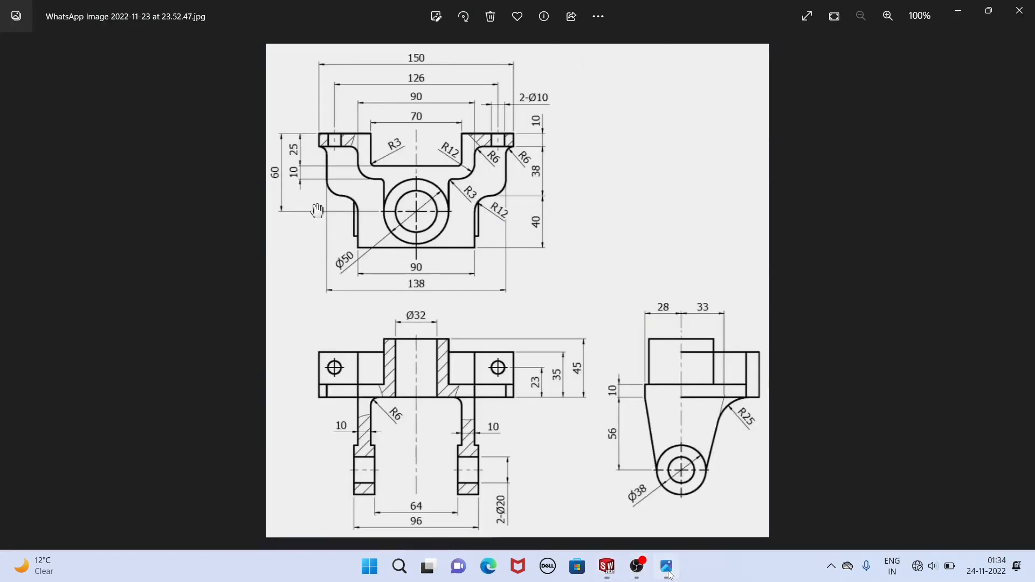
{"action": "left_click", "coordinate": [666, 566]}
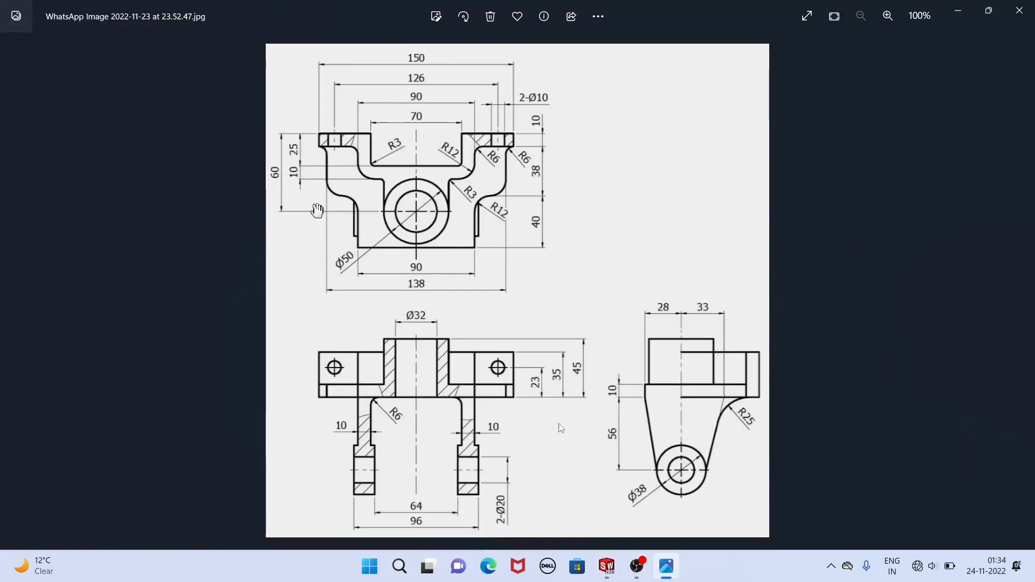
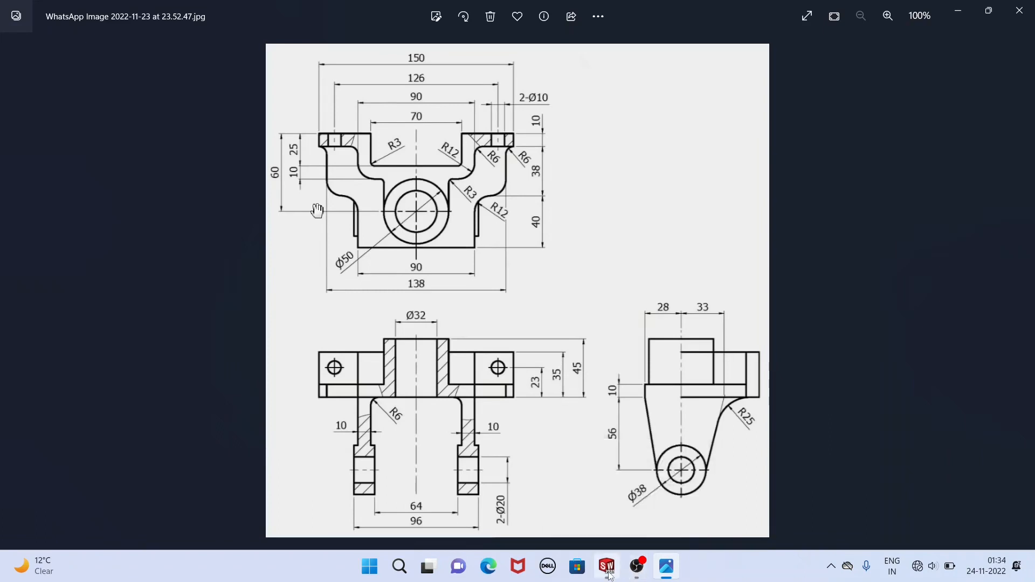
Set the blind extrusion depth of the upper flange contour to 35 mm and finish the Boss-Extrude.
{"action": "mouse_move", "coordinate": [609, 576]}
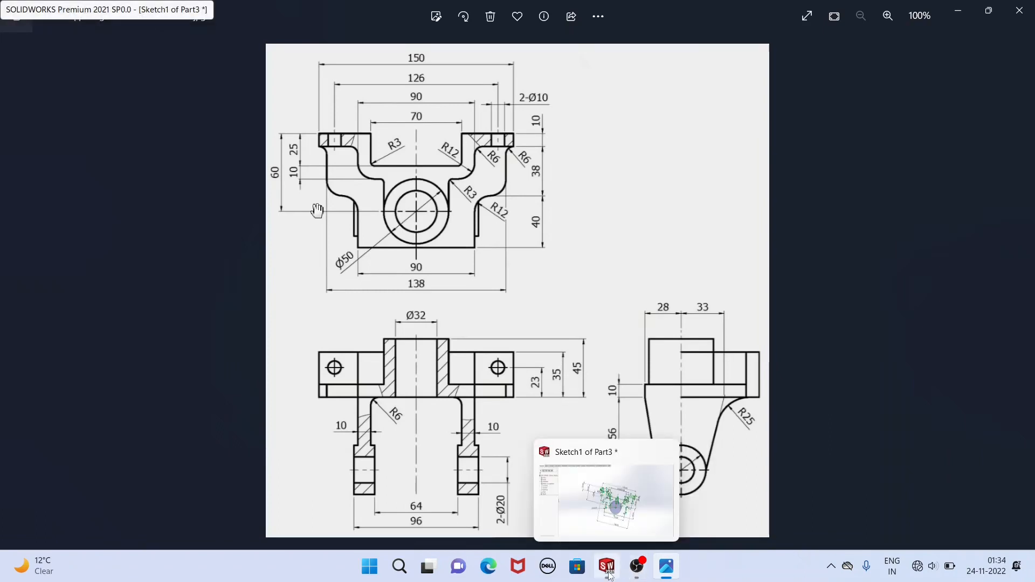
{"action": "left_click", "coordinate": [609, 576]}
{"action": "middle_click_drag", "start_coordinate": [462, 358], "coordinate": [356, 353]}
{"action": "left_click_drag", "start_coordinate": [86, 265], "coordinate": [1, 257]}
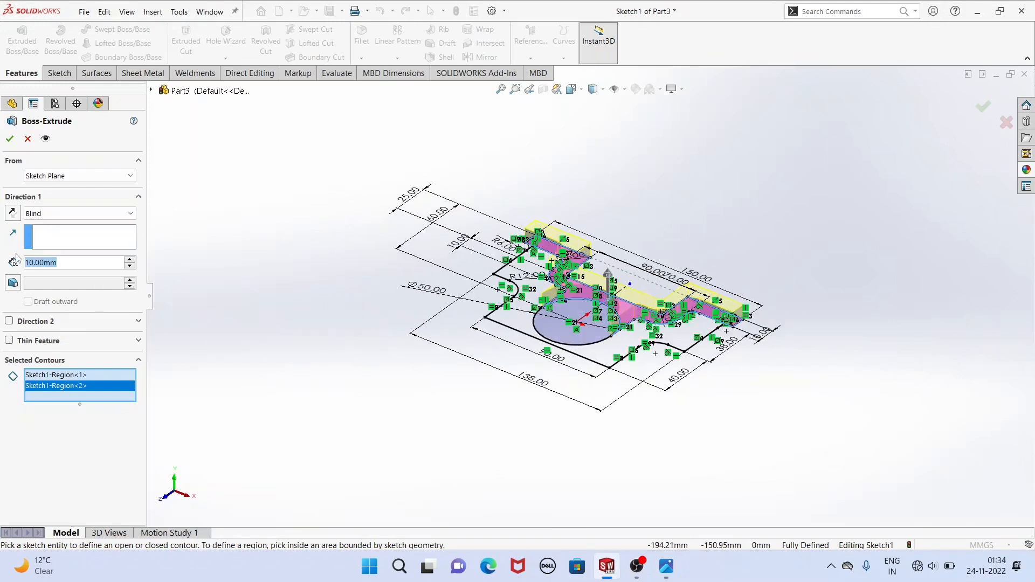
{"action": "type", "text": "35"}
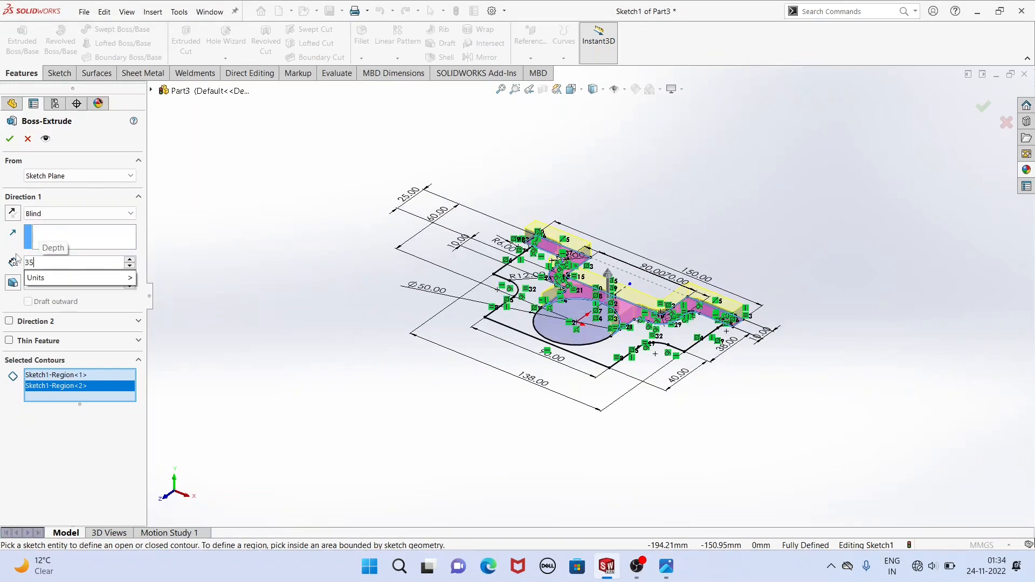
{"action": "key", "text": "Return"}
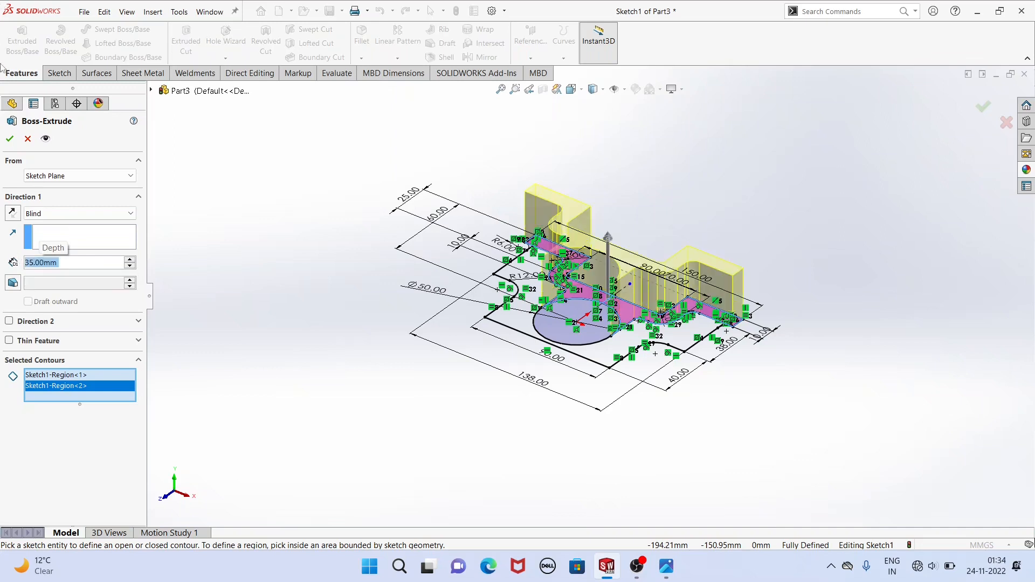
{"action": "left_click", "coordinate": [9, 136]}
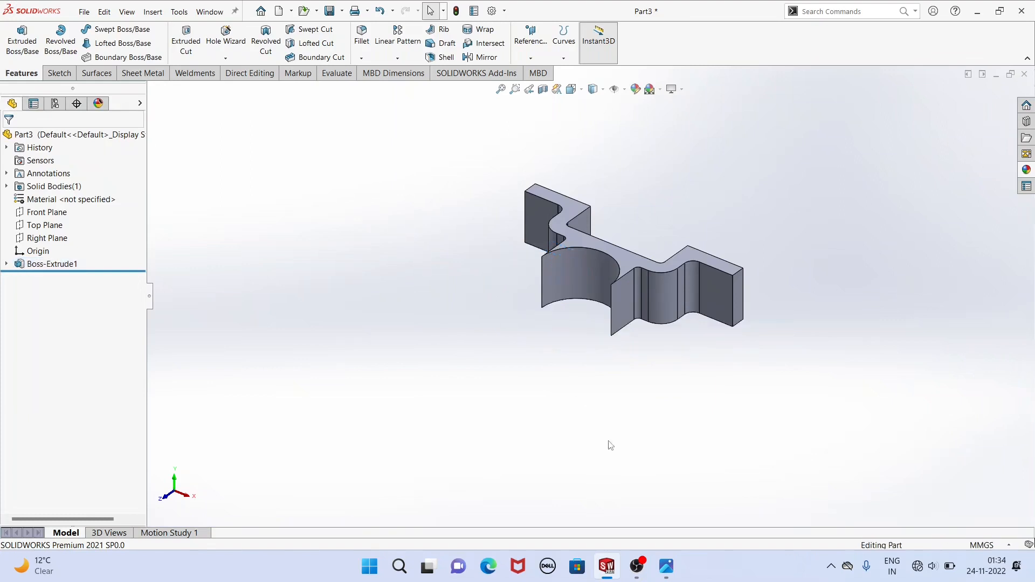
Check the reference drawing, then reuse the first sketch to extrude the lower base plate region around the circle 10 mm, merged with the body.
{"action": "left_click", "coordinate": [666, 566]}
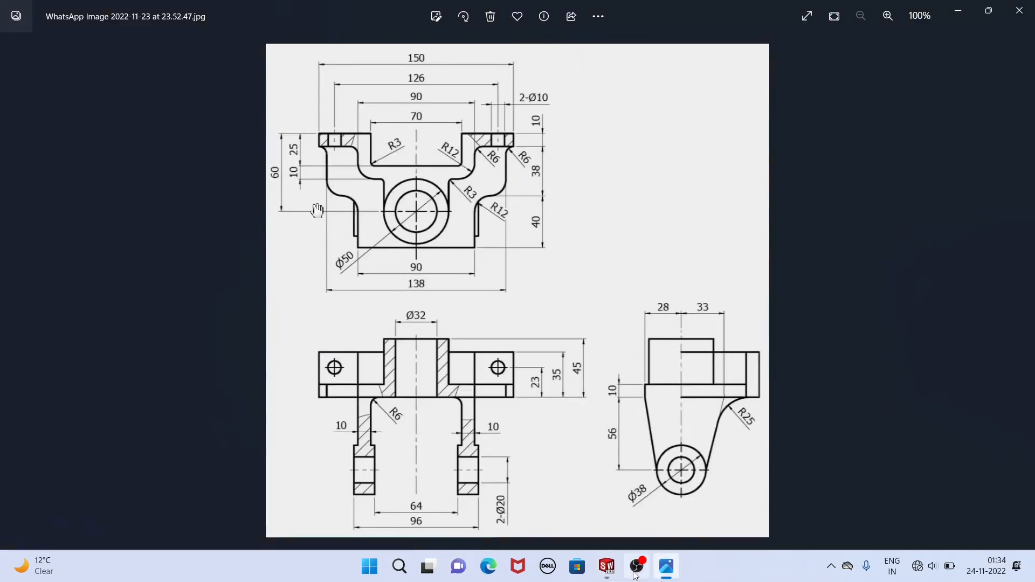
{"action": "left_click", "coordinate": [607, 567]}
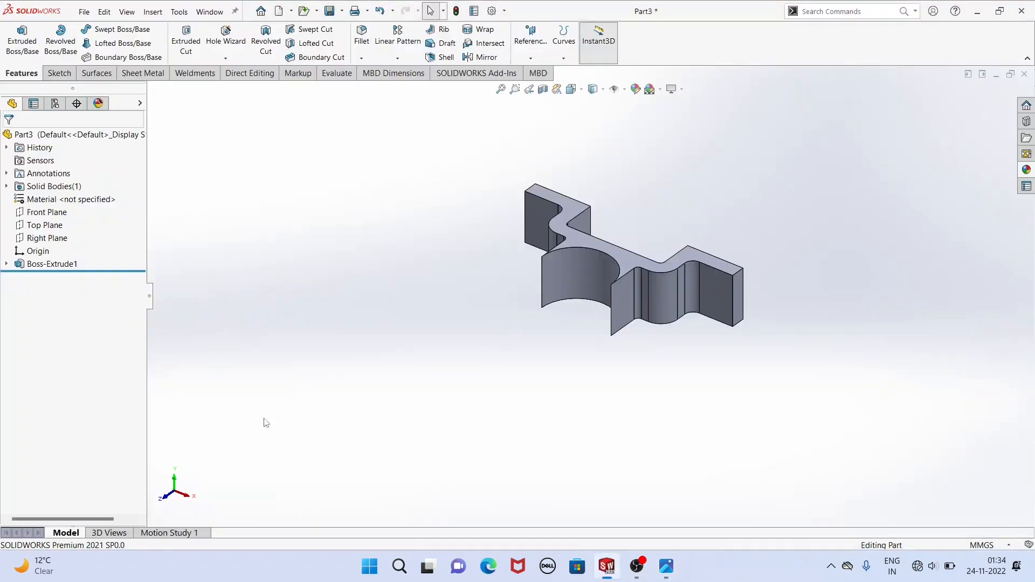
{"action": "left_click", "coordinate": [7, 264]}
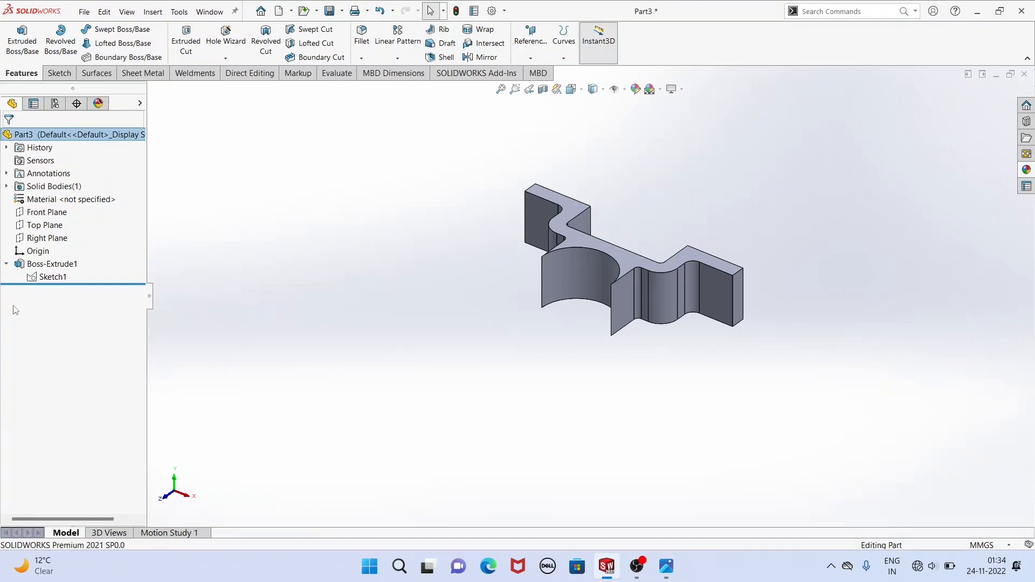
{"action": "left_click", "coordinate": [53, 277]}
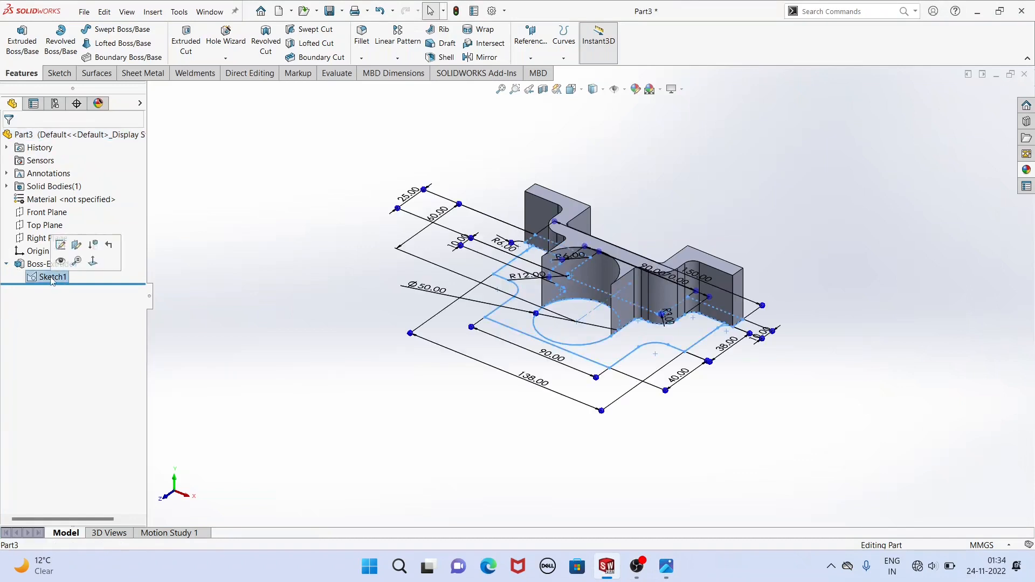
{"action": "left_click", "coordinate": [19, 51]}
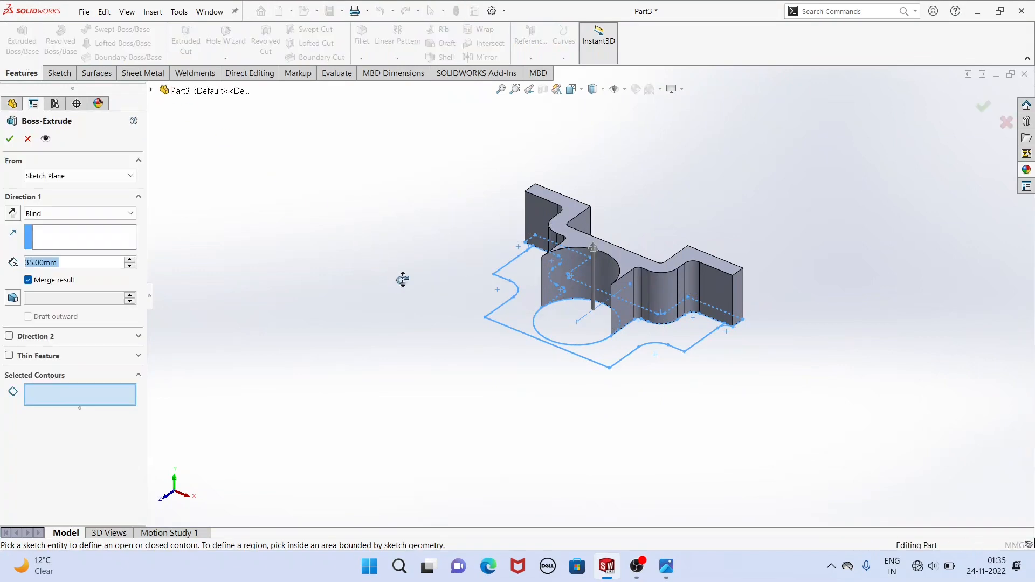
{"action": "middle_click_drag", "start_coordinate": [402, 279], "coordinate": [423, 305]}
{"action": "left_click", "coordinate": [501, 286]}
{"action": "middle_click_drag", "start_coordinate": [468, 356], "coordinate": [442, 330]}
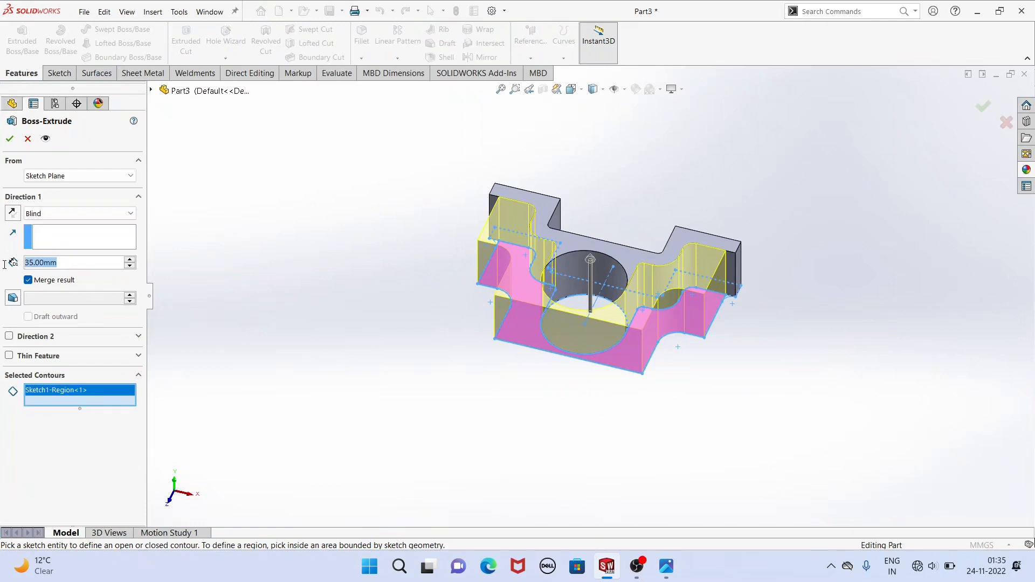
{"action": "type", "text": "10"}
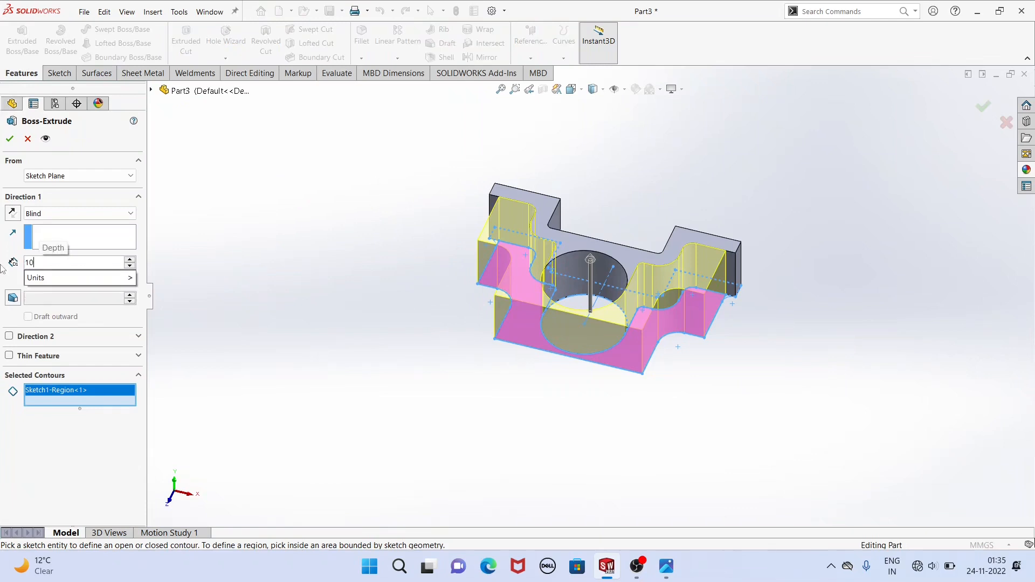
{"action": "key", "text": "Return"}
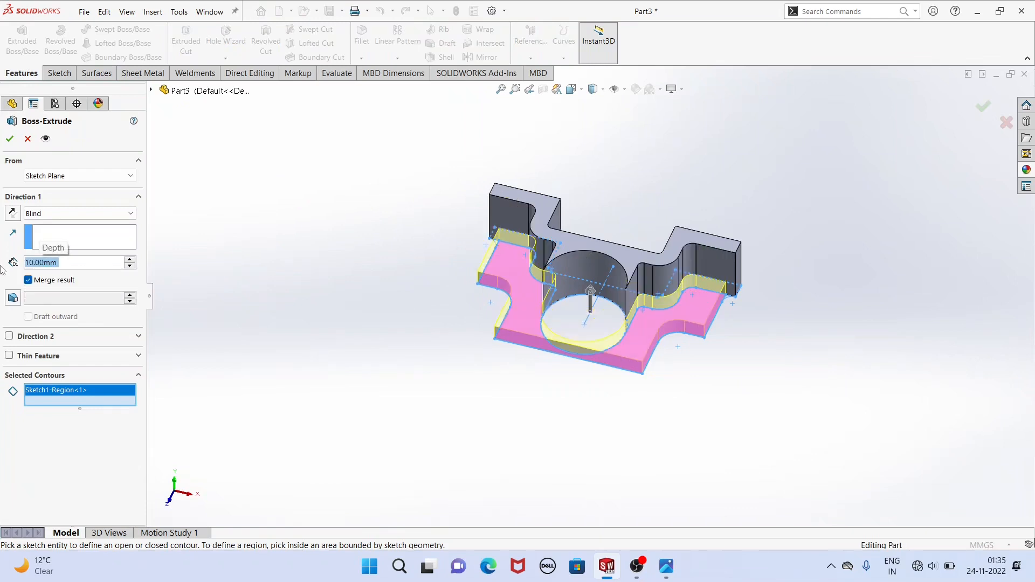
Check the boss height in the reference drawing and extrude the 50 mm circle of the same sketch 45 mm as a merged blind boss.
{"action": "left_click", "coordinate": [53, 303]}
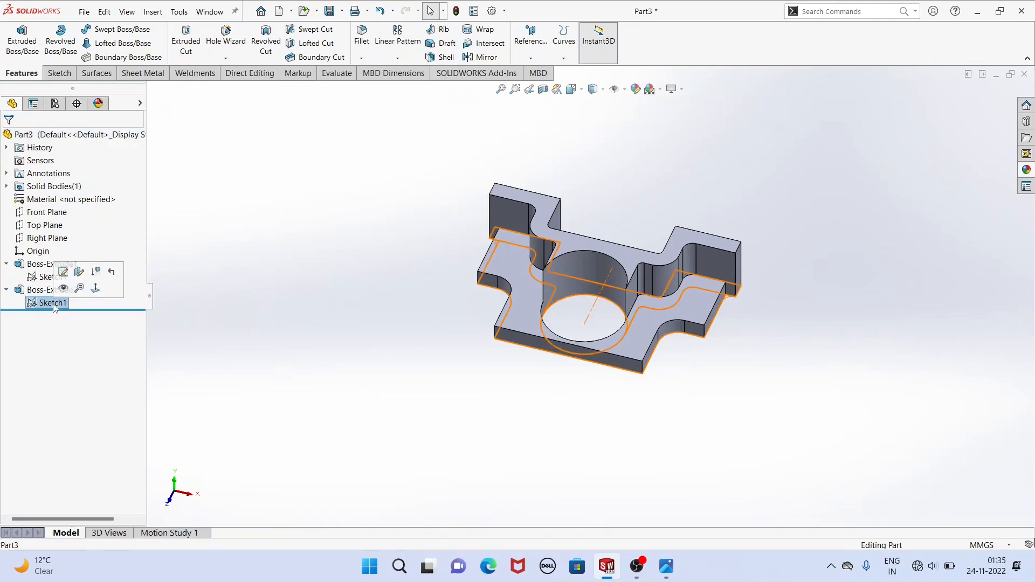
{"action": "left_click", "coordinate": [667, 566]}
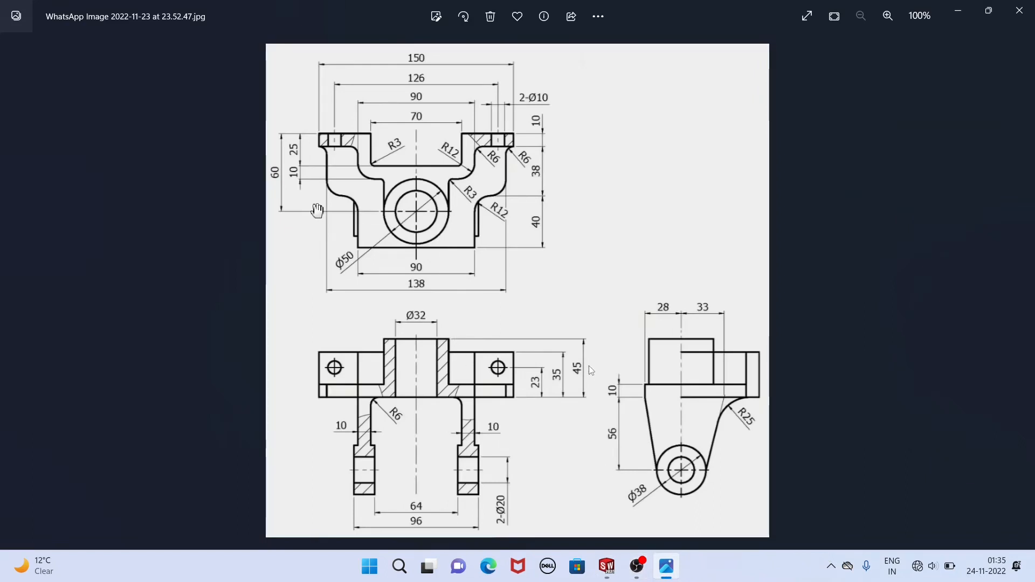
{"action": "left_click", "coordinate": [607, 566]}
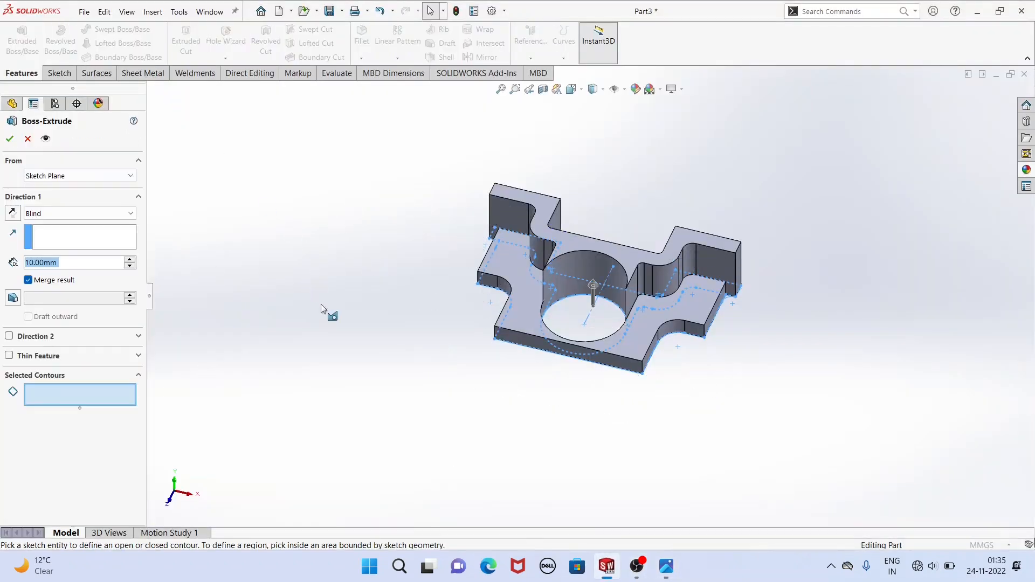
{"action": "left_click", "coordinate": [57, 396]}
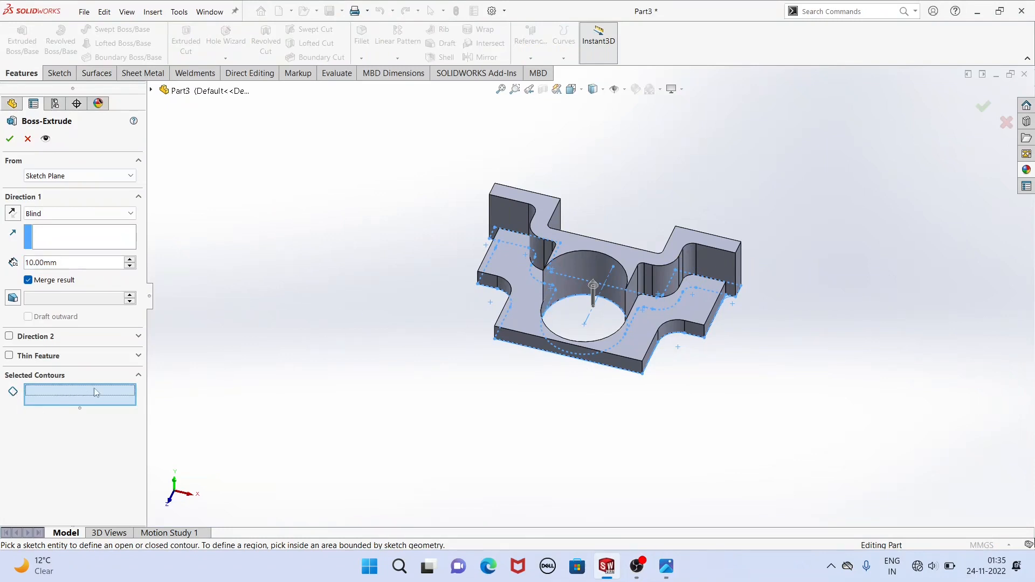
{"action": "left_click", "coordinate": [554, 303]}
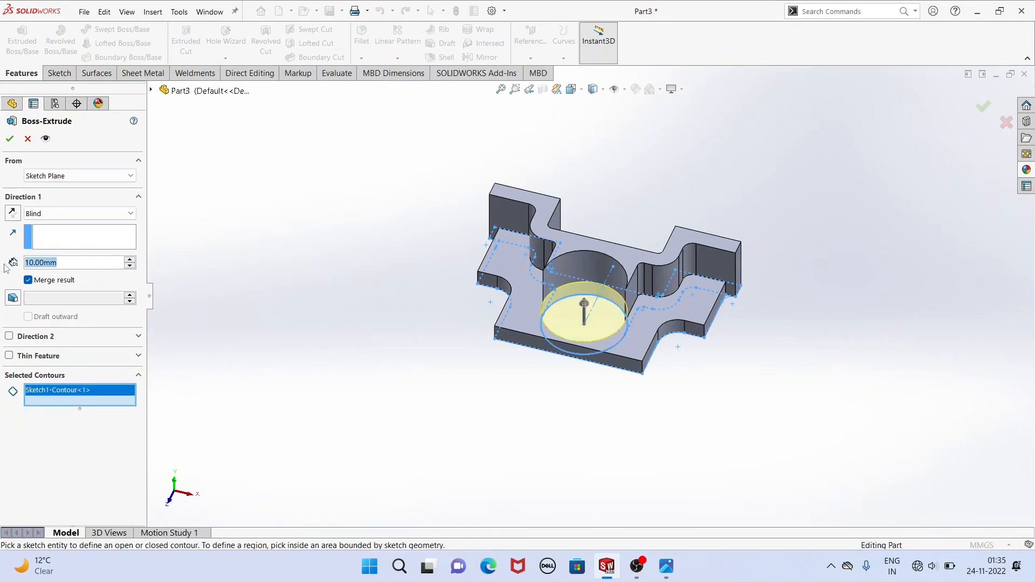
{"action": "type", "text": "45"}
{"action": "key", "text": "Return"}
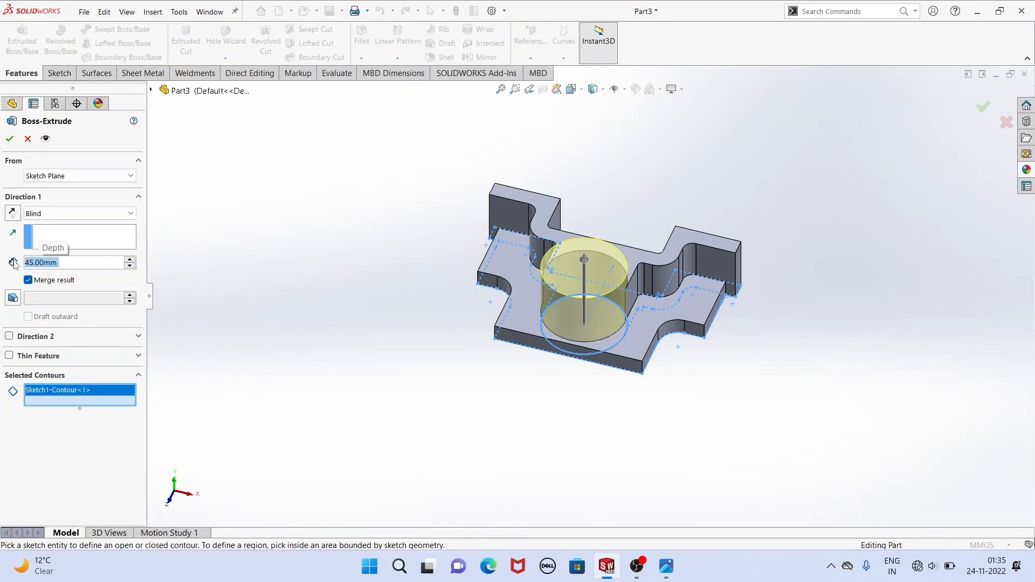
{"action": "left_click", "coordinate": [10, 138]}
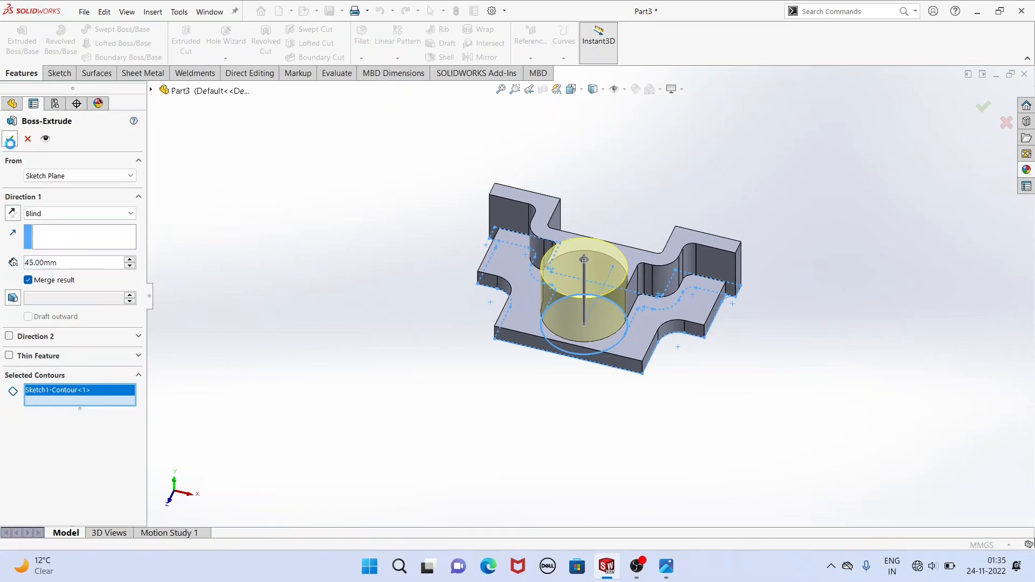
Check the side view in the reference drawing and start a sketch on the base plate's flat side face beside the rounded notch.
{"action": "left_click", "coordinate": [455, 247]}
{"action": "middle_click_drag", "start_coordinate": [454, 248], "coordinate": [448, 209]}
{"action": "middle_click_drag", "start_coordinate": [581, 291], "coordinate": [572, 318]}
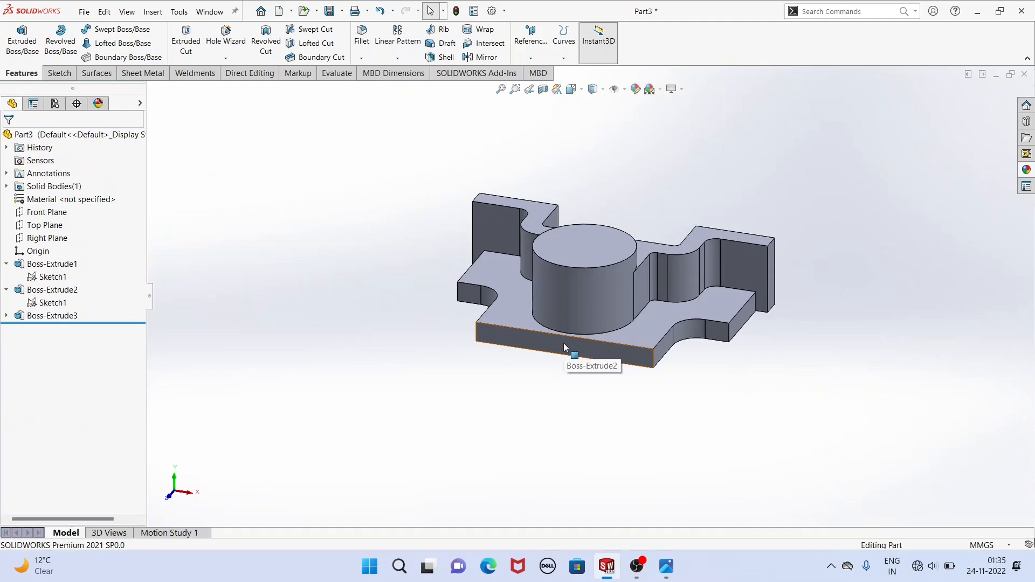
{"action": "left_click", "coordinate": [674, 568]}
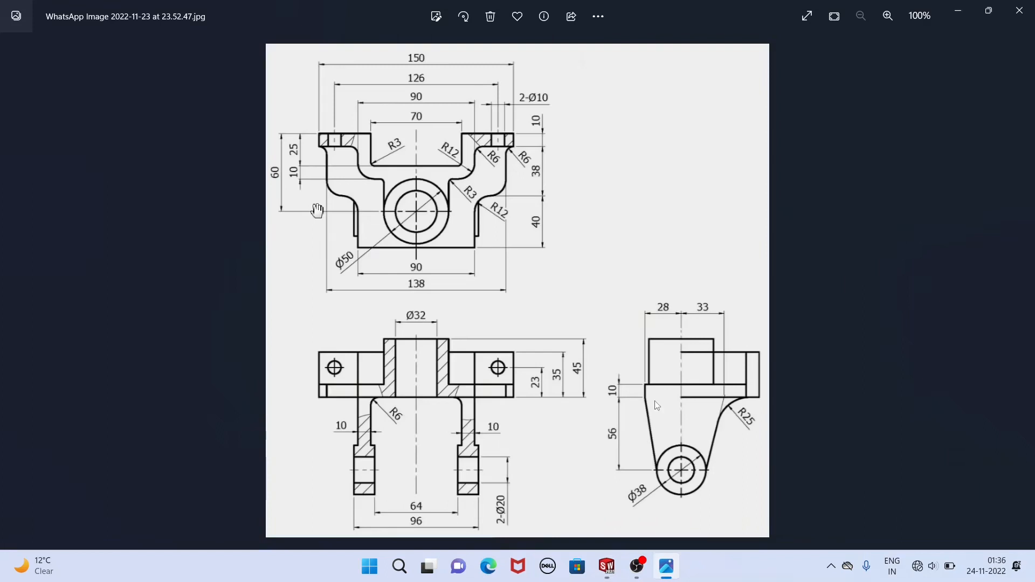
{"action": "left_click", "coordinate": [609, 576]}
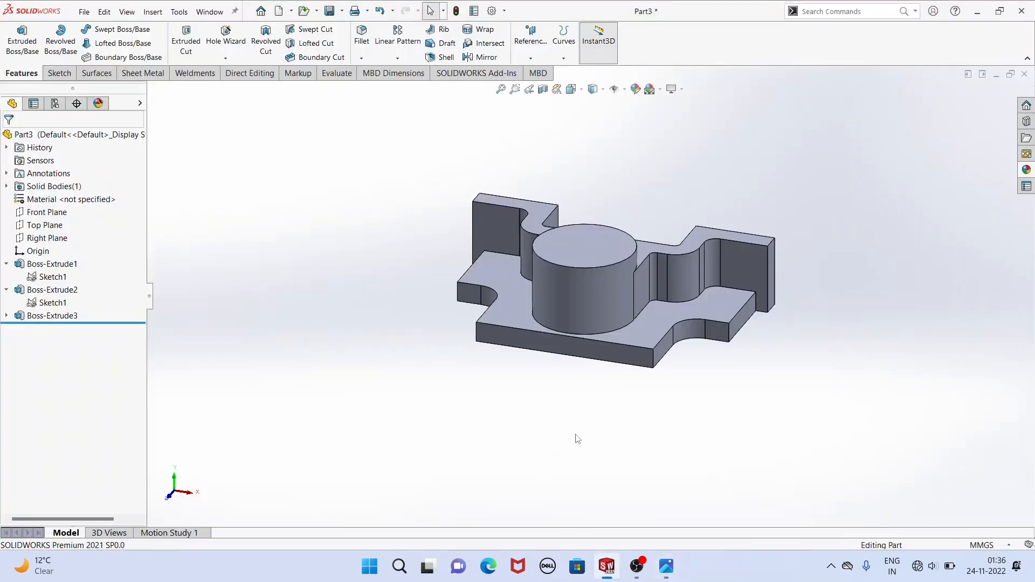
{"action": "left_click", "coordinate": [643, 347]}
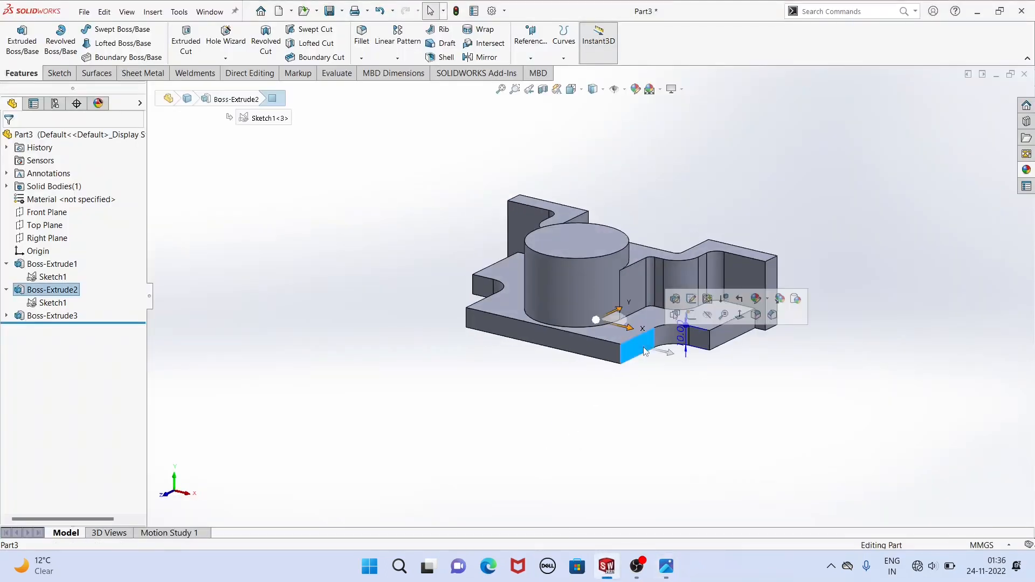
{"action": "left_click", "coordinate": [691, 316]}
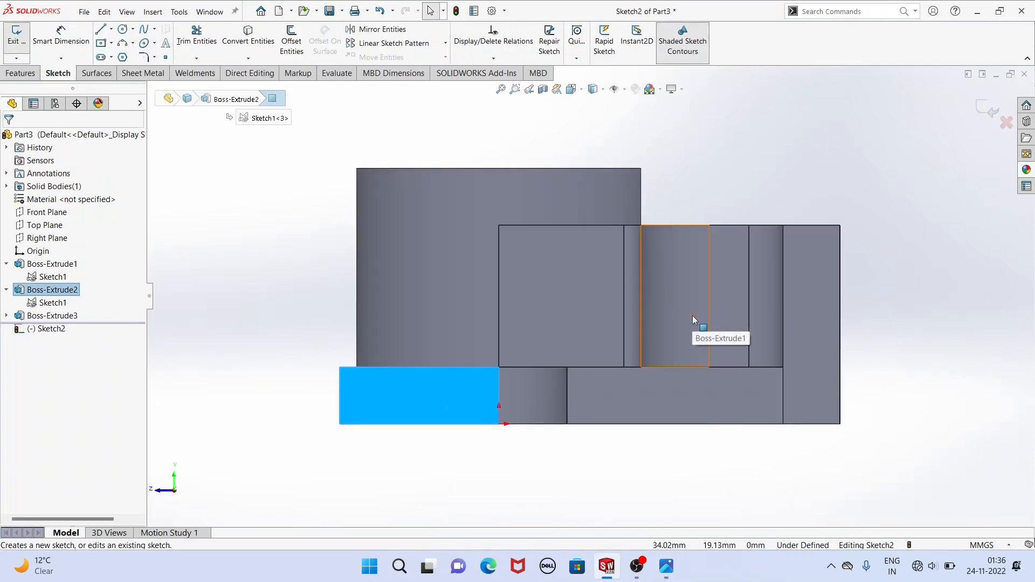
{"action": "scroll", "coordinate": [590, 295], "scroll_direction": "up", "scroll_amount": 3}
{"action": "scroll", "coordinate": [604, 448], "scroll_direction": "down", "scroll_amount": 2}
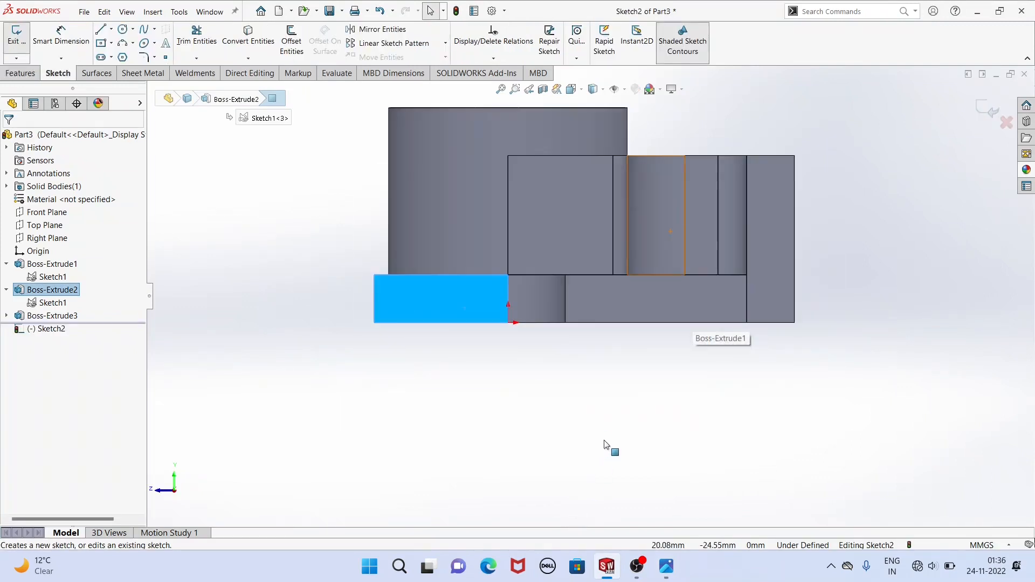
Sketch a circle about 33 mm in diameter below the base plate, centred about 39 mm under the origin.
{"action": "left_click", "coordinate": [133, 29]}
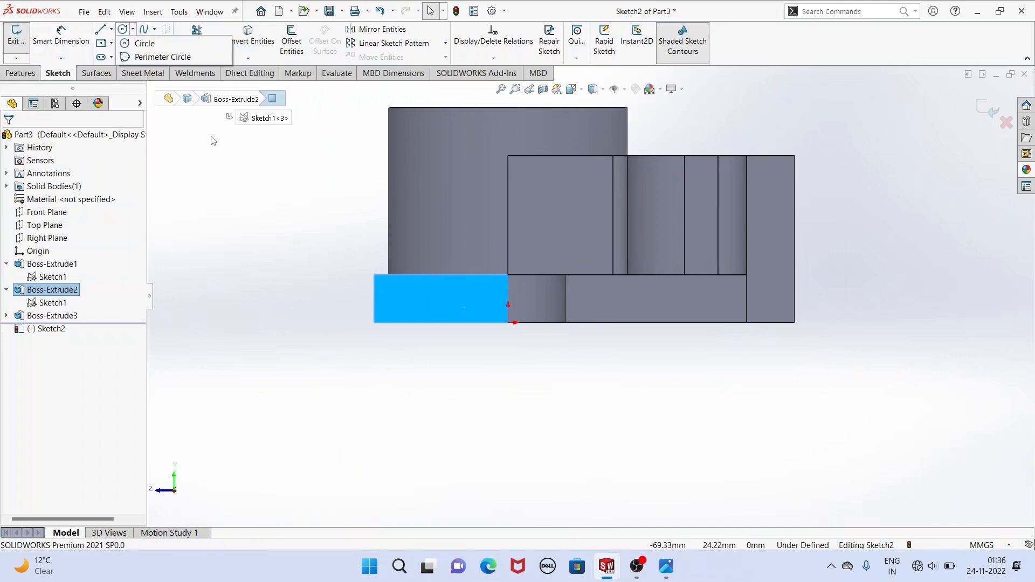
{"action": "left_click", "coordinate": [142, 44]}
{"action": "key", "text": "z"}
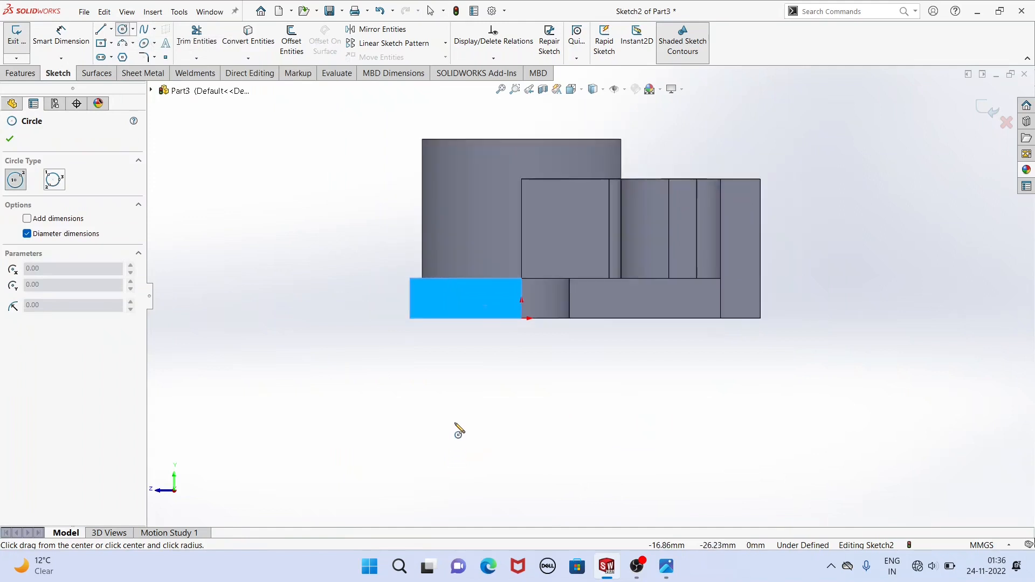
{"action": "key", "text": "z"}
{"action": "middle_click_drag", "start_coordinate": [411, 412], "coordinate": [424, 334], "text": "ctrl"}
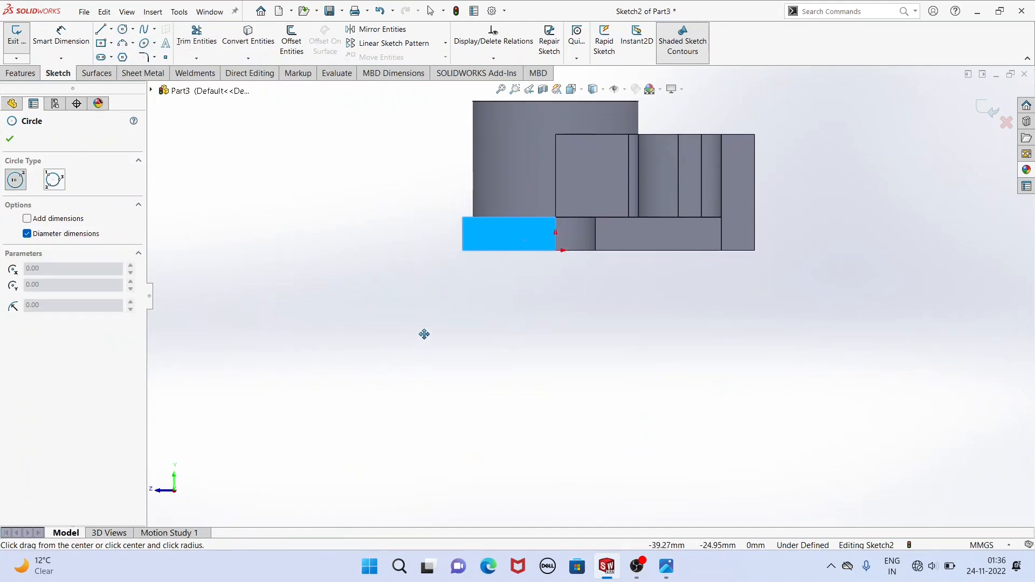
{"action": "left_click", "coordinate": [532, 381]}
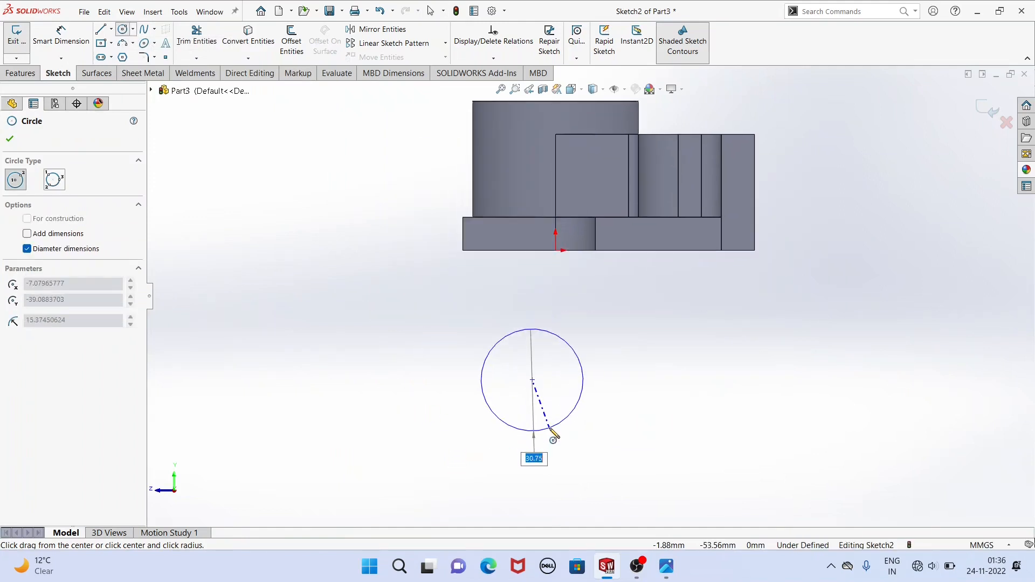
{"action": "left_click", "coordinate": [554, 434]}
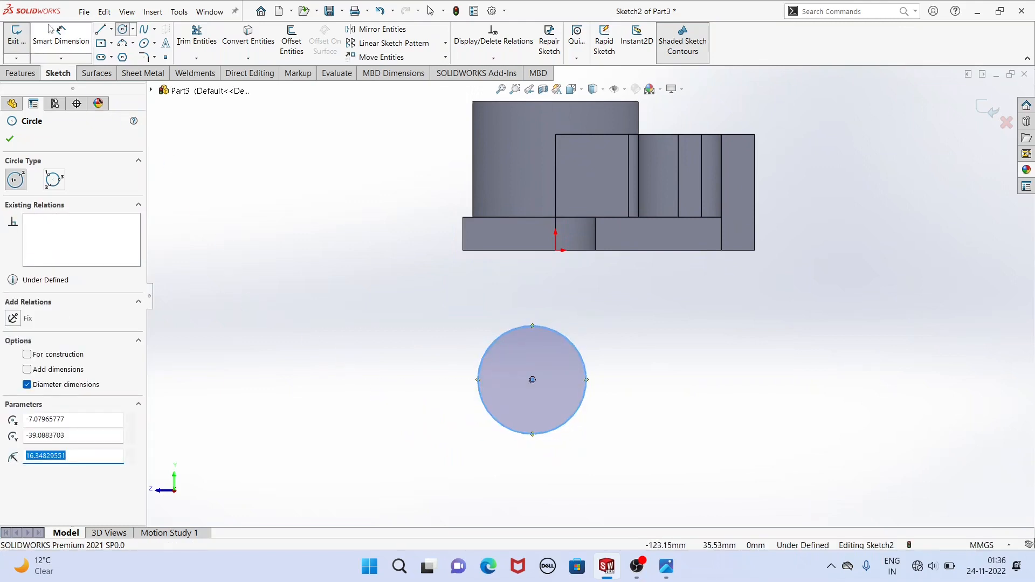
Dimension the new circle's diameter as 30 mm and finish the Smart Dimension command.
{"action": "left_click", "coordinate": [74, 49]}
{"action": "left_click", "coordinate": [493, 419]}
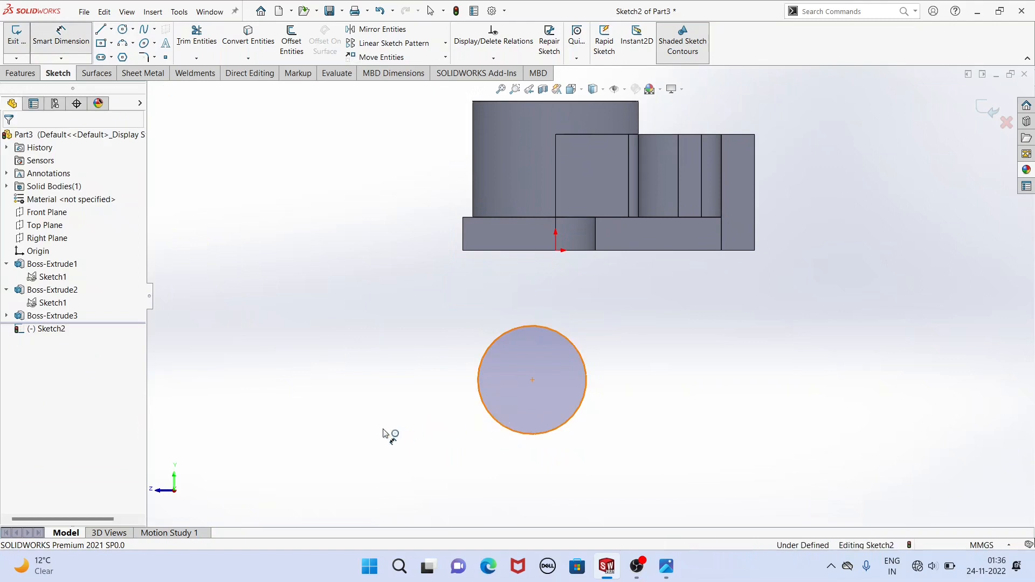
{"action": "left_click", "coordinate": [386, 433]}
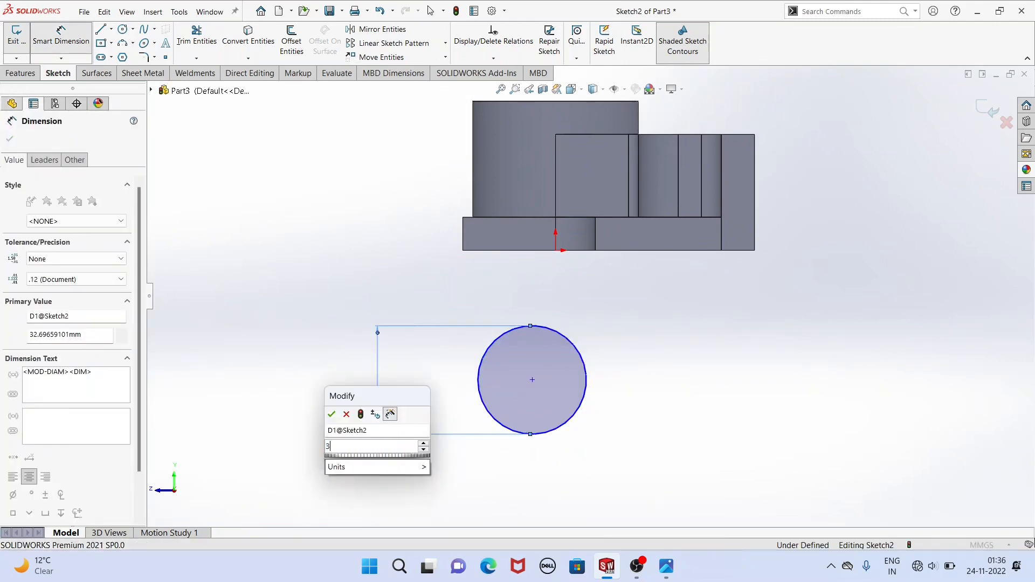
{"action": "key", "text": "Return"}
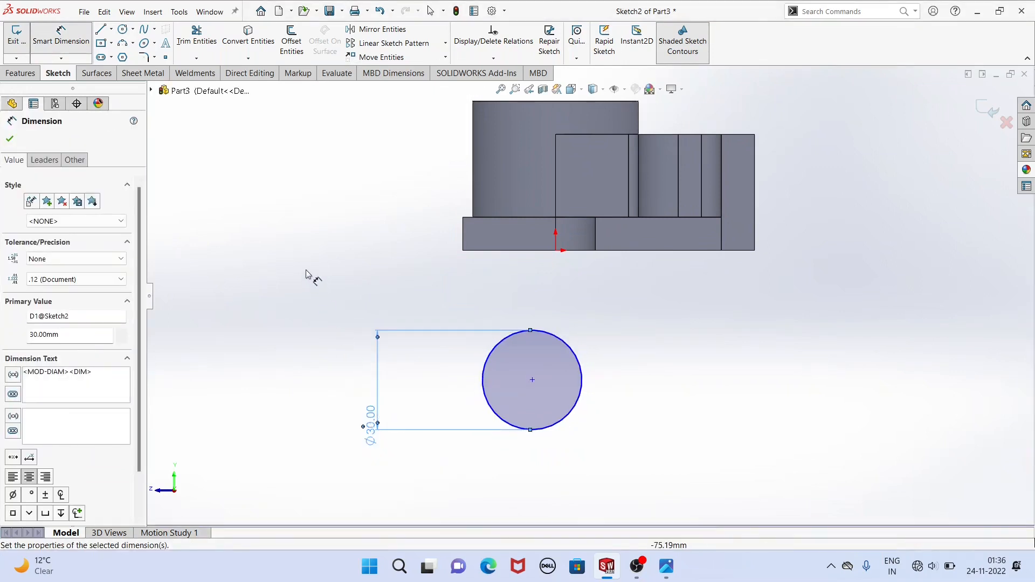
{"action": "right_click", "coordinate": [307, 273]}
{"action": "left_click", "coordinate": [334, 309]}
{"action": "scroll", "coordinate": [522, 313], "scroll_direction": "up", "scroll_amount": 1}
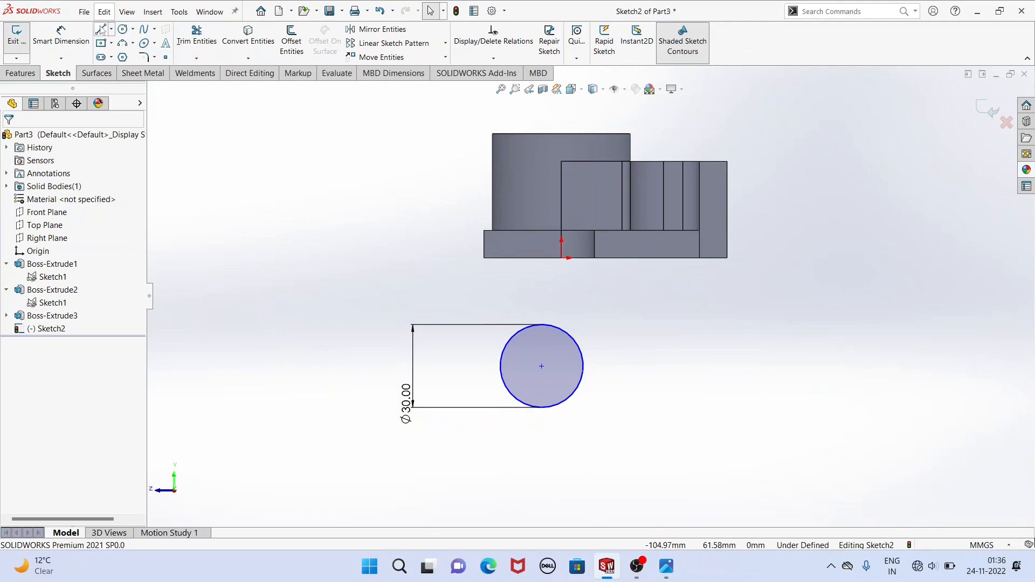
Sketch a vertical centerline about 90 mm long from the lower circle's centre up past the top of the round boss.
{"action": "left_click", "coordinate": [112, 31]}
{"action": "left_click", "coordinate": [132, 53]}
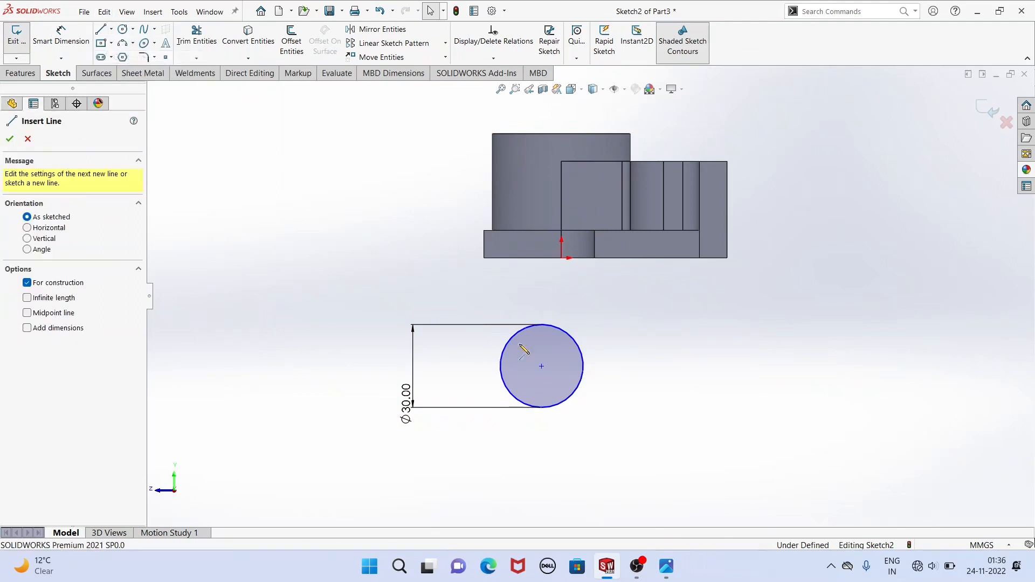
{"action": "left_click", "coordinate": [542, 368]}
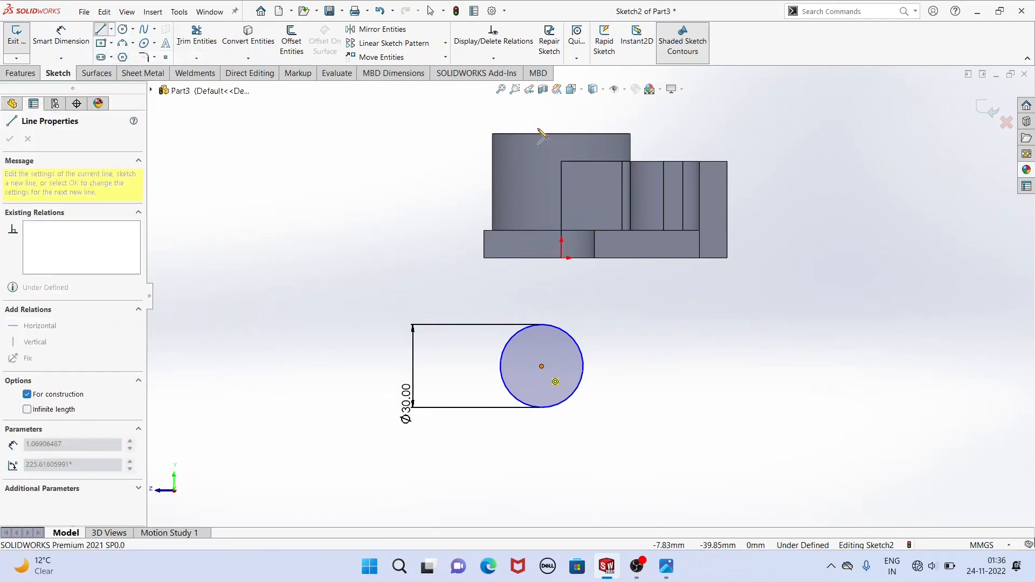
{"action": "left_click", "coordinate": [541, 117]}
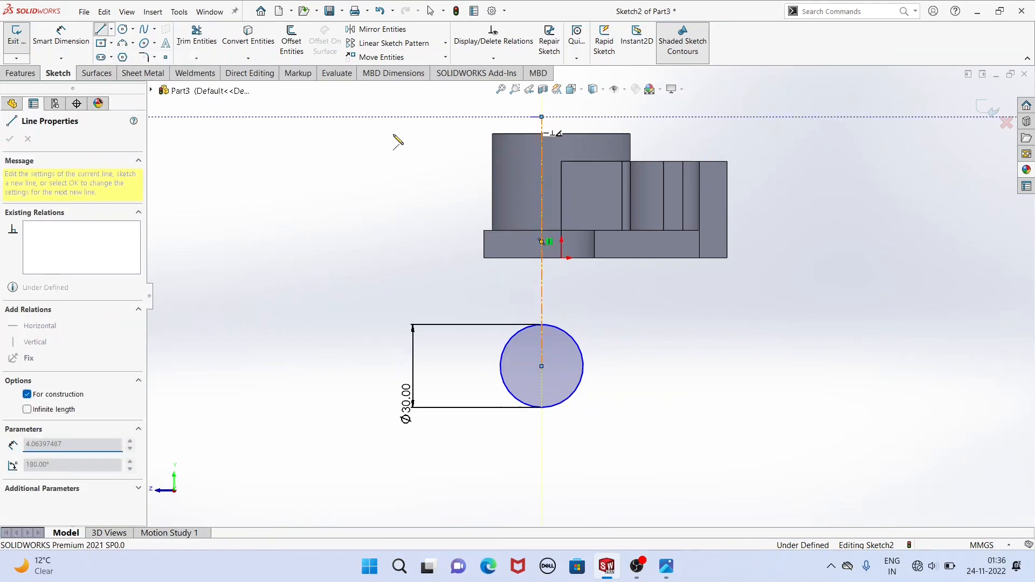
{"action": "right_click", "coordinate": [390, 137]}
{"action": "left_click", "coordinate": [419, 144]}
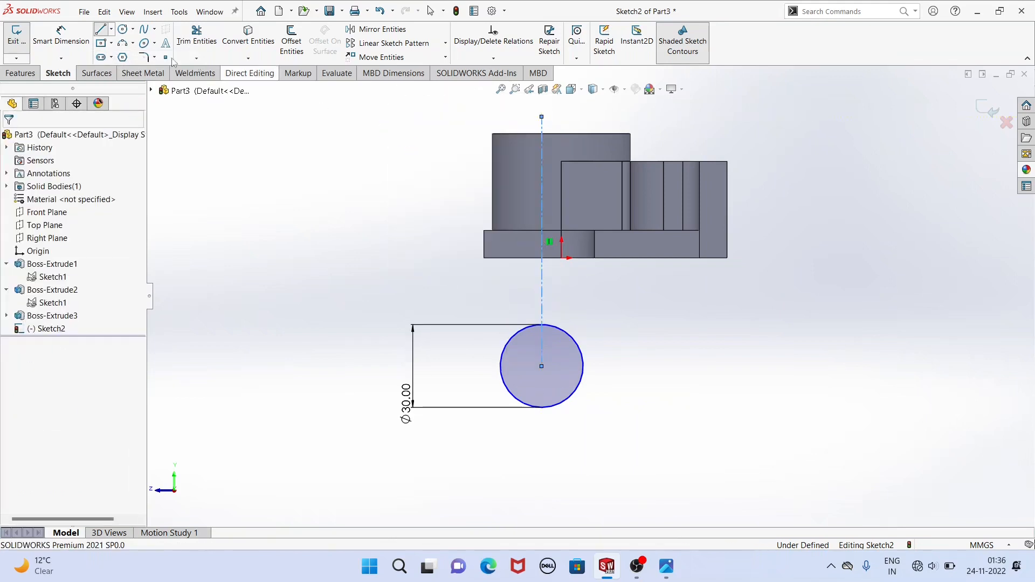
Dimension the centerline 25 mm from the round boss's vertical side edge and finish the Smart Dimension command.
{"action": "left_click", "coordinate": [66, 35]}
{"action": "left_click", "coordinate": [541, 170]}
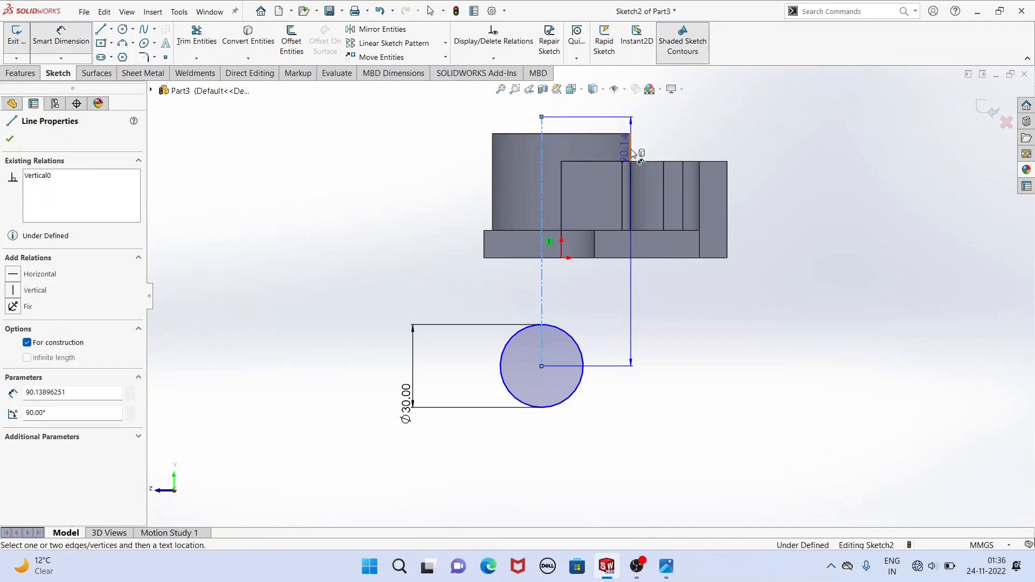
{"action": "left_click", "coordinate": [631, 148]}
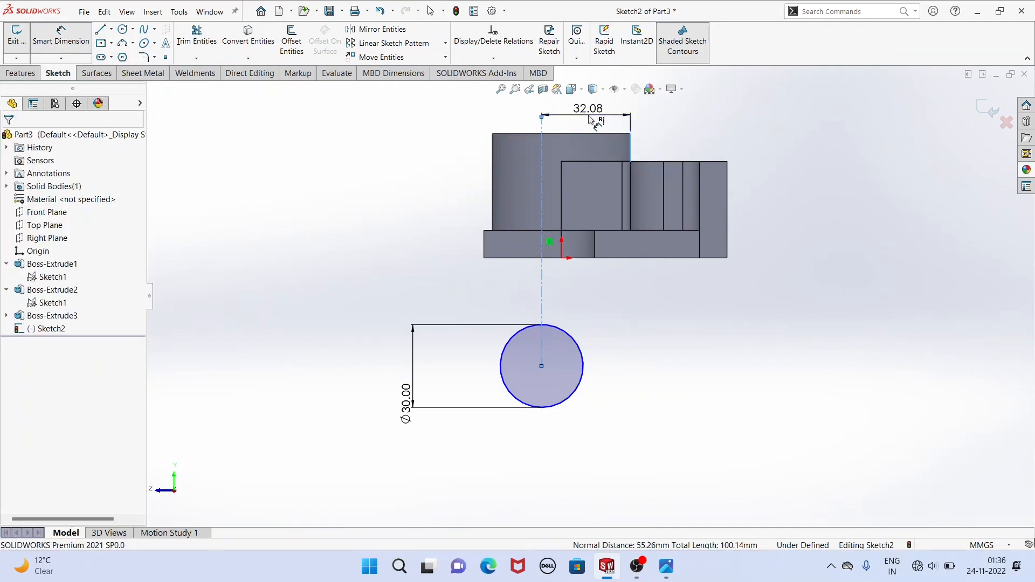
{"action": "left_click", "coordinate": [591, 119]}
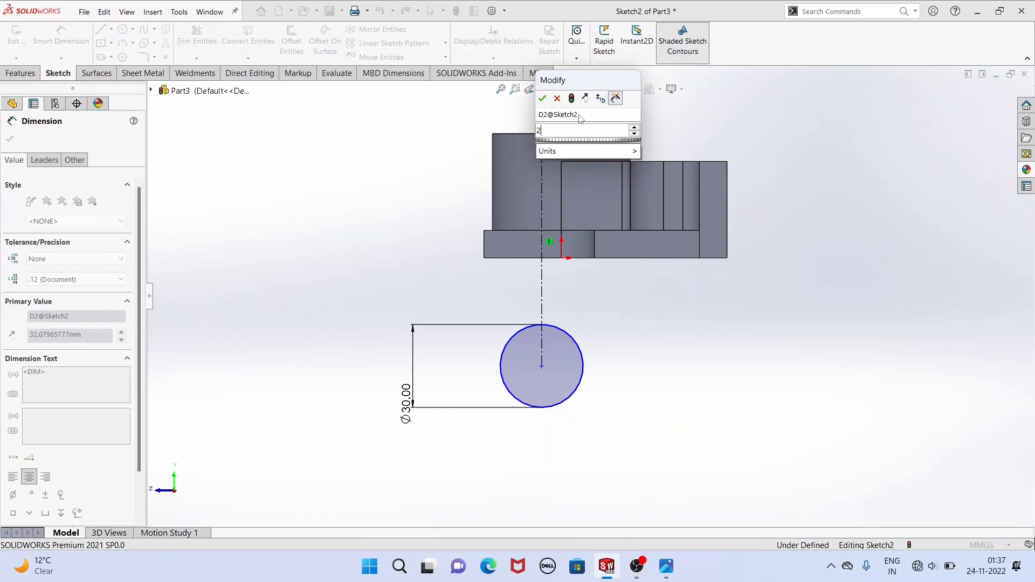
{"action": "key", "text": "Return"}
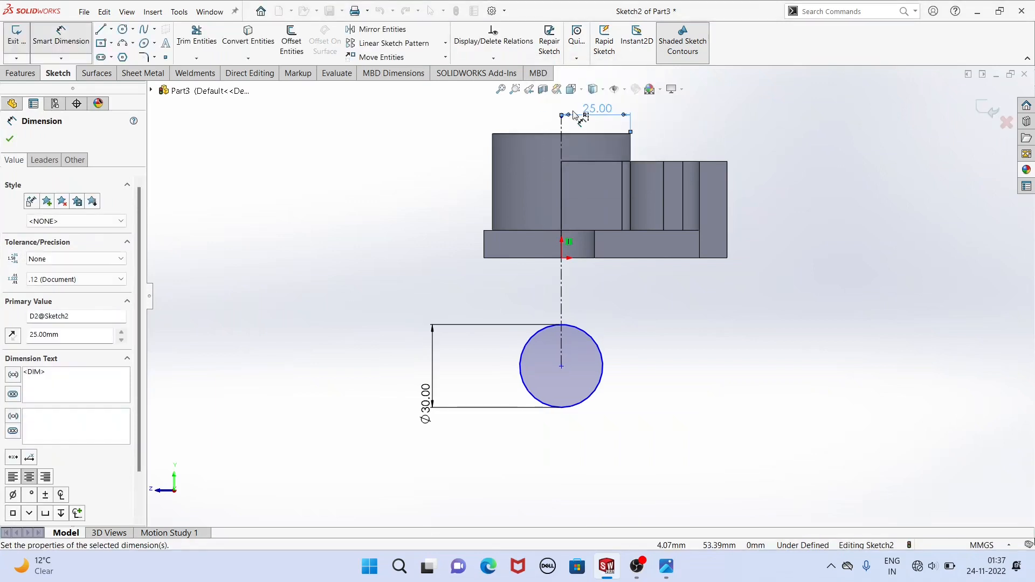
{"action": "right_click", "coordinate": [325, 192]}
{"action": "left_click", "coordinate": [360, 223]}
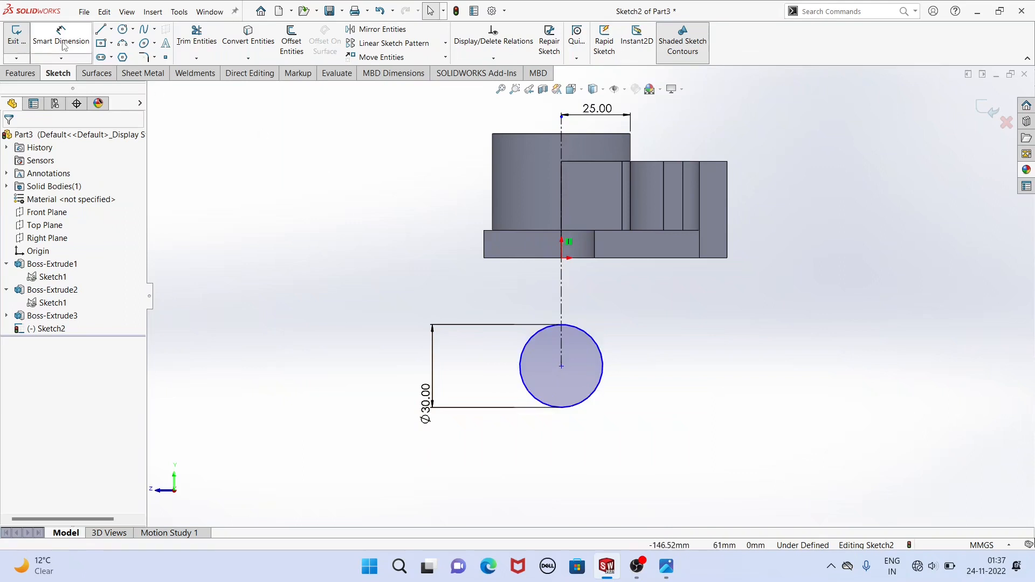
Dimension the circle's centre 56 mm below the base plate's bottom edge, checking the distance against the reference drawing.
{"action": "left_click", "coordinate": [61, 37]}
{"action": "left_click", "coordinate": [512, 259]}
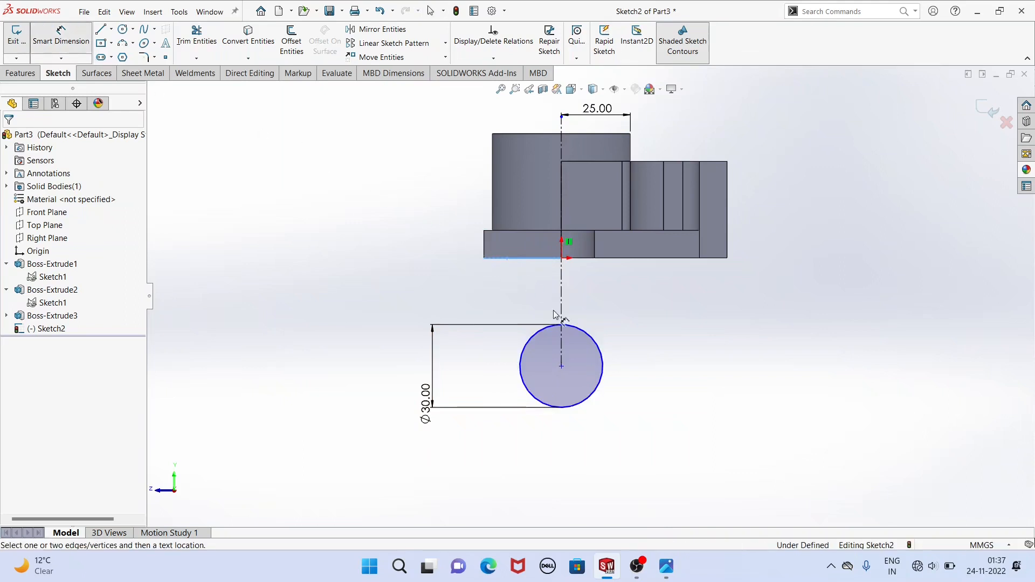
{"action": "left_click", "coordinate": [561, 367]}
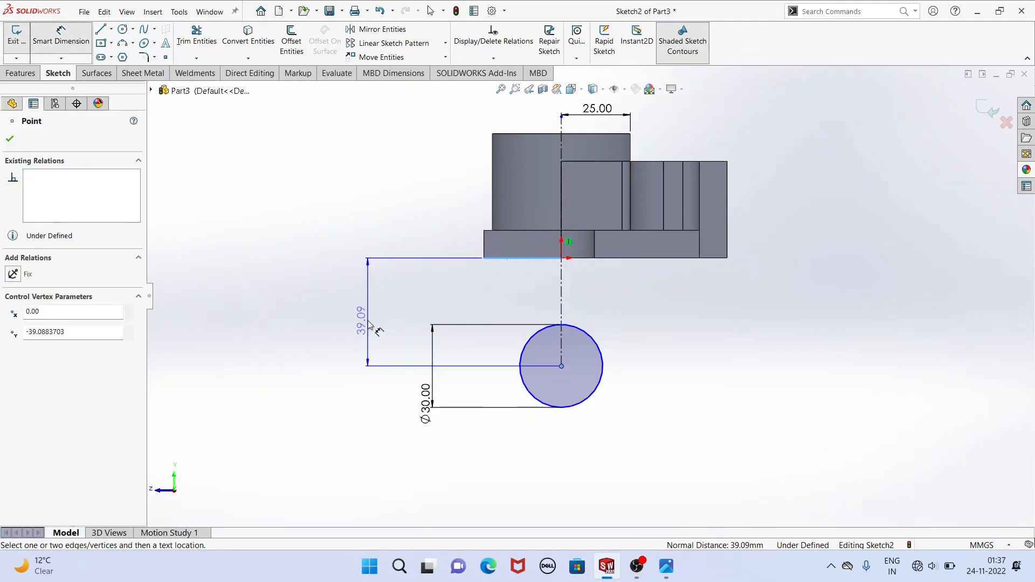
{"action": "left_click", "coordinate": [367, 320]}
{"action": "key", "text": "Return"}
{"action": "left_click", "coordinate": [674, 571]}
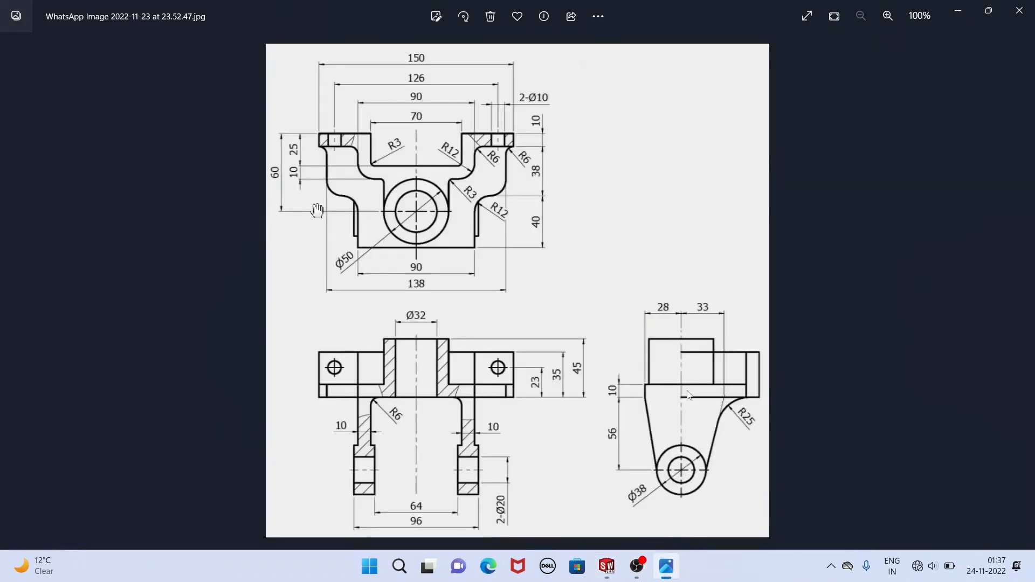
{"action": "left_click", "coordinate": [607, 563]}
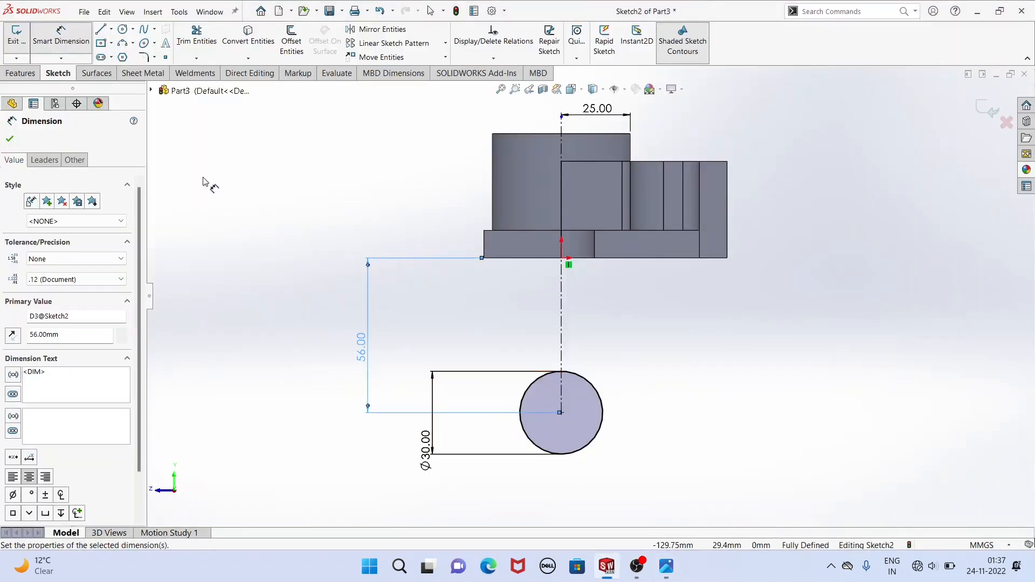
{"action": "key", "text": "Escape"}
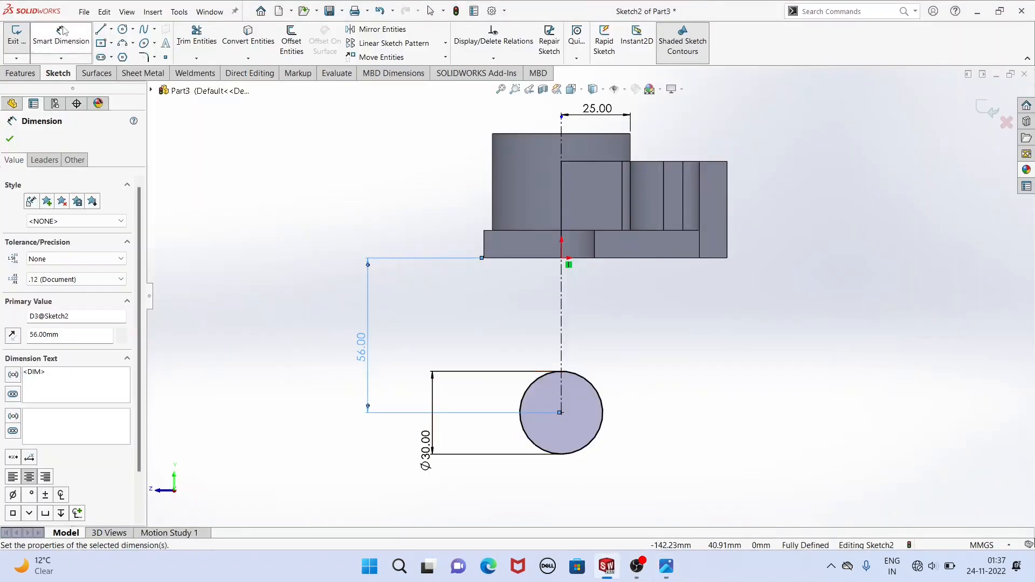
{"action": "left_click", "coordinate": [329, 292]}
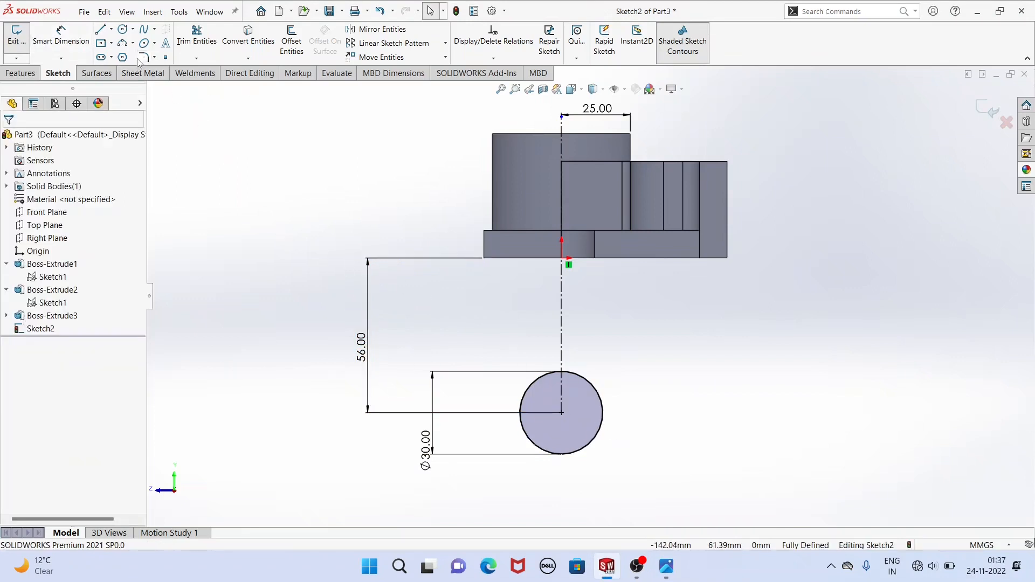
Sketch two slanted lines flanking the circle, one about 51 mm long from the base plate's lower corner and one free on the opposite side.
{"action": "left_click", "coordinate": [102, 31]}
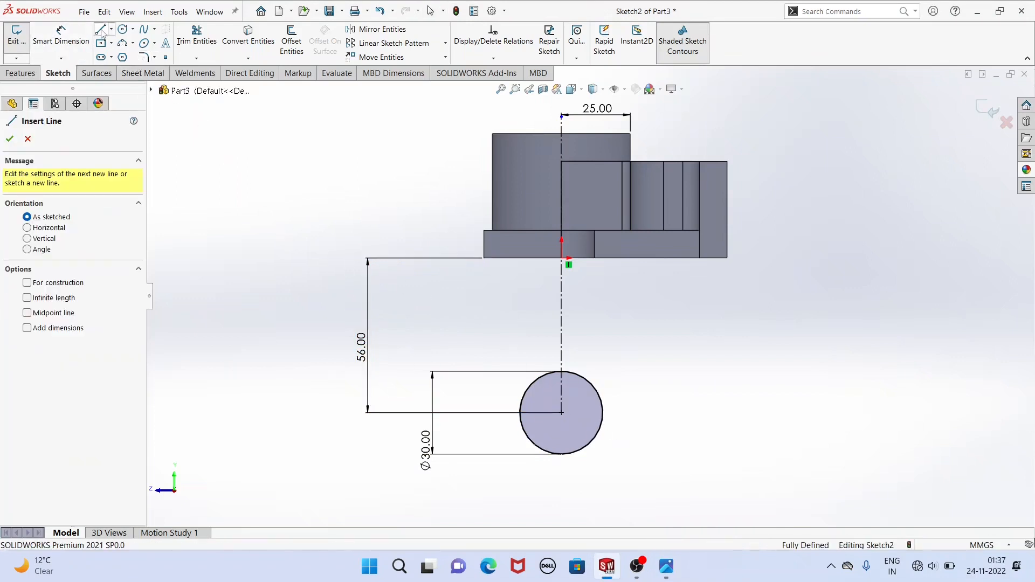
{"action": "left_click", "coordinate": [483, 259]}
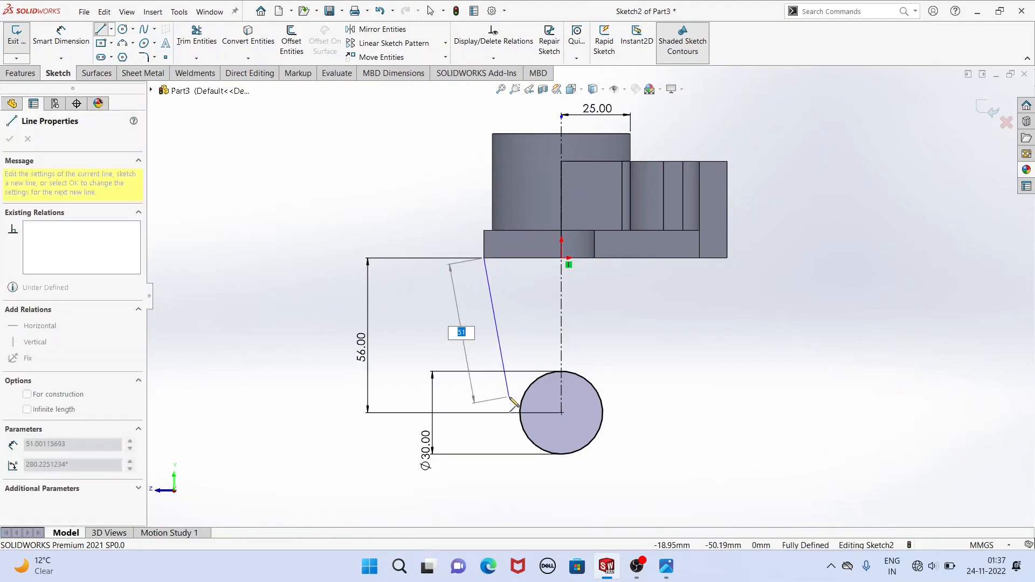
{"action": "left_click", "coordinate": [510, 397]}
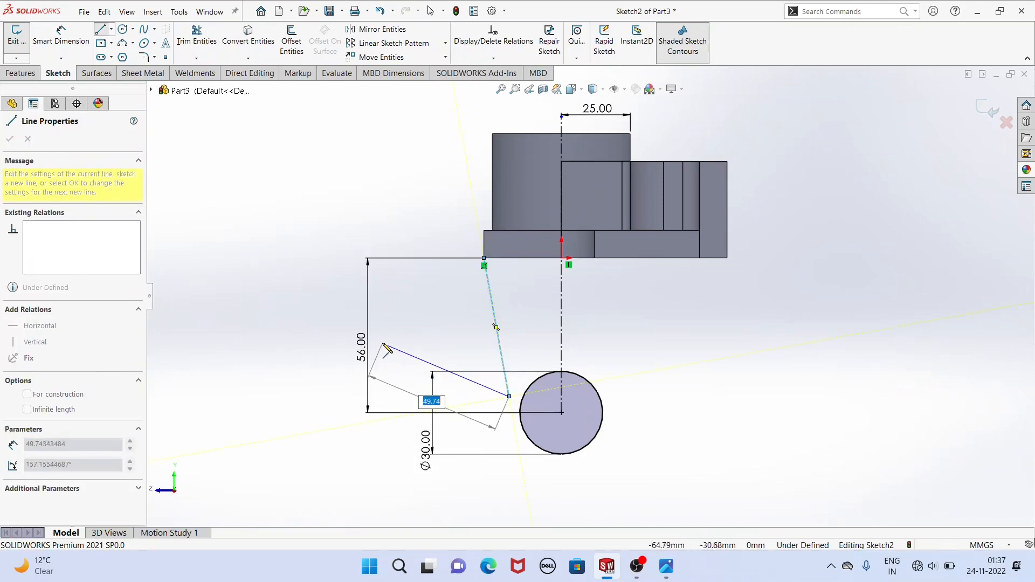
{"action": "key", "text": "Escape"}
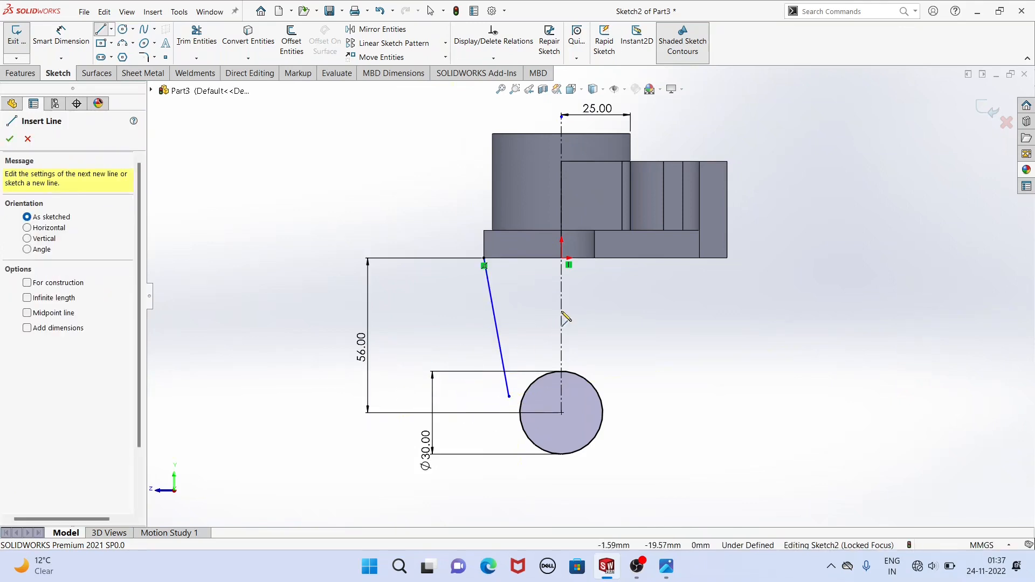
{"action": "left_click", "coordinate": [612, 397]}
{"action": "left_click", "coordinate": [638, 274]}
{"action": "key", "text": "Escape"}
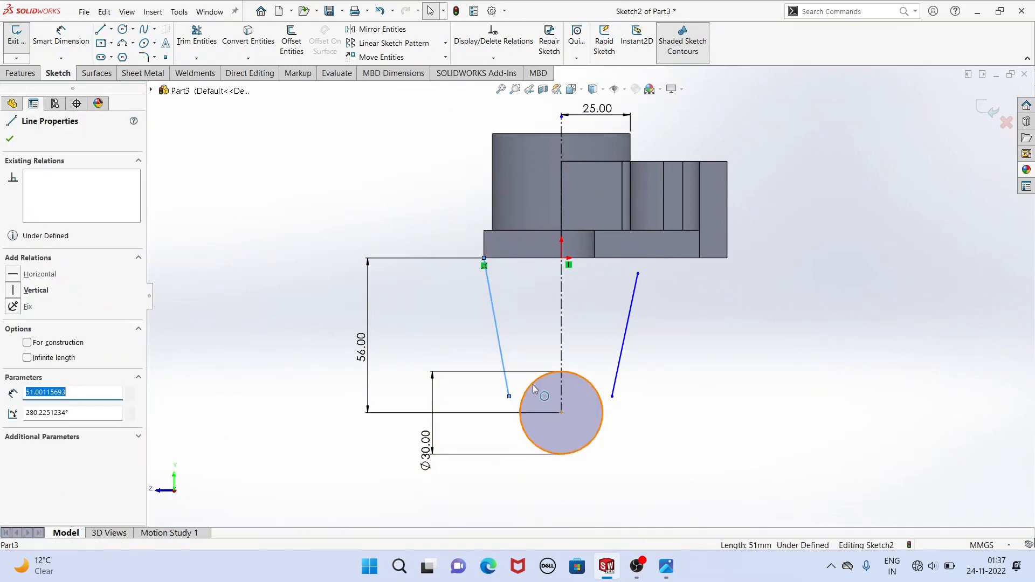
Make the line from the base plate's corner tangent to the circle and its lower endpoint coincident with the circle.
{"action": "left_click", "coordinate": [533, 384], "text": "ctrl"}
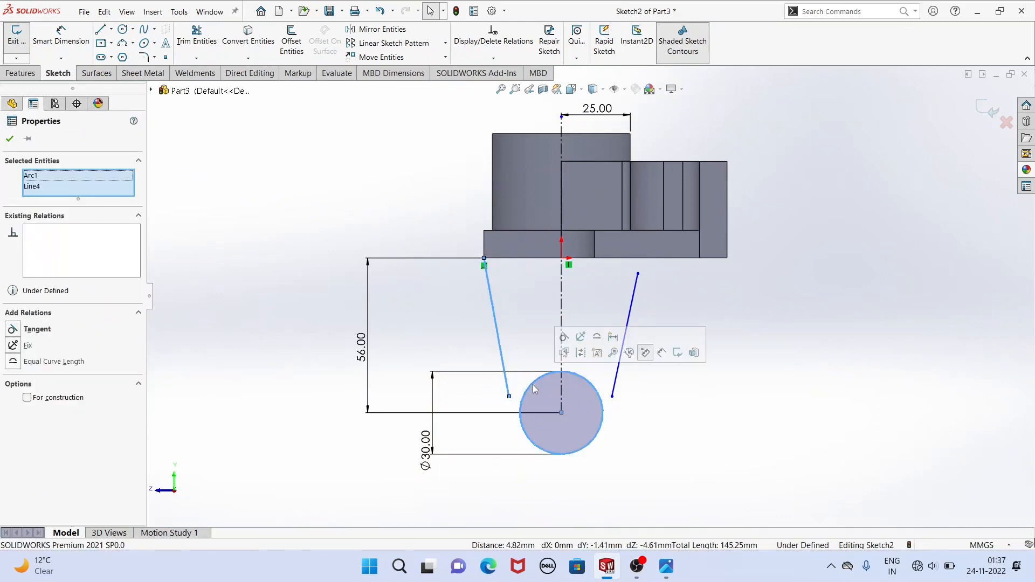
{"action": "left_click", "coordinate": [564, 338]}
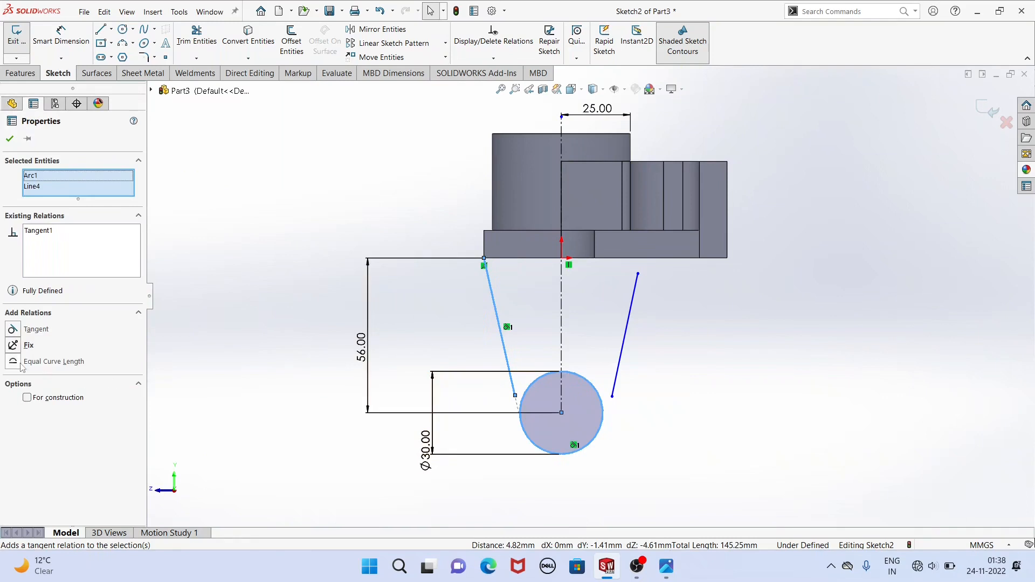
{"action": "left_click", "coordinate": [156, 305]}
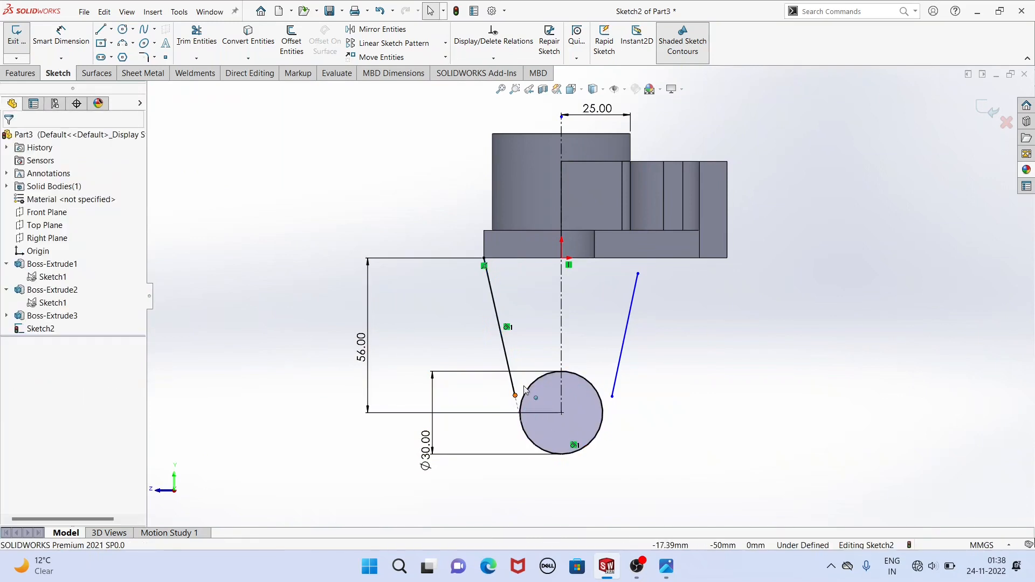
{"action": "left_click", "coordinate": [515, 395]}
{"action": "left_click", "coordinate": [532, 387], "text": "ctrl"}
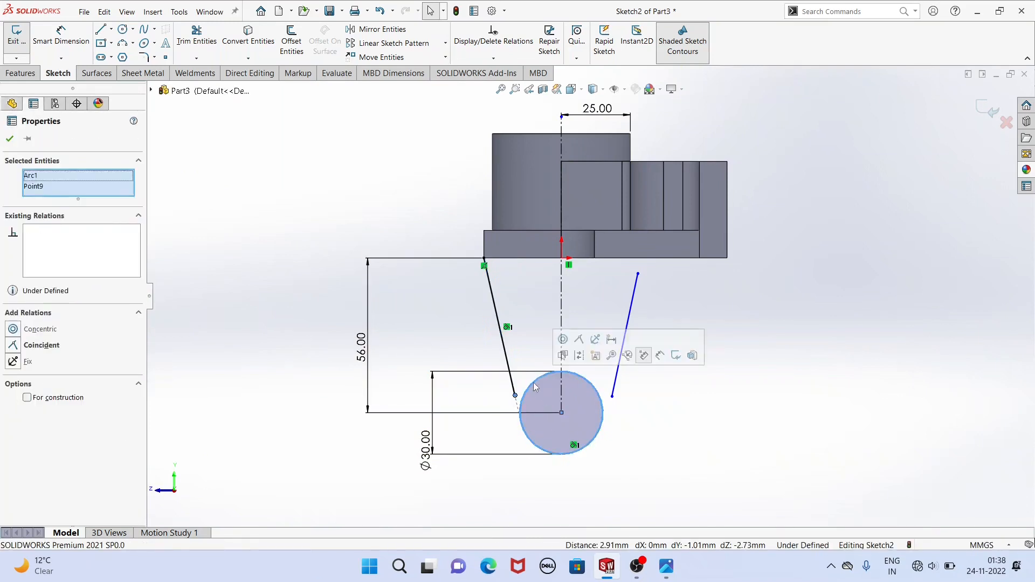
{"action": "left_click", "coordinate": [579, 339]}
{"action": "left_click", "coordinate": [316, 273]}
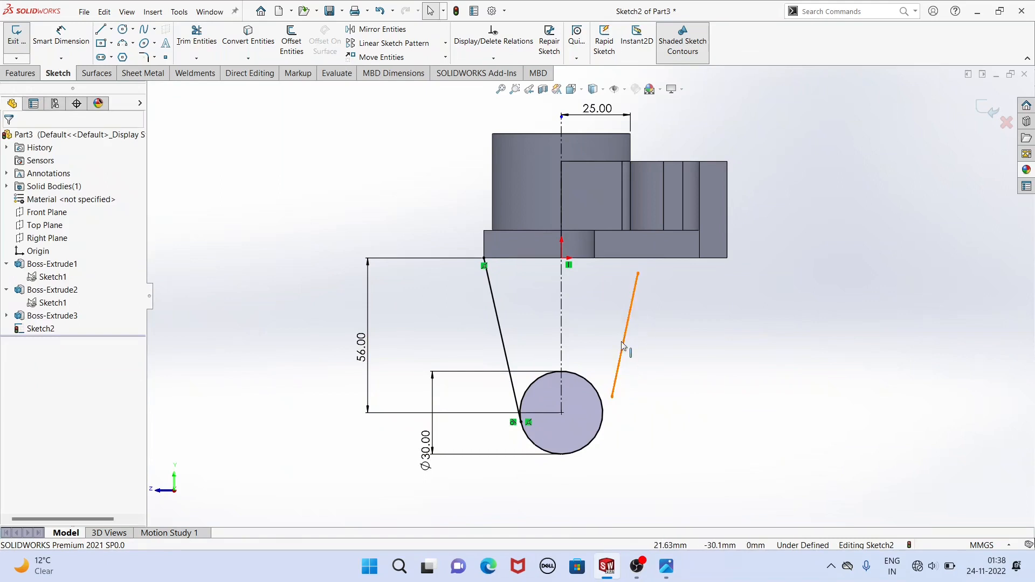
Make the opposite slanted line tangent to the circle and its lower endpoint coincident with the circle.
{"action": "left_click", "coordinate": [618, 376]}
{"action": "left_click", "coordinate": [604, 406], "text": "ctrl"}
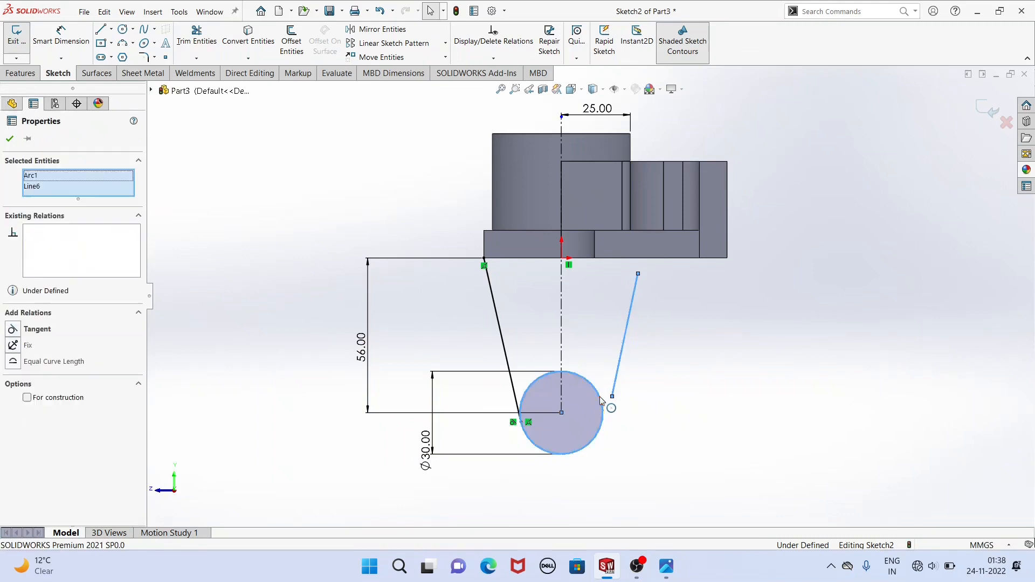
{"action": "left_click", "coordinate": [632, 348]}
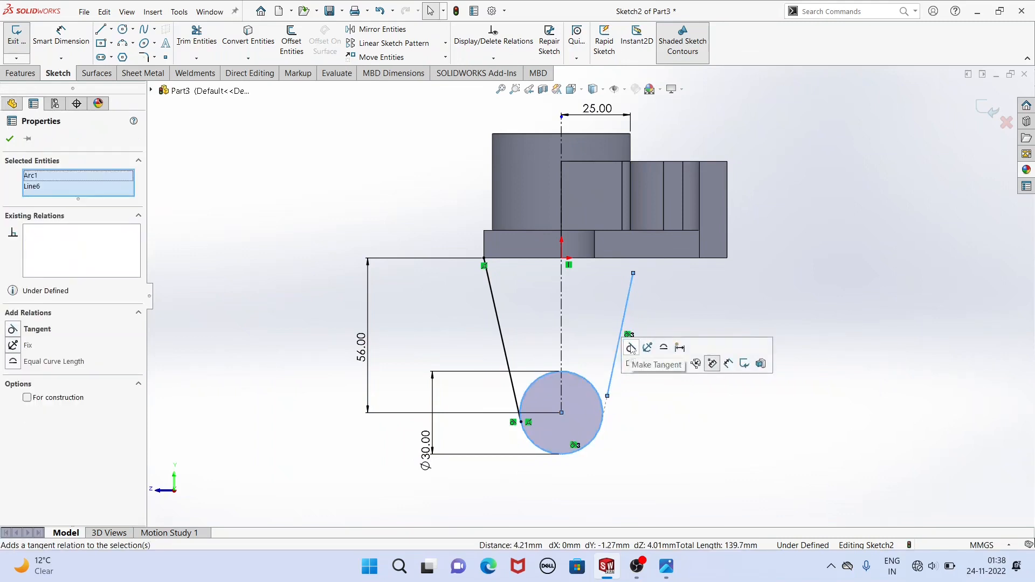
{"action": "left_click", "coordinate": [606, 399]}
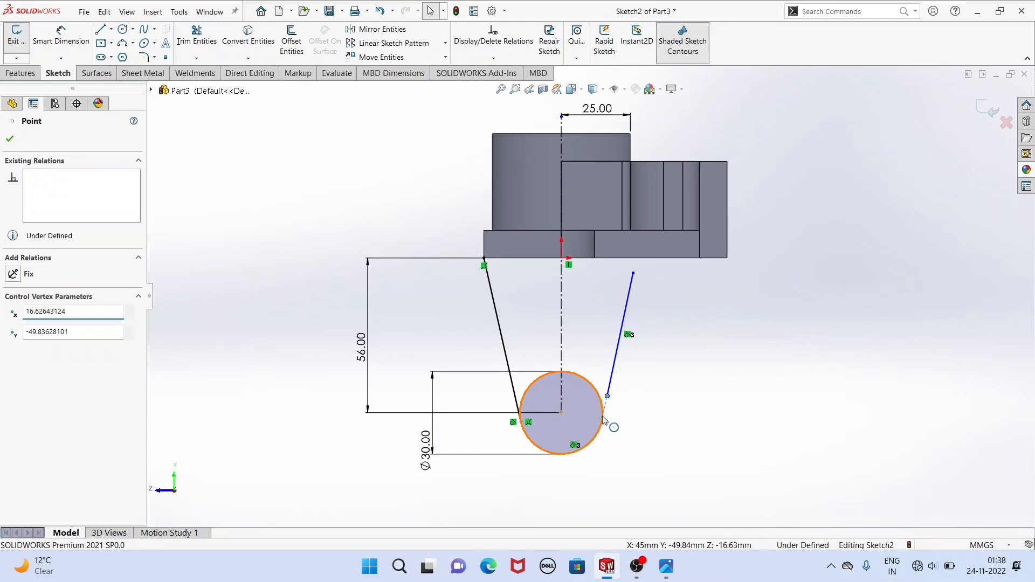
{"action": "left_click", "coordinate": [604, 420], "text": "ctrl"}
{"action": "left_click", "coordinate": [650, 367]}
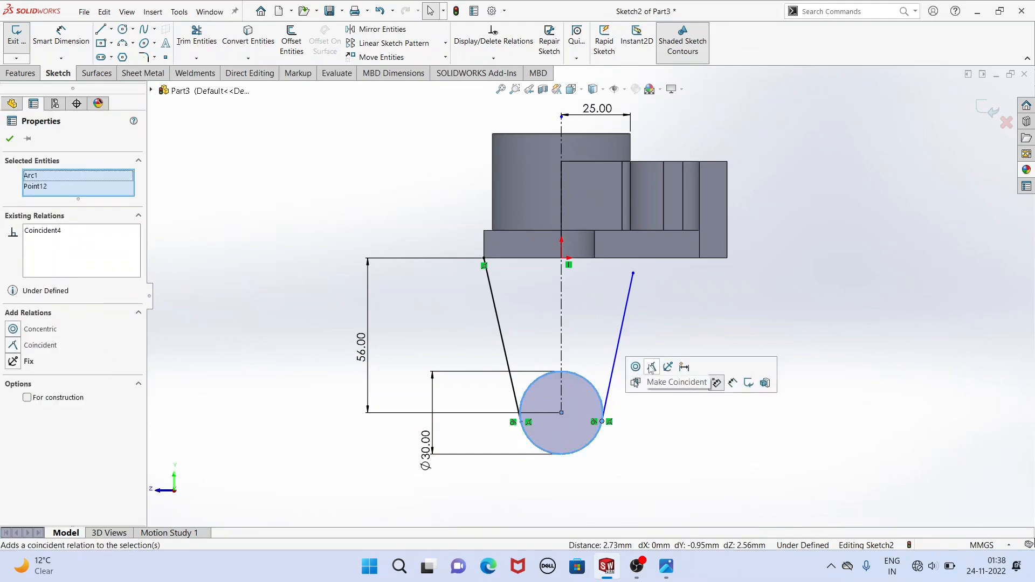
Shorten the opposite slanted line at its upper end and continue it with an aligned centerline about 15 mm long to the plate's bottom edge.
{"action": "left_click", "coordinate": [603, 277]}
{"action": "left_click_drag", "start_coordinate": [633, 273], "coordinate": [624, 299]}
{"action": "left_click", "coordinate": [694, 331]}
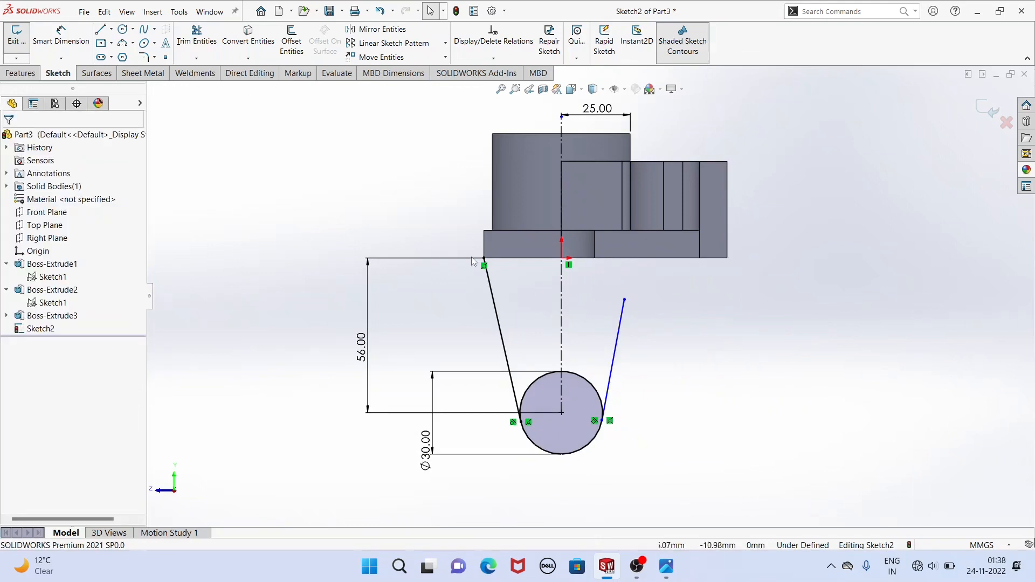
{"action": "left_click", "coordinate": [111, 28]}
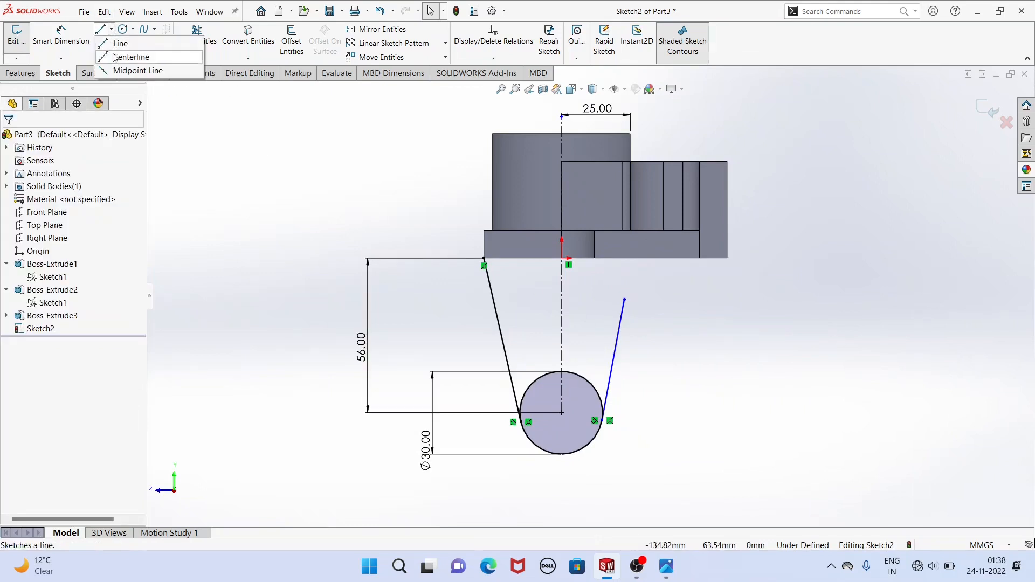
{"action": "left_click", "coordinate": [135, 53]}
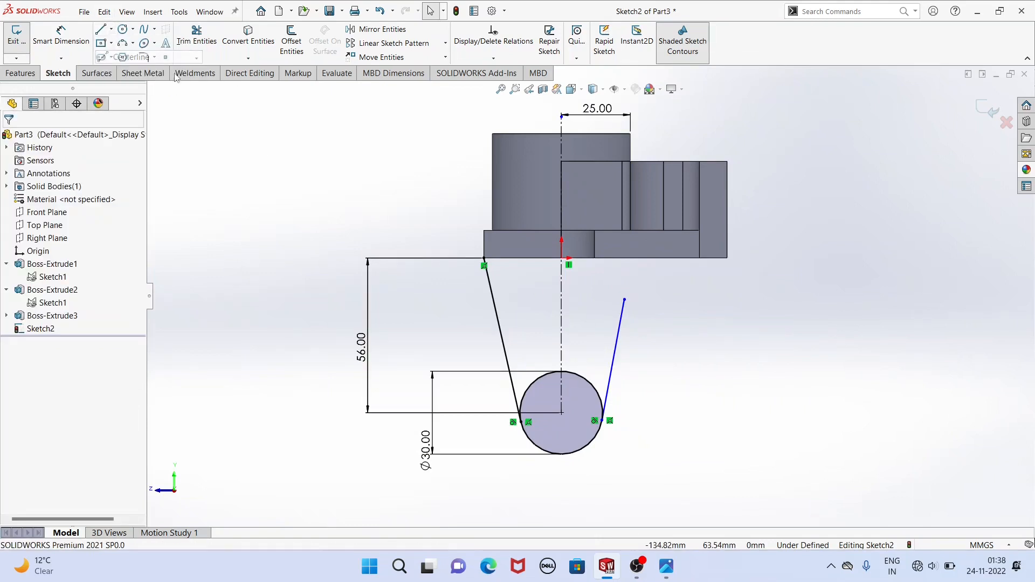
{"action": "left_click", "coordinate": [625, 300]}
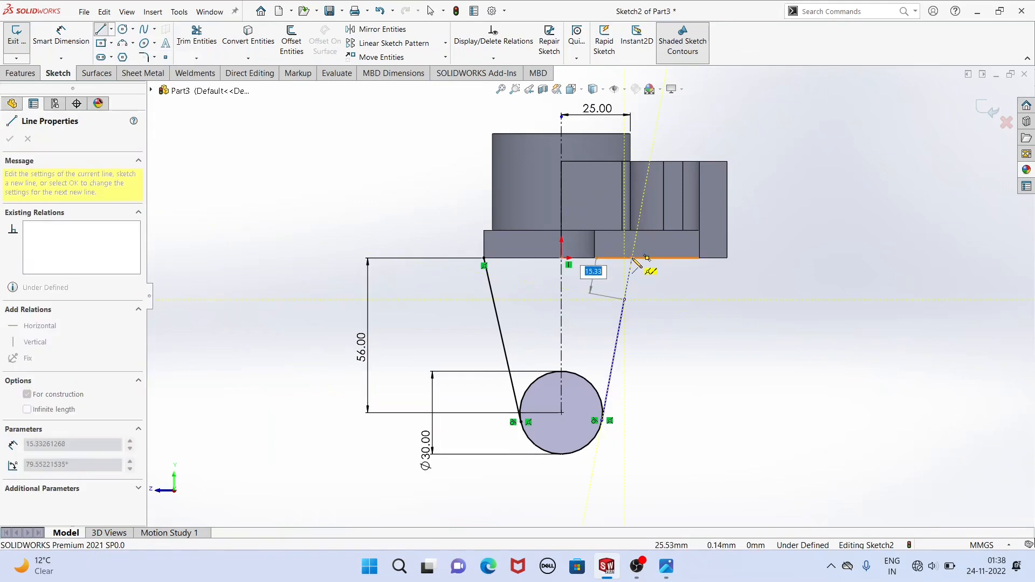
{"action": "left_click", "coordinate": [632, 258]}
{"action": "right_click", "coordinate": [458, 195]}
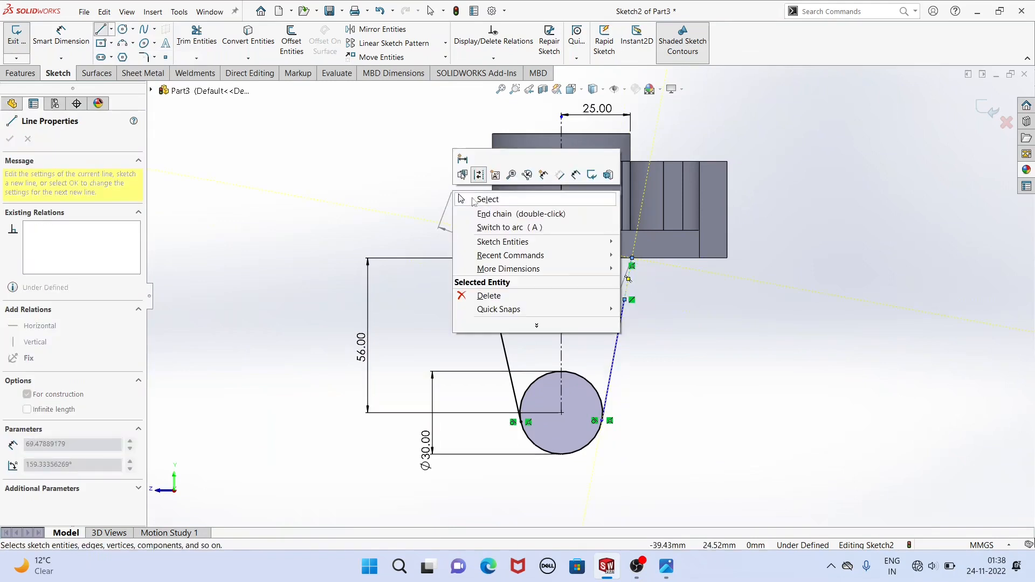
{"action": "left_click", "coordinate": [474, 200]}
{"action": "left_click", "coordinate": [625, 317]}
{"action": "left_click", "coordinate": [665, 319]}
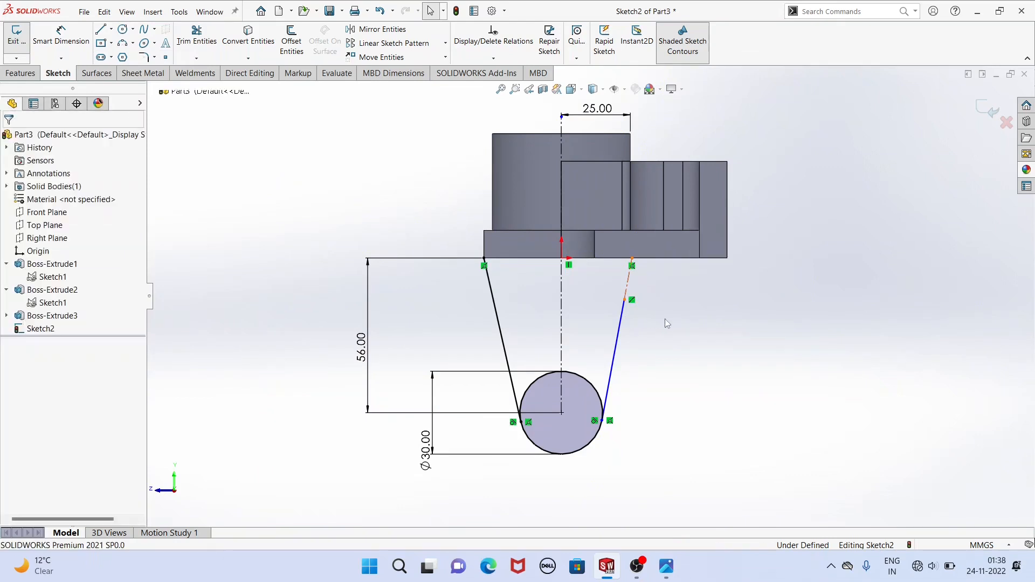
{"action": "left_click", "coordinate": [621, 324]}
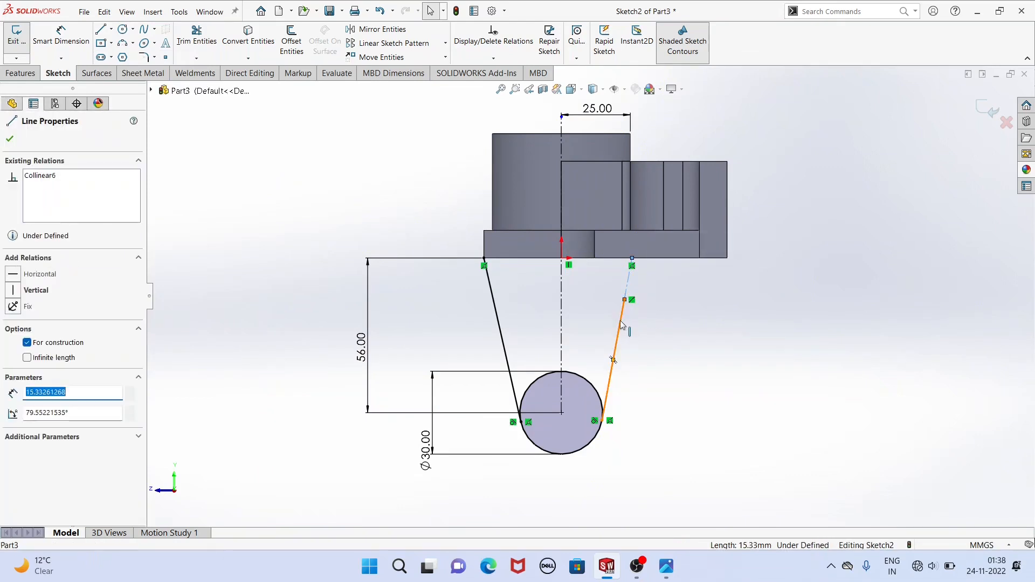
{"action": "left_click", "coordinate": [628, 282], "text": "ctrl"}
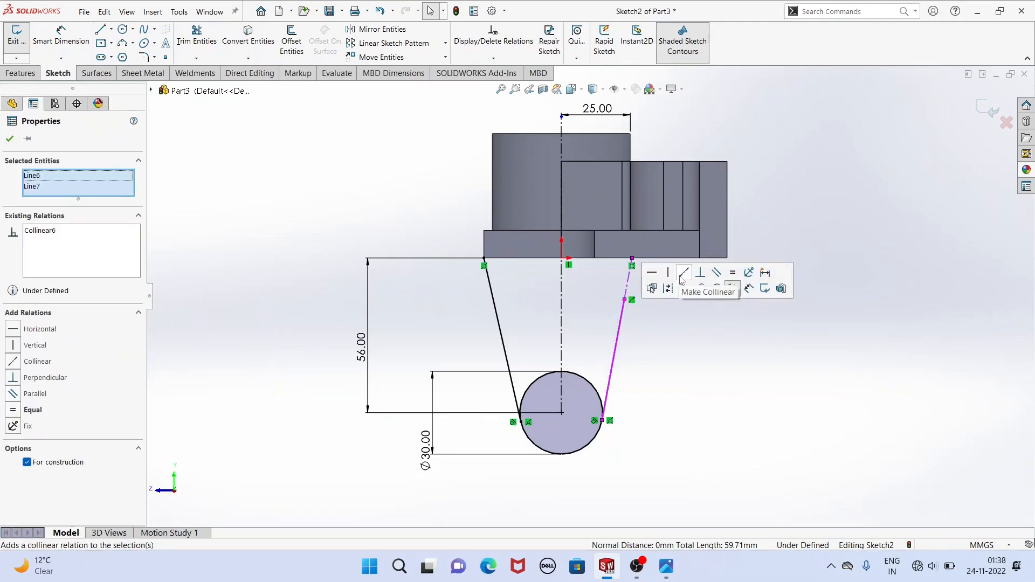
{"action": "left_click", "coordinate": [384, 172]}
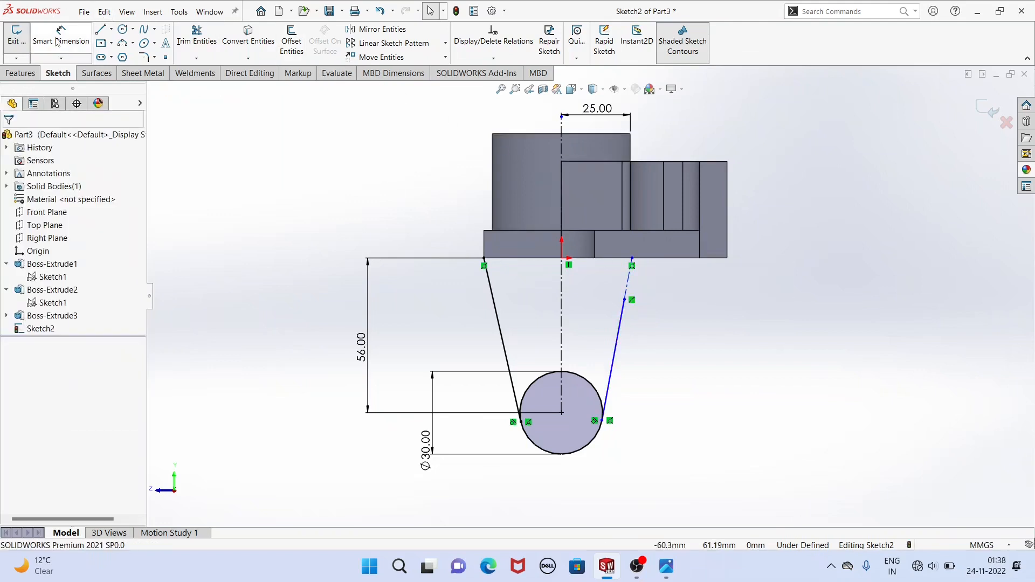
Dimension the upper endpoint of the slanted centerline 33 mm from the vertical centerline.
{"action": "left_click", "coordinate": [59, 39]}
{"action": "left_click", "coordinate": [562, 164]}
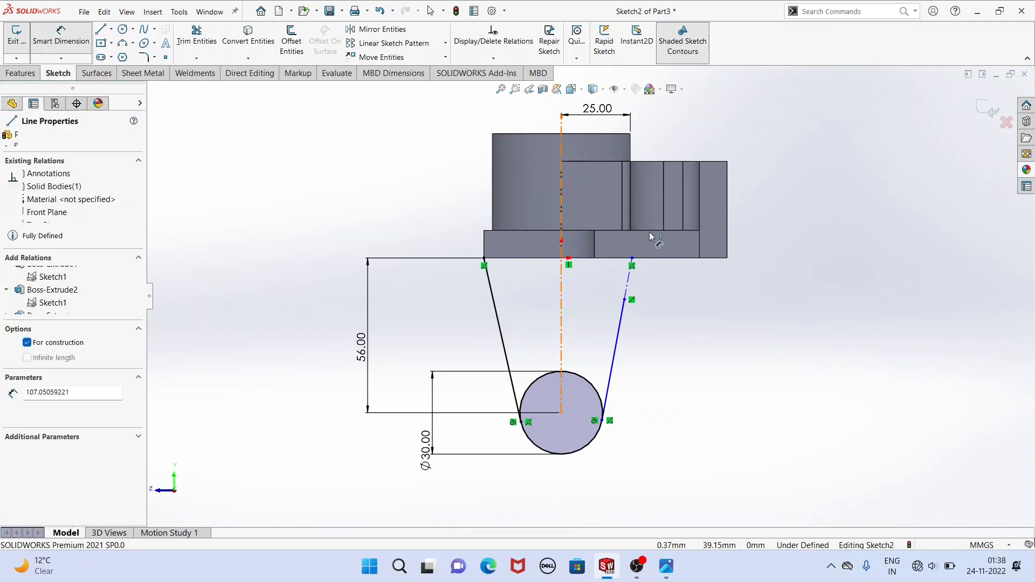
{"action": "left_click", "coordinate": [632, 258]}
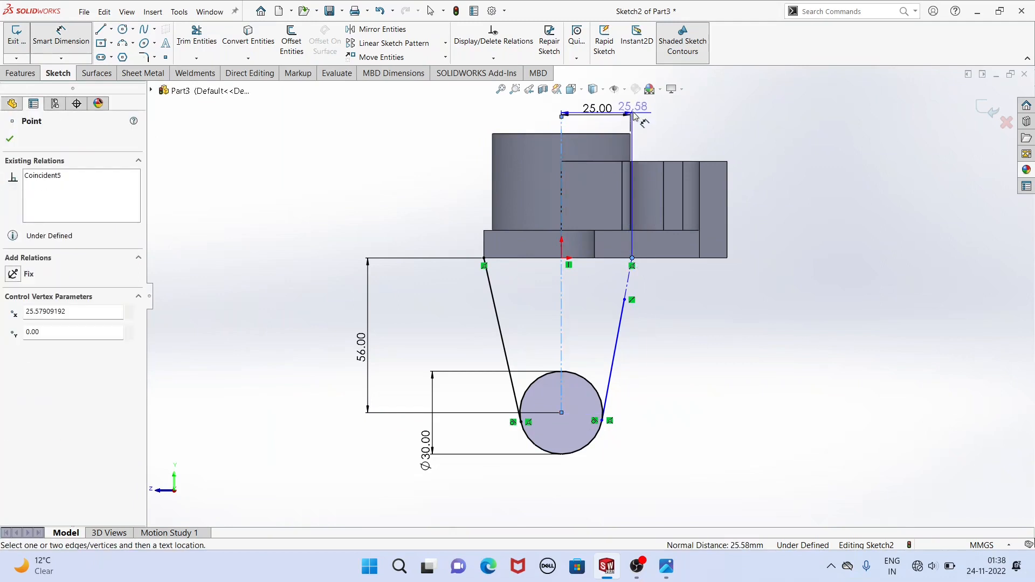
{"action": "left_click", "coordinate": [634, 111]}
{"action": "type", "text": "3"}
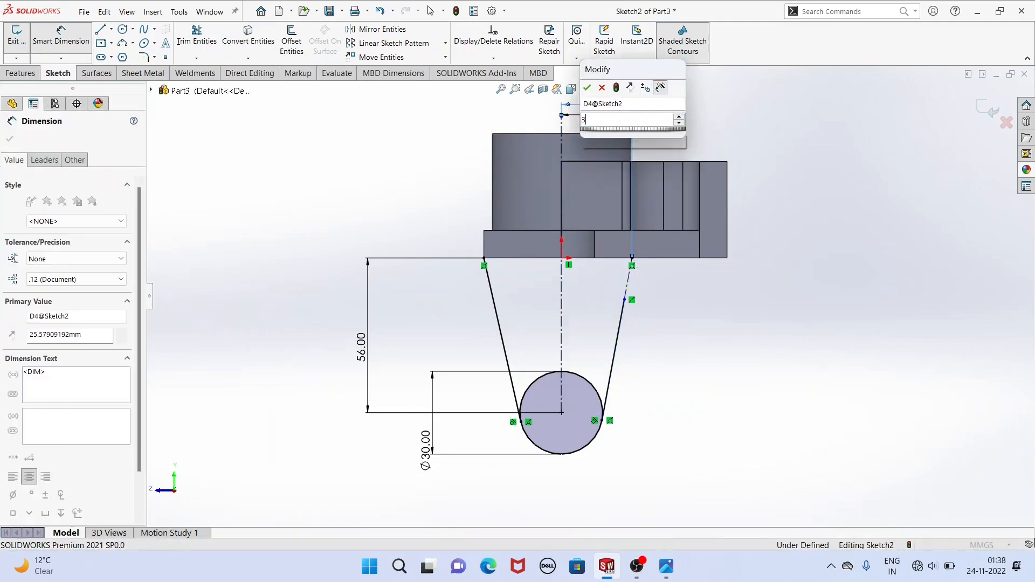
{"action": "type", "text": "3"}
{"action": "key", "text": "Return"}
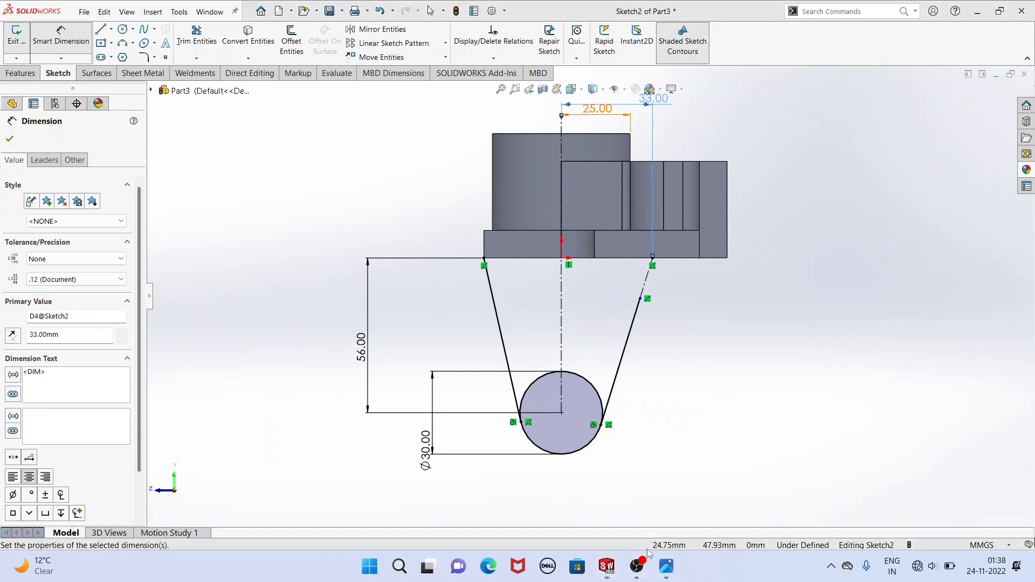
Check the reference drawing and sketch a three-point arc of about 22 mm radius from the slanted line's upper end to the plate's bottom edge.
{"action": "left_click", "coordinate": [666, 566]}
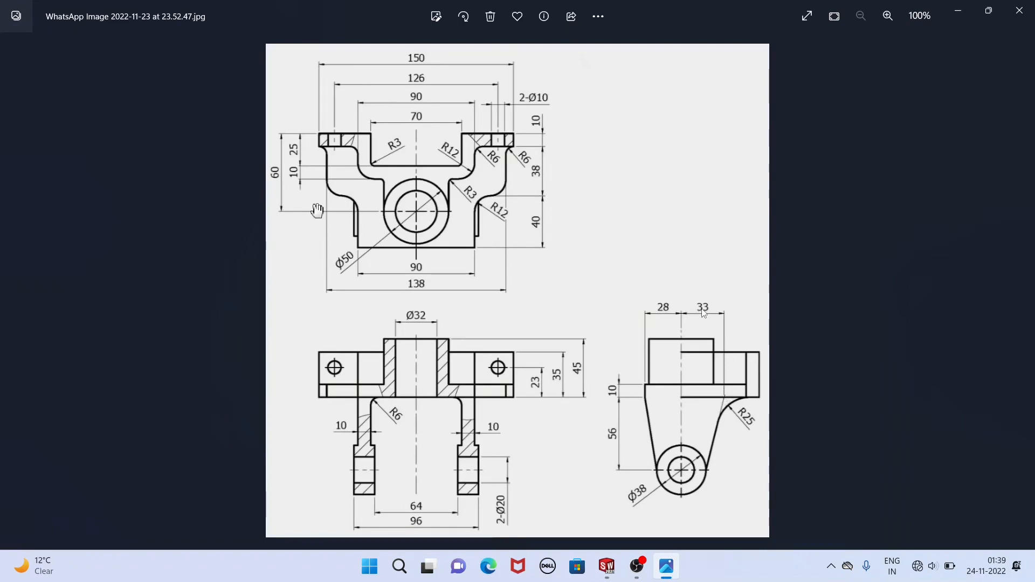
{"action": "left_click", "coordinate": [601, 576]}
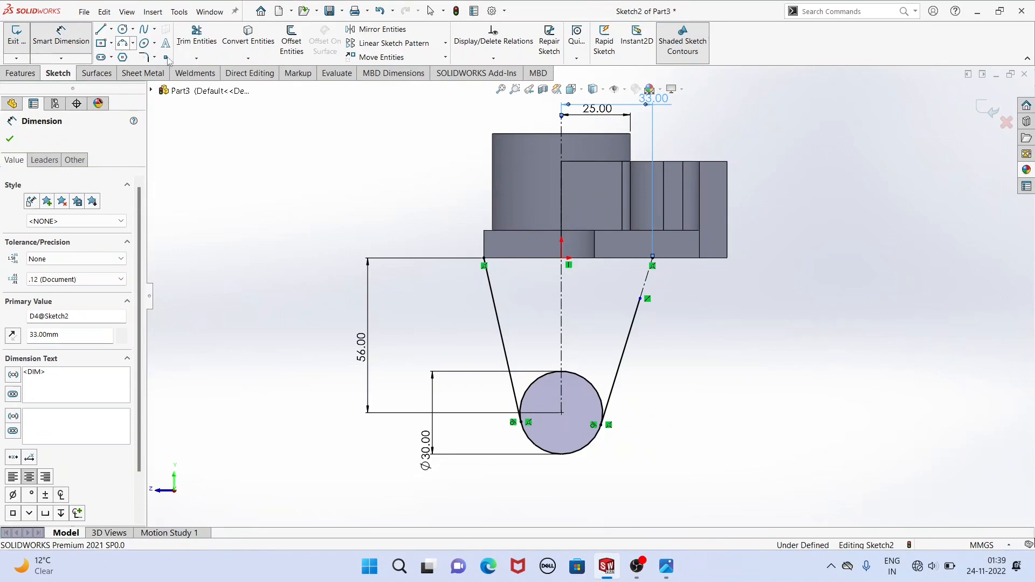
{"action": "left_click", "coordinate": [123, 44]}
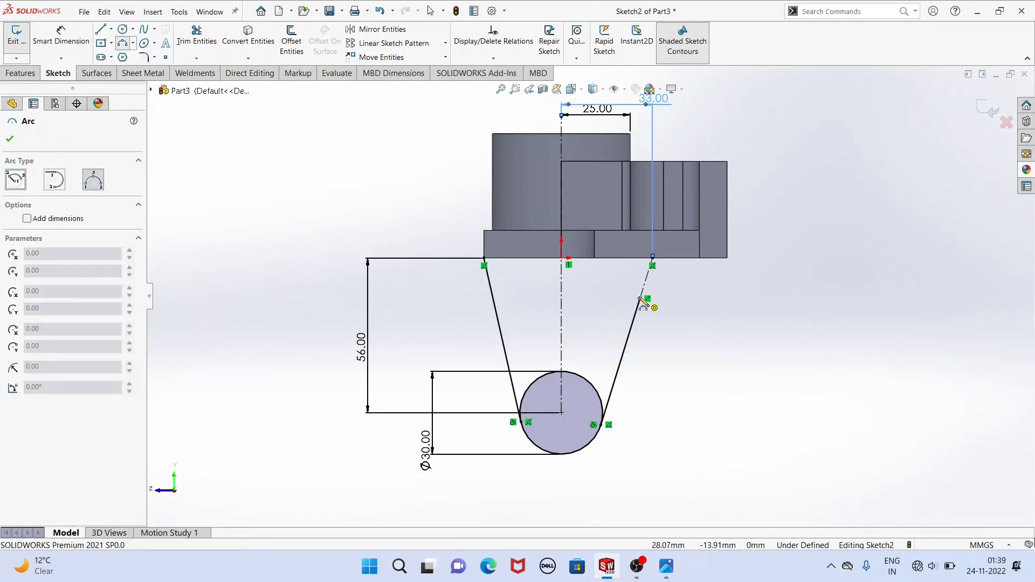
{"action": "left_click", "coordinate": [692, 259]}
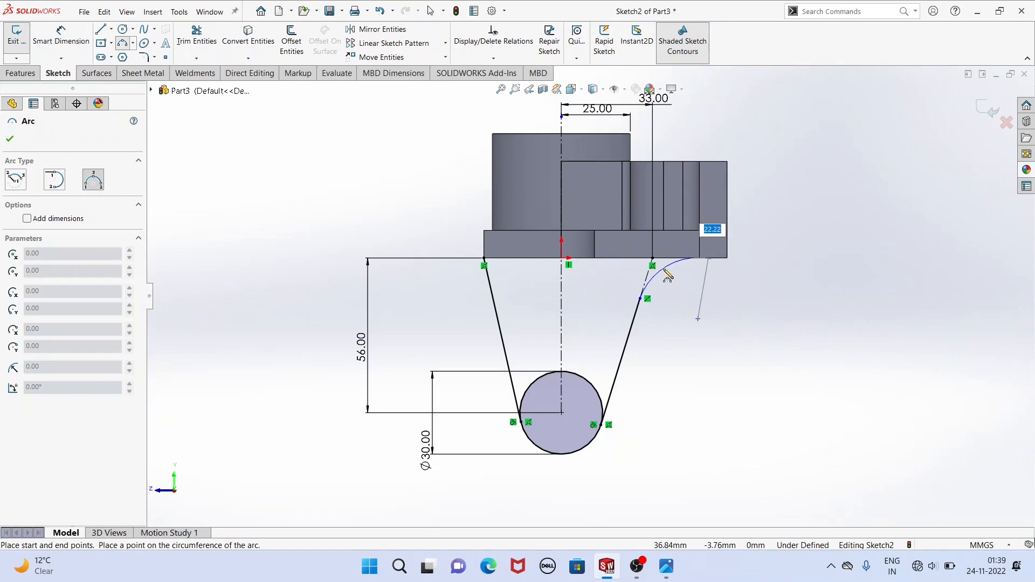
{"action": "left_click", "coordinate": [664, 271]}
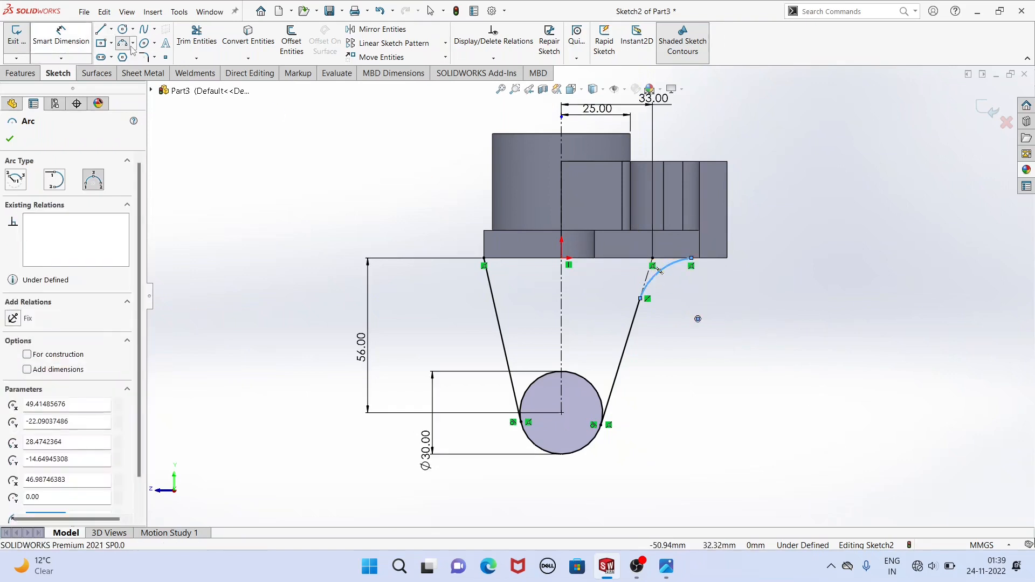
{"action": "key", "text": "Escape"}
Dimension the arc with a radius of 25 mm.
{"action": "left_click", "coordinate": [662, 268]}
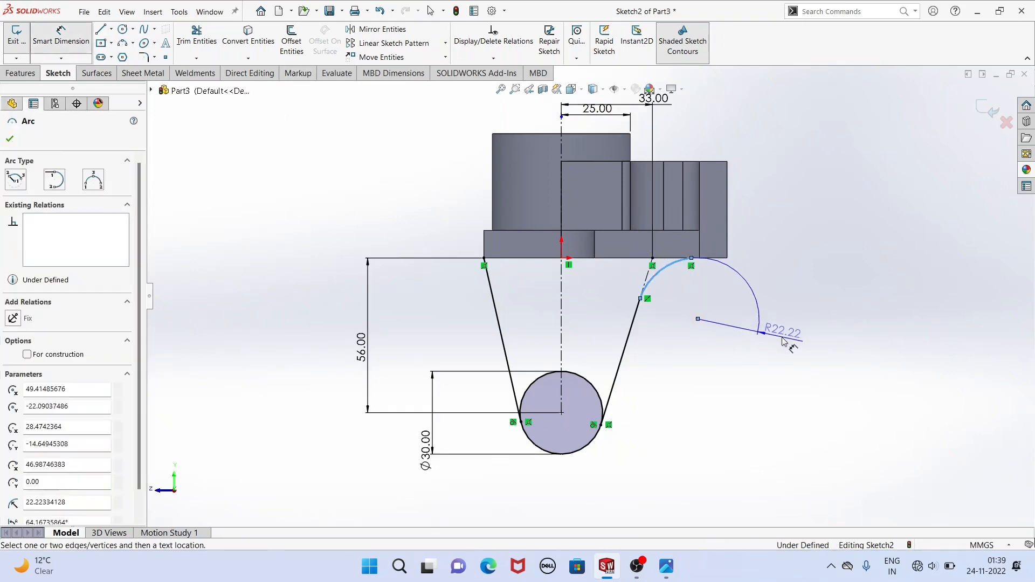
{"action": "left_click", "coordinate": [784, 342]}
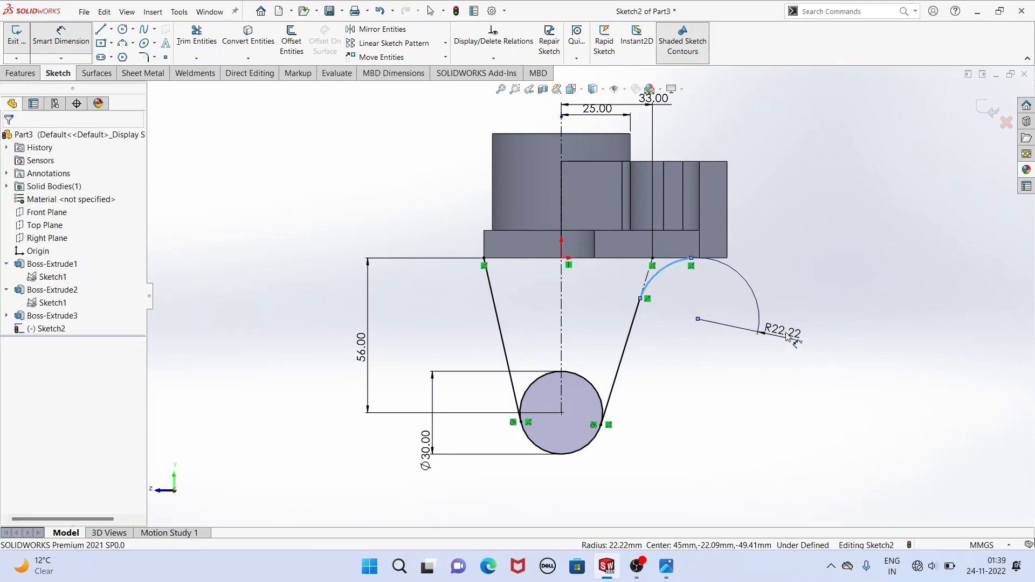
{"action": "type", "text": "25"}
{"action": "key", "text": "Return"}
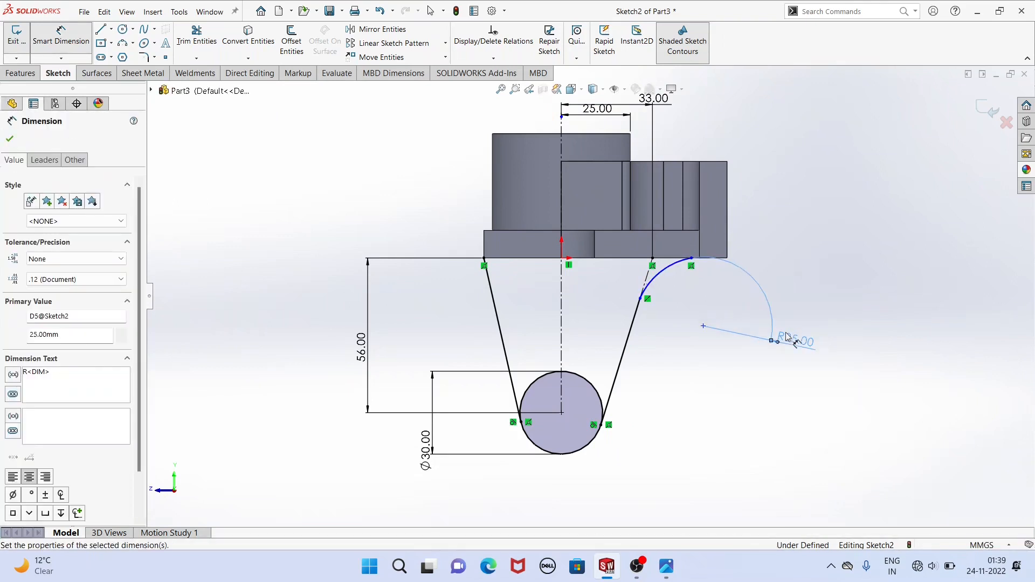
{"action": "right_click", "coordinate": [307, 183]}
{"action": "left_click", "coordinate": [342, 215]}
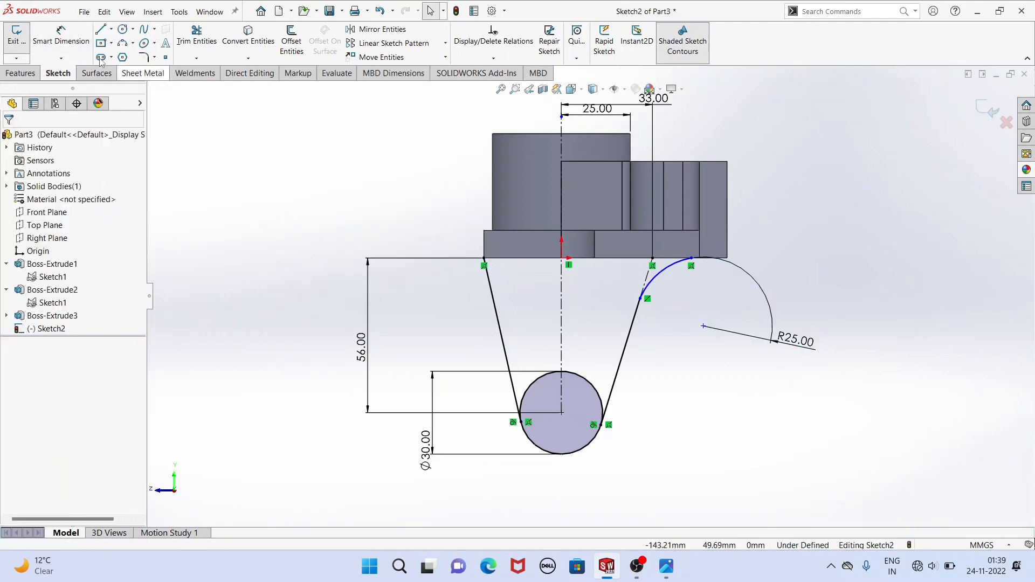
Sketch a horizontal line about 75 mm long along the plate's bottom edge, from the slanted line's corner endpoint to the arc's end.
{"action": "left_click", "coordinate": [102, 30]}
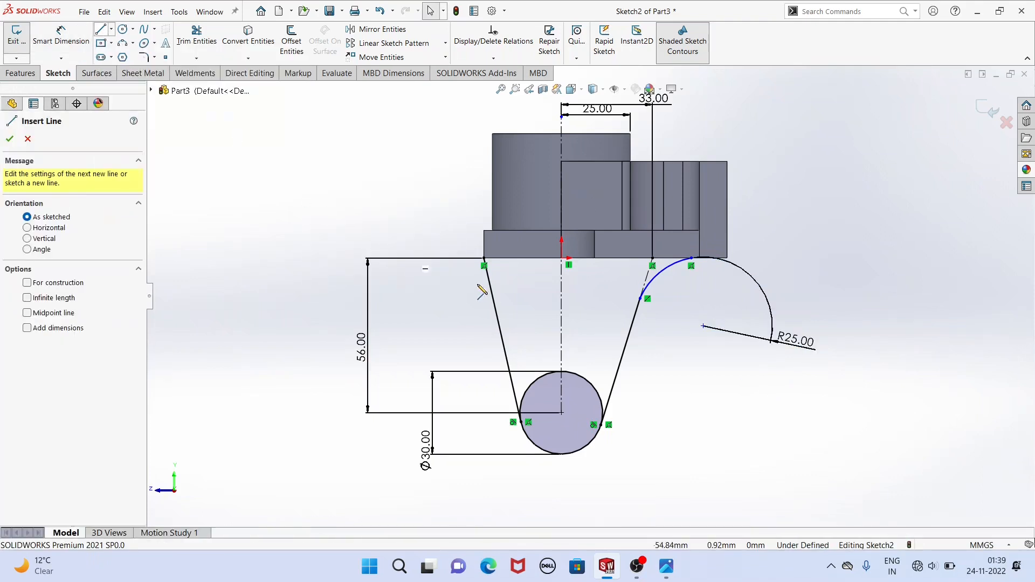
{"action": "left_click", "coordinate": [483, 258]}
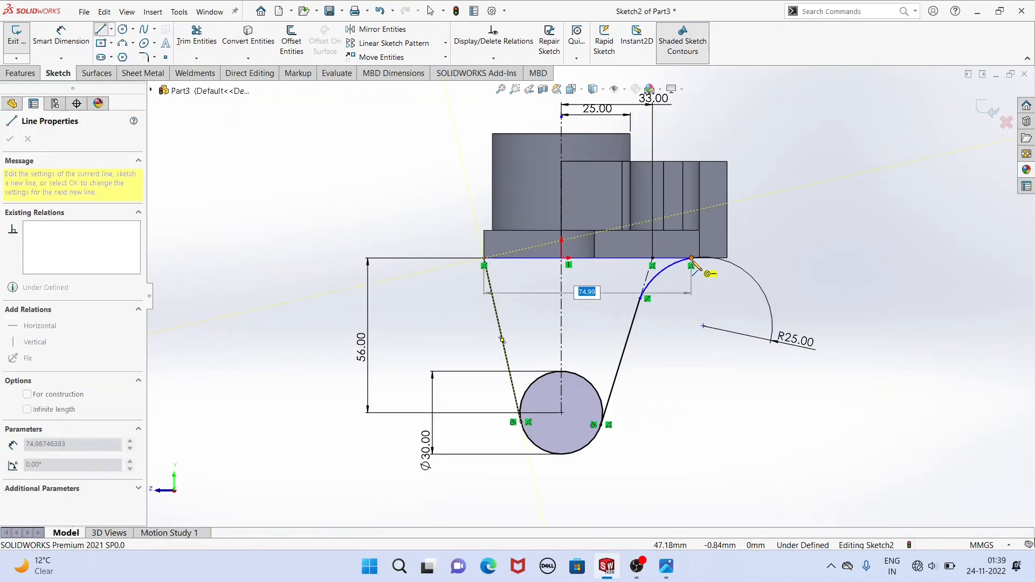
{"action": "left_click", "coordinate": [692, 259]}
{"action": "right_click", "coordinate": [342, 171]}
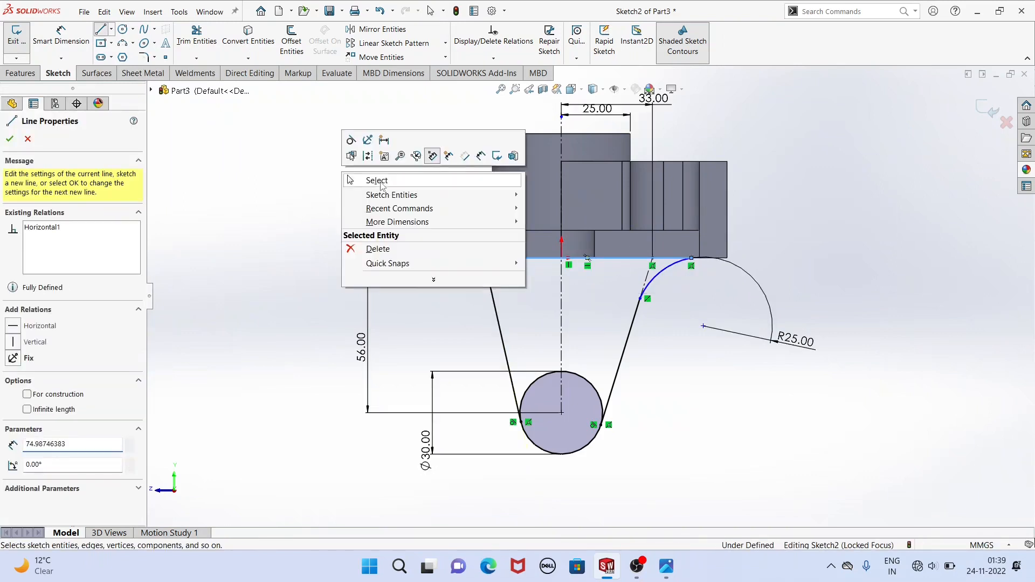
{"action": "left_click", "coordinate": [380, 182]}
Make the arc tangent to the horizontal line along the plate's bottom edge.
{"action": "left_click", "coordinate": [668, 265]}
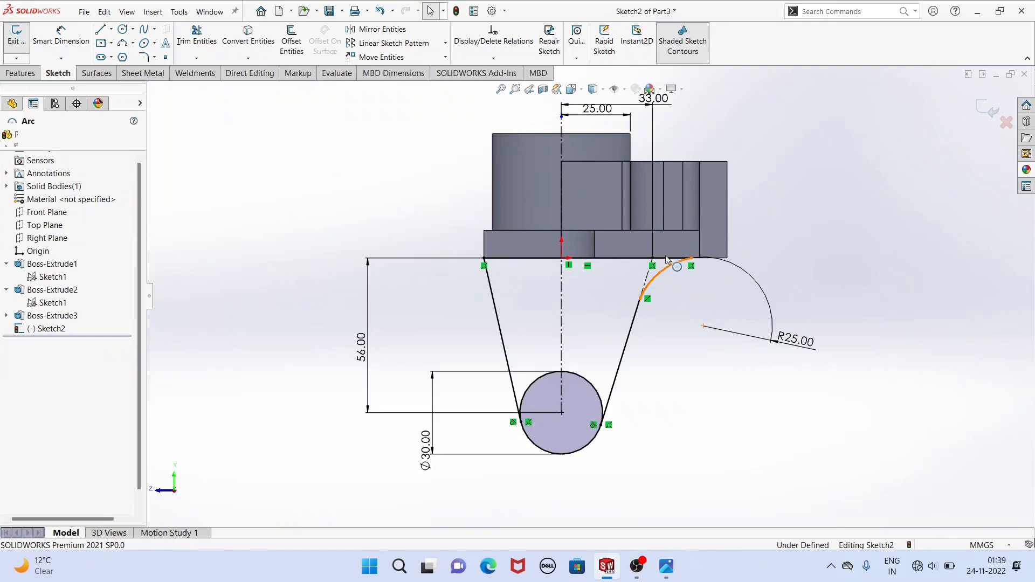
{"action": "left_click", "coordinate": [667, 260]}
{"action": "left_click", "coordinate": [668, 264], "text": "ctrl"}
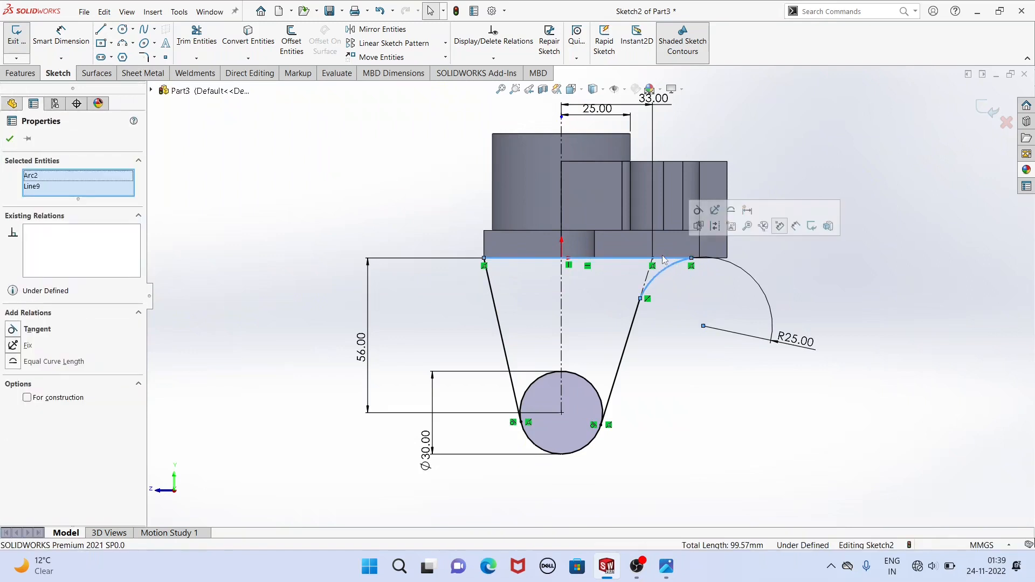
{"action": "left_click", "coordinate": [697, 220]}
{"action": "left_click", "coordinate": [360, 184]}
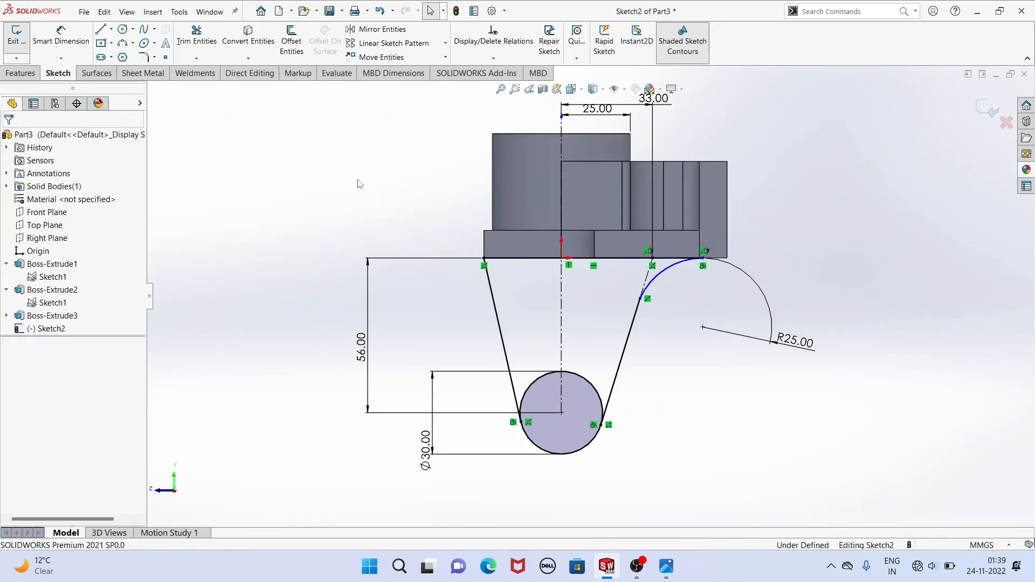
Make the arc tangent to the slanted line it meets at its lower end.
{"action": "left_click", "coordinate": [655, 283]}
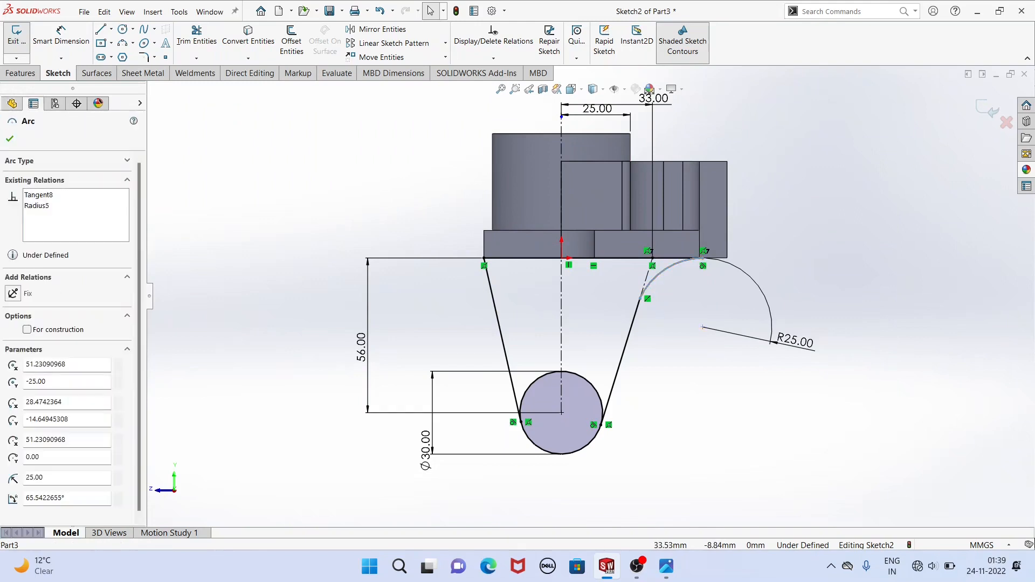
{"action": "left_click", "coordinate": [635, 322]}
{"action": "left_click", "coordinate": [659, 277], "text": "ctrl"}
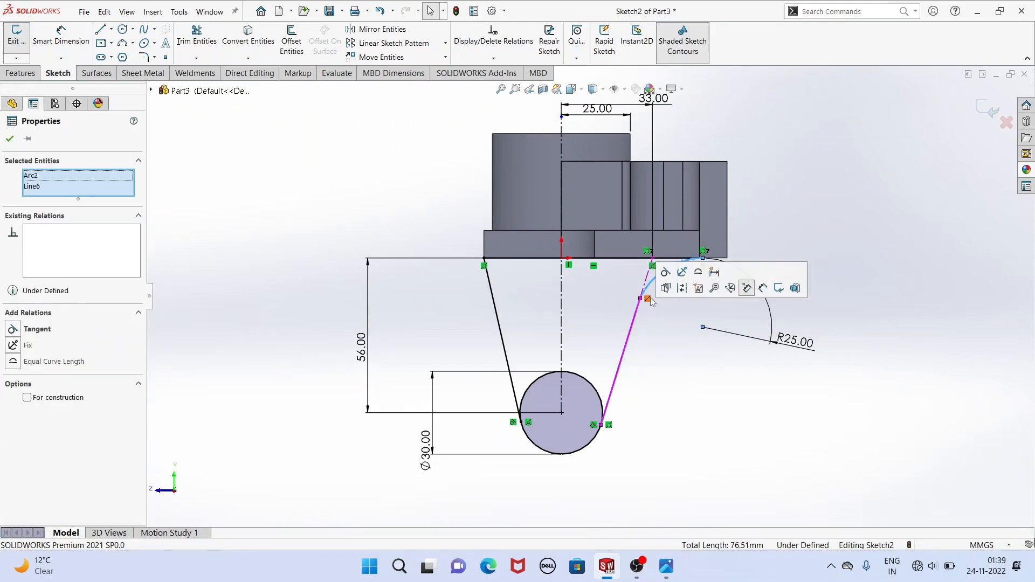
{"action": "left_click", "coordinate": [667, 280]}
{"action": "left_click", "coordinate": [422, 195]}
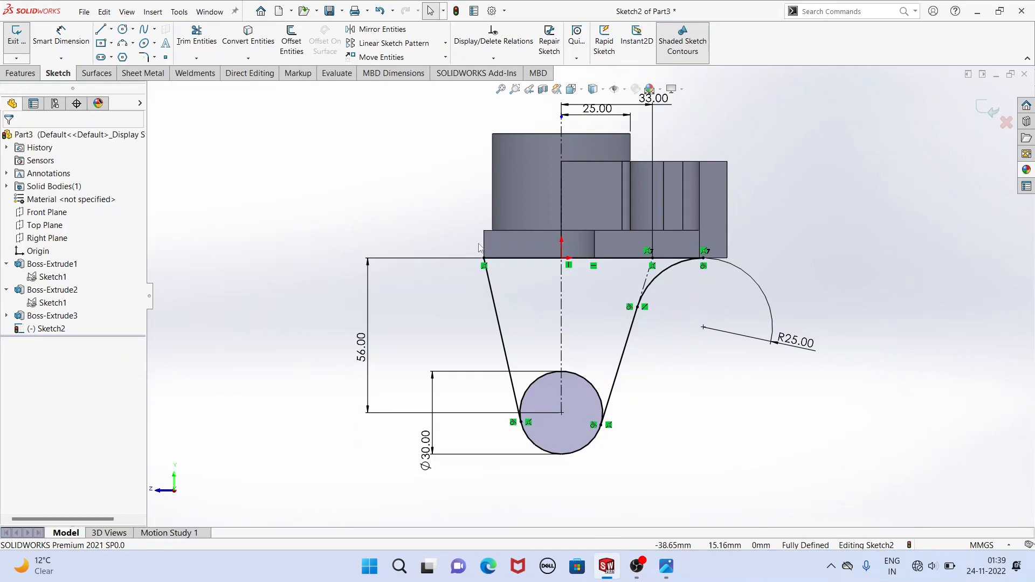
Power trim the circle's upper portion between the two slanted lines, leaving one closed lug profile with a rounded lower end.
{"action": "scroll", "coordinate": [601, 349], "scroll_direction": "up", "scroll_amount": 1}
{"action": "middle_click_drag", "start_coordinate": [501, 330], "coordinate": [531, 346]}
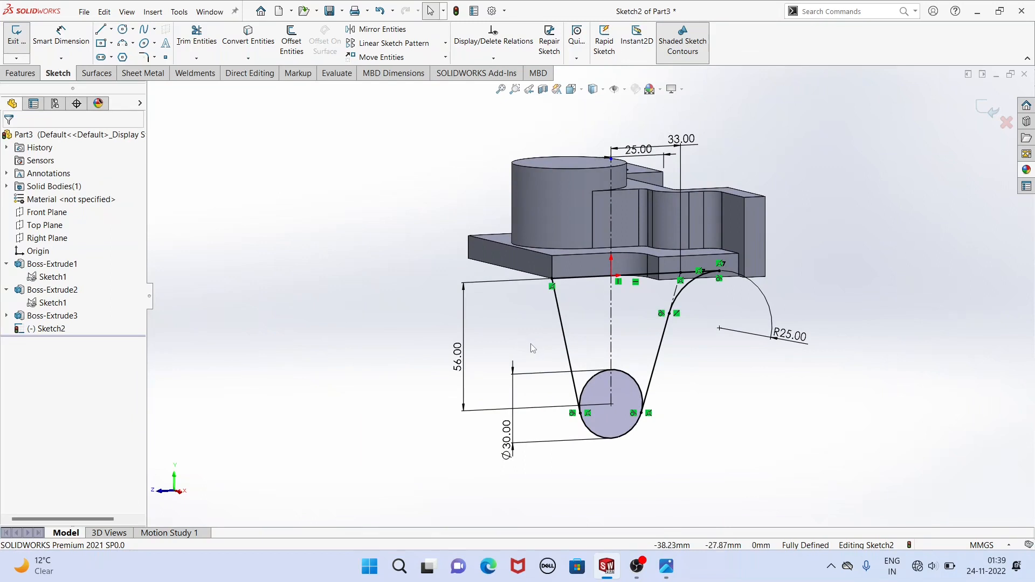
{"action": "middle_click_drag", "start_coordinate": [532, 347], "coordinate": [535, 352]}
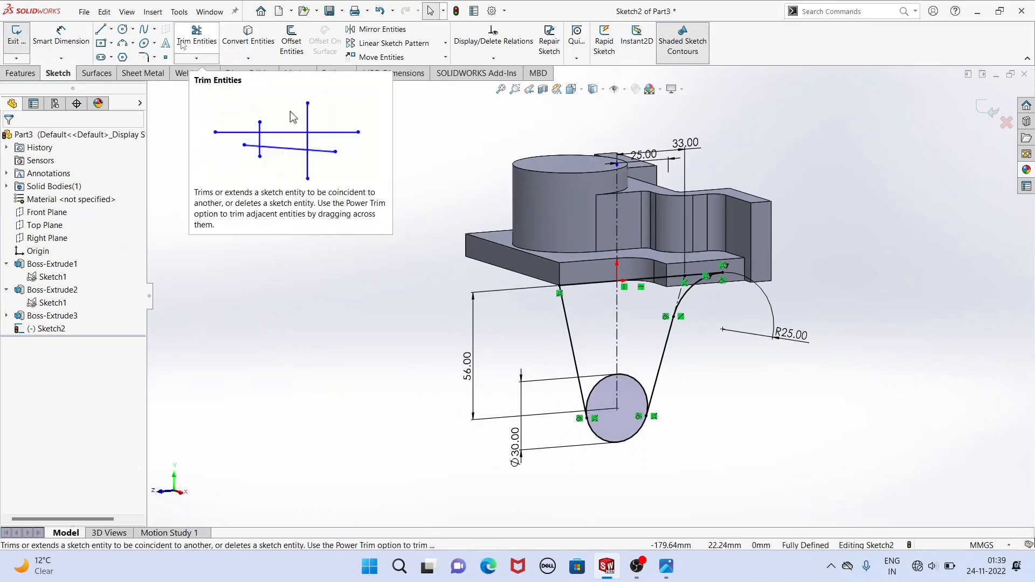
{"action": "left_click", "coordinate": [196, 36]}
{"action": "left_click", "coordinate": [16, 258]}
{"action": "mouse_move", "coordinate": [599, 364]}
{"action": "left_mouse_down"}
{"action": "mouse_move", "coordinate": [608, 382]}
{"action": "mouse_move", "coordinate": [643, 385]}
{"action": "left_mouse_up"}
{"action": "mouse_move", "coordinate": [642, 385]}
{"action": "middle_mouse_down"}
{"action": "mouse_move", "coordinate": [434, 383]}
{"action": "mouse_move", "coordinate": [453, 386]}
{"action": "middle_mouse_up"}
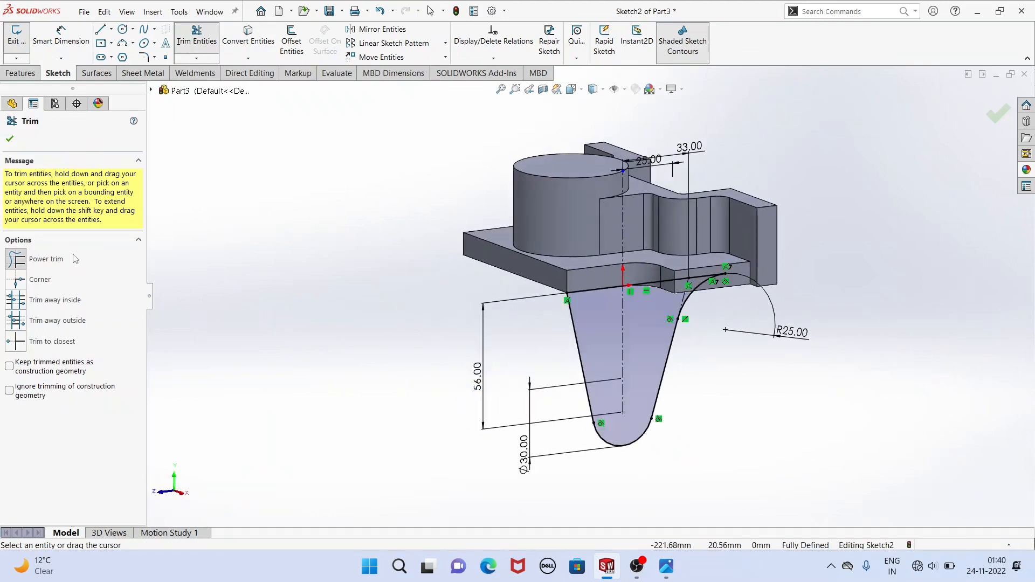
{"action": "left_click", "coordinate": [10, 139]}
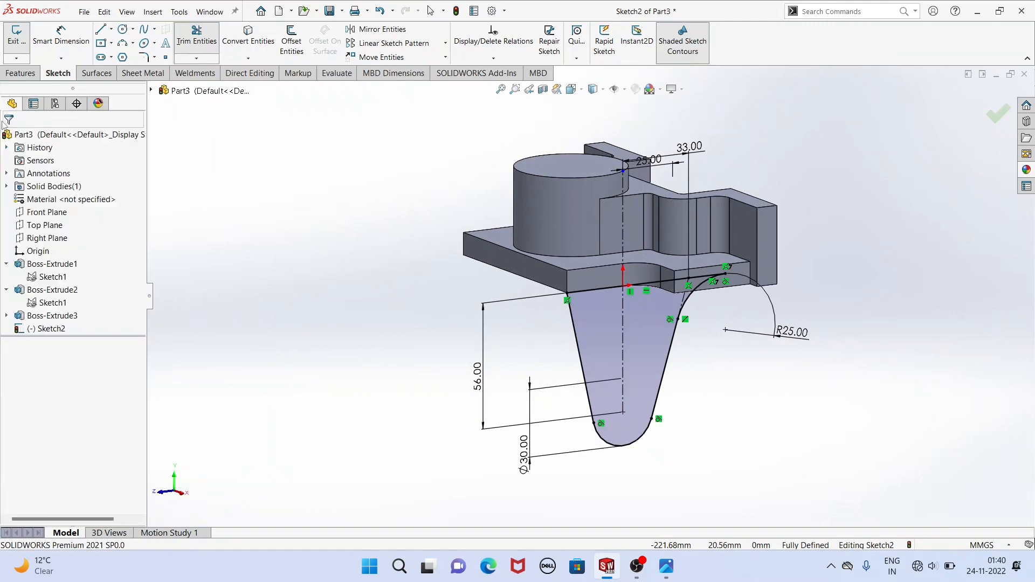
Extrude the lug profile 10 mm as a blind, merged boss in the reversed direction, checking the thickness against the reference drawing.
{"action": "left_click", "coordinate": [20, 73]}
{"action": "left_click", "coordinate": [20, 48]}
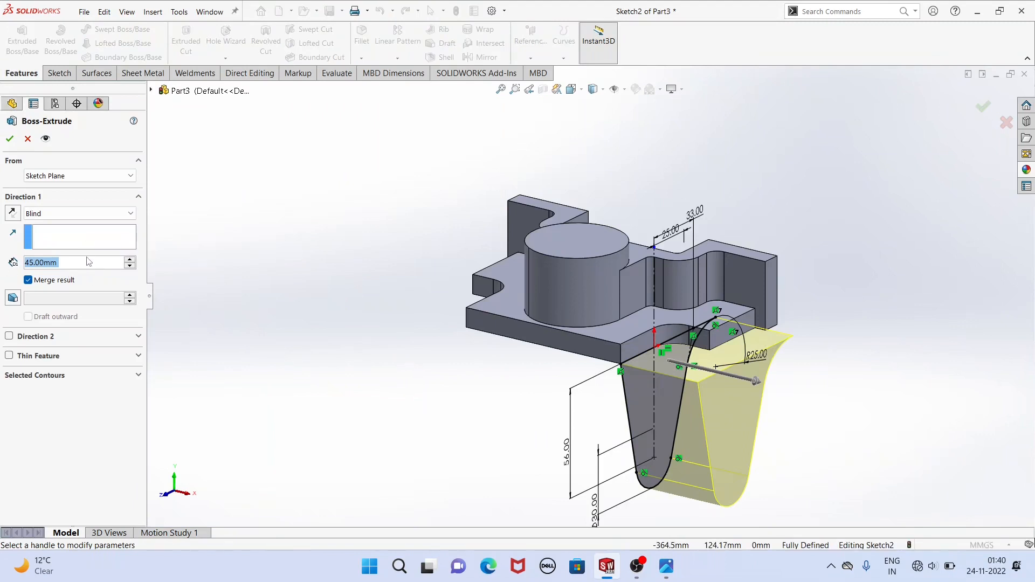
{"action": "type", "text": "0"}
{"action": "key", "text": "BackSpace"}
{"action": "type", "text": "10"}
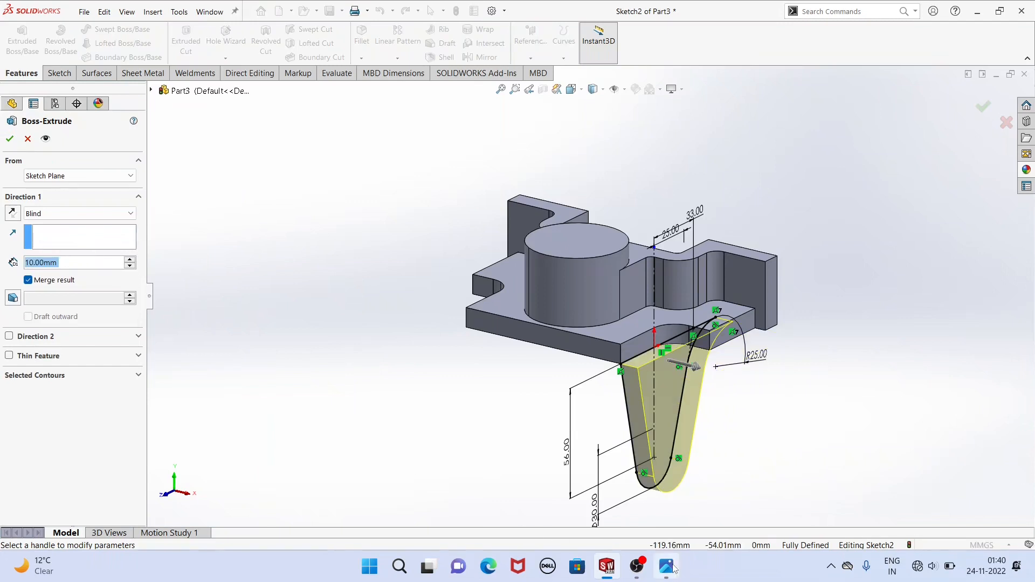
{"action": "left_click", "coordinate": [669, 567]}
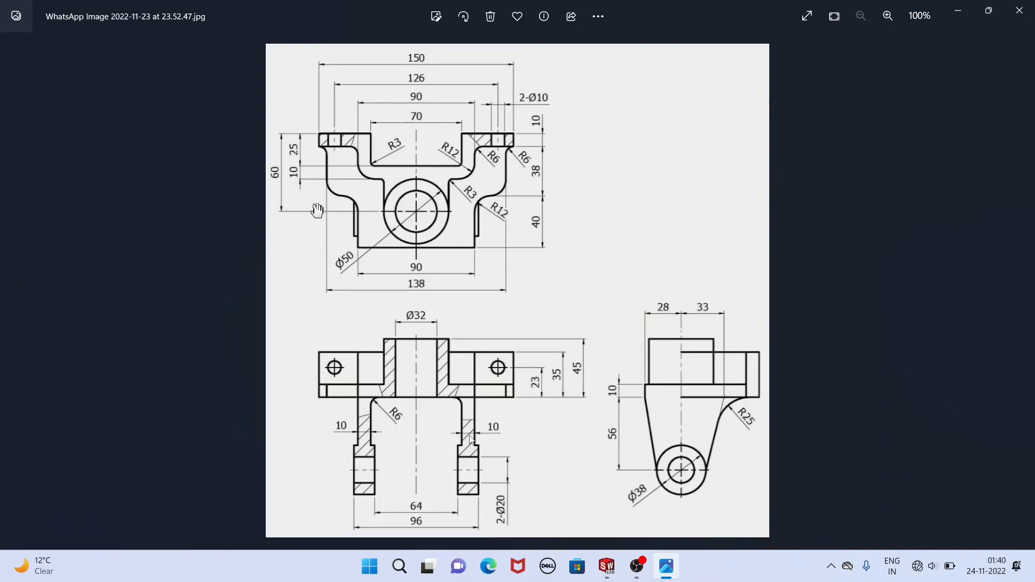
{"action": "left_click", "coordinate": [606, 566]}
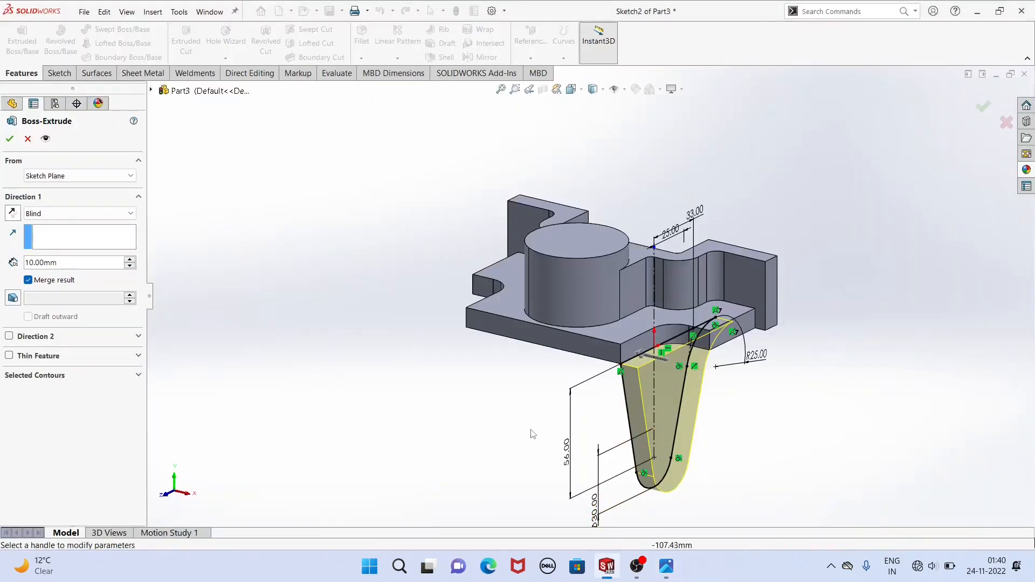
{"action": "left_click", "coordinate": [12, 213]}
{"action": "middle_click_drag", "start_coordinate": [607, 446], "coordinate": [518, 452]}
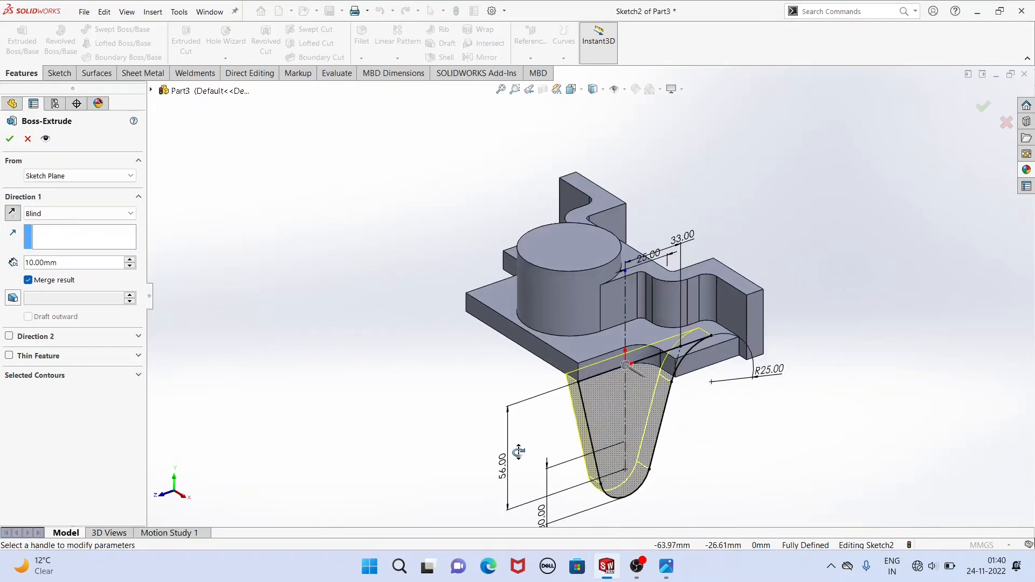
{"action": "left_click", "coordinate": [10, 138]}
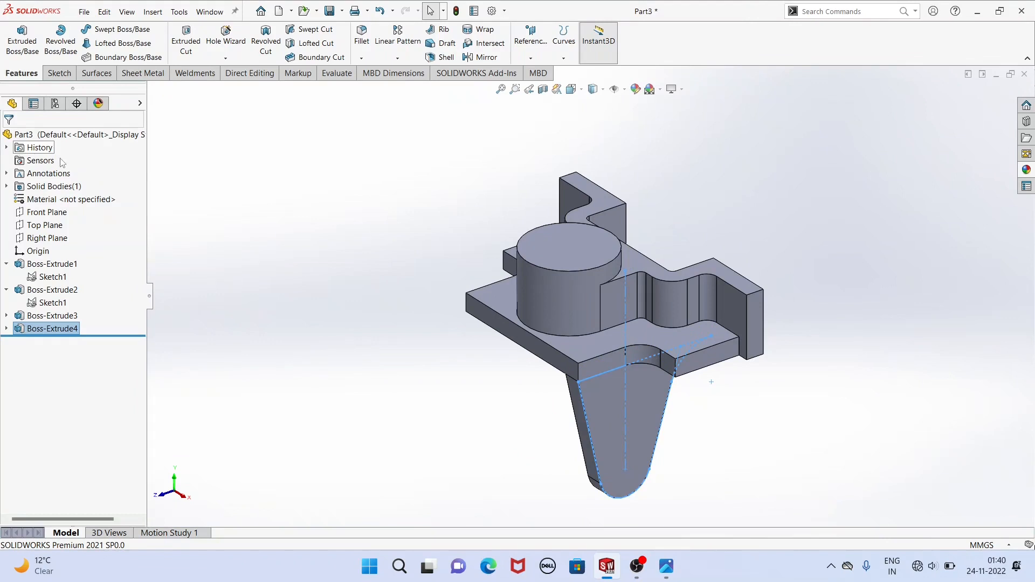
Mirror the extruded lug about the Right Plane to create the matching lug on the other side of the base plate.
{"action": "key", "text": "ctrl+1"}
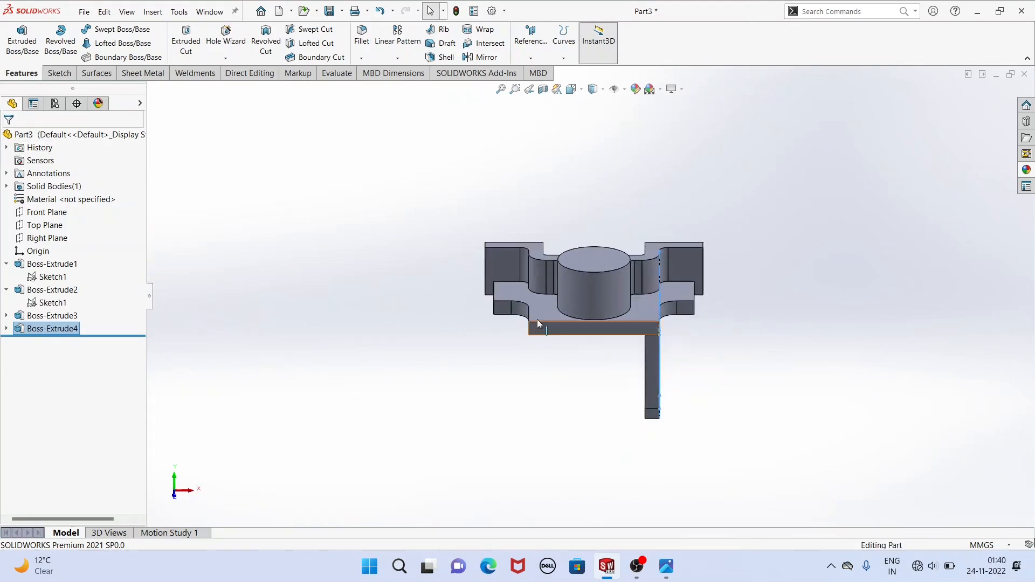
{"action": "middle_click_drag", "start_coordinate": [566, 384], "coordinate": [516, 369]}
{"action": "left_click", "coordinate": [516, 370]}
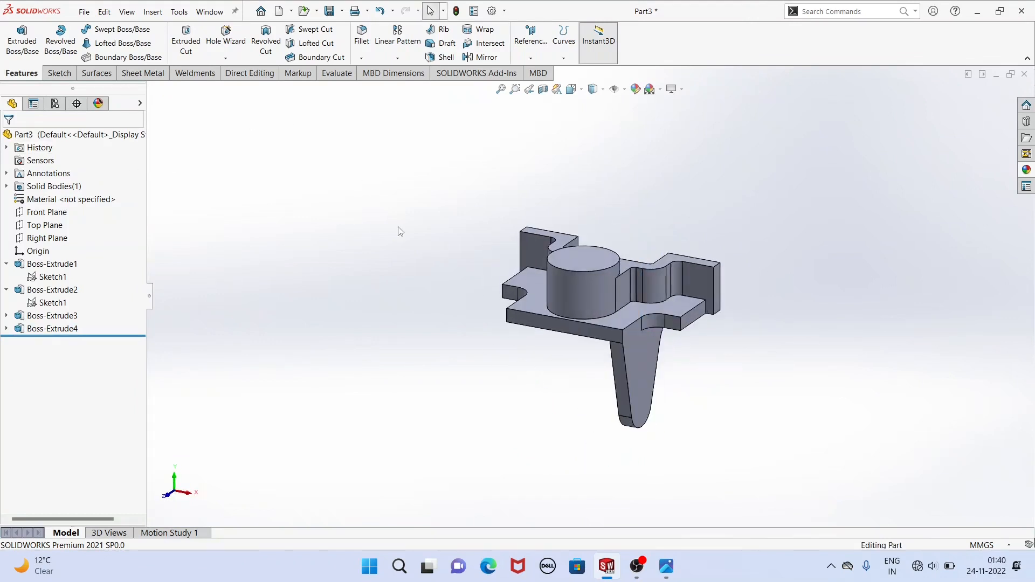
{"action": "left_click", "coordinate": [492, 58]}
{"action": "scroll", "coordinate": [610, 331], "scroll_direction": "down", "scroll_amount": 2}
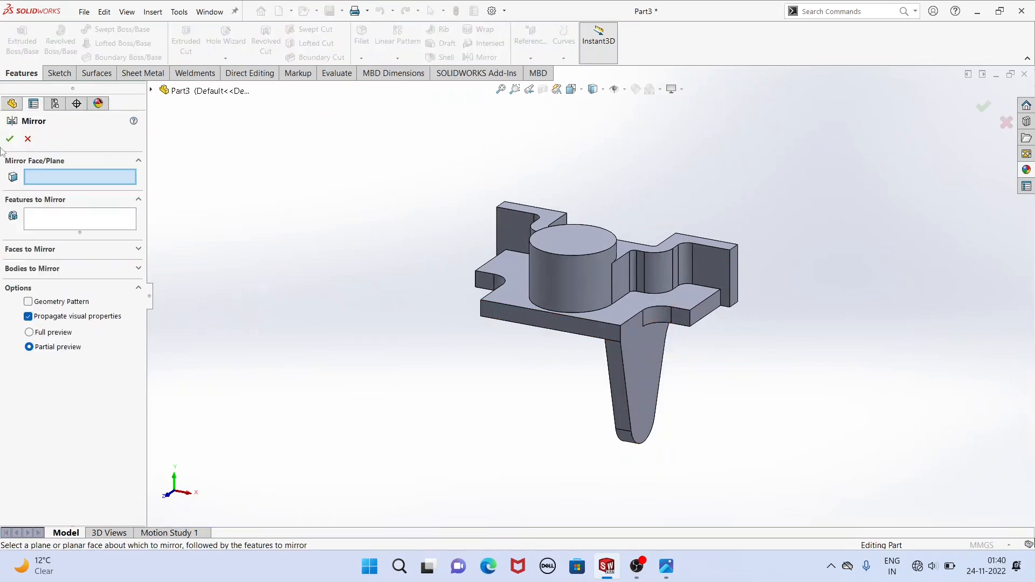
{"action": "left_click", "coordinate": [151, 92]}
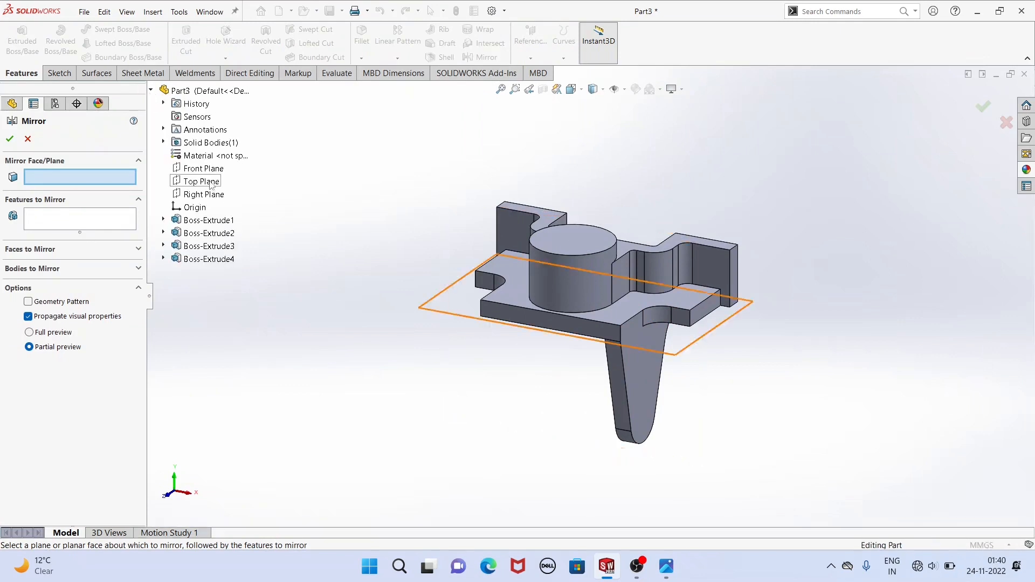
{"action": "left_click", "coordinate": [205, 196]}
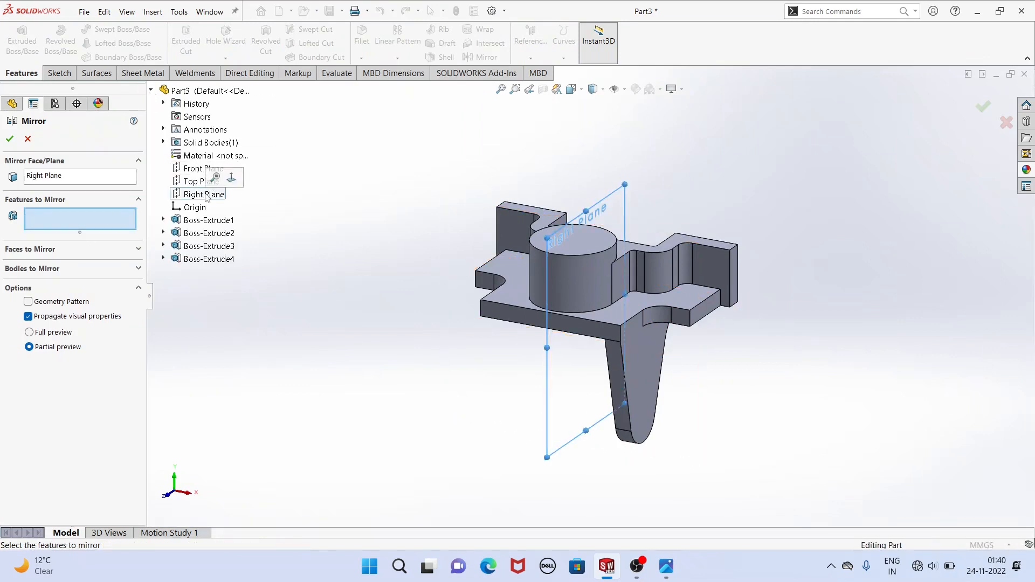
{"action": "left_click", "coordinate": [202, 259]}
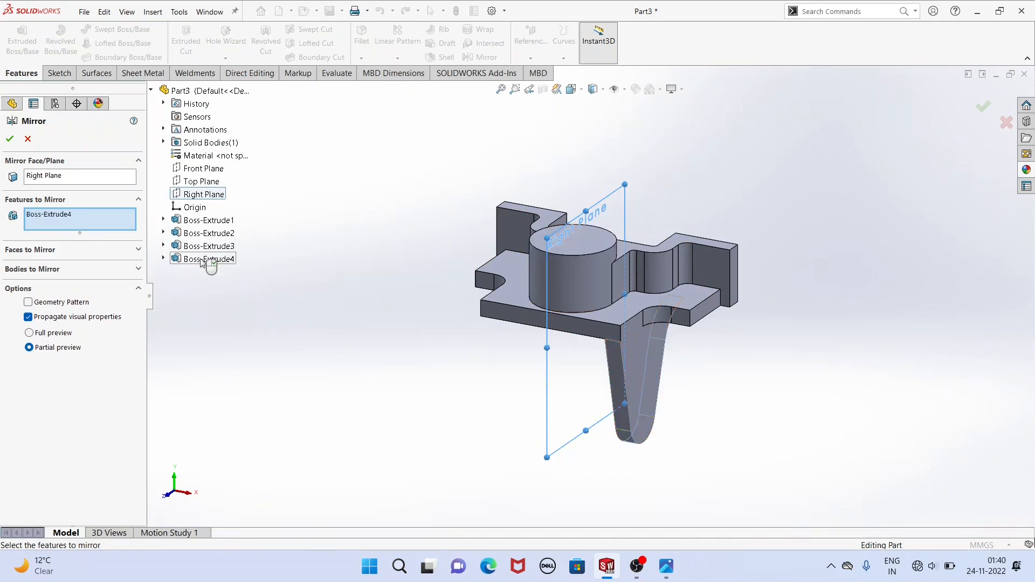
{"action": "left_click", "coordinate": [16, 138]}
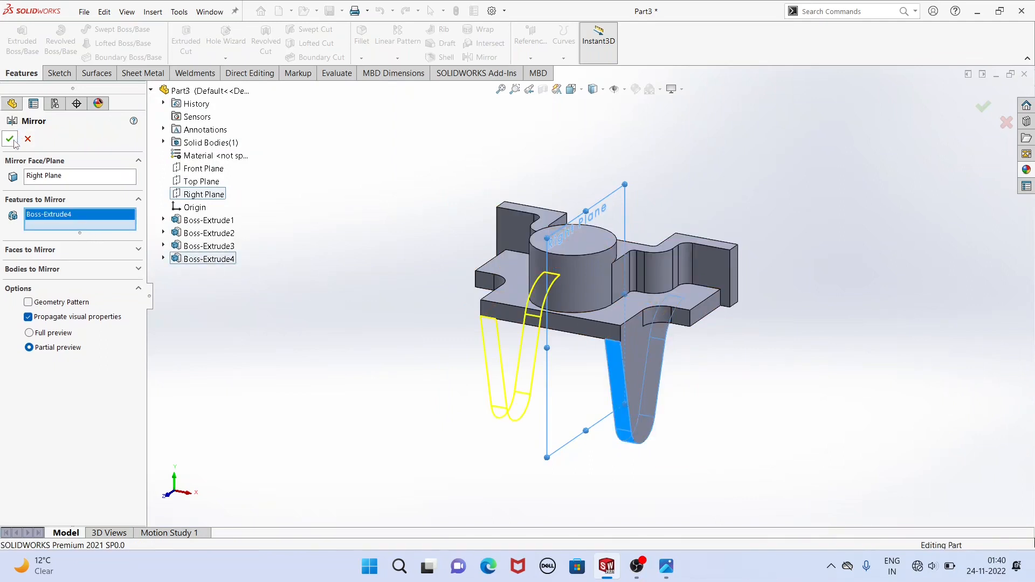
{"action": "middle_click_drag", "start_coordinate": [413, 246], "coordinate": [506, 286]}
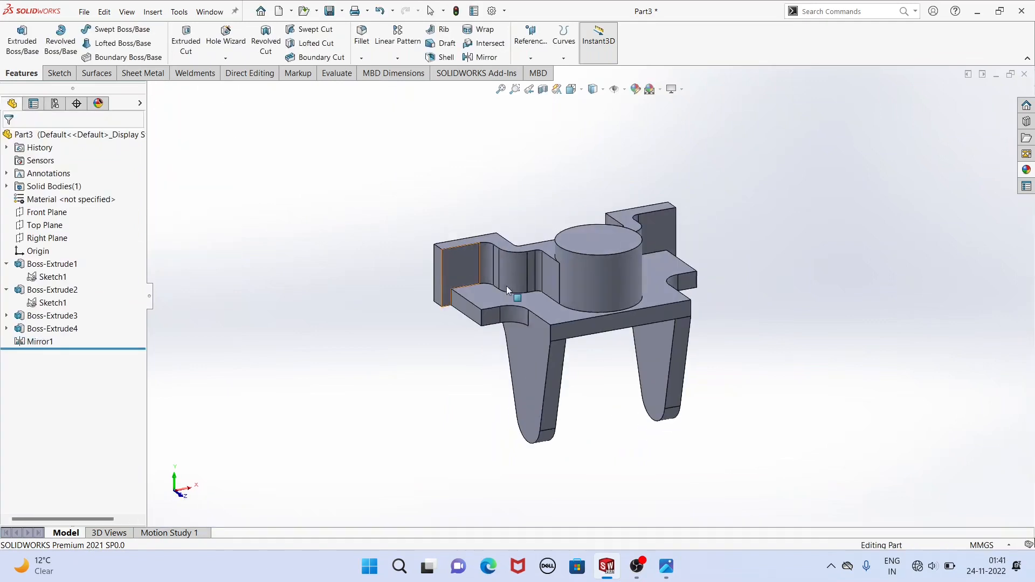
{"action": "middle_click_drag", "start_coordinate": [643, 414], "coordinate": [593, 413]}
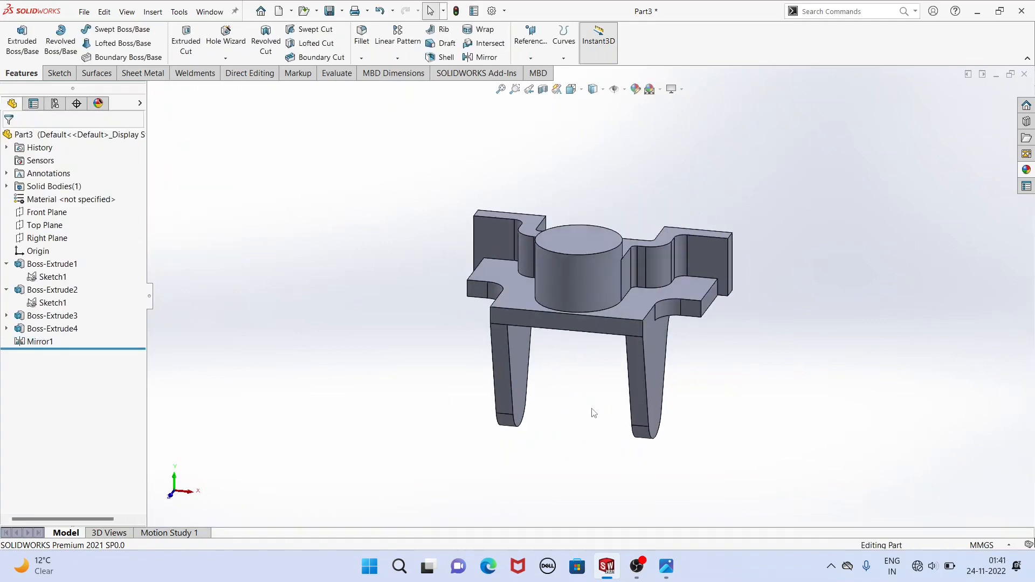
Start a sketch on the original lug's outer face and draw a circle about 24 mm in diameter near its rounded lower end.
{"action": "left_click", "coordinate": [666, 566]}
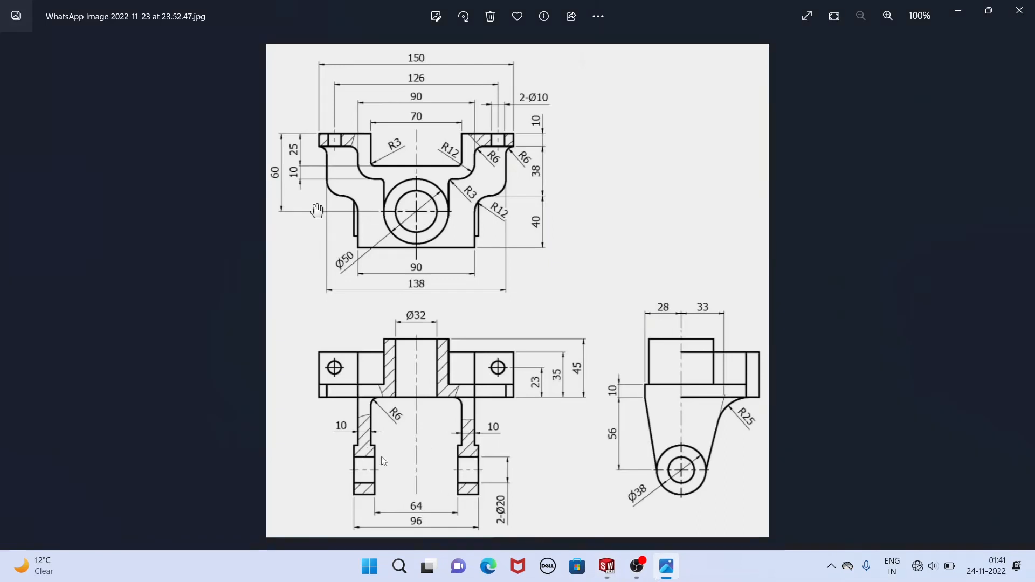
{"action": "left_click", "coordinate": [606, 566]}
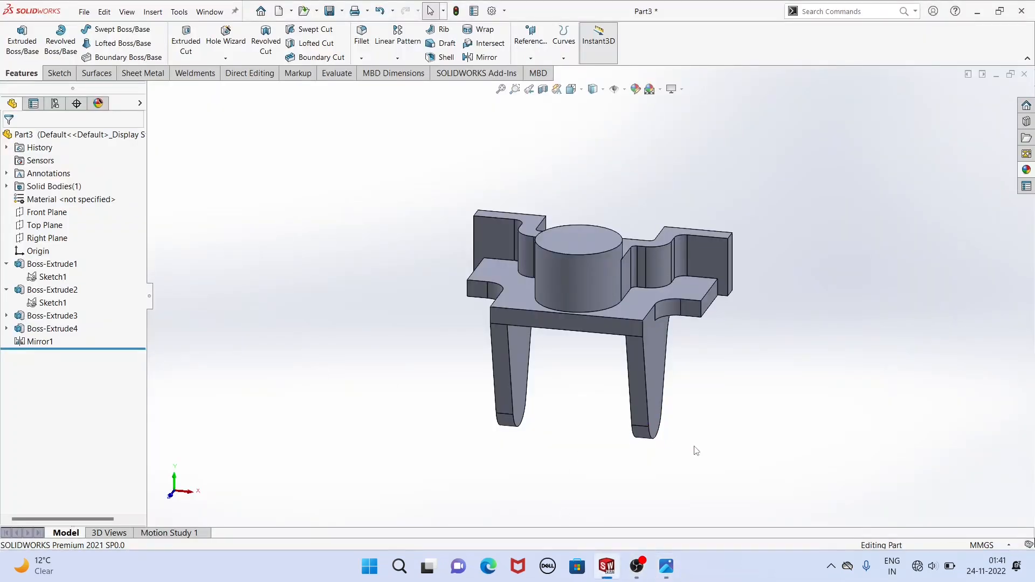
{"action": "middle_click_drag", "start_coordinate": [696, 451], "coordinate": [642, 413]}
{"action": "left_click", "coordinate": [632, 403]}
{"action": "left_click", "coordinate": [684, 376]}
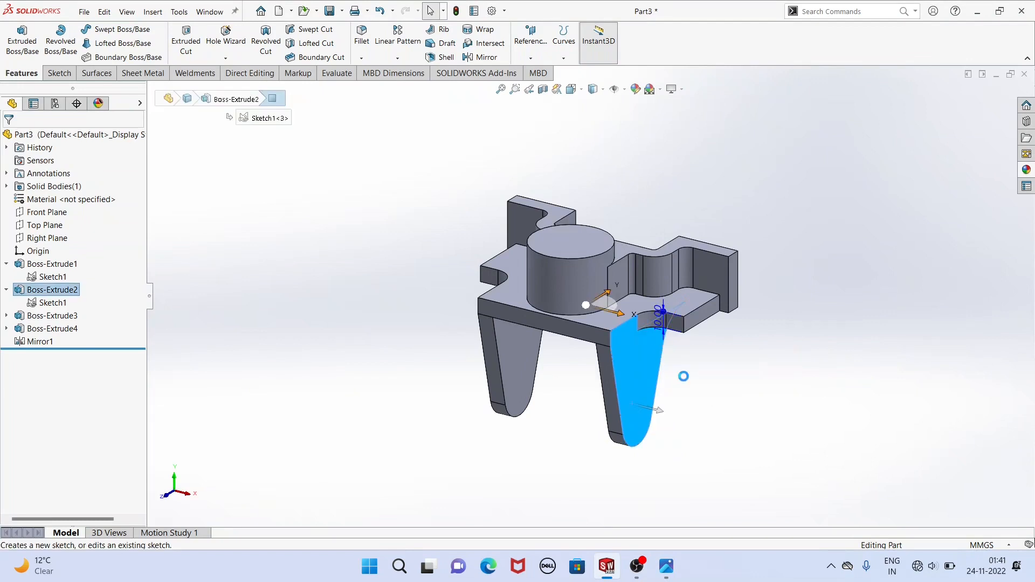
{"action": "left_click", "coordinate": [219, 166]}
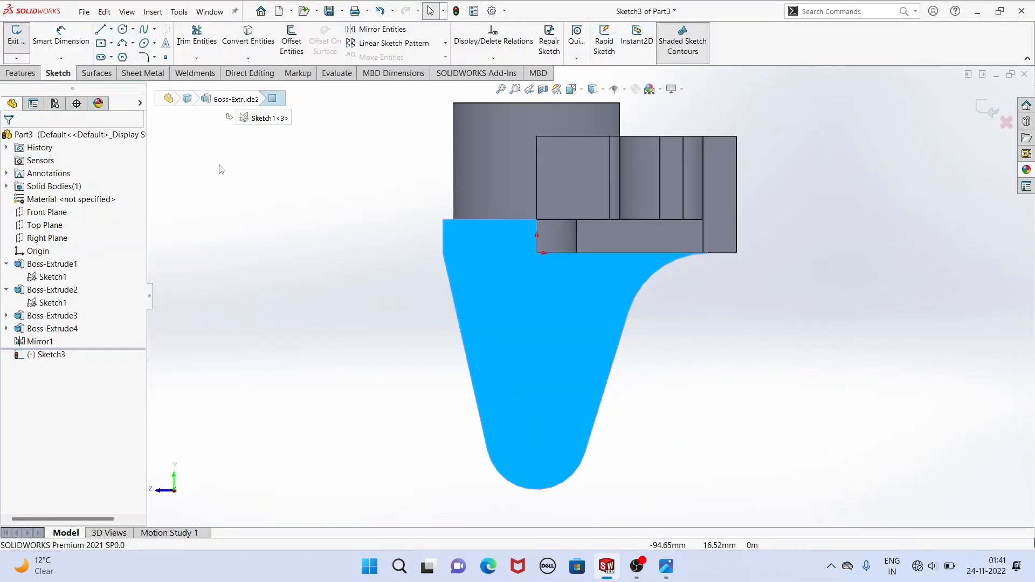
{"action": "left_click", "coordinate": [123, 28]}
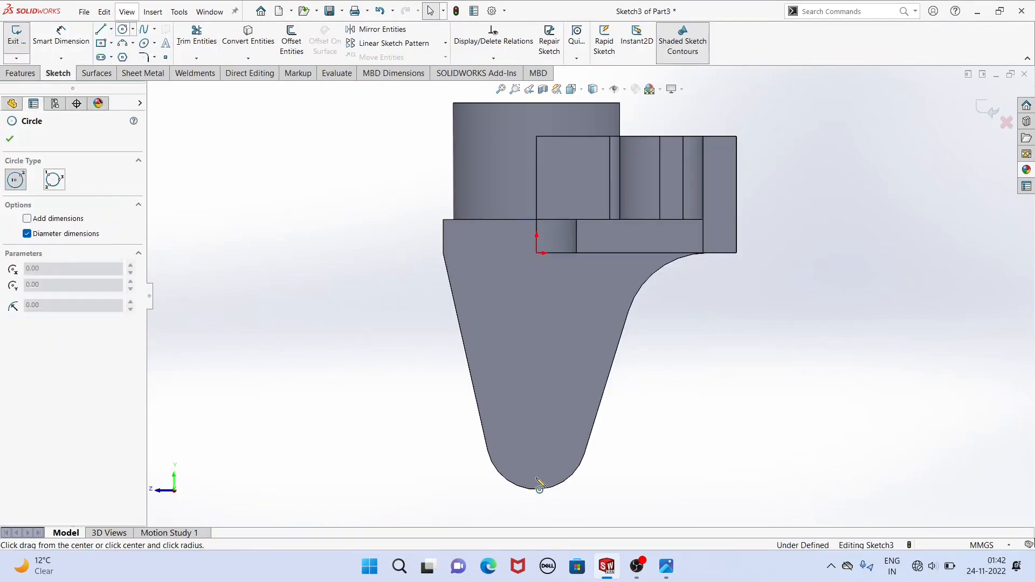
{"action": "left_click", "coordinate": [533, 424]}
{"action": "left_click", "coordinate": [557, 457]}
{"action": "right_click", "coordinate": [388, 363]}
{"action": "left_click", "coordinate": [406, 369]}
{"action": "key", "text": "Escape"}
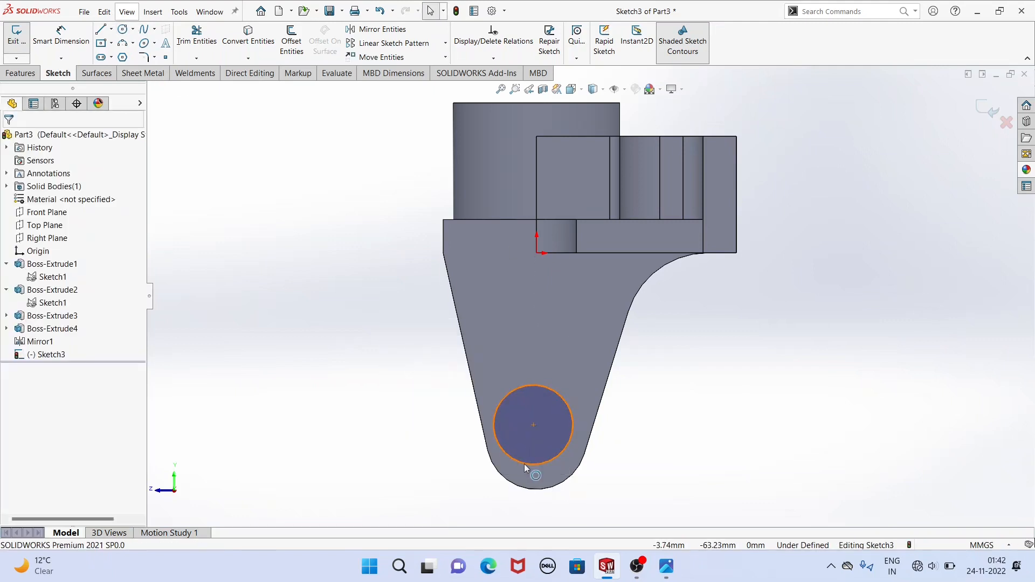
Make the circle coradial with the lug's rounded lower edge.
{"action": "left_click", "coordinate": [524, 464]}
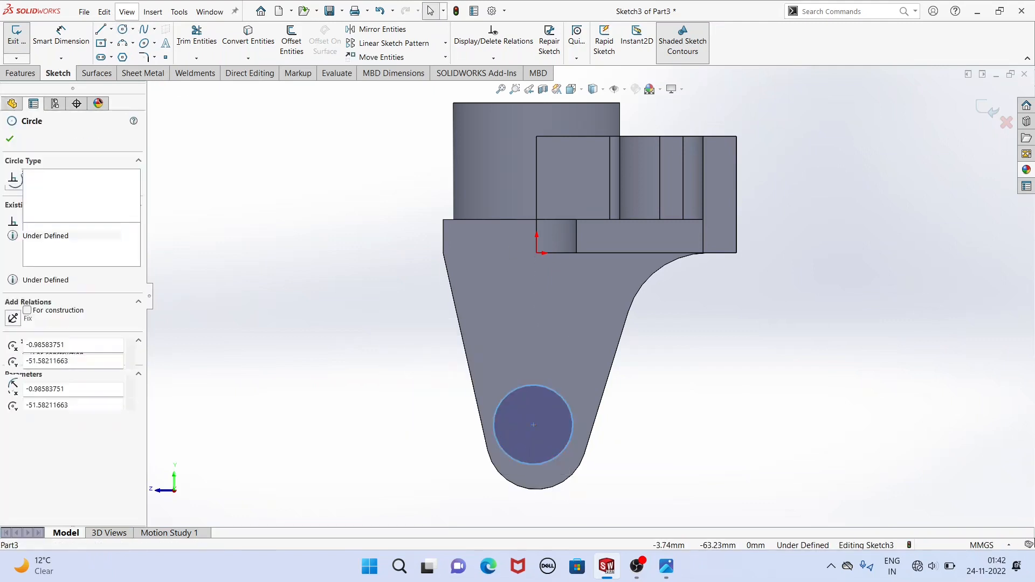
{"action": "left_click", "coordinate": [540, 491], "text": "ctrl"}
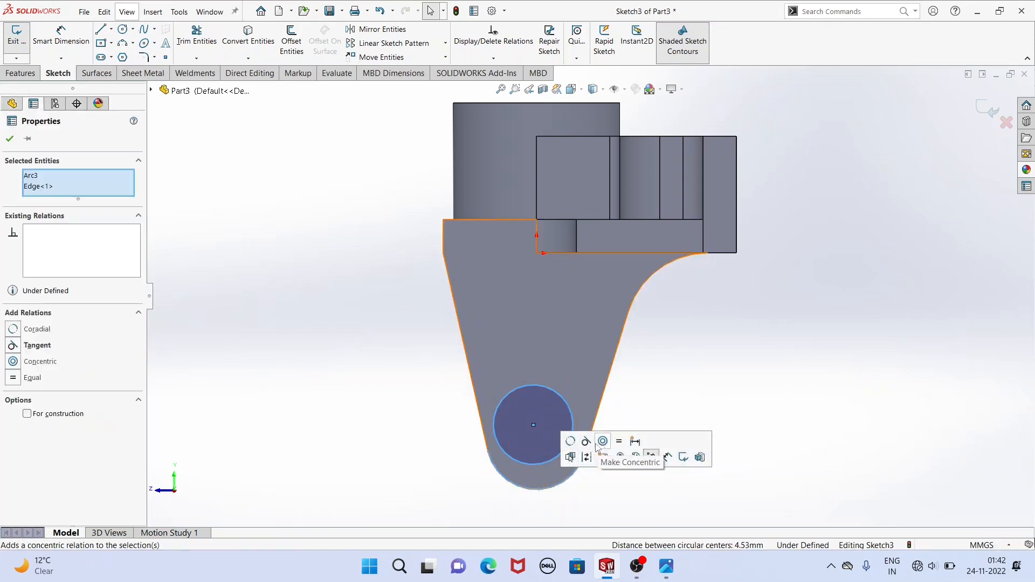
{"action": "left_click", "coordinate": [570, 442]}
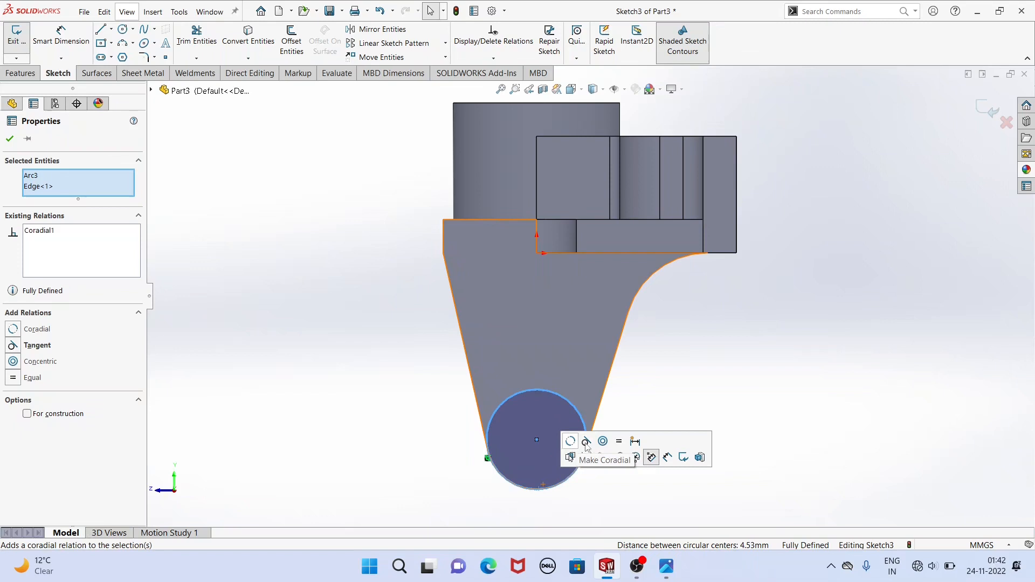
{"action": "left_click", "coordinate": [405, 400]}
Extrude the circle as a merged blind boss, 3 mm outward and 13 mm in the second direction through the lug.
{"action": "middle_click_drag", "start_coordinate": [405, 400], "coordinate": [467, 415]}
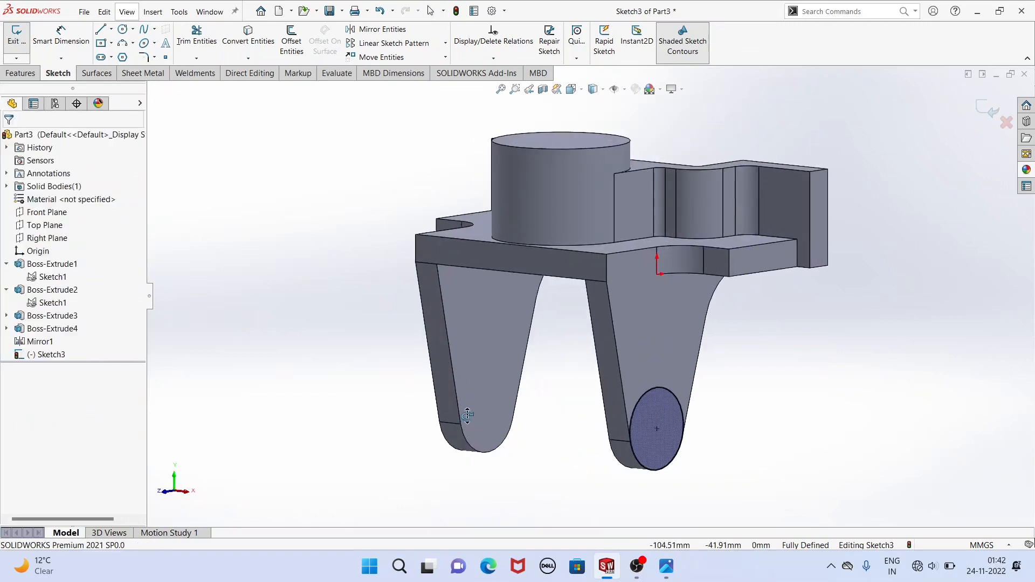
{"action": "left_click", "coordinate": [22, 74]}
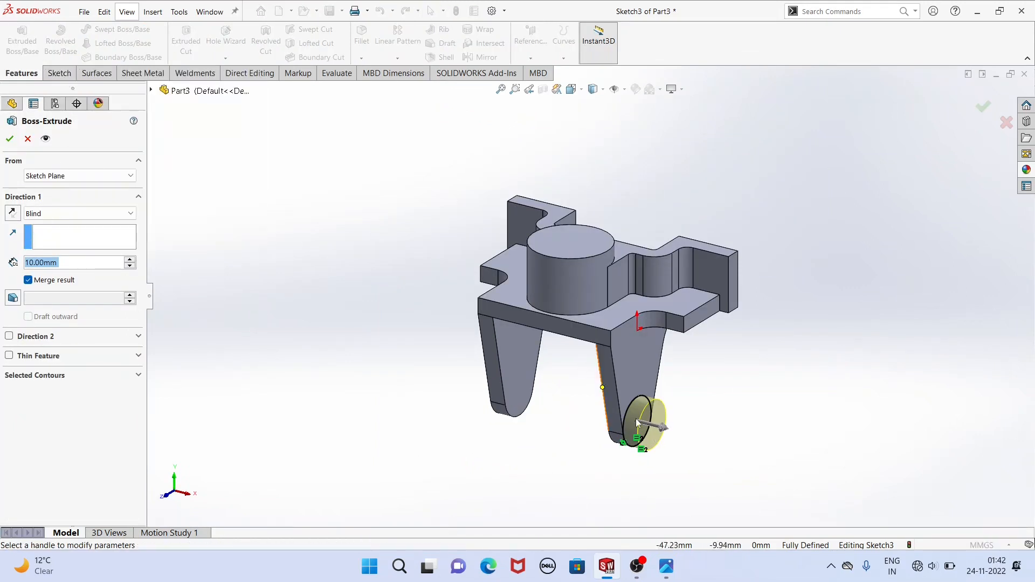
{"action": "scroll", "coordinate": [701, 451], "scroll_direction": "down", "scroll_amount": 2}
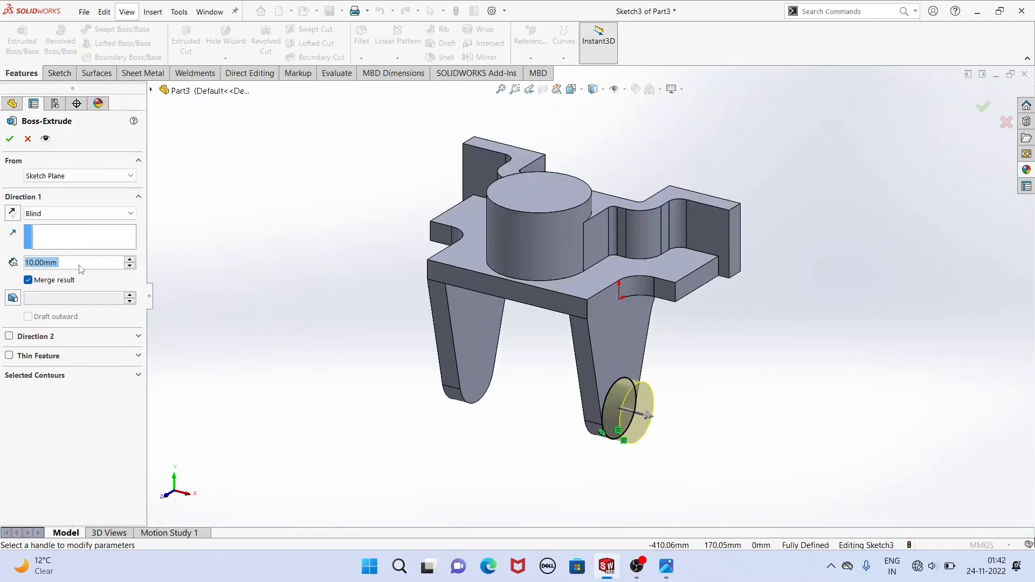
{"action": "type", "text": "3"}
{"action": "key", "text": "Return"}
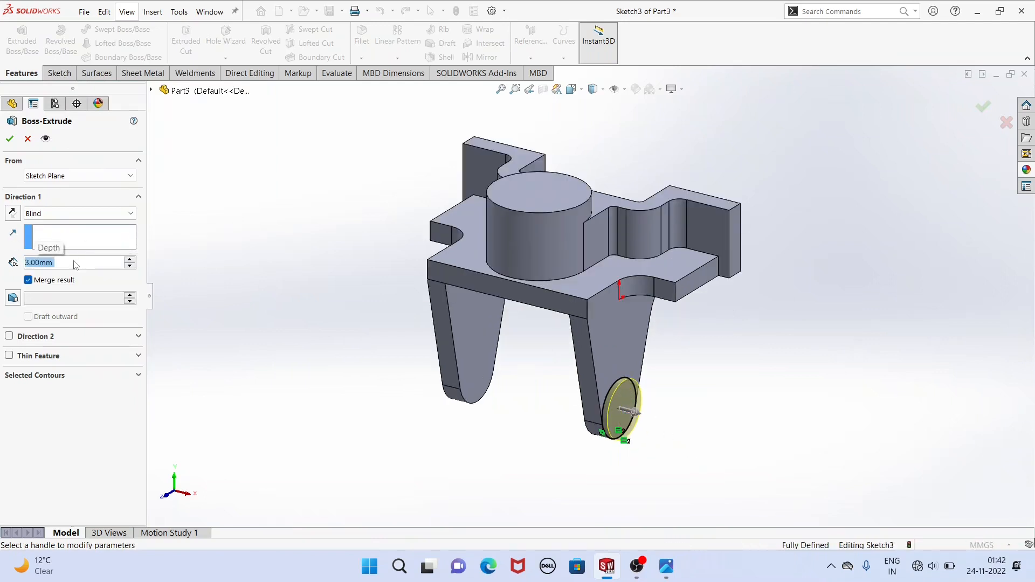
{"action": "left_click", "coordinate": [9, 337]}
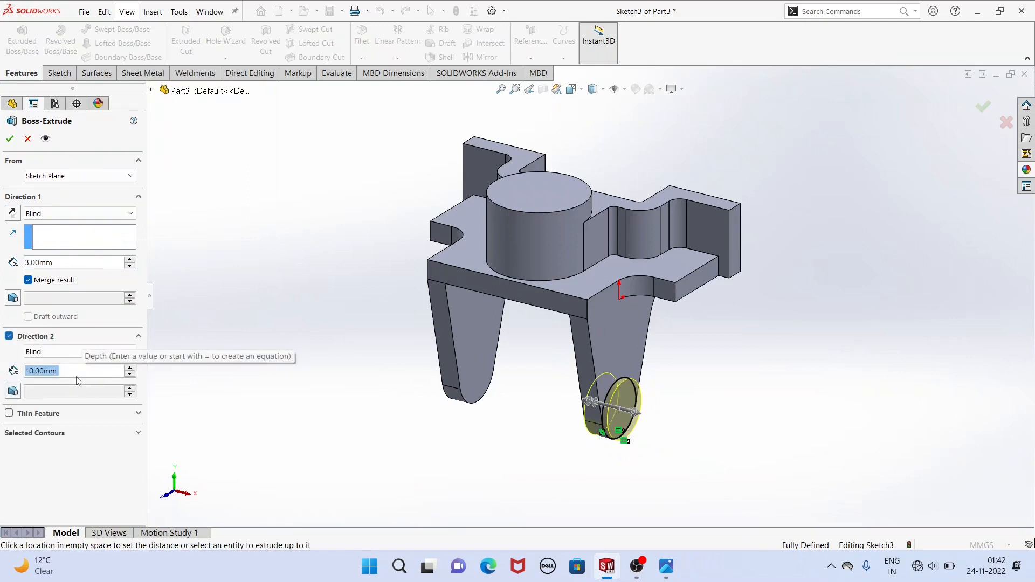
{"action": "type", "text": "13"}
{"action": "key", "text": "Return"}
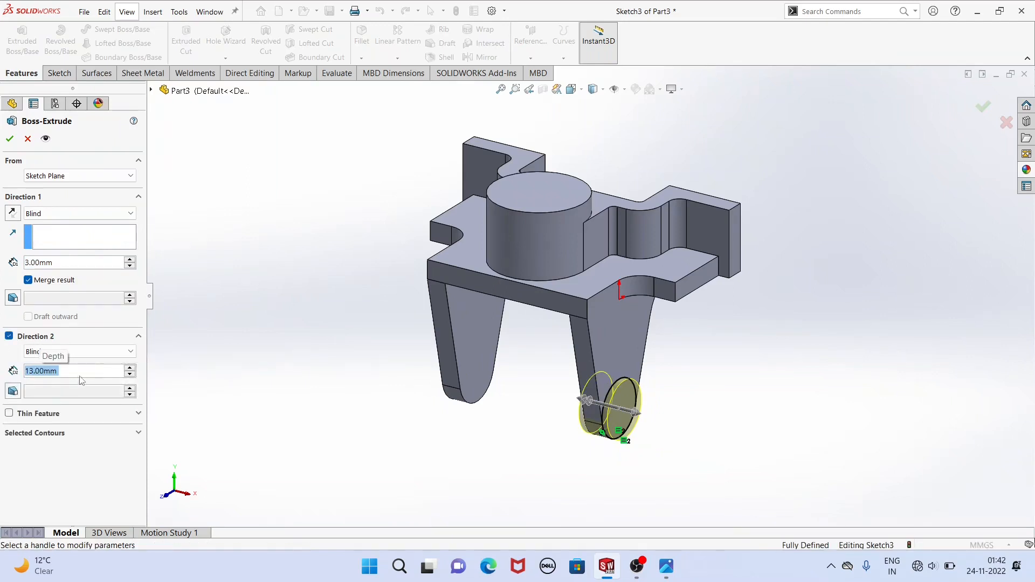
{"action": "mouse_move", "coordinate": [502, 428]}
{"action": "middle_mouse_down"}
{"action": "mouse_move", "coordinate": [555, 427]}
{"action": "mouse_move", "coordinate": [494, 423]}
{"action": "middle_mouse_up"}
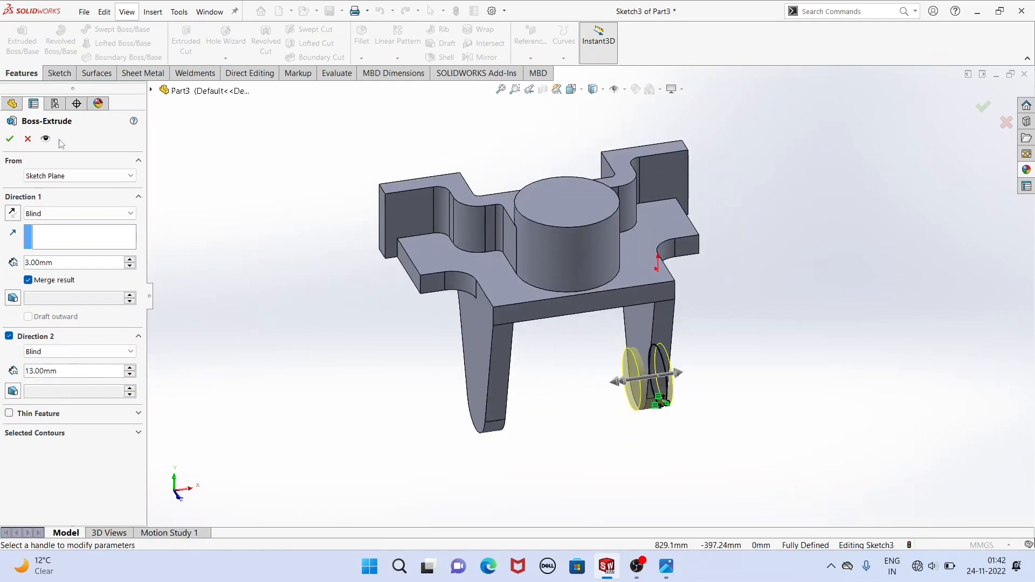
{"action": "left_click", "coordinate": [11, 140]}
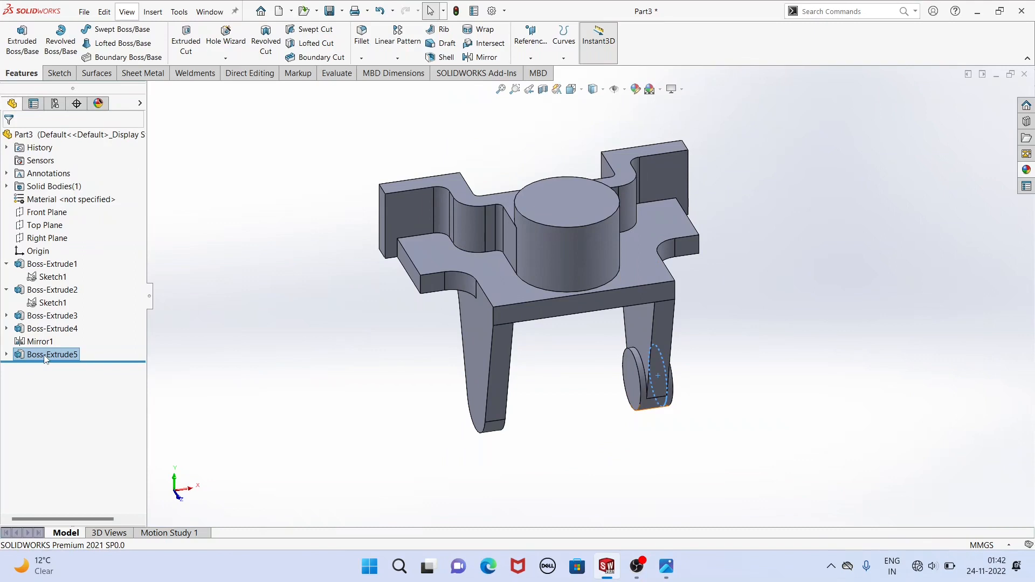
Mirror the round boss about the Right Plane onto the opposite lug.
{"action": "left_click", "coordinate": [468, 58]}
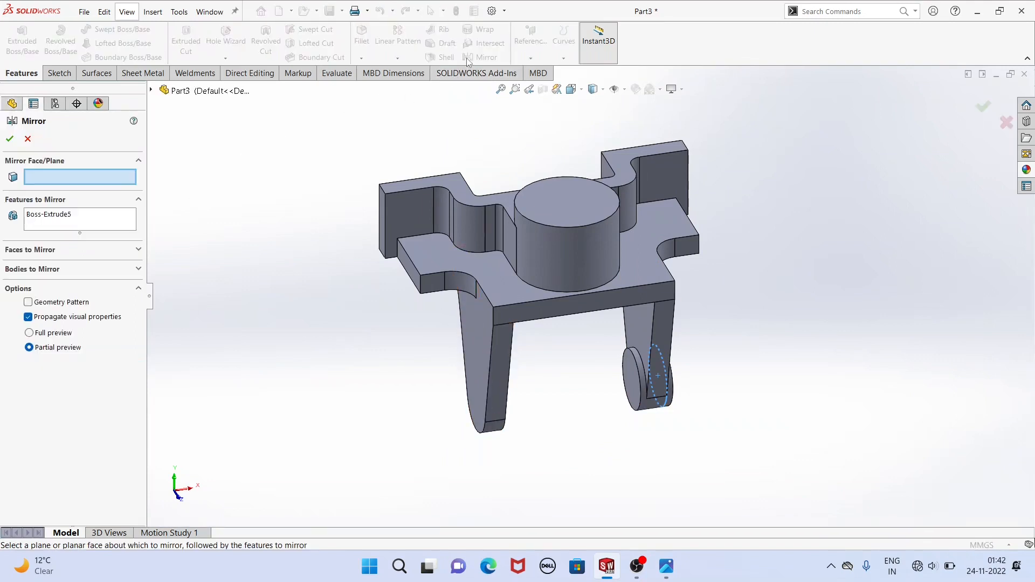
{"action": "left_click", "coordinate": [151, 90]}
{"action": "left_click", "coordinate": [204, 194]}
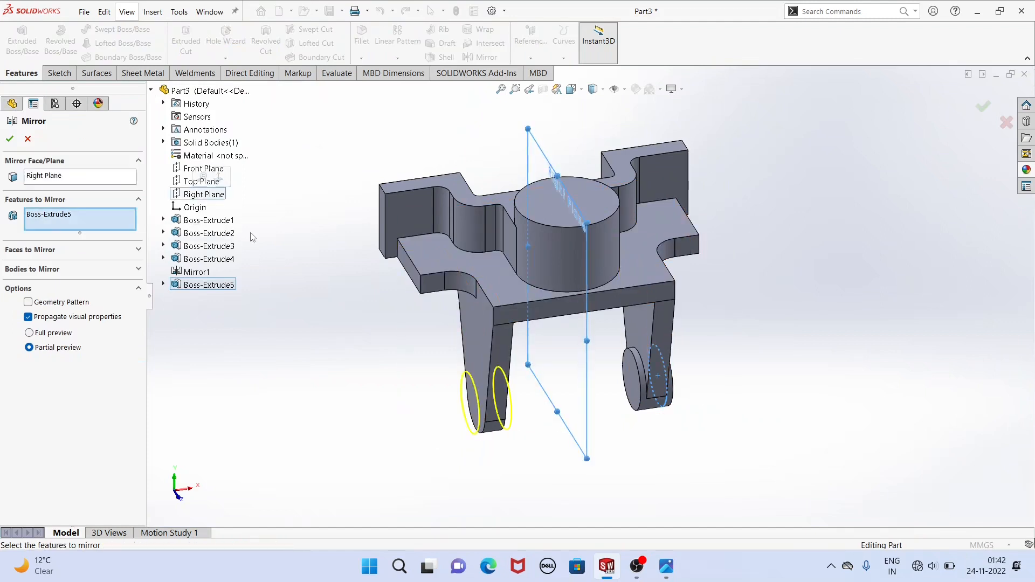
{"action": "left_click", "coordinate": [10, 140]}
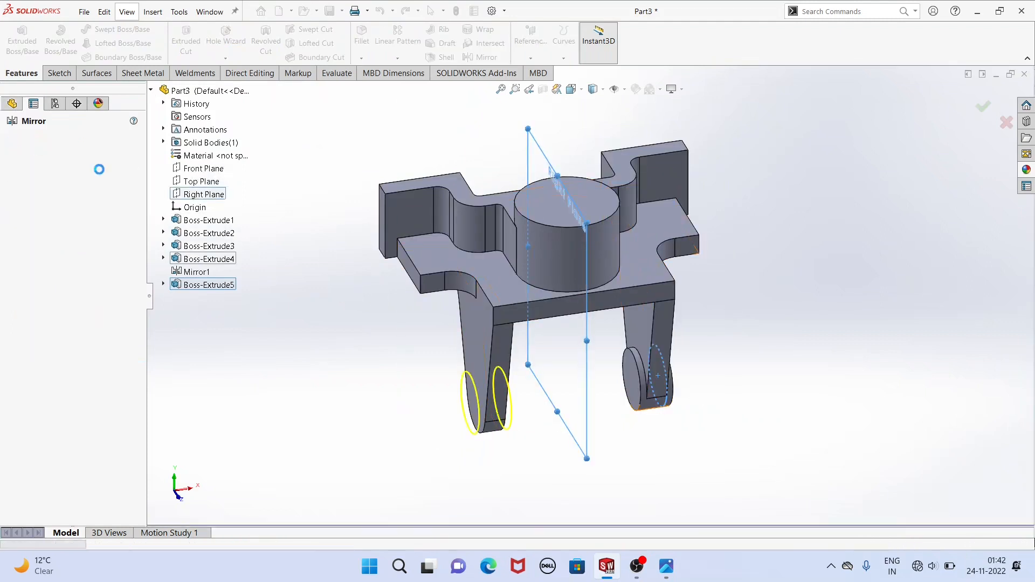
{"action": "middle_click_drag", "start_coordinate": [397, 378], "coordinate": [397, 383]}
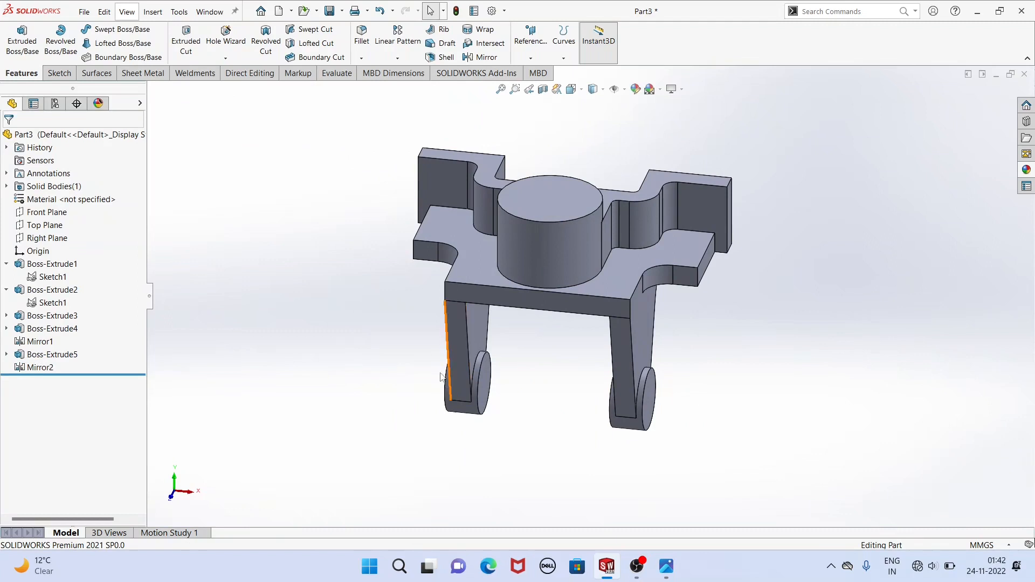
{"action": "middle_click_drag", "start_coordinate": [469, 394], "coordinate": [686, 467]}
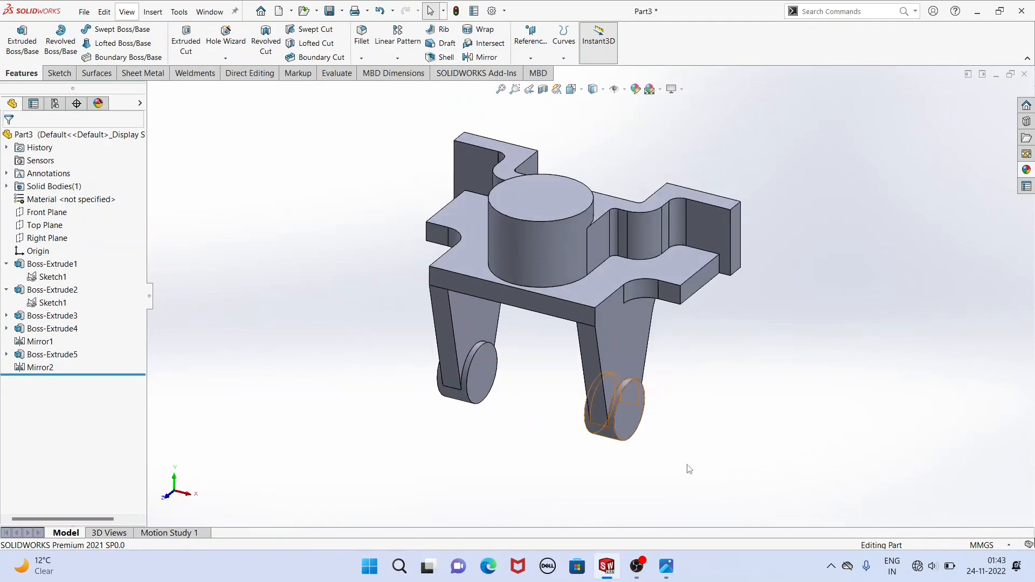
Start a sketch on the original lug's round boss outer face and draw a concentric circle about 18 mm in diameter.
{"action": "left_click", "coordinate": [666, 566]}
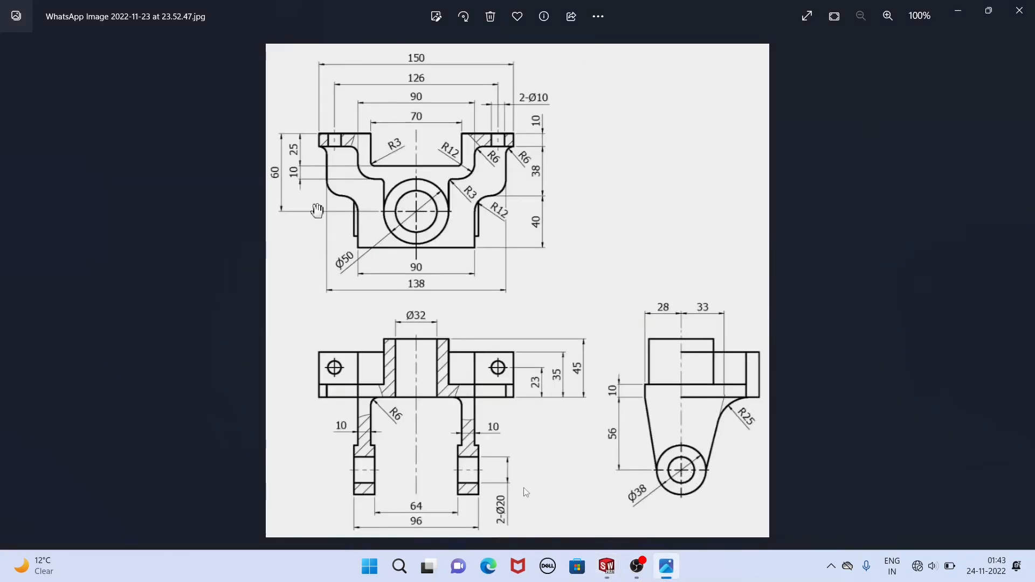
{"action": "left_click", "coordinate": [607, 566]}
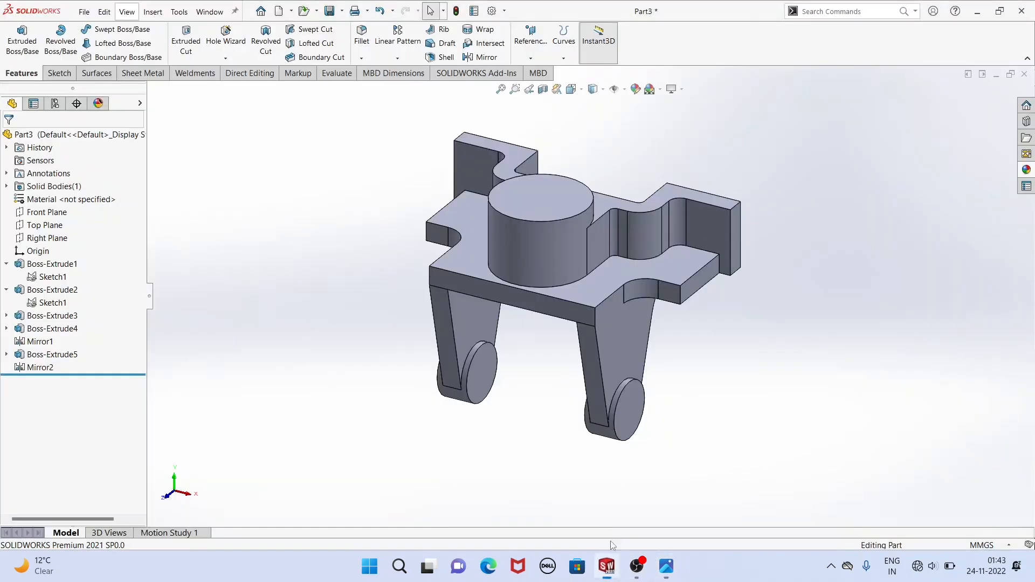
{"action": "left_click", "coordinate": [625, 415]}
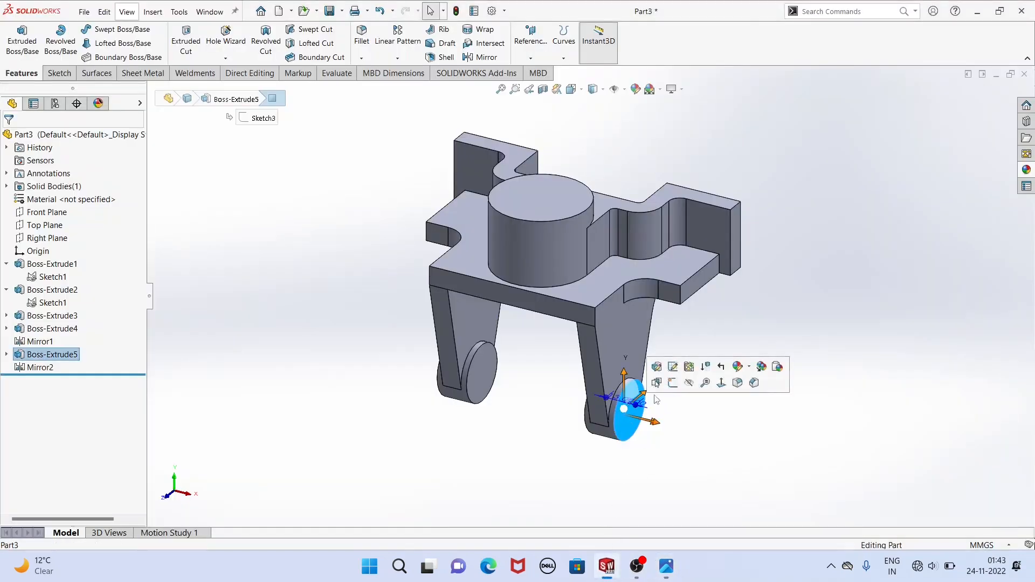
{"action": "left_click", "coordinate": [677, 383]}
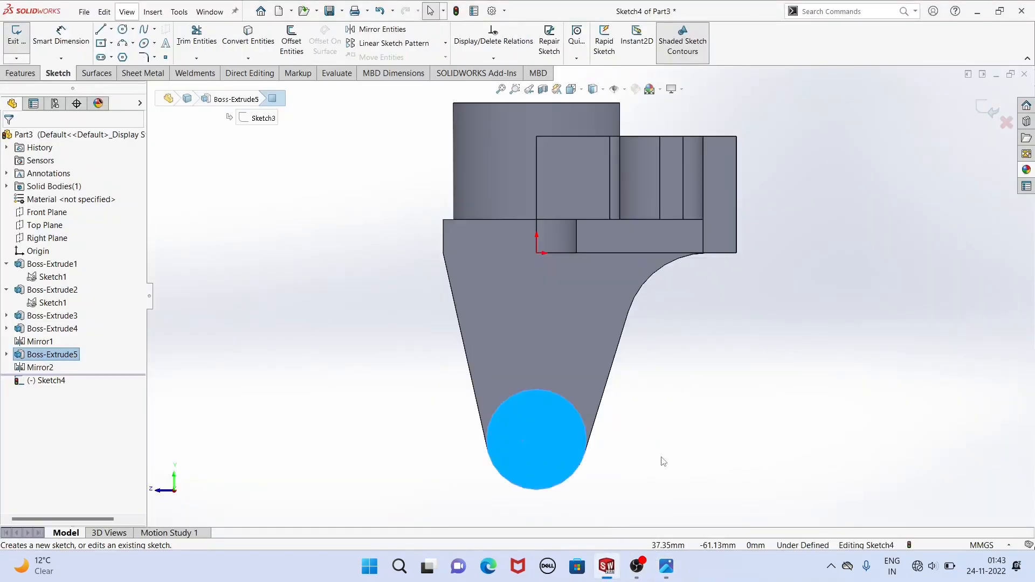
{"action": "left_click", "coordinate": [663, 462]}
{"action": "left_click", "coordinate": [122, 30]}
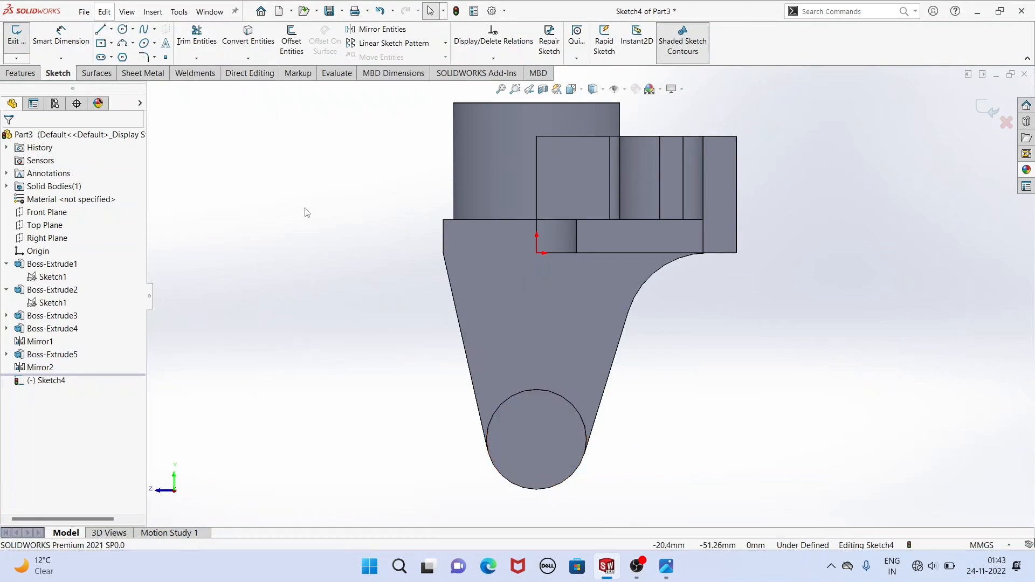
{"action": "left_click", "coordinate": [127, 31]}
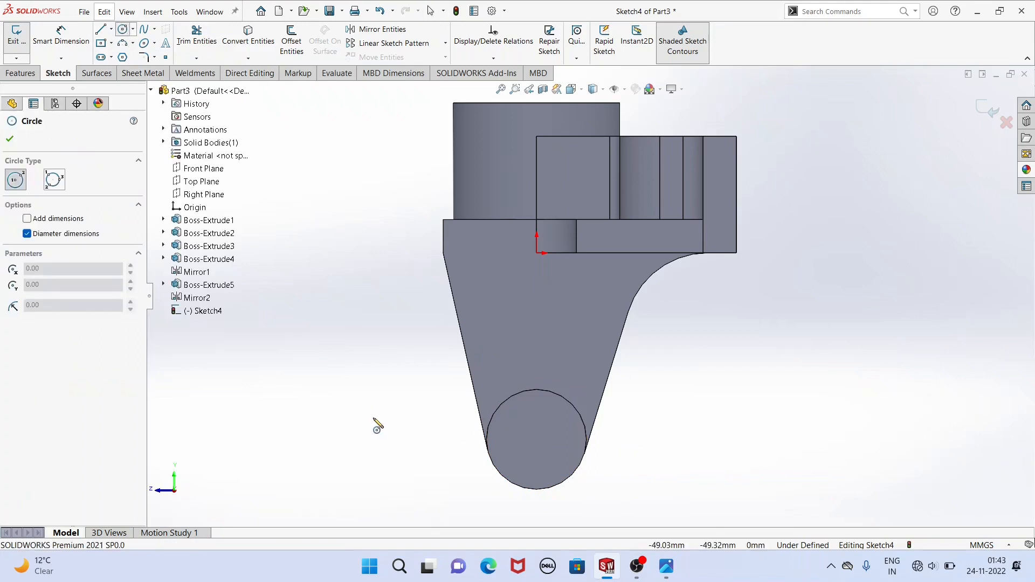
{"action": "left_click", "coordinate": [539, 452]}
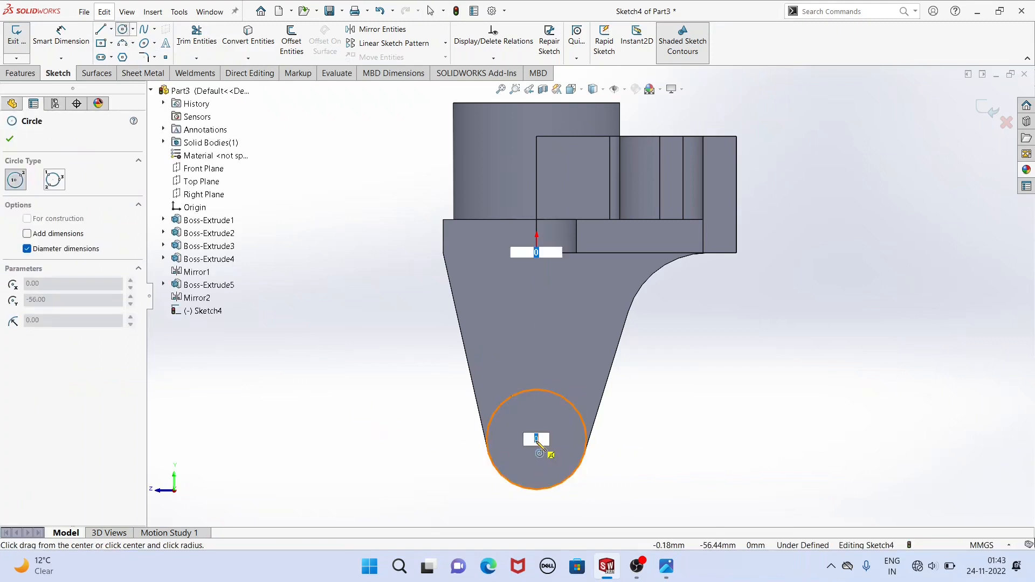
{"action": "left_click", "coordinate": [549, 467]}
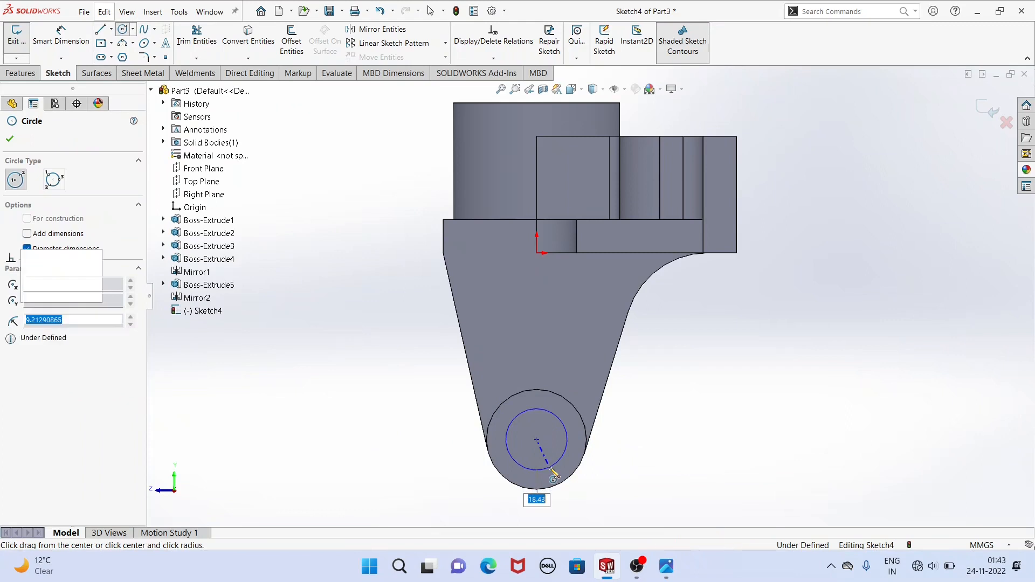
Dimension the lug hole circle's diameter as 20 mm.
{"action": "left_click", "coordinate": [64, 38]}
{"action": "left_click", "coordinate": [515, 458]}
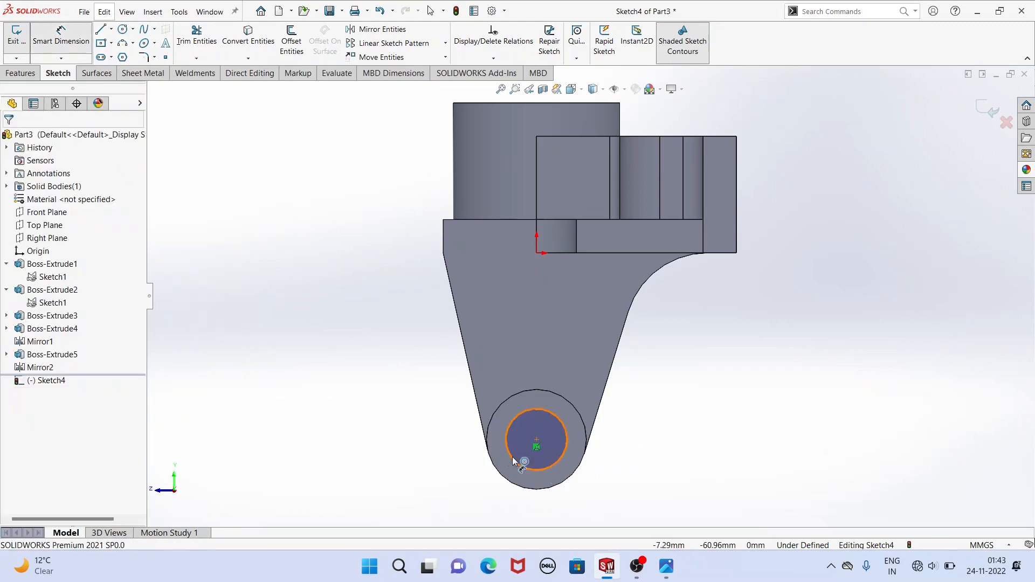
{"action": "left_click", "coordinate": [408, 451]}
{"action": "key", "text": "Return"}
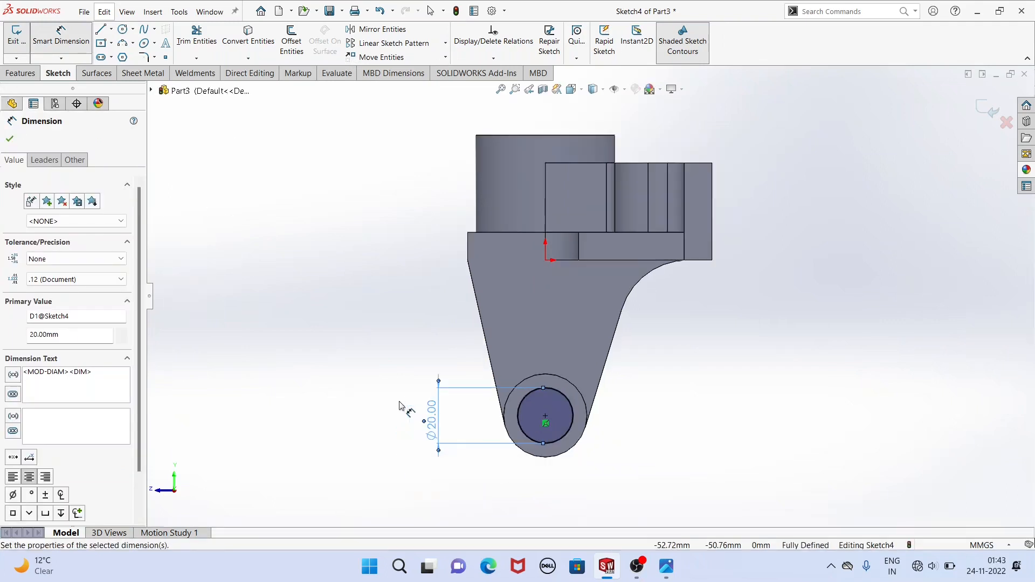
Extrude-cut the 20 mm circle with Through All - Both so it pierces both lug bosses.
{"action": "key", "text": "ctrl+7"}
{"action": "left_click", "coordinate": [22, 73]}
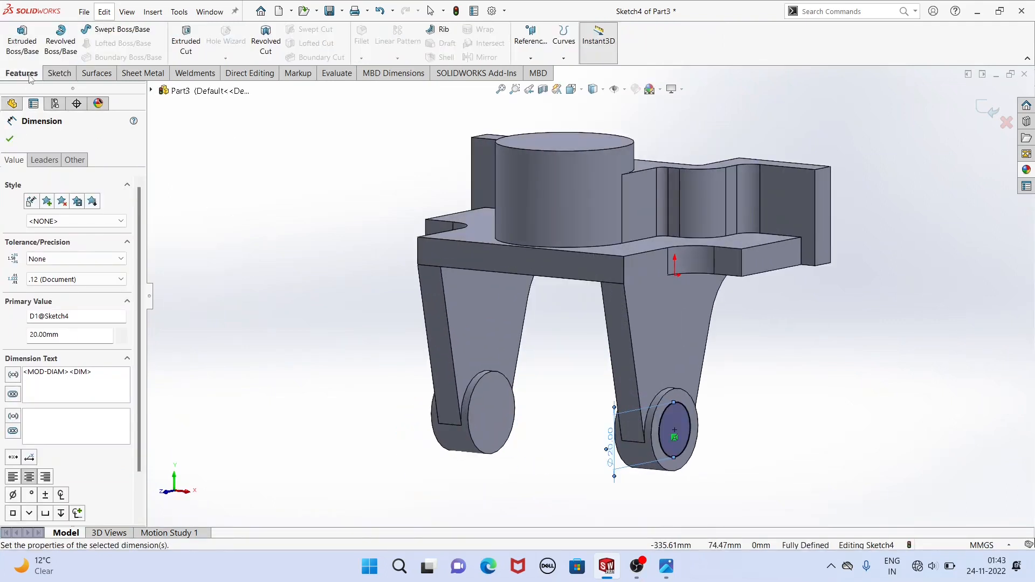
{"action": "left_click", "coordinate": [182, 40]}
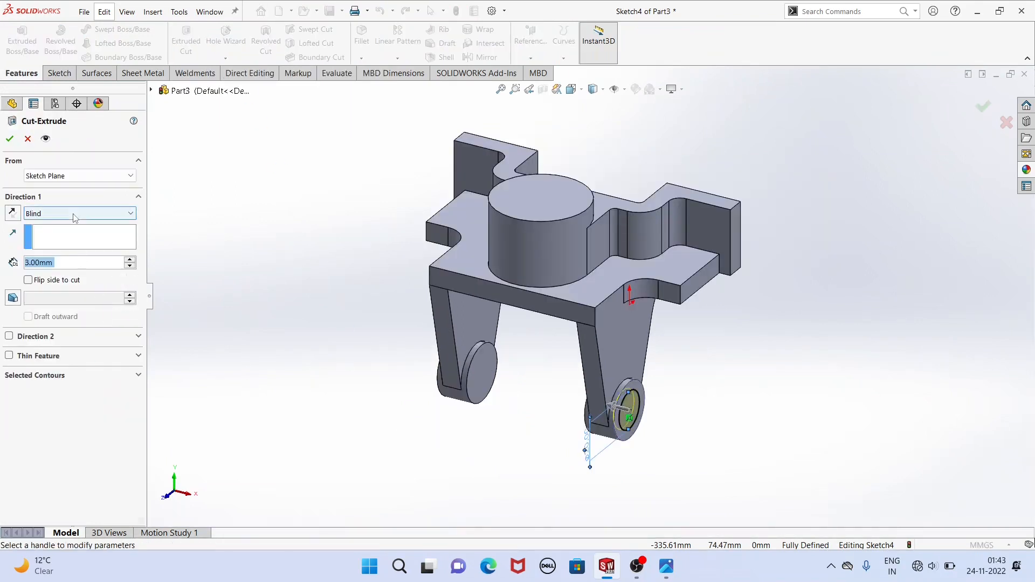
{"action": "left_click", "coordinate": [74, 213]}
{"action": "left_click", "coordinate": [53, 243]}
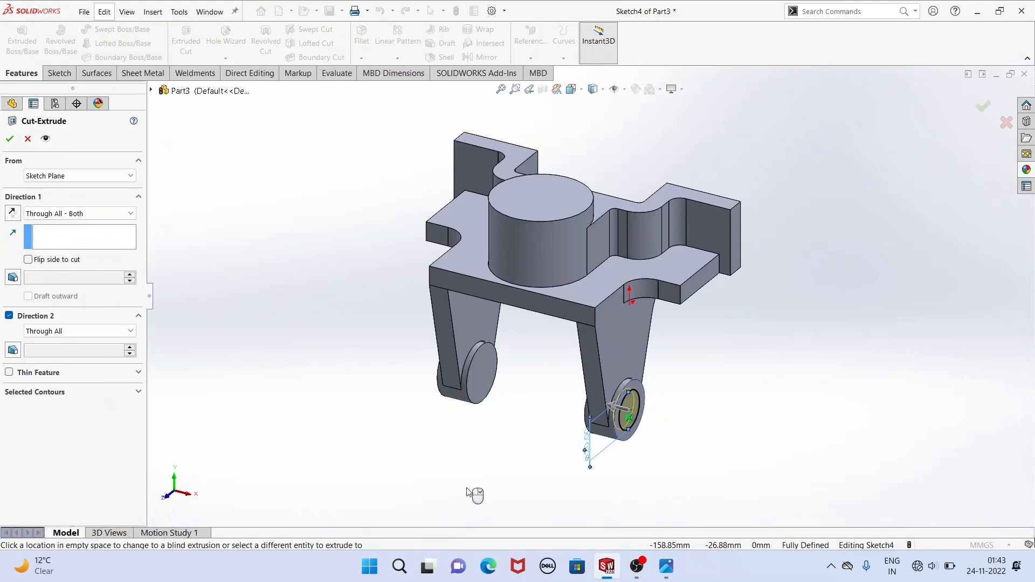
{"action": "mouse_move", "coordinate": [470, 452]}
{"action": "middle_mouse_down"}
{"action": "mouse_move", "coordinate": [596, 457]}
{"action": "mouse_move", "coordinate": [474, 461]}
{"action": "middle_mouse_up"}
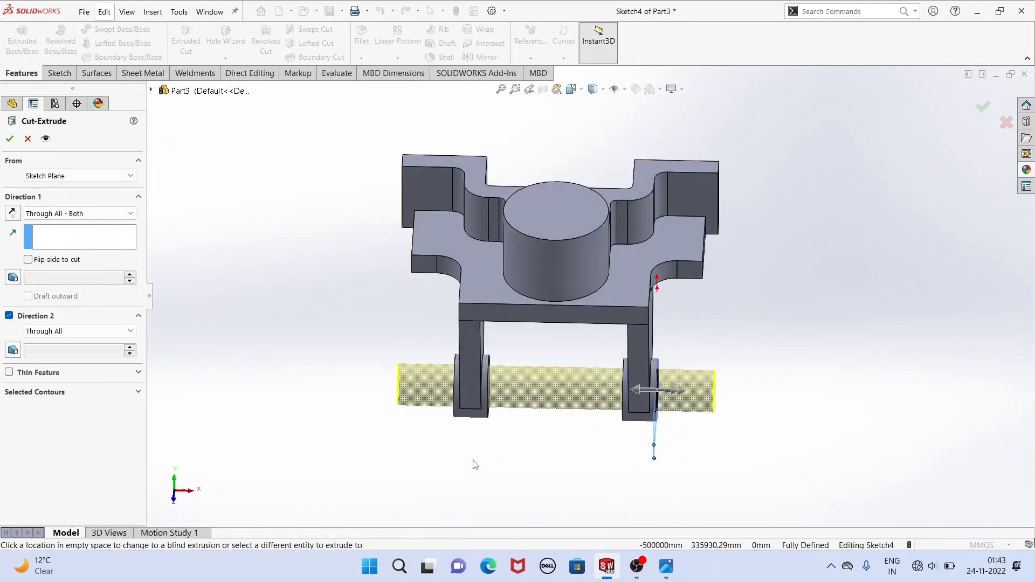
{"action": "left_click", "coordinate": [10, 139]}
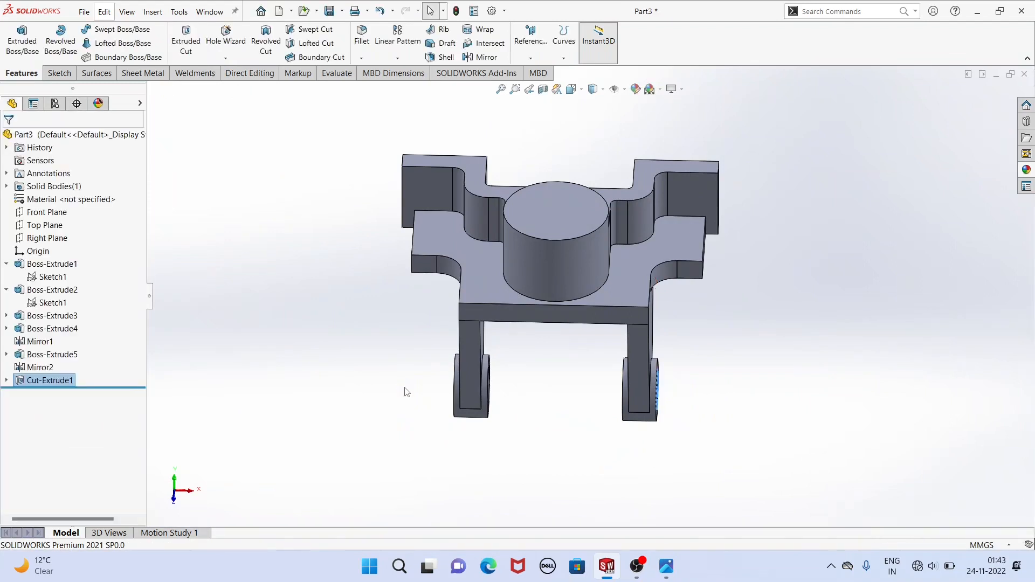
{"action": "middle_click_drag", "start_coordinate": [412, 407], "coordinate": [397, 362]}
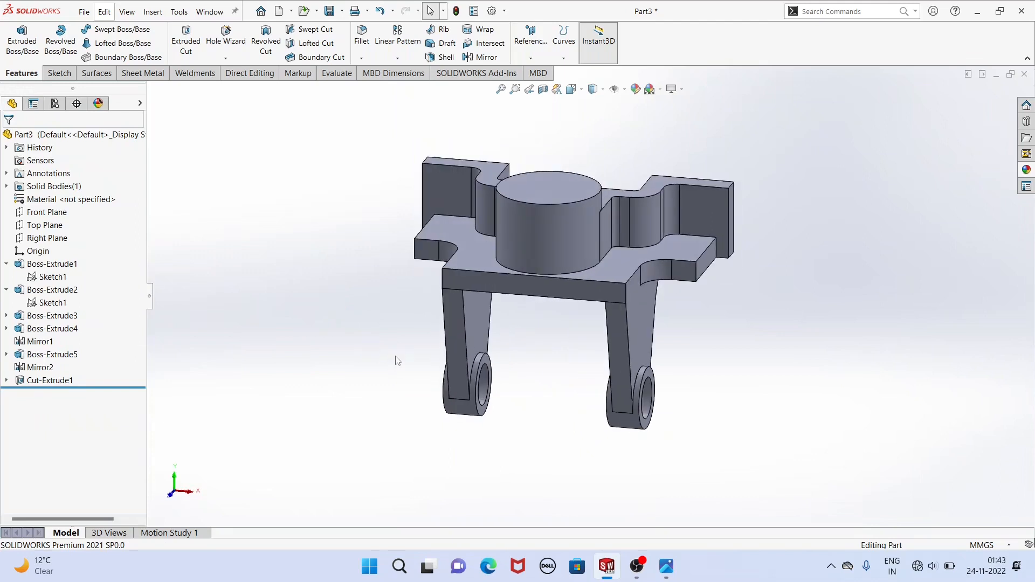
Start a sketch on the central cylinder's top face and draw a circle about 31 mm in diameter centred on the origin.
{"action": "left_click", "coordinate": [666, 575]}
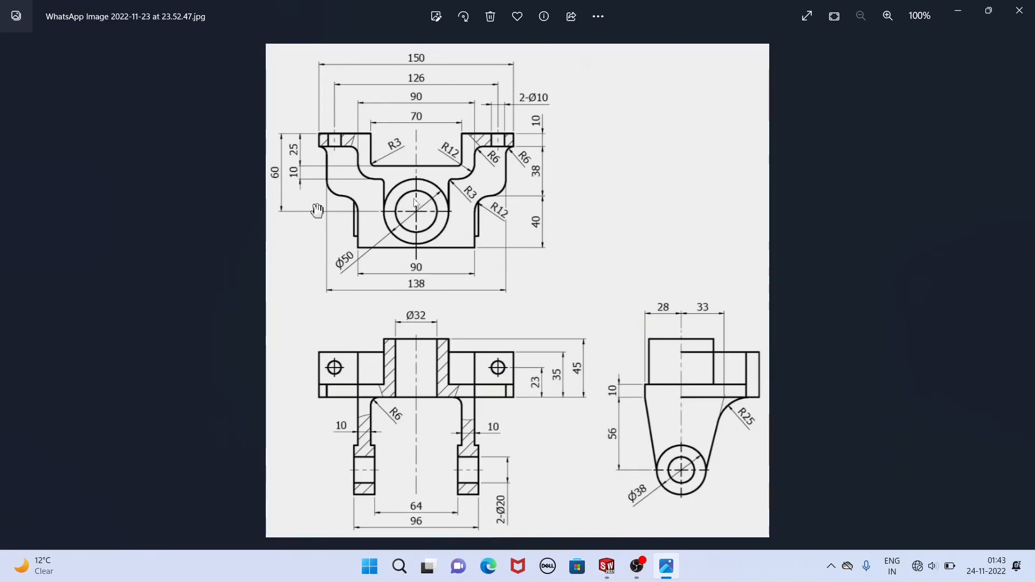
{"action": "left_click", "coordinate": [607, 567]}
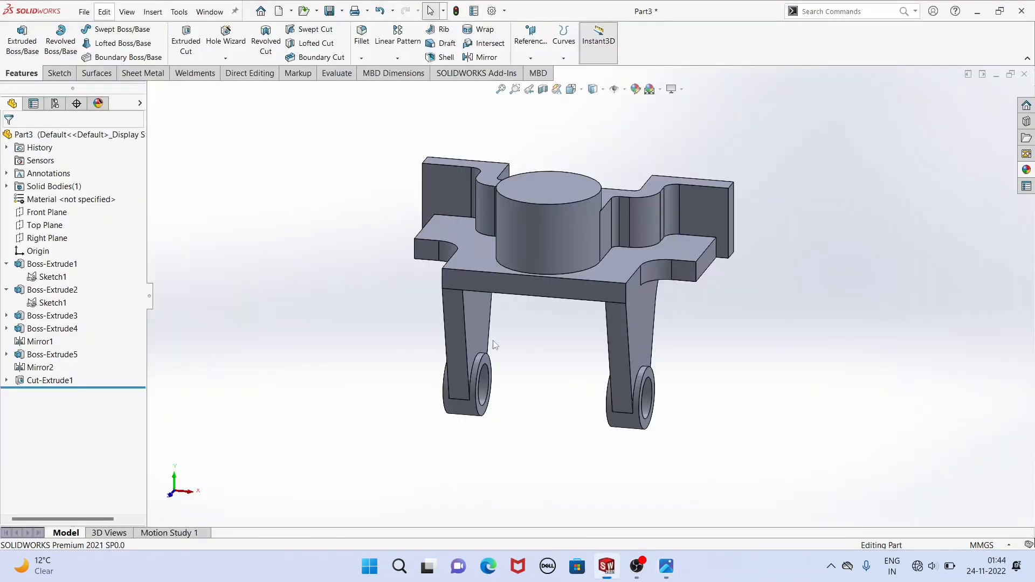
{"action": "left_click", "coordinate": [538, 192]}
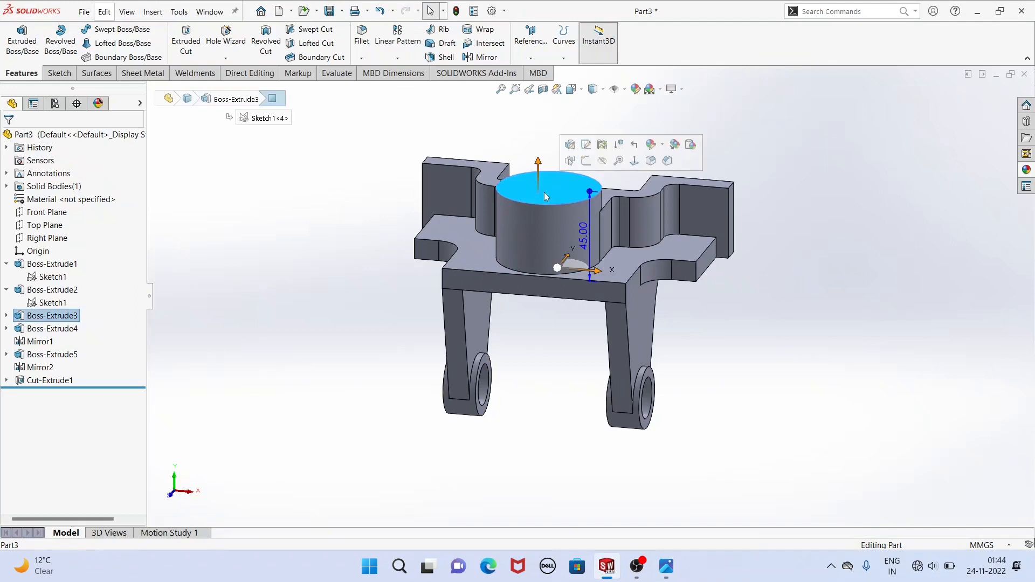
{"action": "left_click", "coordinate": [586, 161]}
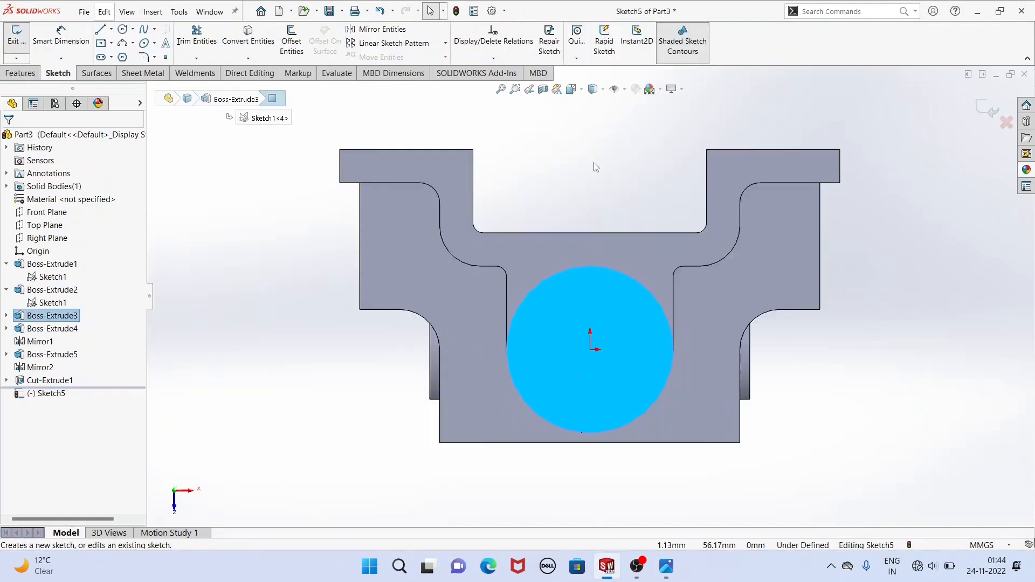
{"action": "left_click", "coordinate": [124, 29]}
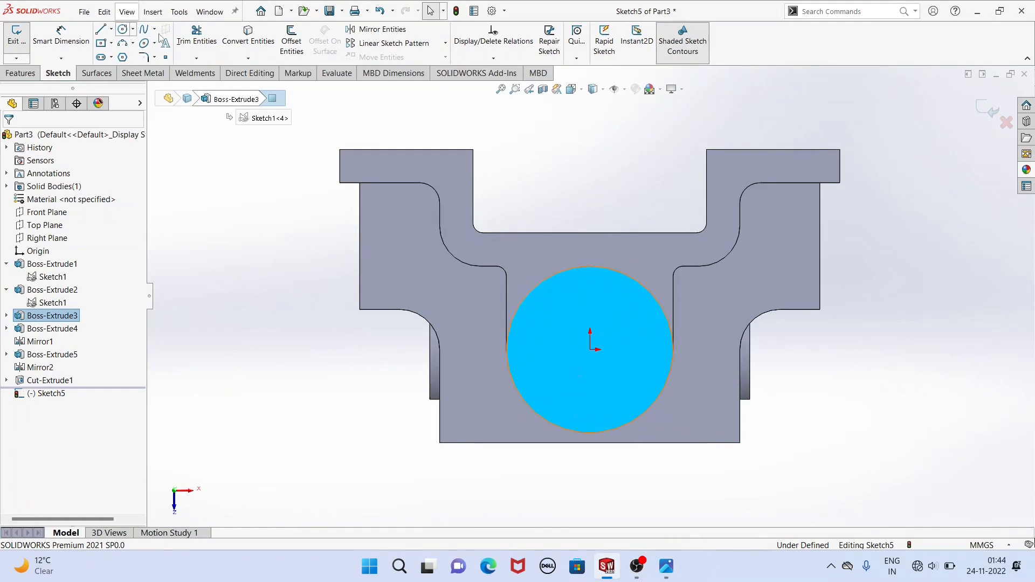
{"action": "left_click", "coordinate": [590, 350]}
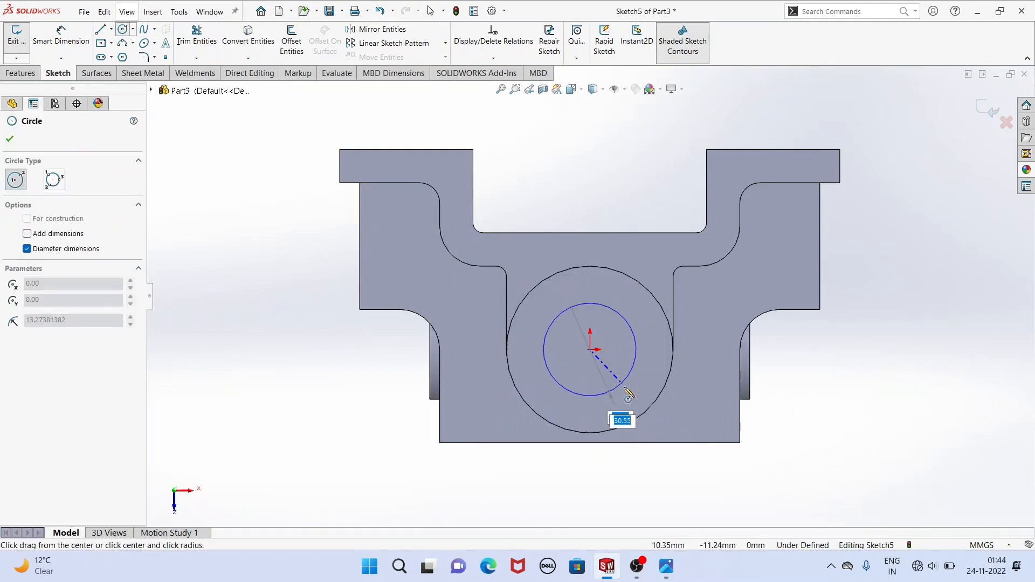
{"action": "left_click", "coordinate": [622, 389]}
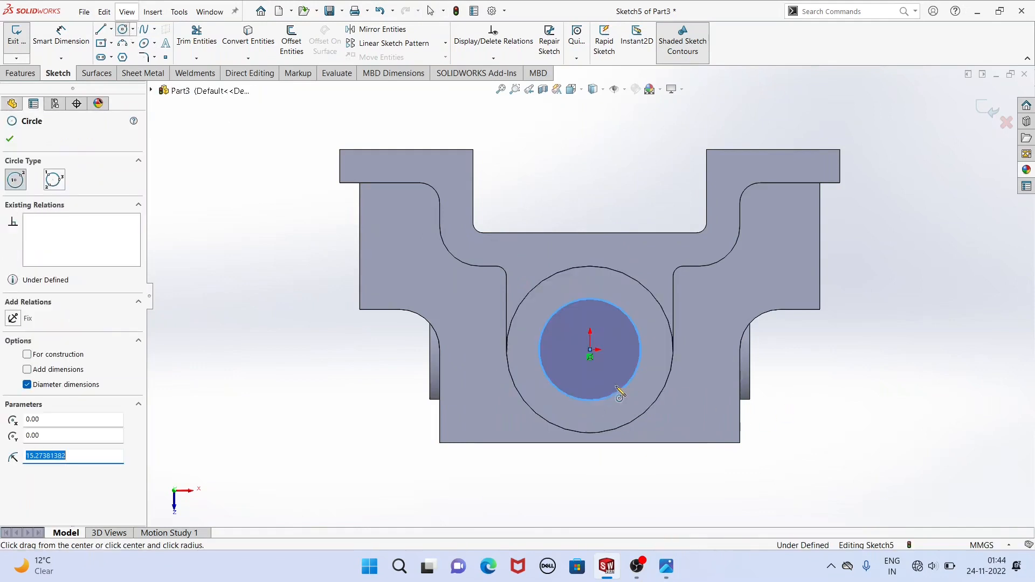
Dimension the central bore circle's diameter as 32 mm.
{"action": "left_click", "coordinate": [61, 35]}
{"action": "left_click", "coordinate": [551, 383]}
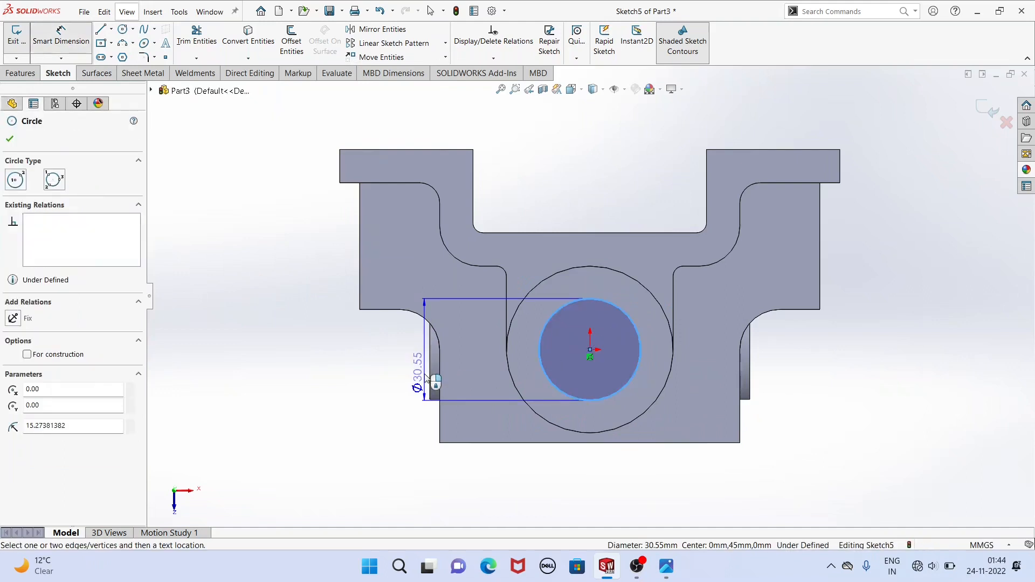
{"action": "left_click", "coordinate": [429, 373]}
{"action": "type", "text": "32"}
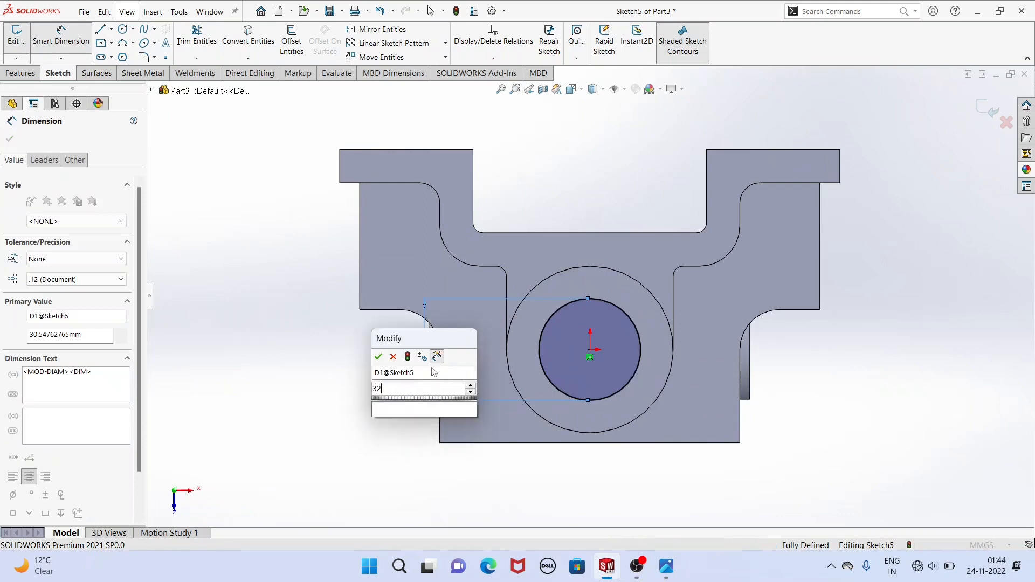
{"action": "key", "text": "Return"}
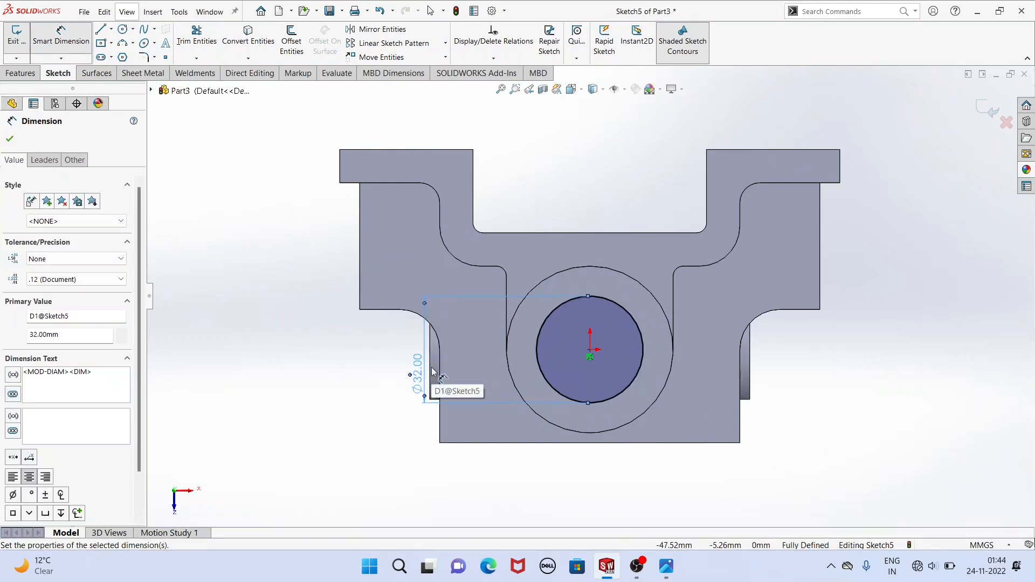
Extrude-cut the 32 mm circle Through All down the central cylinder and base plate.
{"action": "left_click", "coordinate": [27, 74]}
{"action": "left_click", "coordinate": [186, 40]}
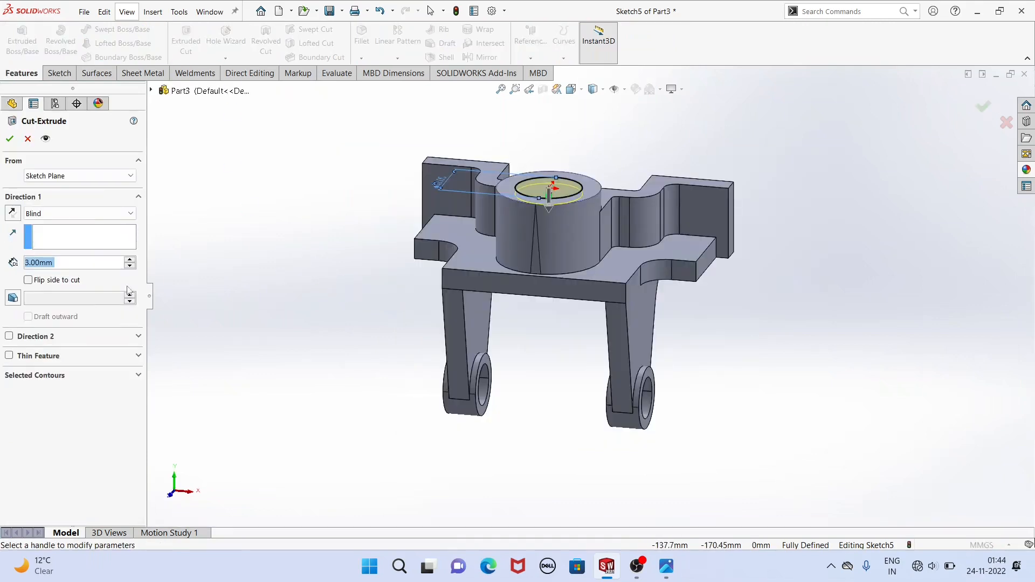
{"action": "left_click", "coordinate": [61, 214]}
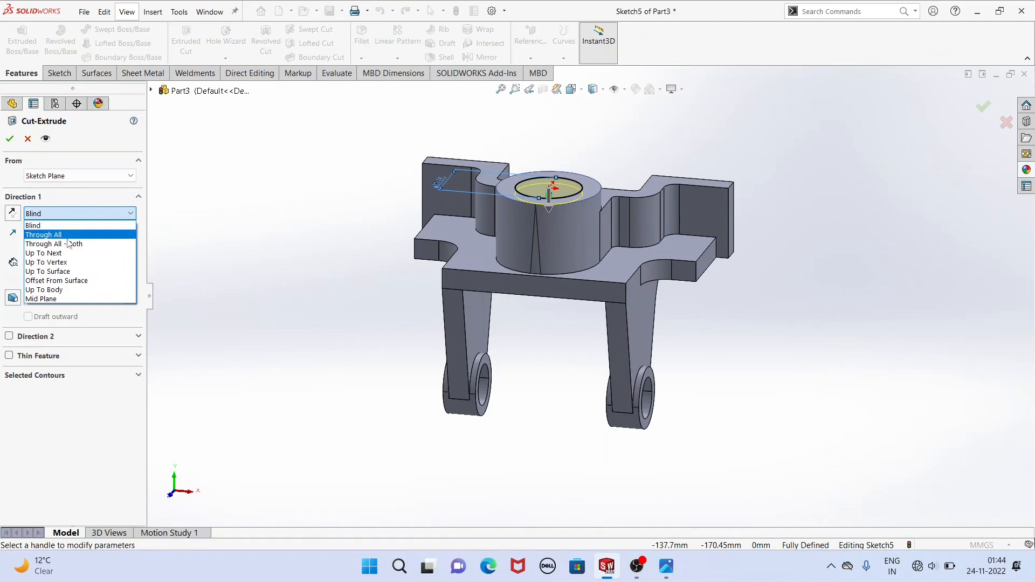
{"action": "left_click", "coordinate": [59, 236]}
{"action": "left_click", "coordinate": [11, 139]}
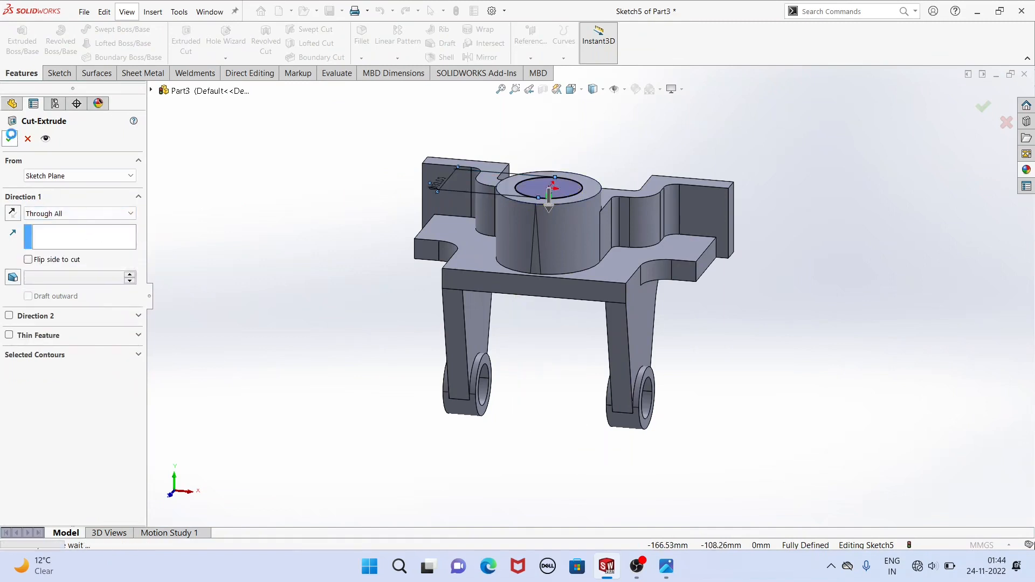
{"action": "middle_click_drag", "start_coordinate": [371, 178], "coordinate": [552, 258]}
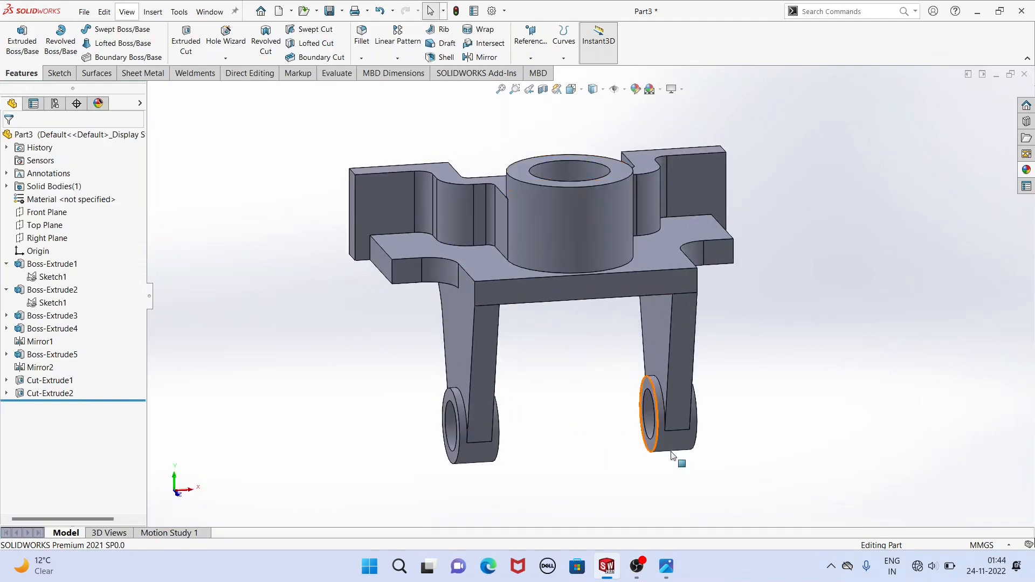
Start a sketch on the right ear's inner face, per the reference drawing, and draw a circle about 14 mm in diameter on it.
{"action": "left_click", "coordinate": [666, 566]}
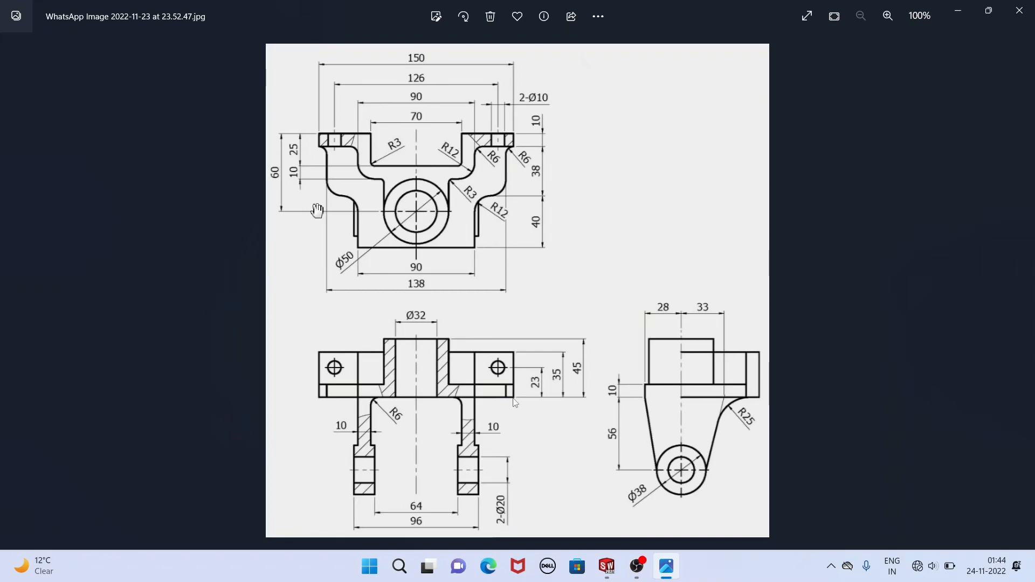
{"action": "left_click", "coordinate": [599, 575]}
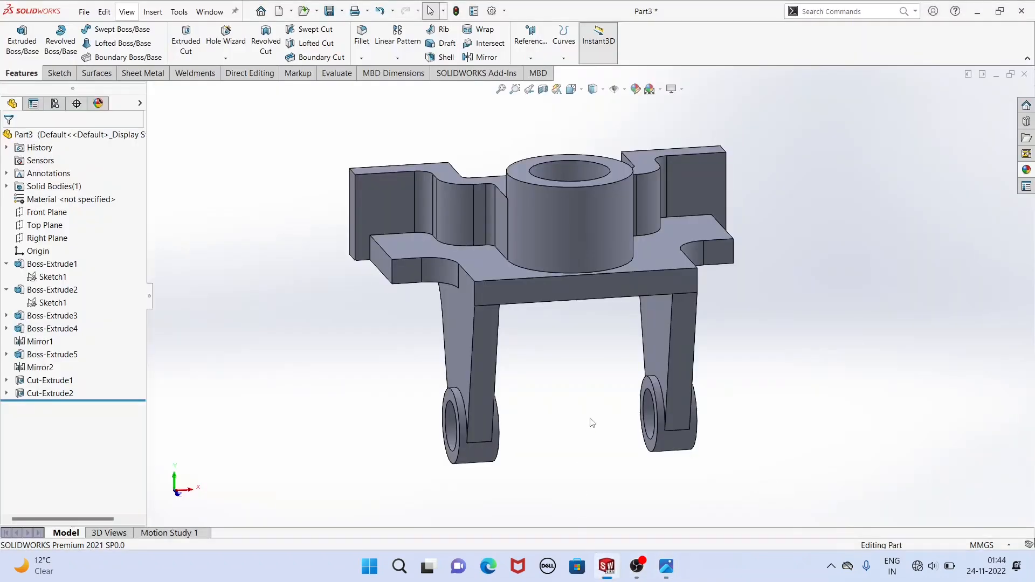
{"action": "middle_click_drag", "start_coordinate": [591, 407], "coordinate": [627, 346]}
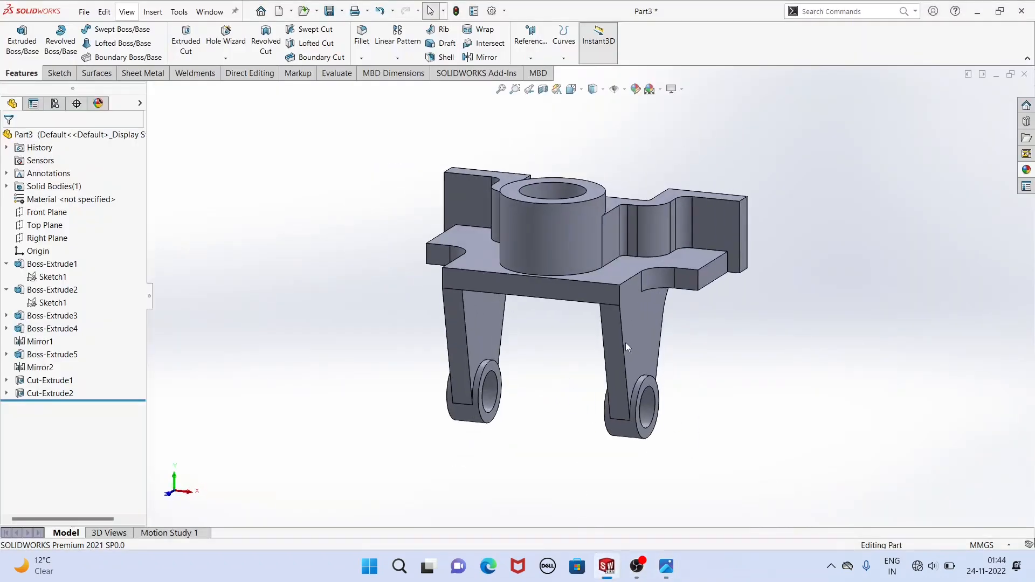
{"action": "left_click", "coordinate": [722, 234]}
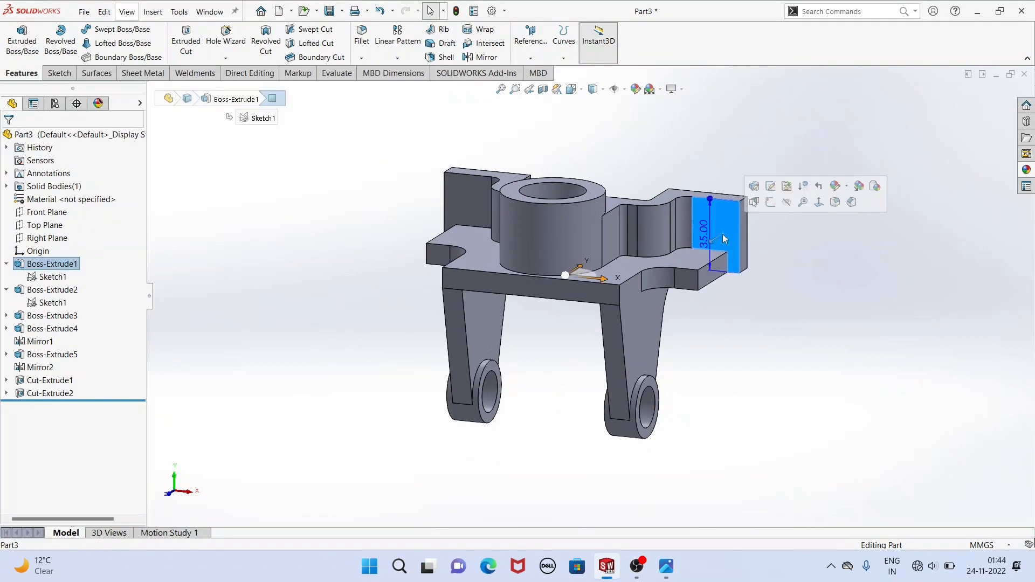
{"action": "left_click", "coordinate": [772, 207]}
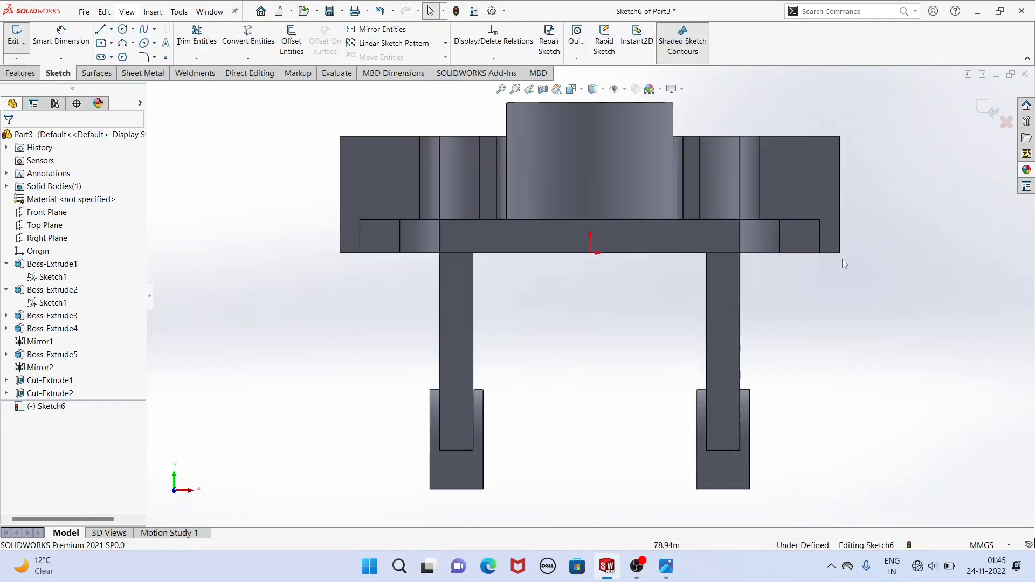
{"action": "scroll", "coordinate": [808, 187], "scroll_direction": "down", "scroll_amount": 1}
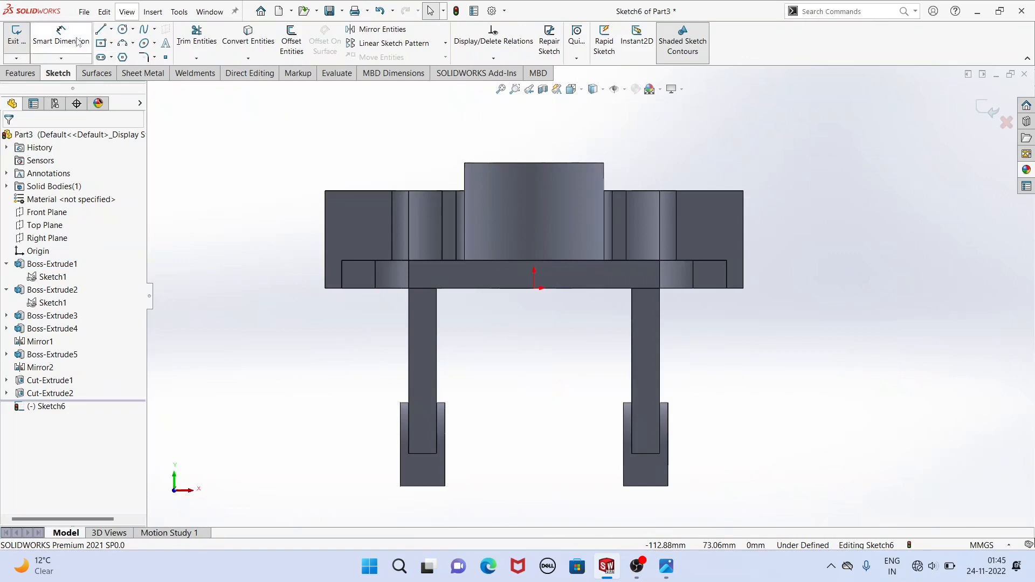
{"action": "left_click", "coordinate": [123, 30]}
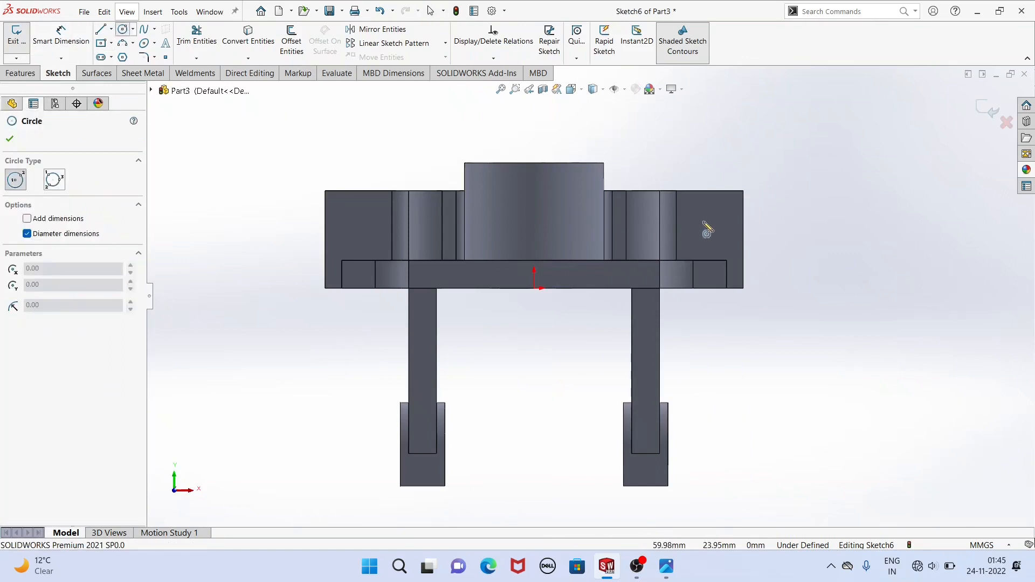
{"action": "left_click_drag", "start_coordinate": [706, 220], "coordinate": [716, 247]}
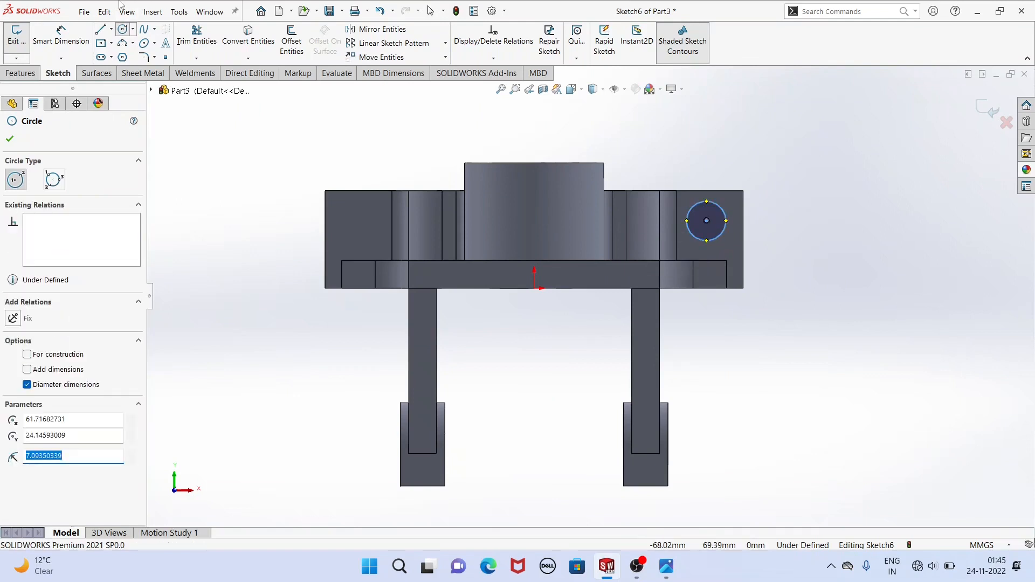
Dimension the ear circle's diameter as 10 mm.
{"action": "left_click", "coordinate": [68, 46]}
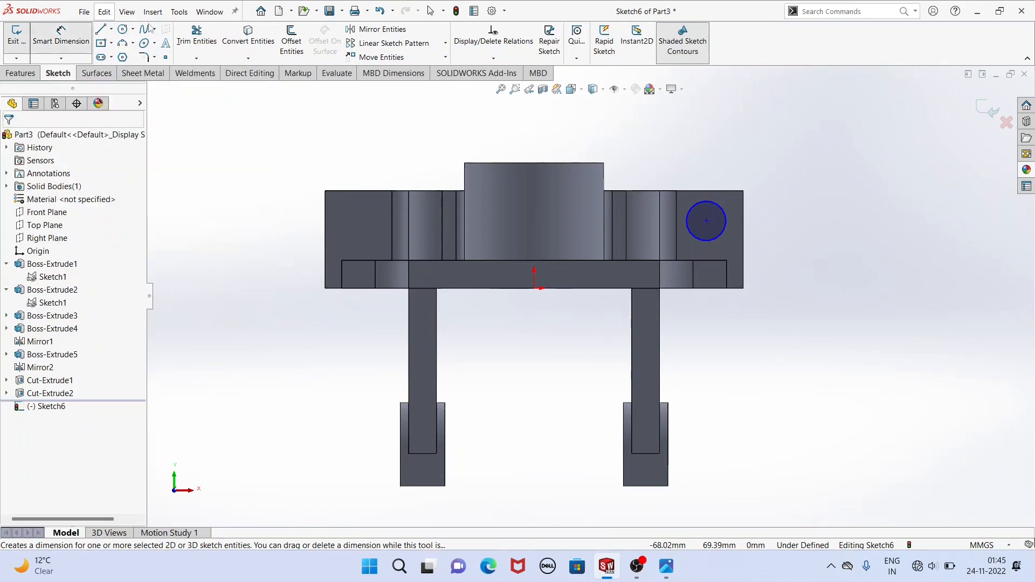
{"action": "left_click", "coordinate": [713, 242]}
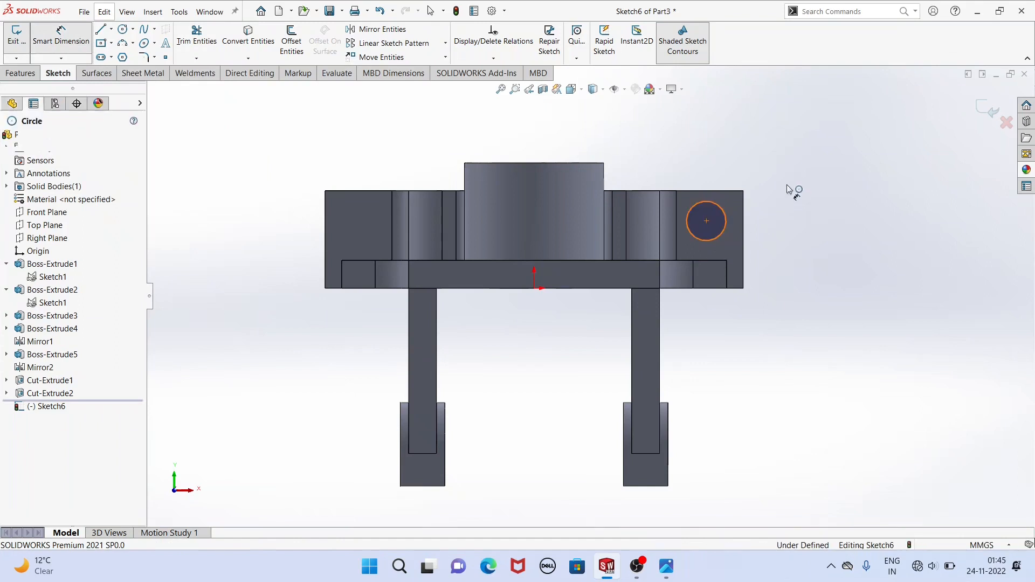
{"action": "left_click", "coordinate": [835, 190]}
{"action": "type", "text": "1"}
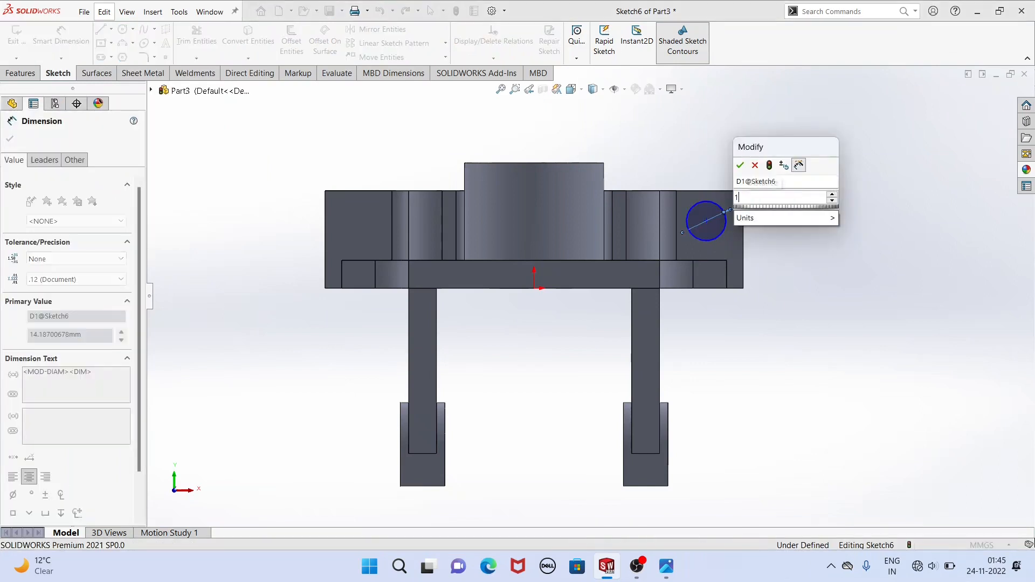
{"action": "key", "text": "Return"}
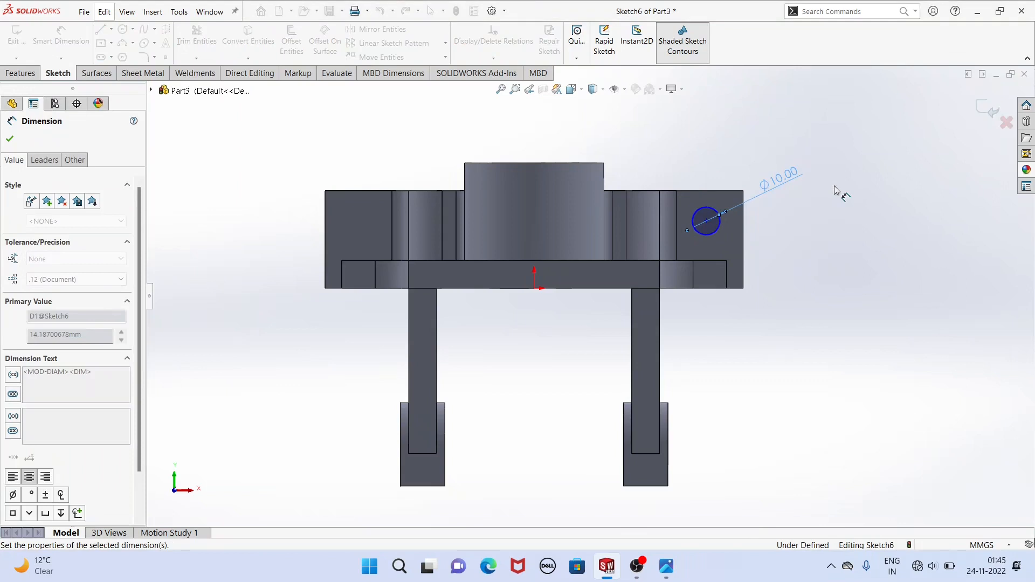
Dimension the ear circle's centre 23 mm above the base plate's bottom edge.
{"action": "left_click", "coordinate": [707, 221]}
{"action": "left_click", "coordinate": [721, 293]}
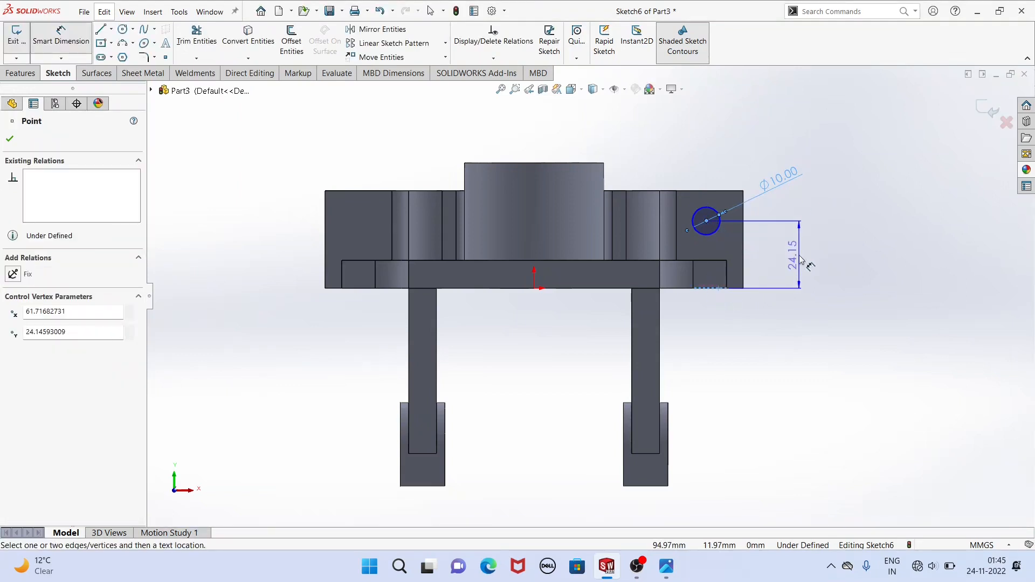
{"action": "left_click", "coordinate": [805, 257]}
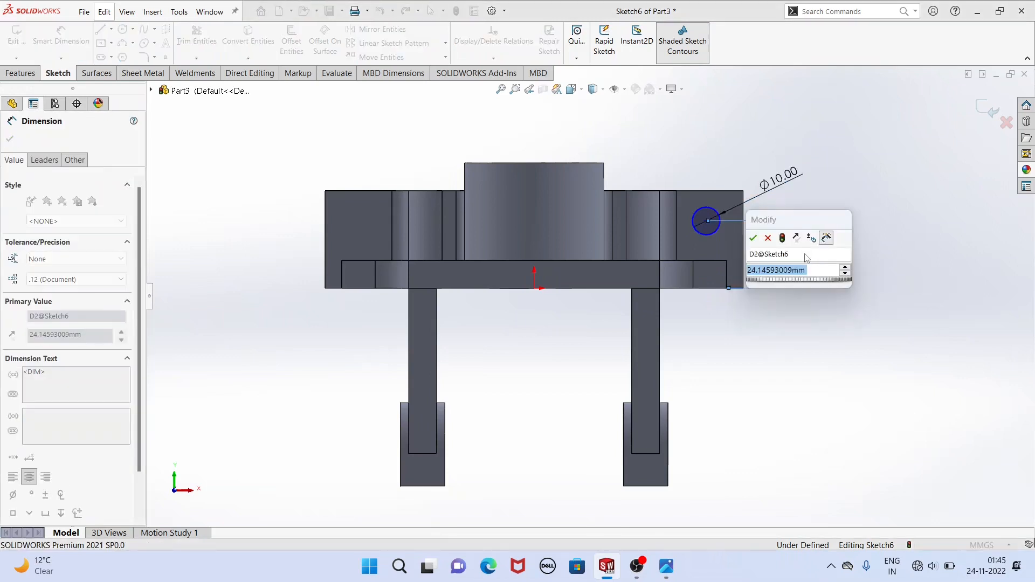
{"action": "type", "text": "23"}
{"action": "key", "text": "Return"}
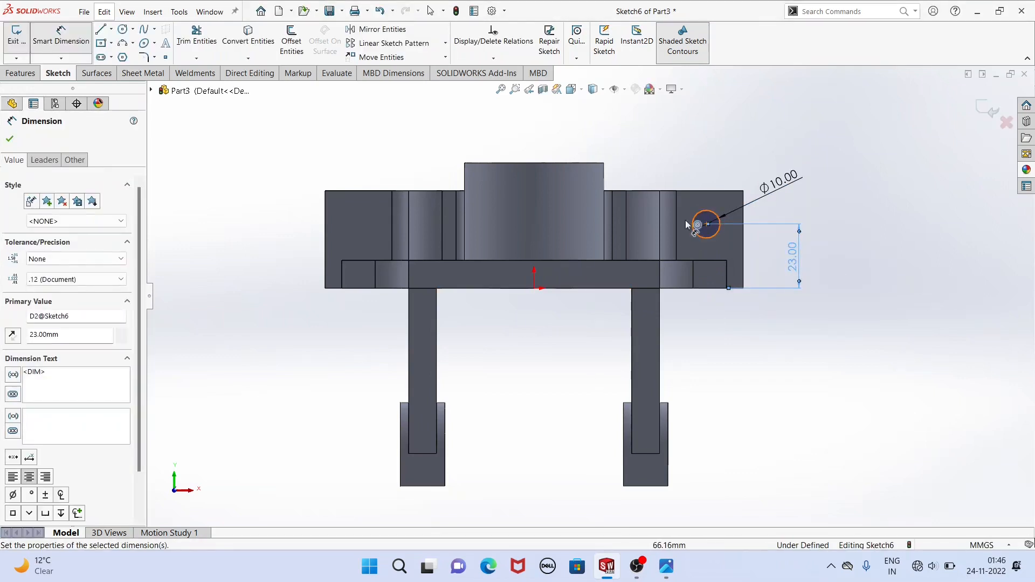
Draw a vertical centerline about 62 mm long upward from the origin.
{"action": "left_click", "coordinate": [112, 30]}
{"action": "left_click", "coordinate": [121, 40]}
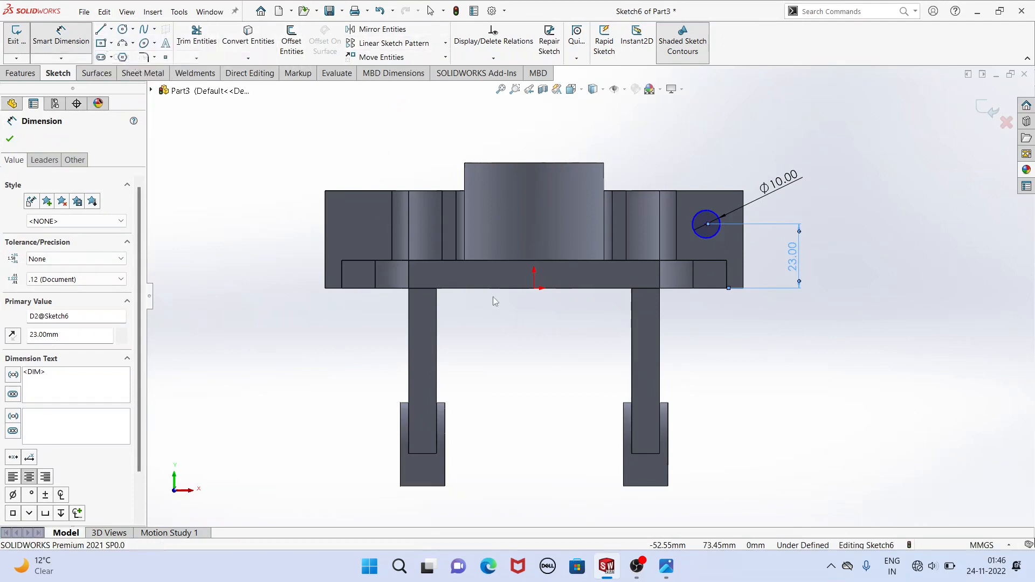
{"action": "left_click", "coordinate": [534, 289]}
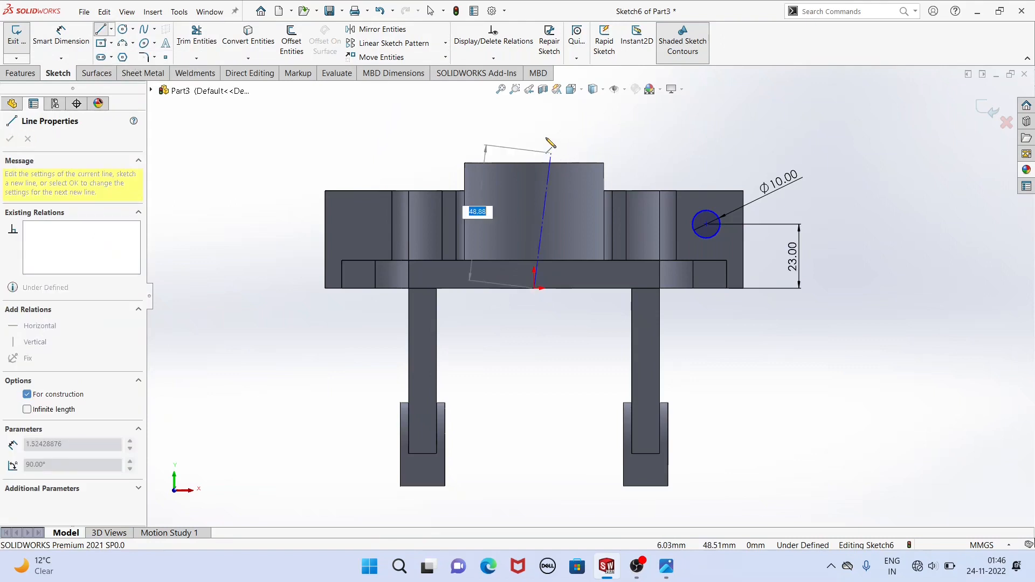
{"action": "left_click", "coordinate": [534, 116]}
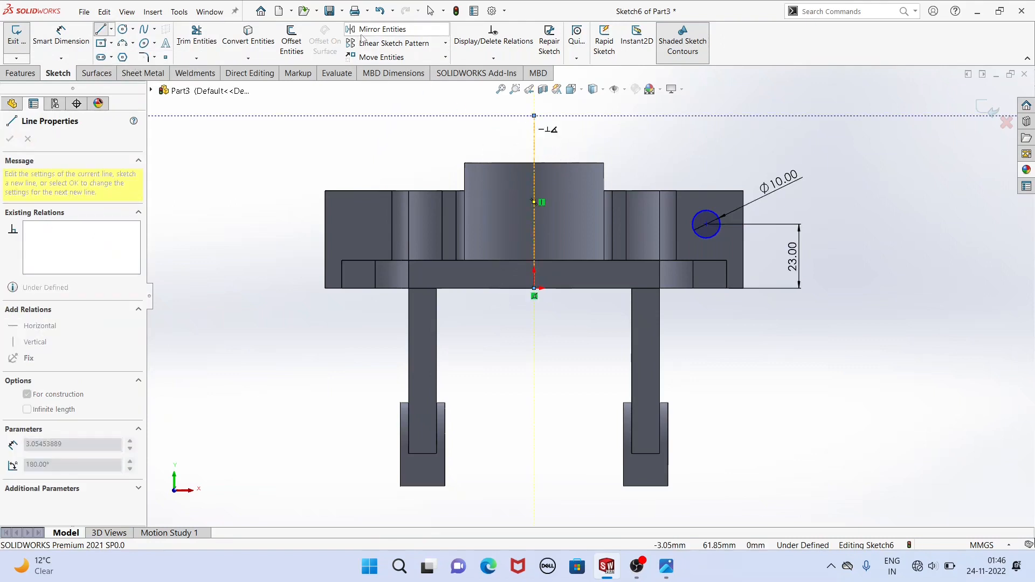
{"action": "key", "text": "Escape"}
{"action": "key", "text": "Escape"}
Mirror the 10 mm circle about the vertical centerline onto the opposite ear.
{"action": "left_click", "coordinate": [361, 32]}
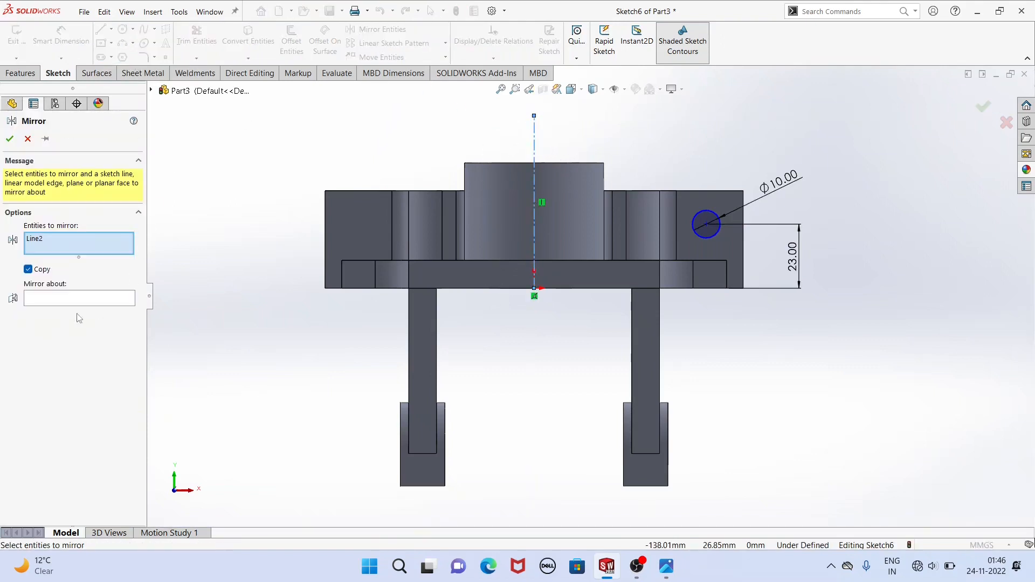
{"action": "right_click", "coordinate": [69, 242]}
{"action": "left_click", "coordinate": [108, 243]}
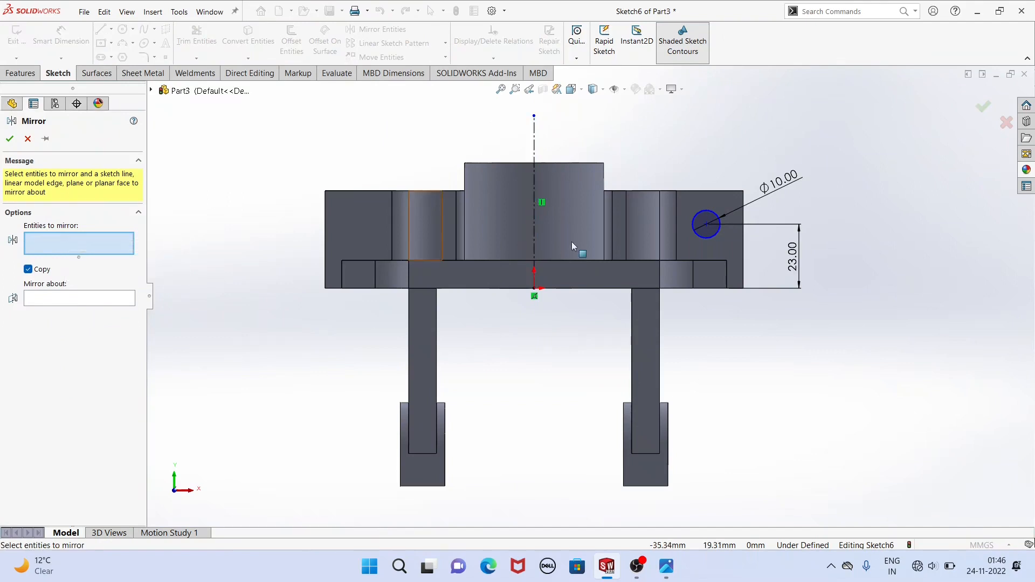
{"action": "left_click", "coordinate": [711, 238]}
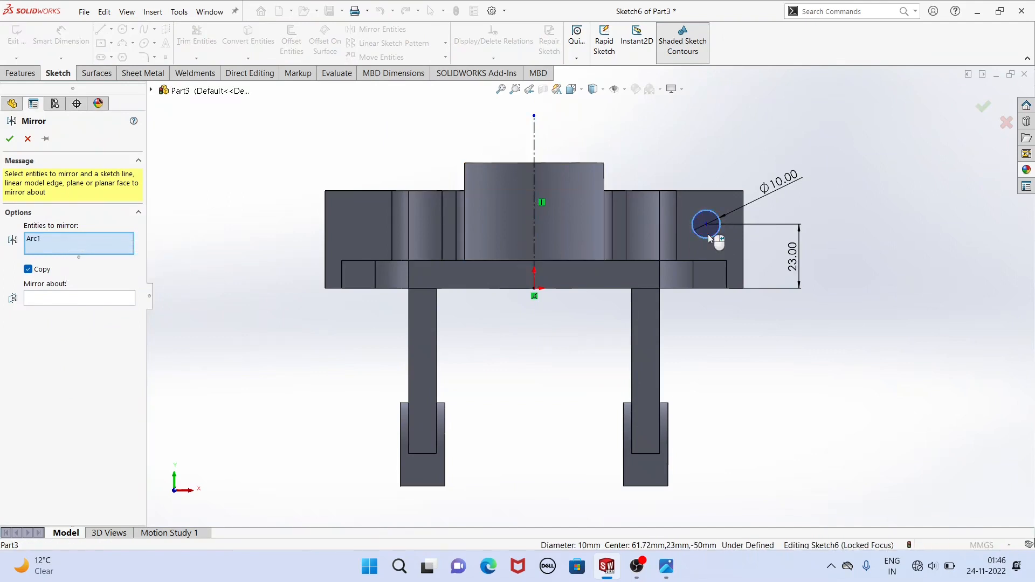
{"action": "left_click", "coordinate": [91, 299]}
{"action": "left_click", "coordinate": [534, 145]}
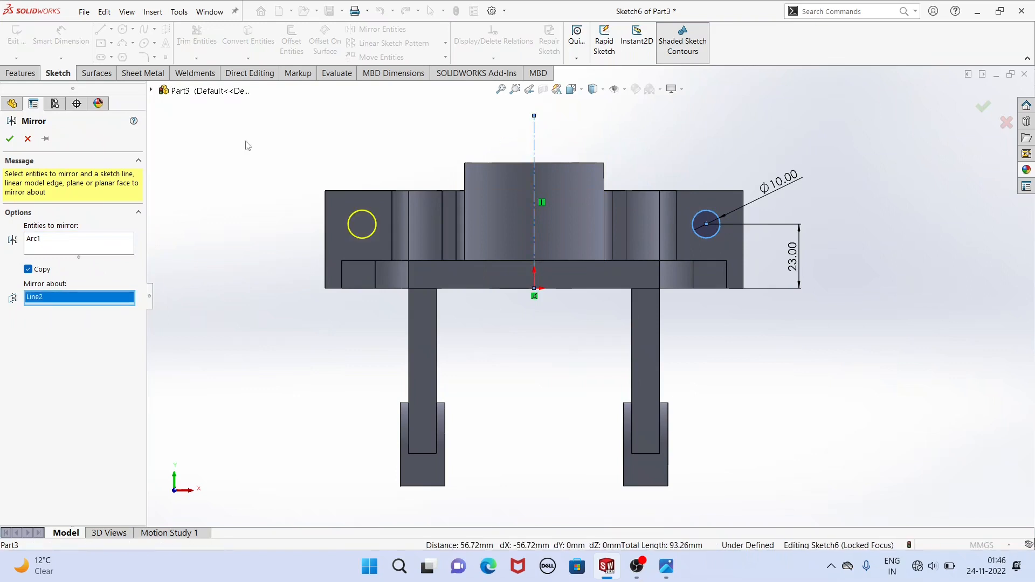
{"action": "left_click", "coordinate": [9, 139]}
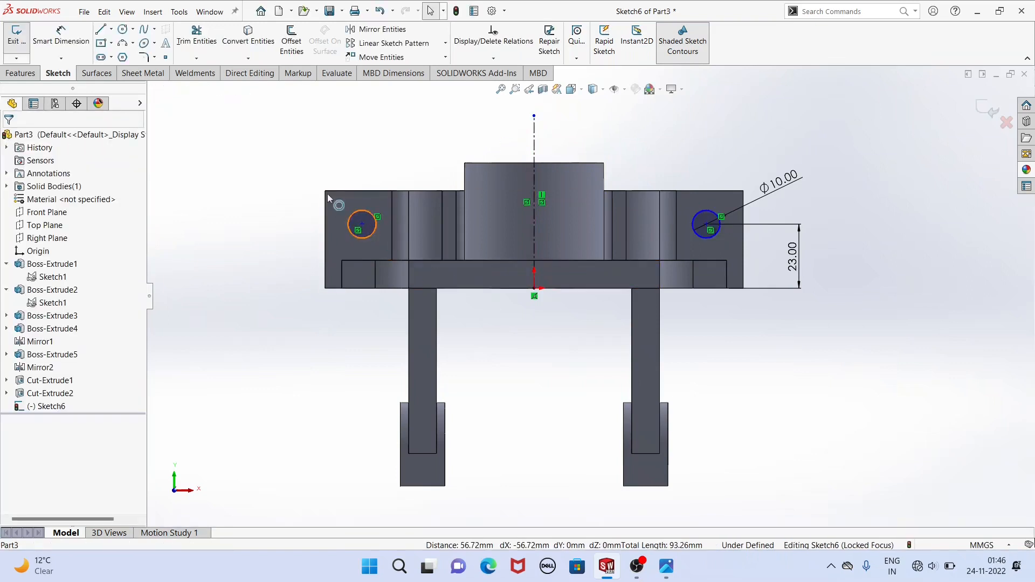
Dimension the horizontal distance between the two ear circles' centres as 126 mm.
{"action": "left_click", "coordinate": [61, 39]}
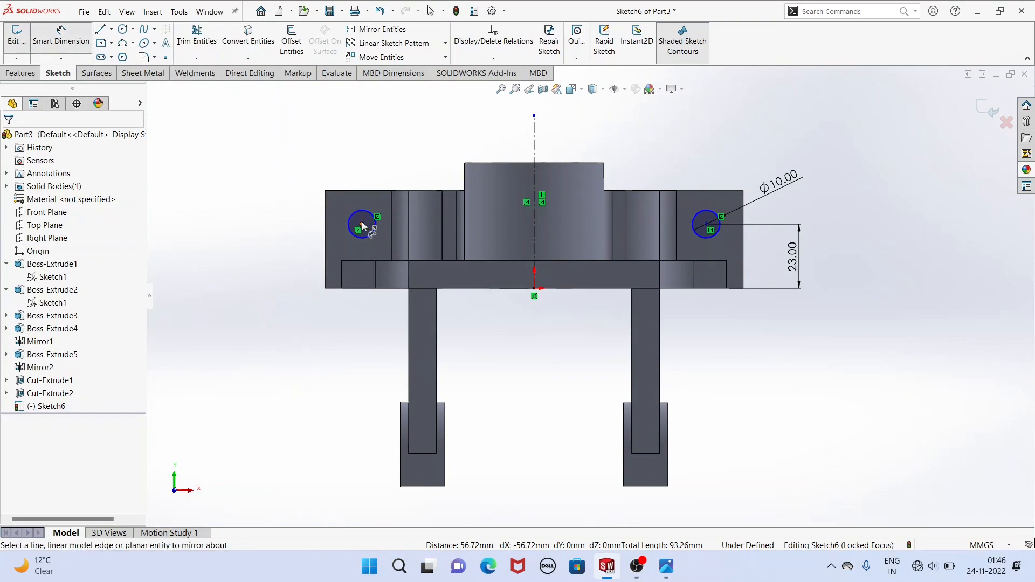
{"action": "left_click", "coordinate": [361, 223]}
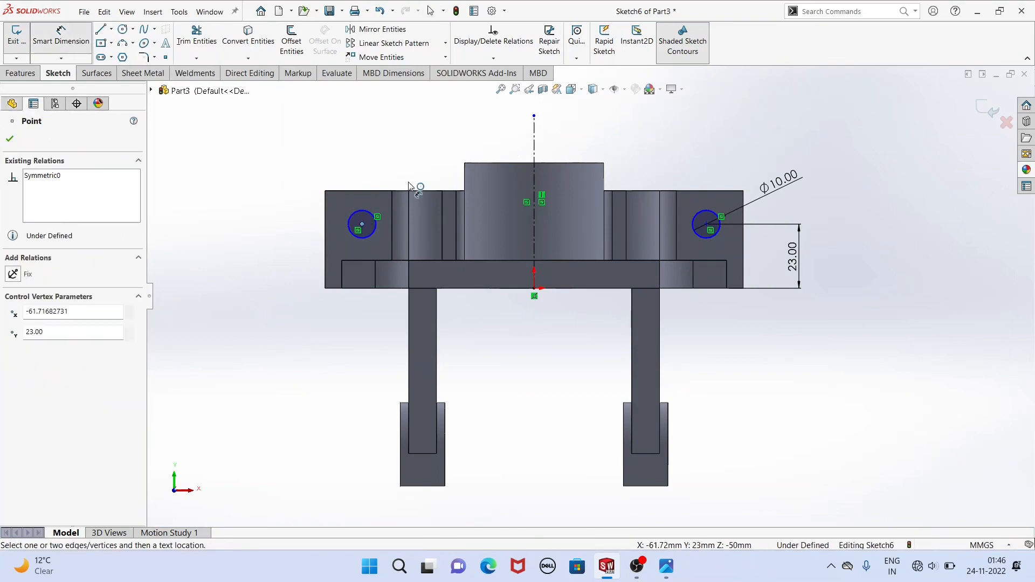
{"action": "left_click", "coordinate": [708, 225]}
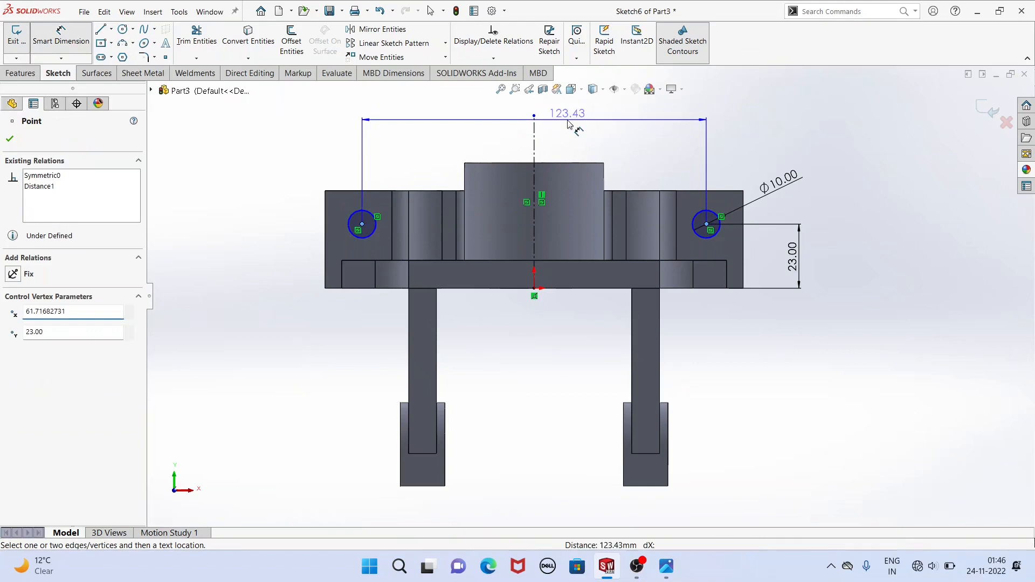
{"action": "left_click", "coordinate": [567, 117]}
{"action": "type", "text": "120"}
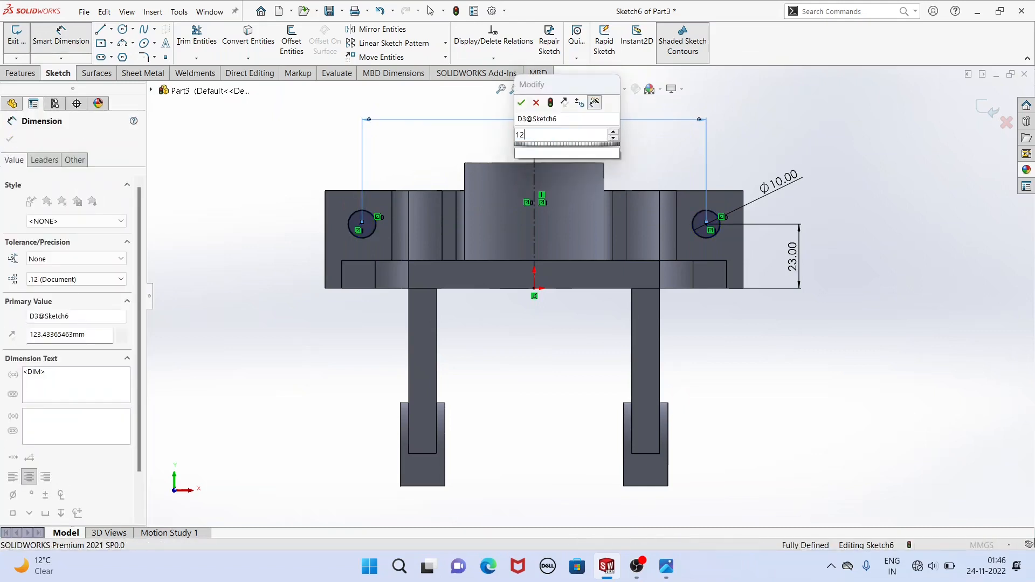
{"action": "key", "text": "Return"}
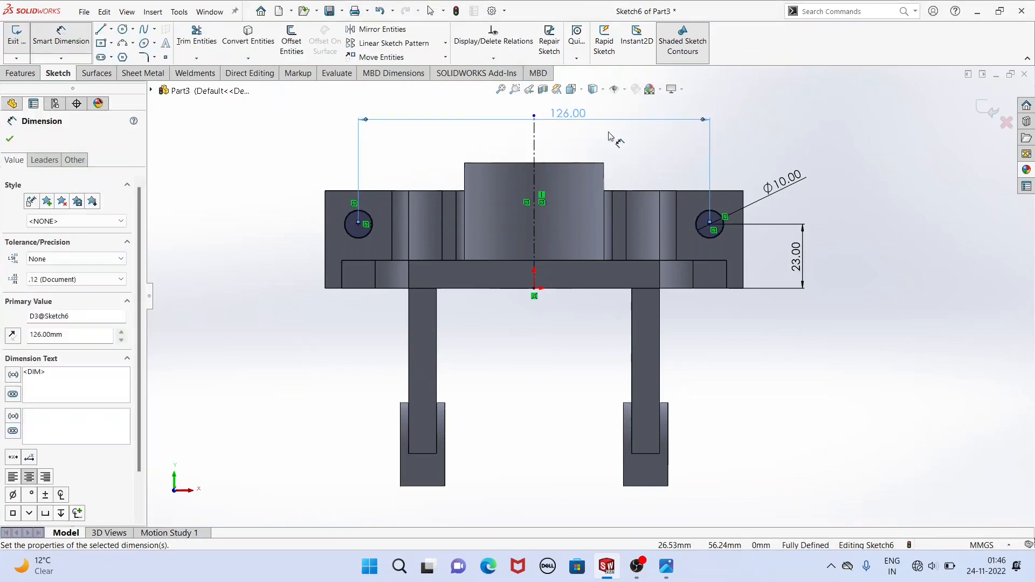
{"action": "left_click", "coordinate": [10, 139]}
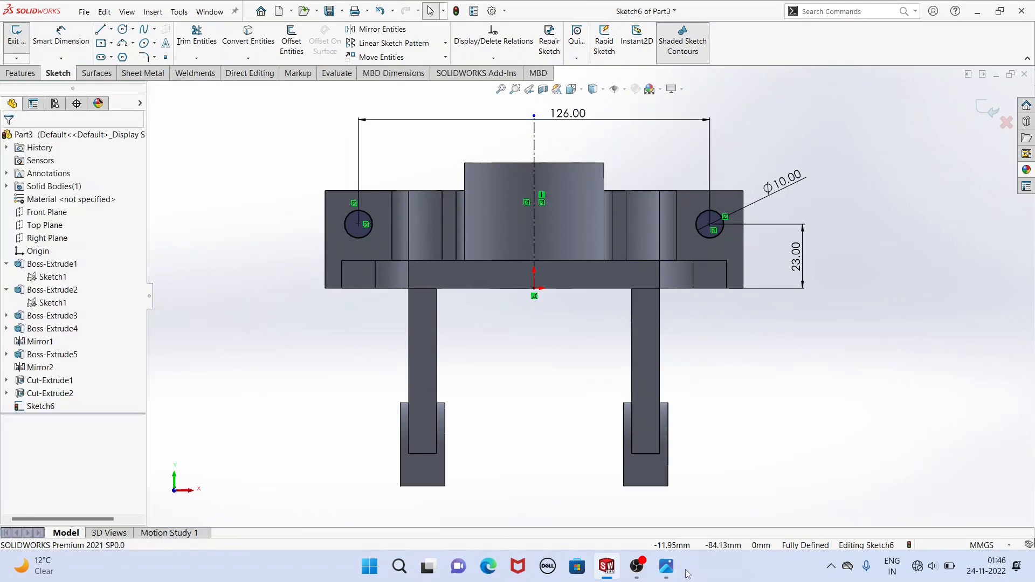
Extrude-cut both 10 mm circles through the ears with the Up To Next end condition.
{"action": "left_click", "coordinate": [667, 567]}
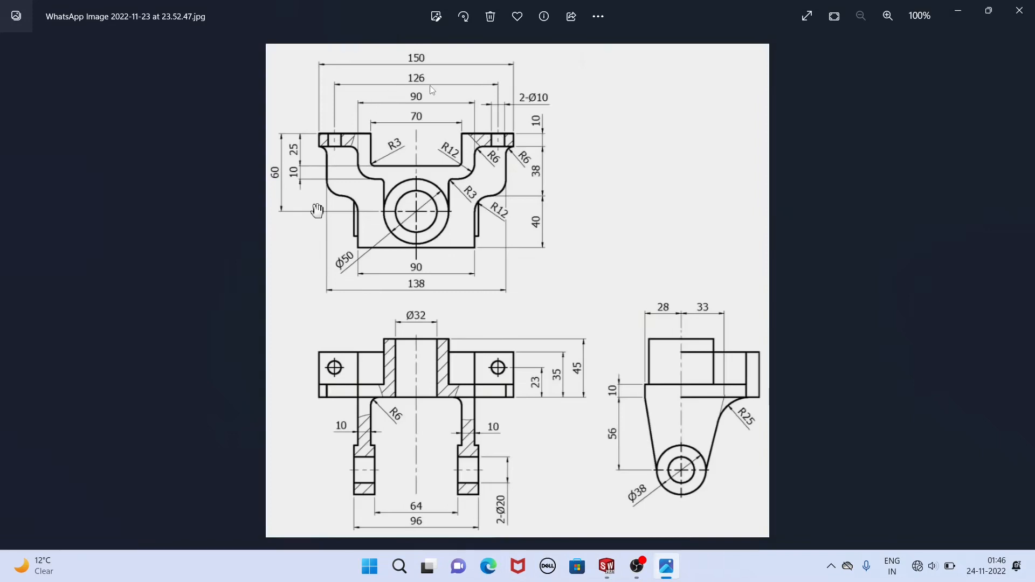
{"action": "left_click", "coordinate": [606, 566]}
{"action": "left_click", "coordinate": [20, 73]}
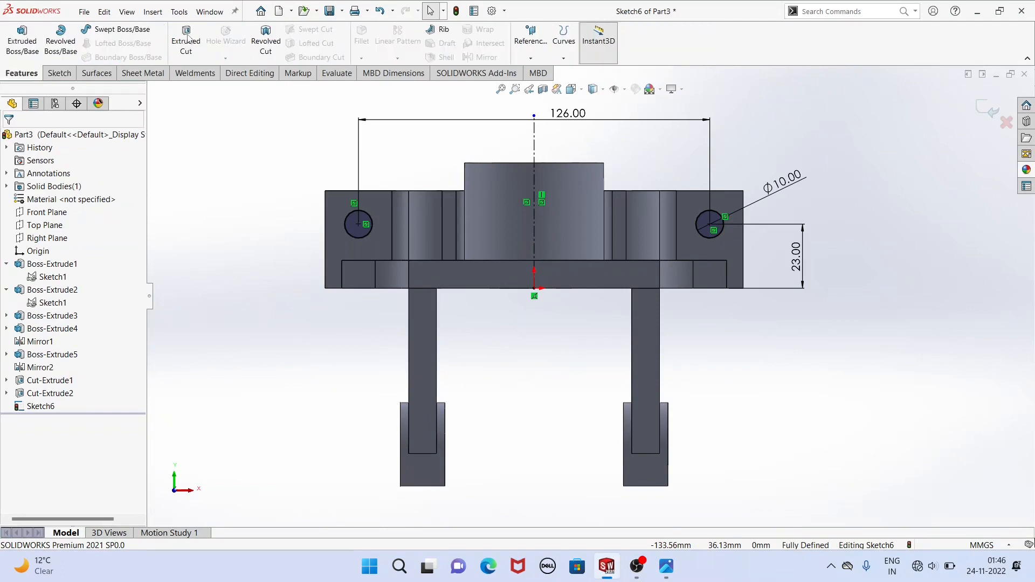
{"action": "left_click", "coordinate": [186, 39]}
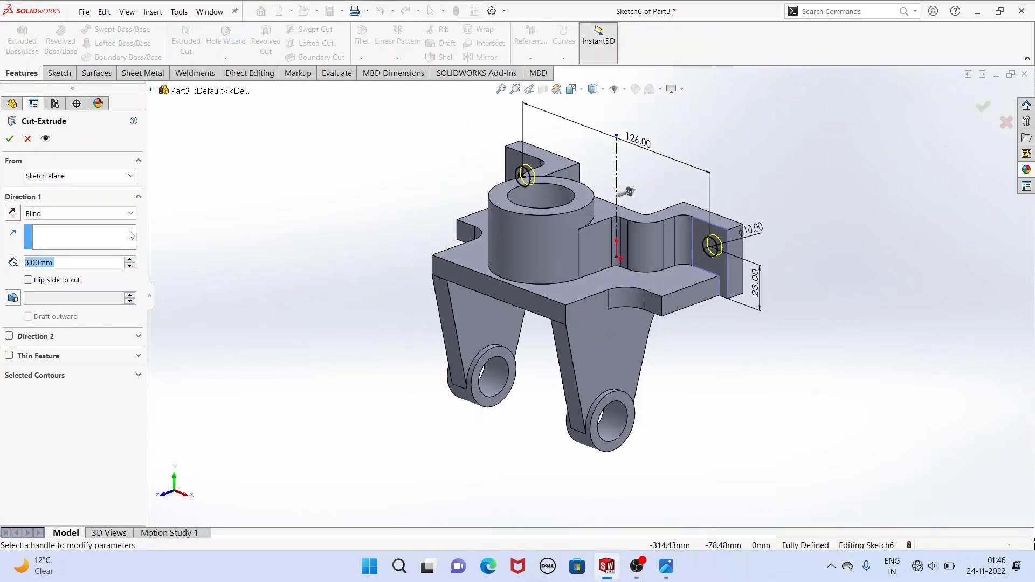
{"action": "left_click", "coordinate": [87, 214]}
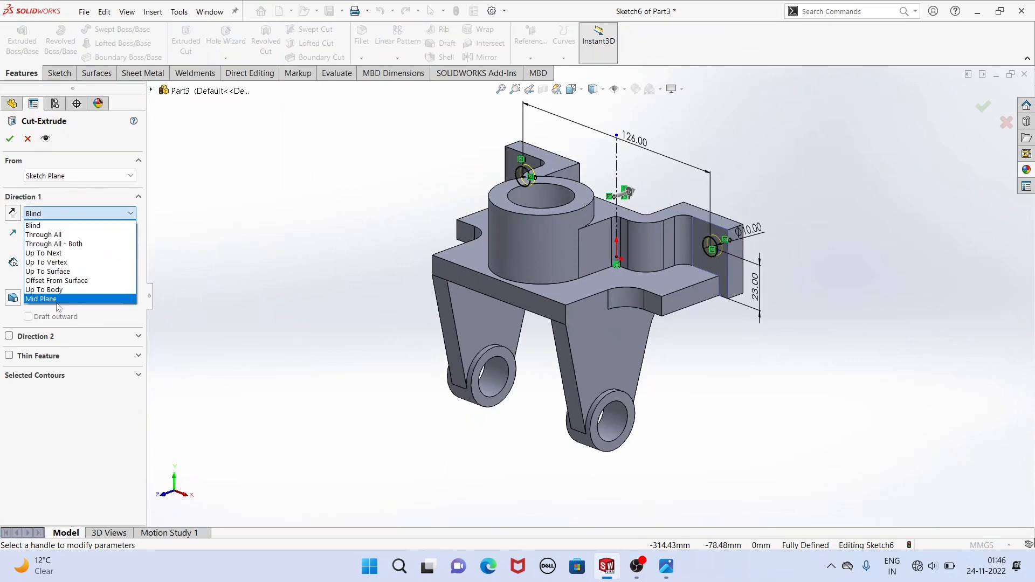
{"action": "left_click", "coordinate": [43, 253]}
{"action": "mouse_move", "coordinate": [427, 342]}
{"action": "middle_mouse_down"}
{"action": "mouse_move", "coordinate": [236, 335]}
{"action": "mouse_move", "coordinate": [338, 353]}
{"action": "middle_mouse_up"}
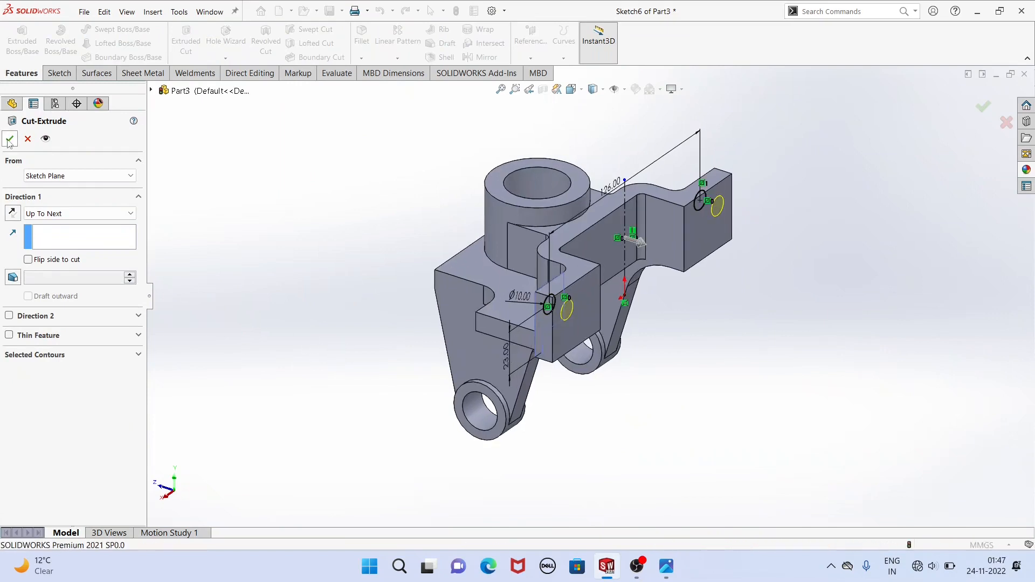
{"action": "middle_click_drag", "start_coordinate": [353, 263], "coordinate": [604, 322]}
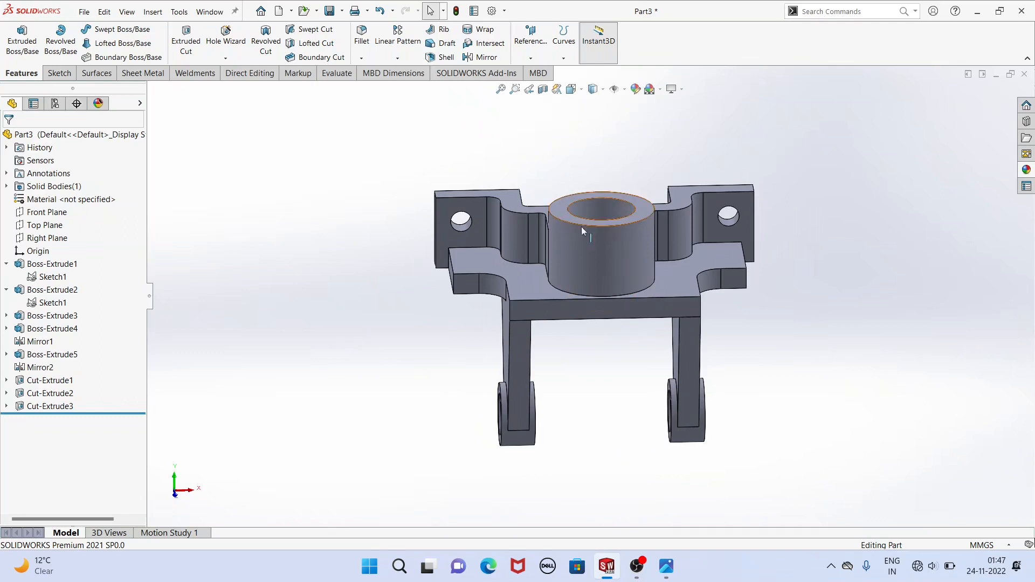
{"action": "left_click", "coordinate": [590, 205]}
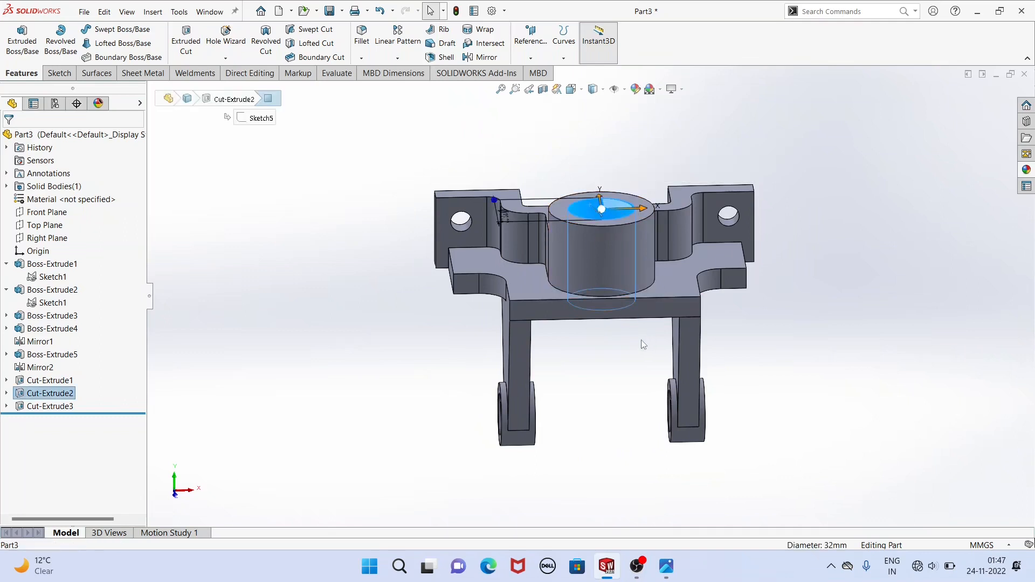
{"action": "middle_click_drag", "start_coordinate": [642, 344], "coordinate": [607, 344]}
{"action": "left_click", "coordinate": [750, 241], "text": "ctrl"}
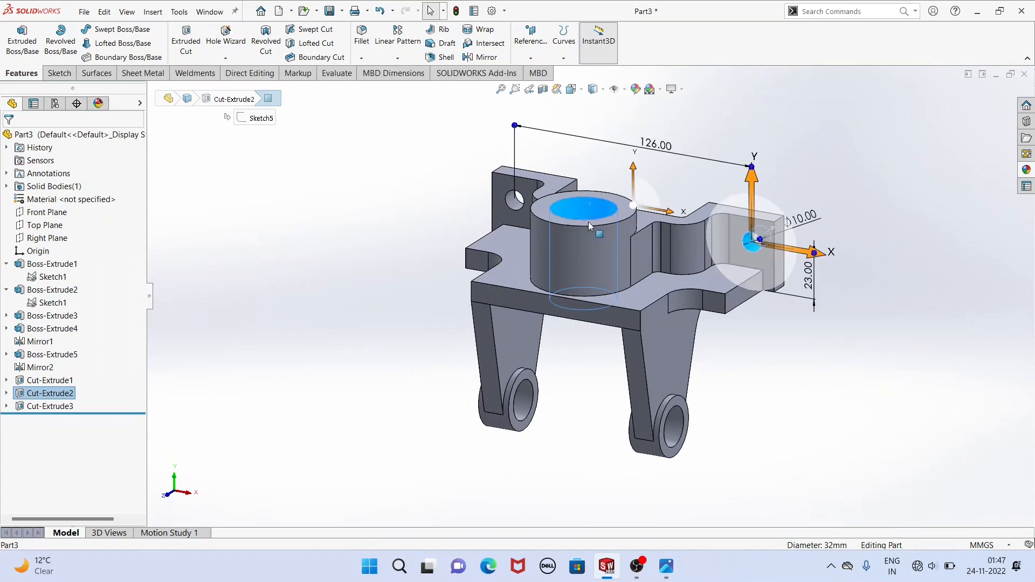
{"action": "left_click", "coordinate": [515, 199], "text": "ctrl"}
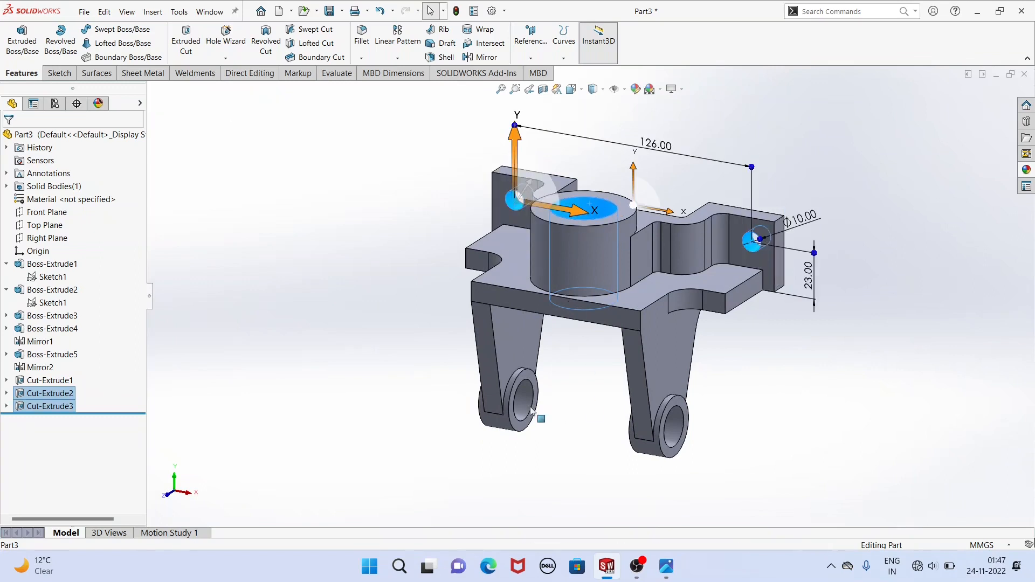
{"action": "left_click", "coordinate": [668, 426], "text": "ctrl"}
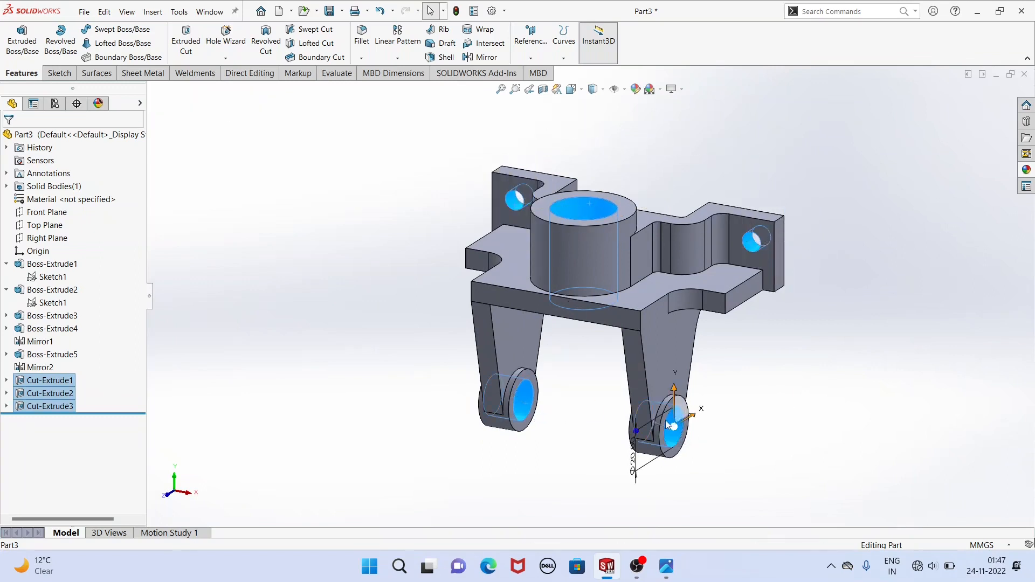
{"action": "left_click", "coordinate": [635, 89]}
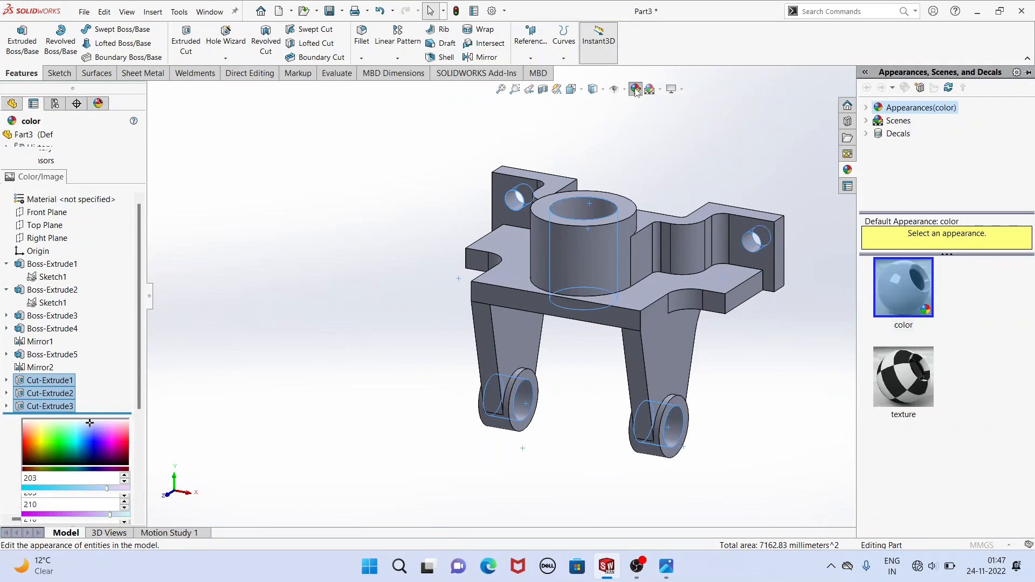
{"action": "left_click", "coordinate": [28, 139]}
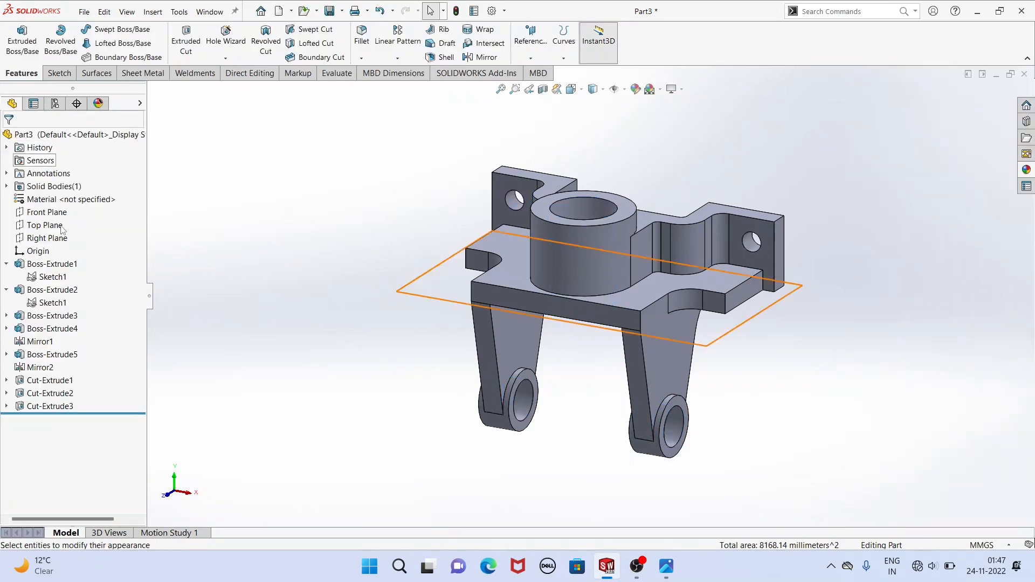
Apply a dark green colour appearance to the whole part, with red at 0 and green at 83.
{"action": "left_click", "coordinate": [54, 186]}
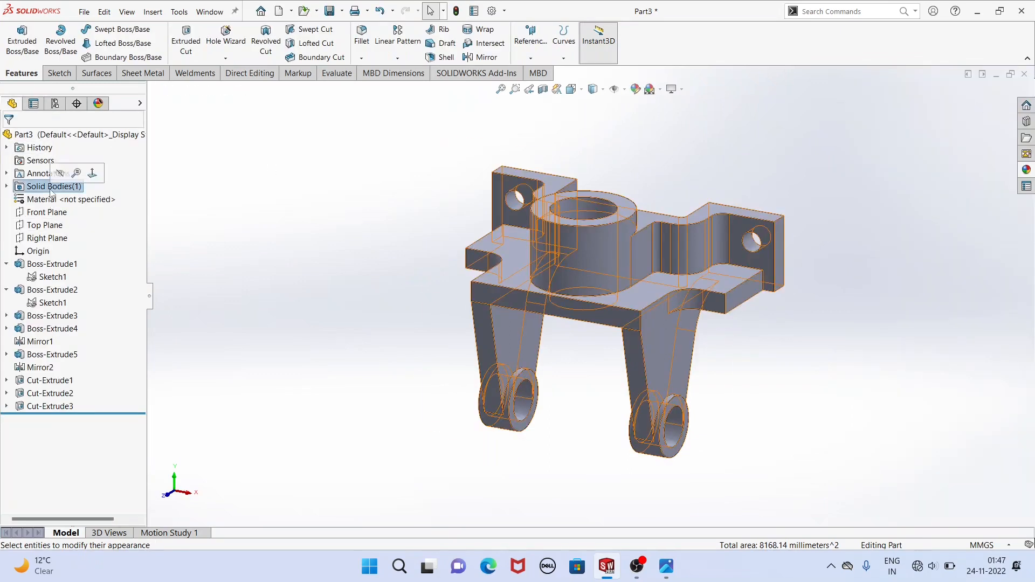
{"action": "left_click", "coordinate": [639, 101]}
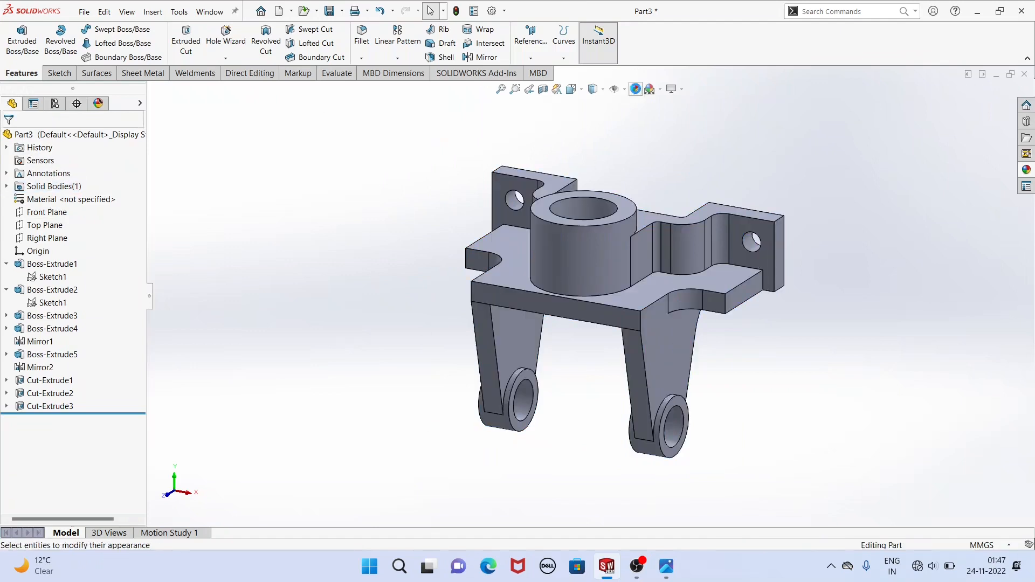
{"action": "left_click", "coordinate": [637, 90]}
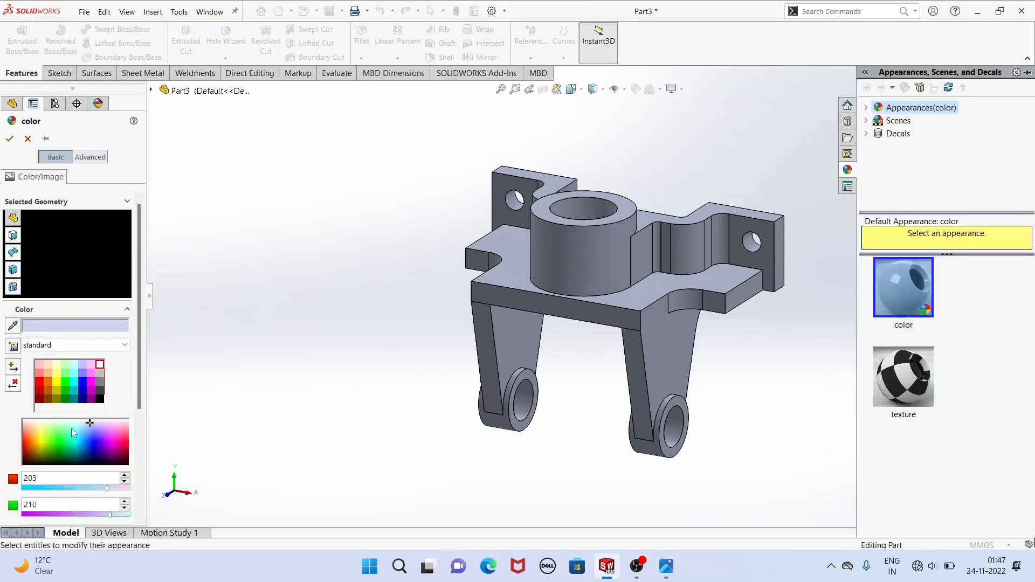
{"action": "left_click", "coordinate": [65, 393]}
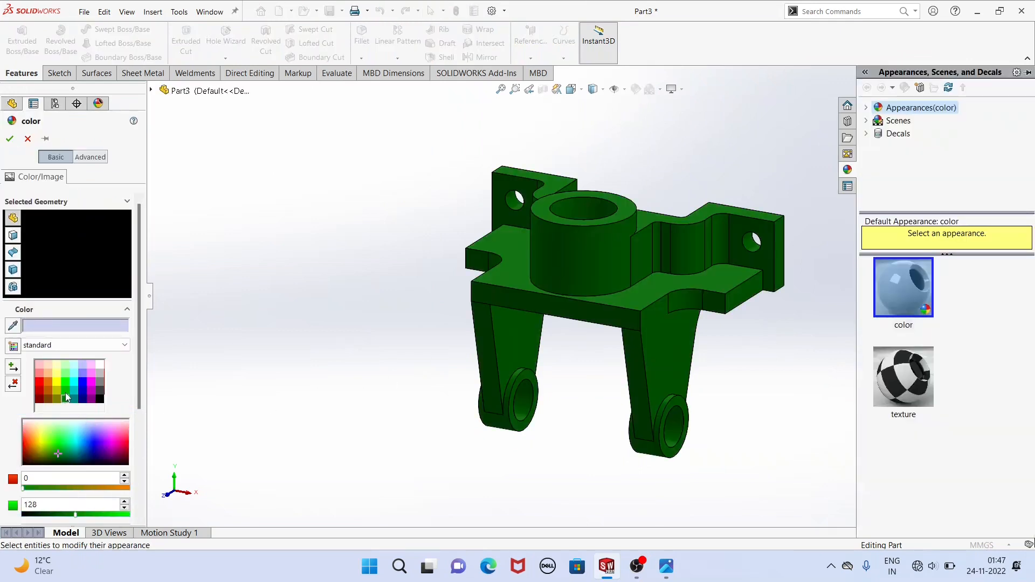
{"action": "left_click", "coordinate": [65, 399]}
{"action": "left_click", "coordinate": [61, 450]}
{"action": "left_click", "coordinate": [61, 459]}
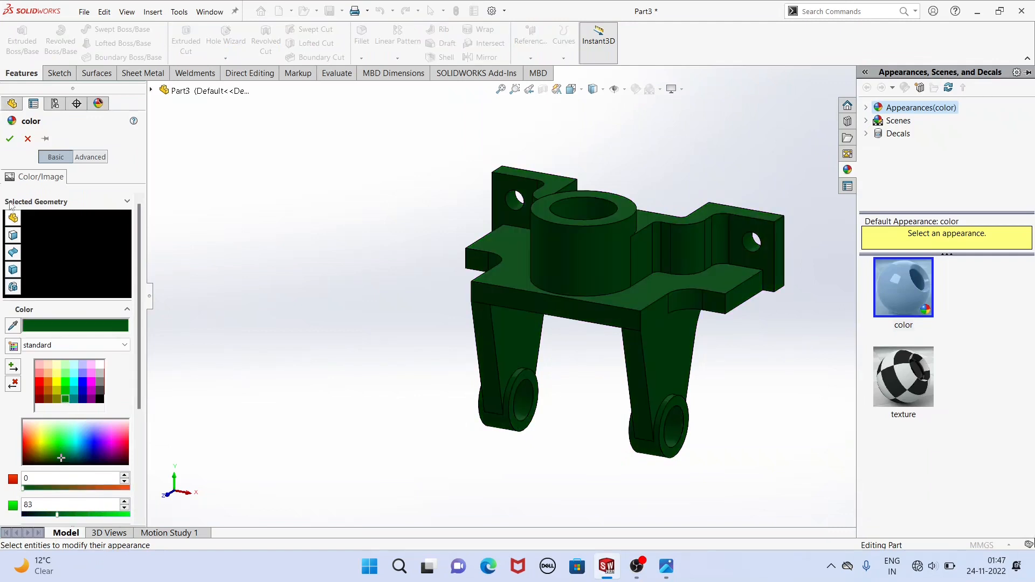
{"action": "left_click", "coordinate": [10, 140]}
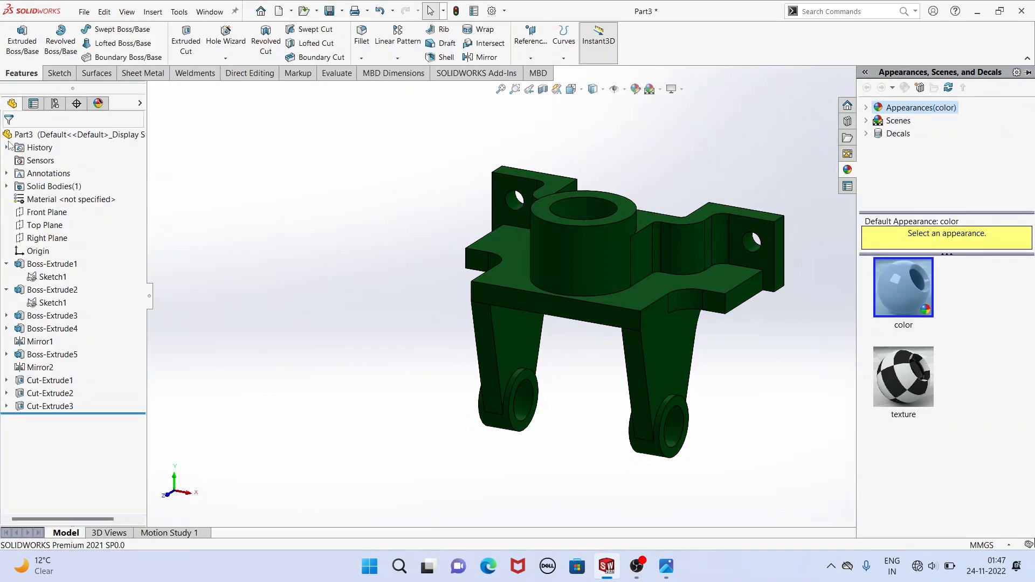
Apply a dark grey colour to the inner faces of the central bore, both ear holes and both lug holes.
{"action": "left_click", "coordinate": [529, 394]}
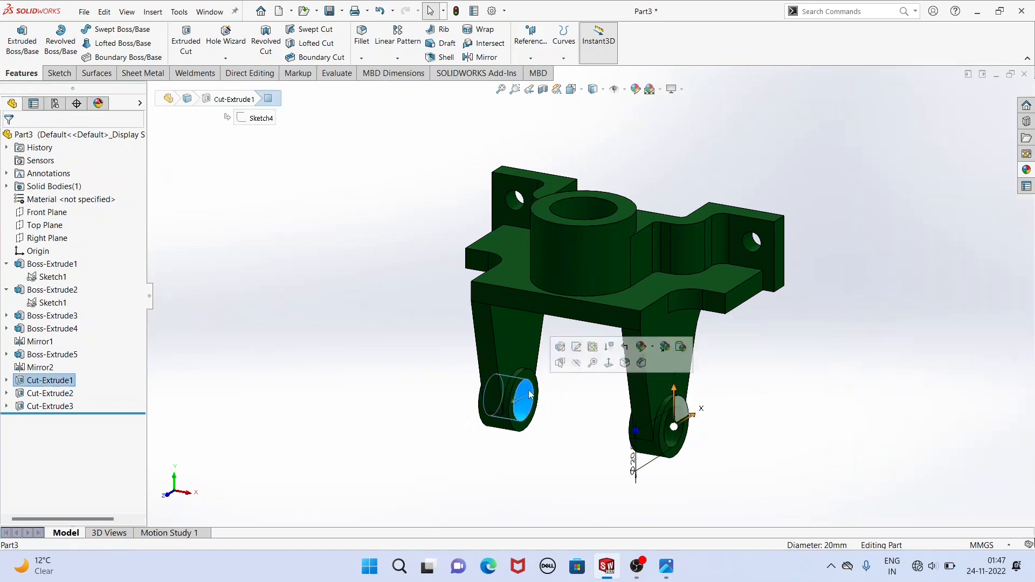
{"action": "left_click", "coordinate": [515, 200], "text": "ctrl"}
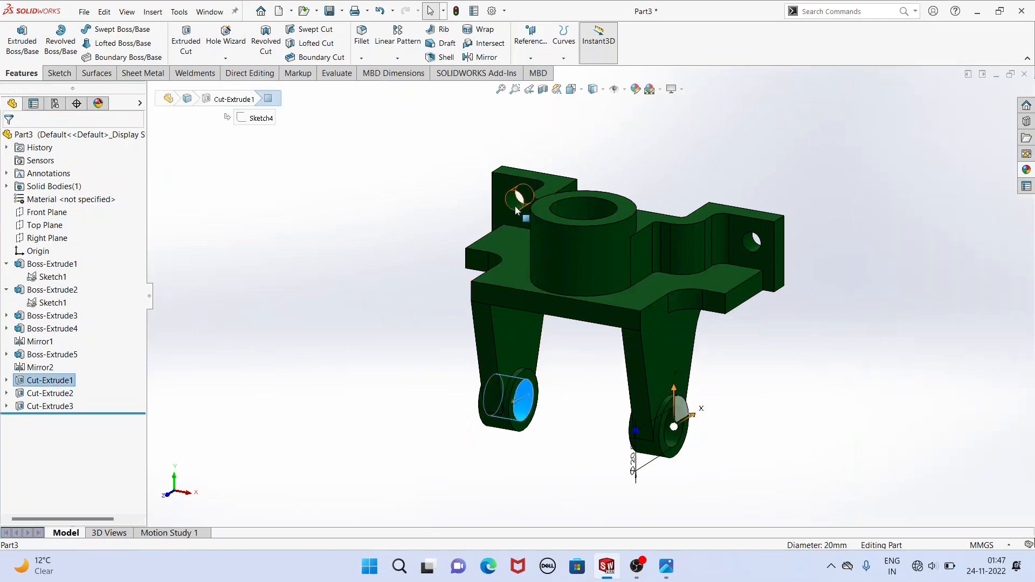
{"action": "left_click", "coordinate": [597, 206], "text": "ctrl"}
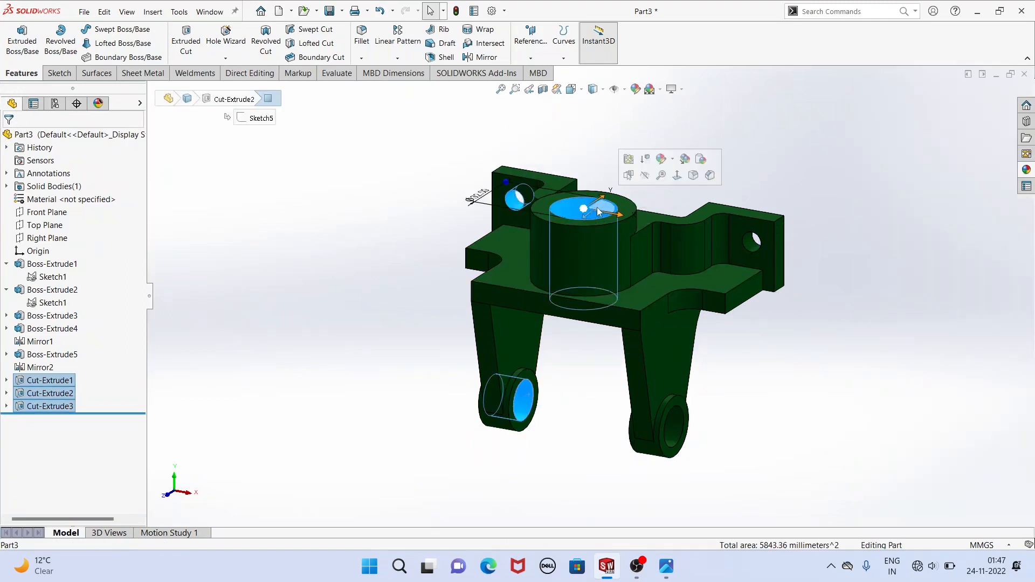
{"action": "left_click", "coordinate": [754, 240], "text": "ctrl"}
{"action": "left_click", "coordinate": [674, 423], "text": "ctrl"}
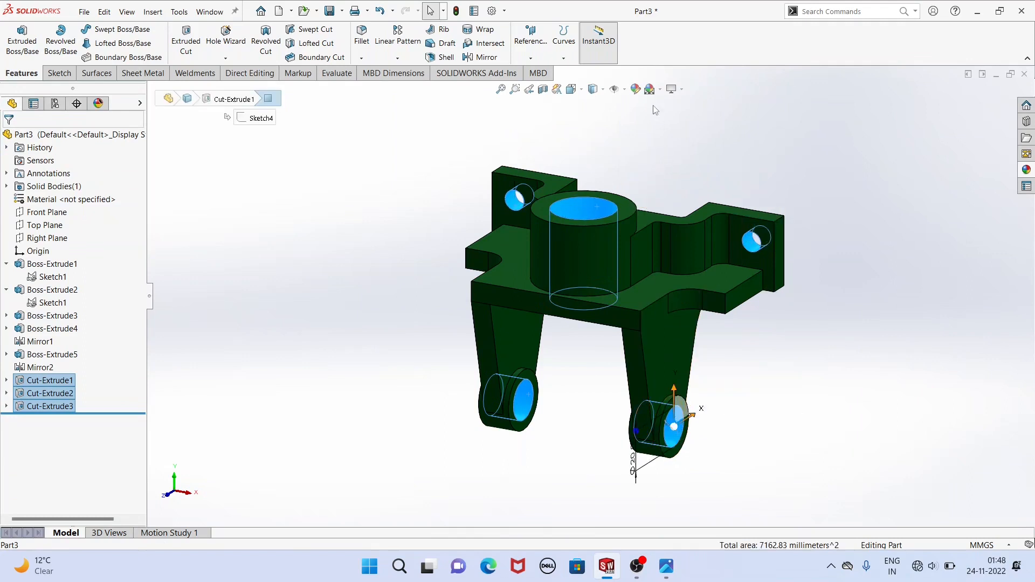
{"action": "left_click", "coordinate": [636, 90]}
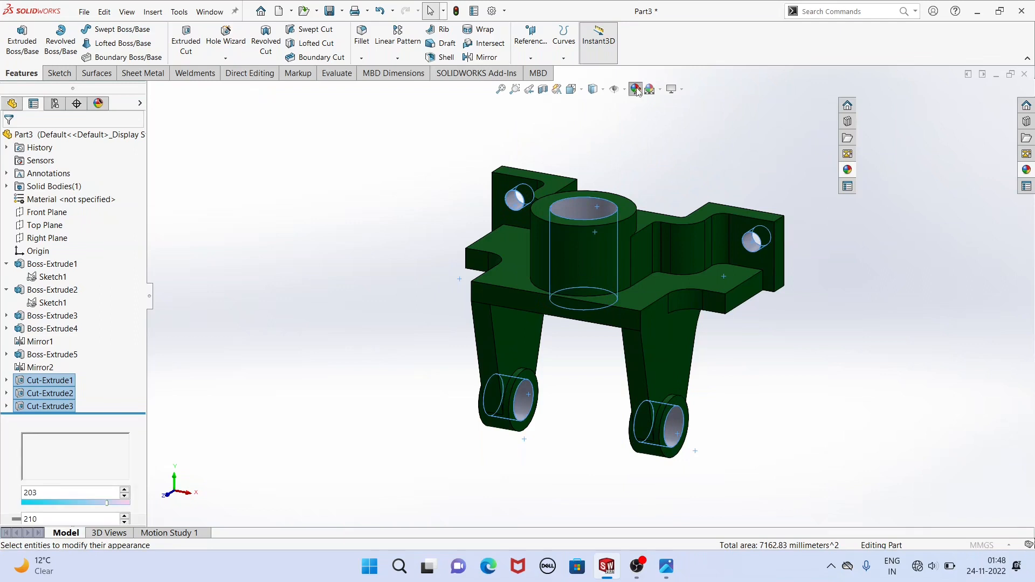
{"action": "left_click", "coordinate": [98, 388]}
{"action": "left_click", "coordinate": [11, 138]}
{"action": "middle_click_drag", "start_coordinate": [422, 294], "coordinate": [3, 254]}
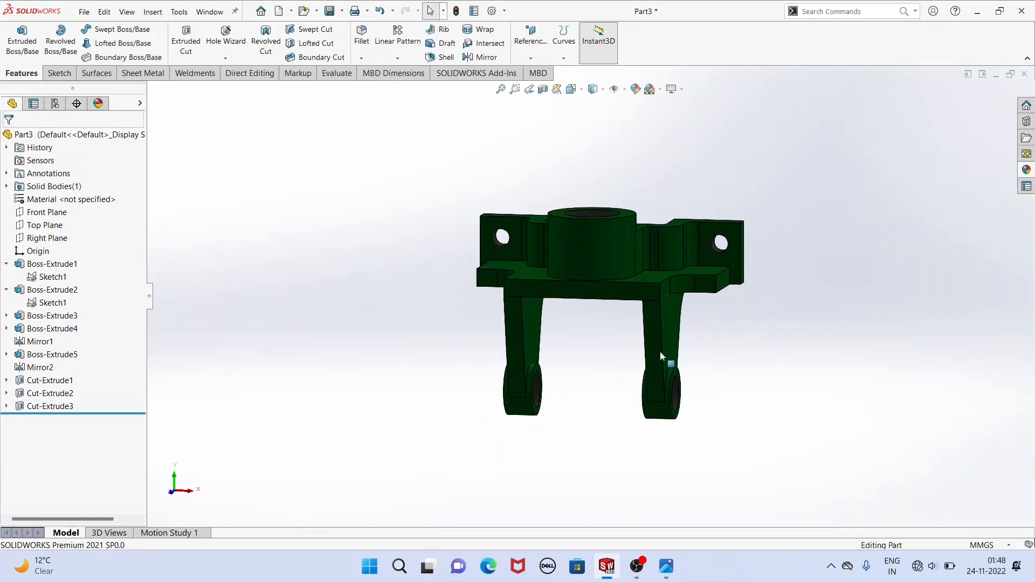
{"action": "middle_click_drag", "start_coordinate": [614, 346], "coordinate": [597, 369]}
{"action": "scroll", "coordinate": [593, 325], "scroll_direction": "down", "scroll_amount": 2}
{"action": "middle_click_drag", "start_coordinate": [585, 310], "coordinate": [574, 393]}
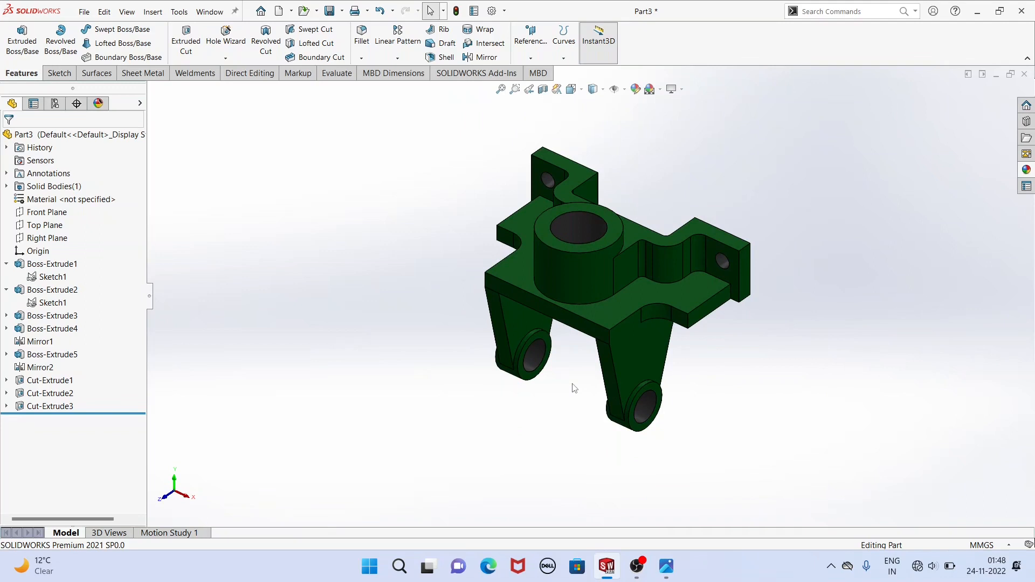